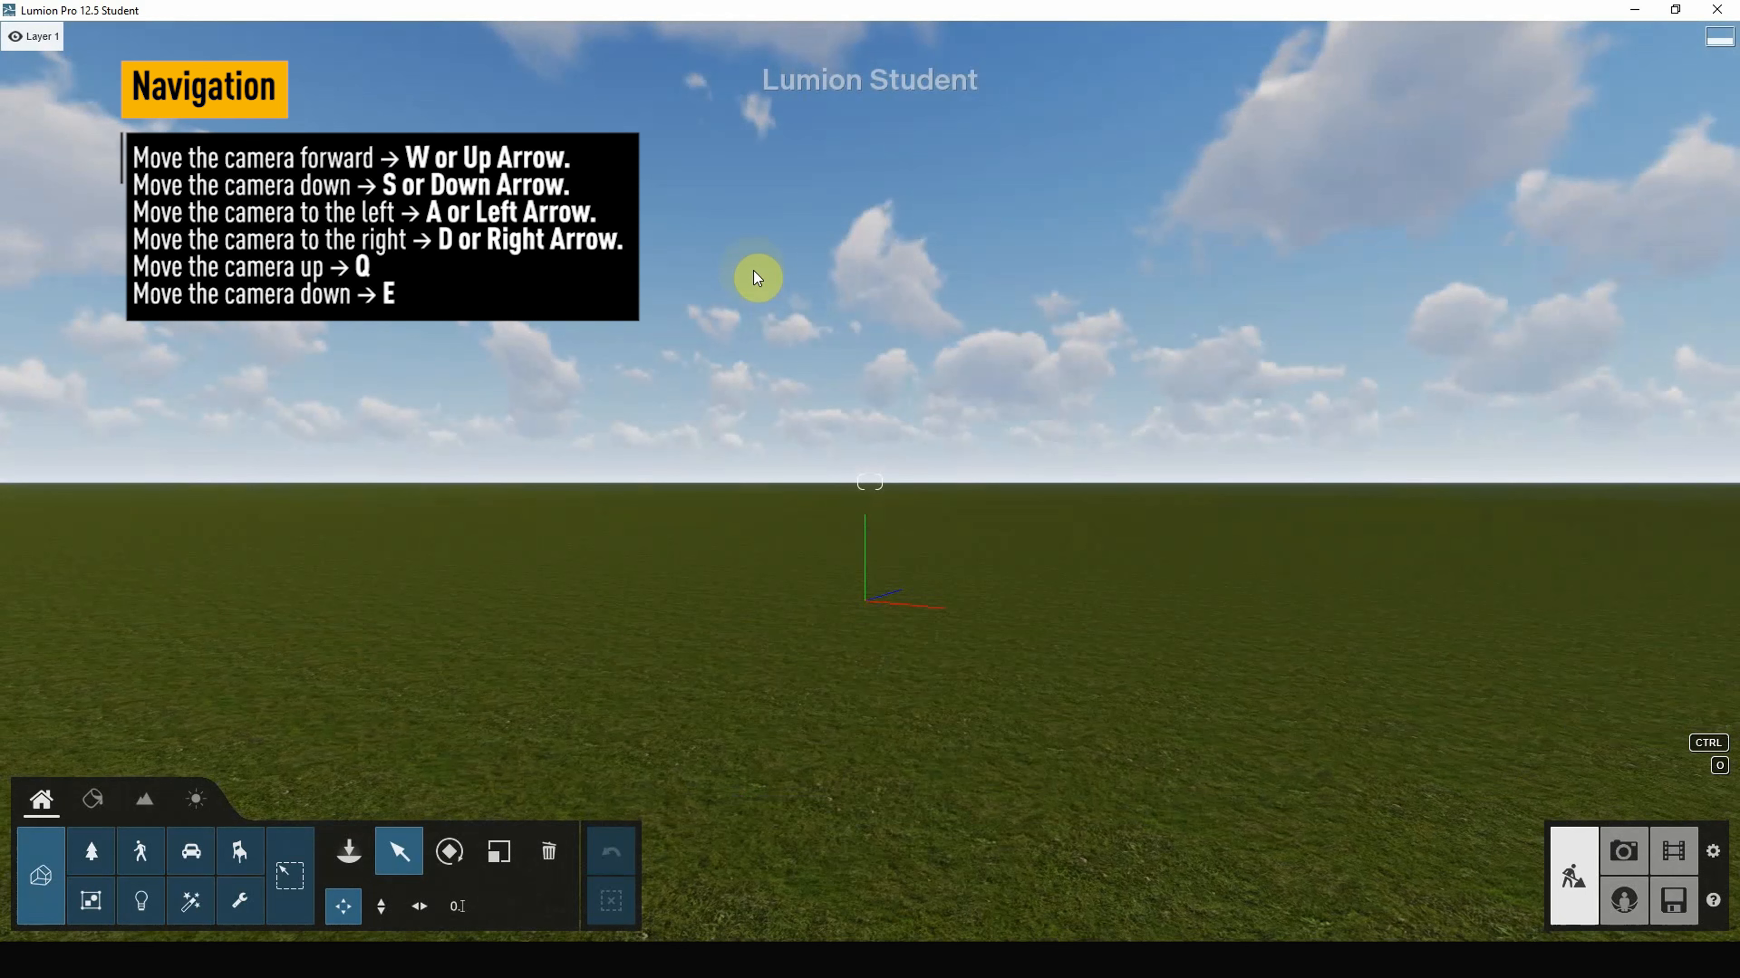
Step: Move the camera back from the axis marker, then slide it left and right
key("s")
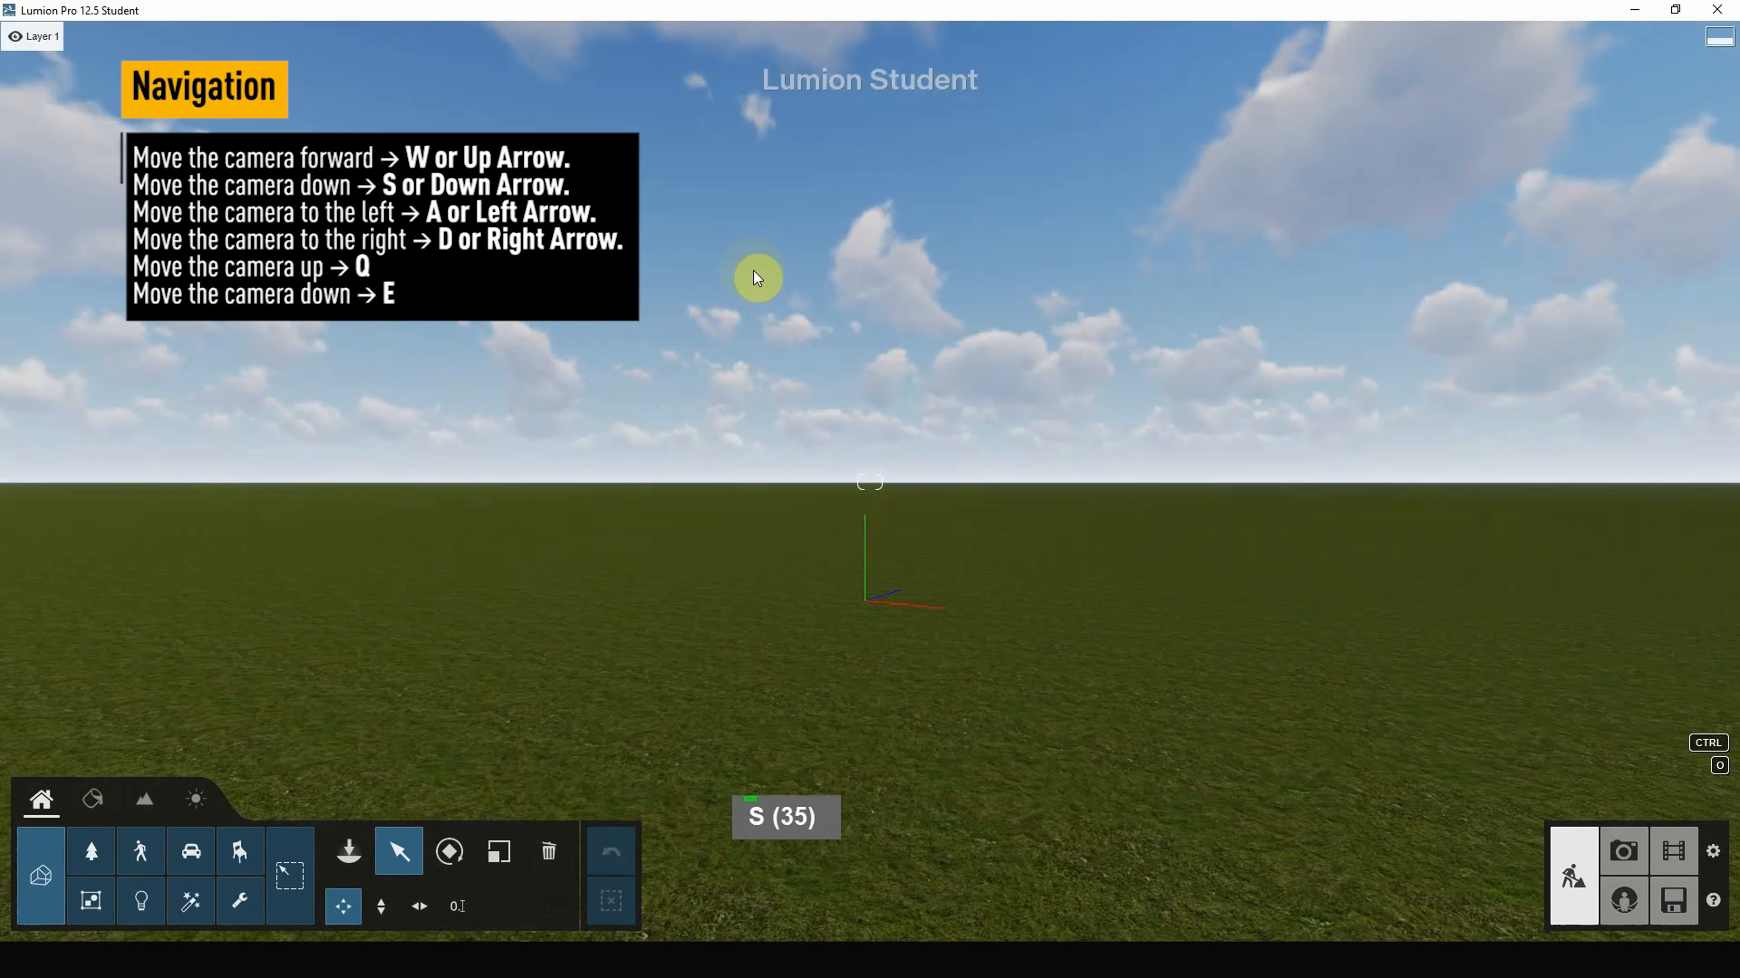
key("a")
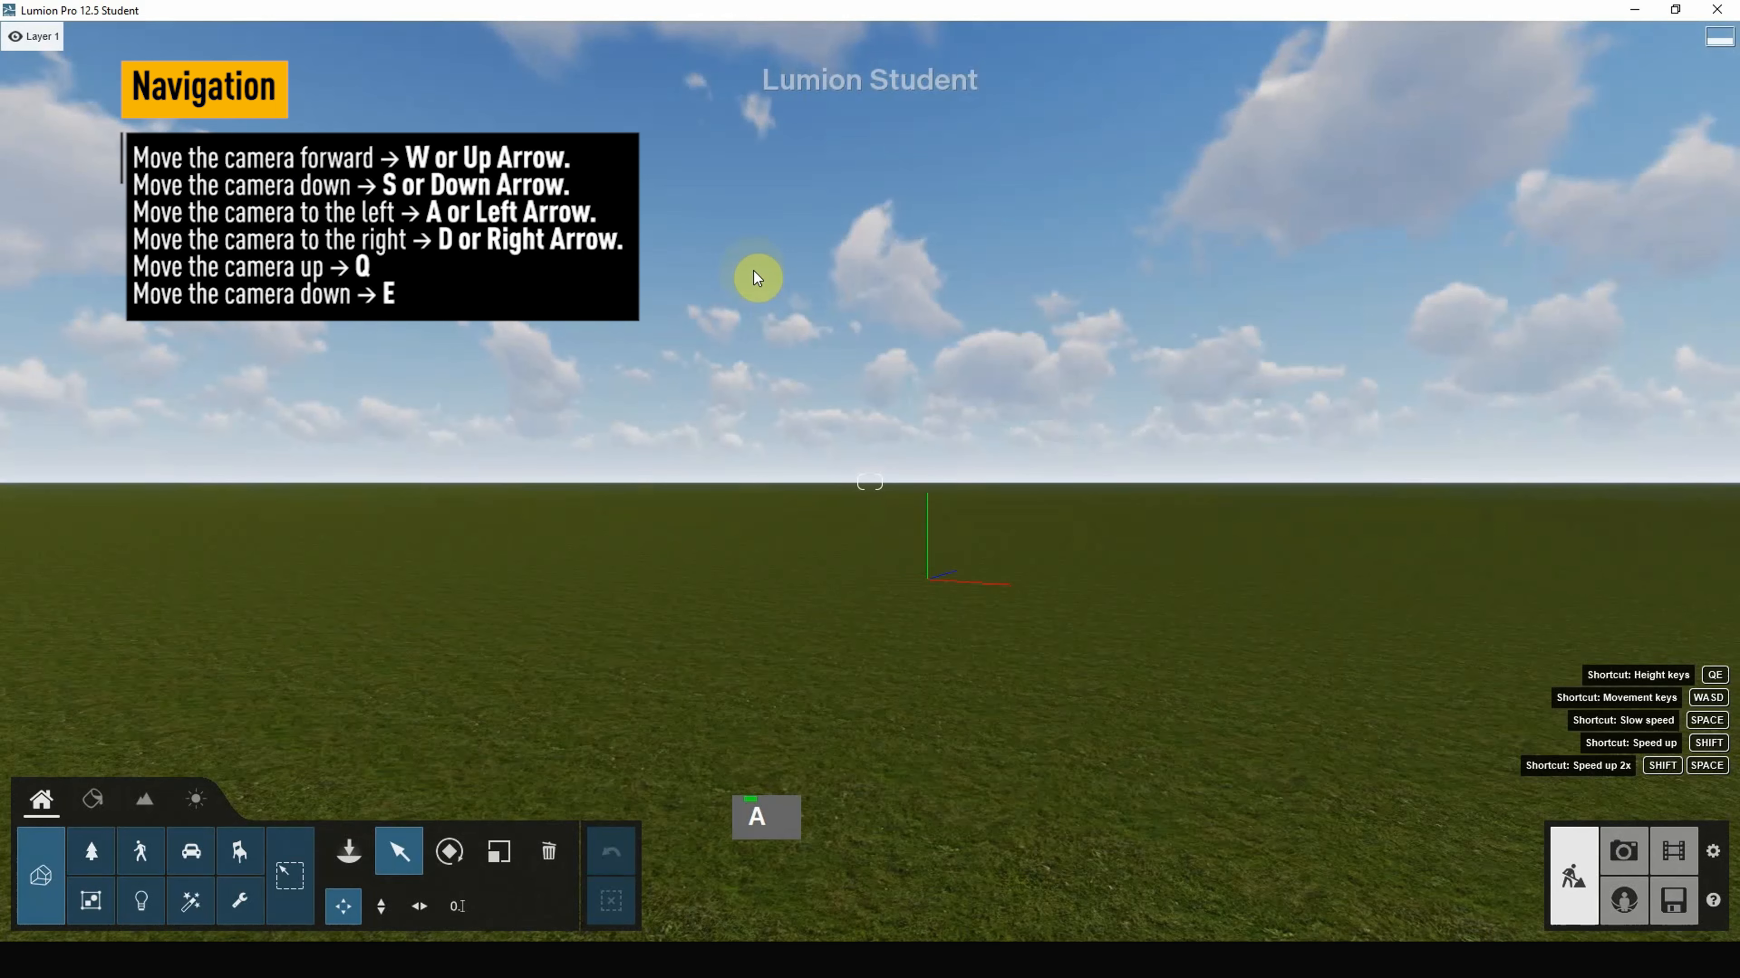
key("a")
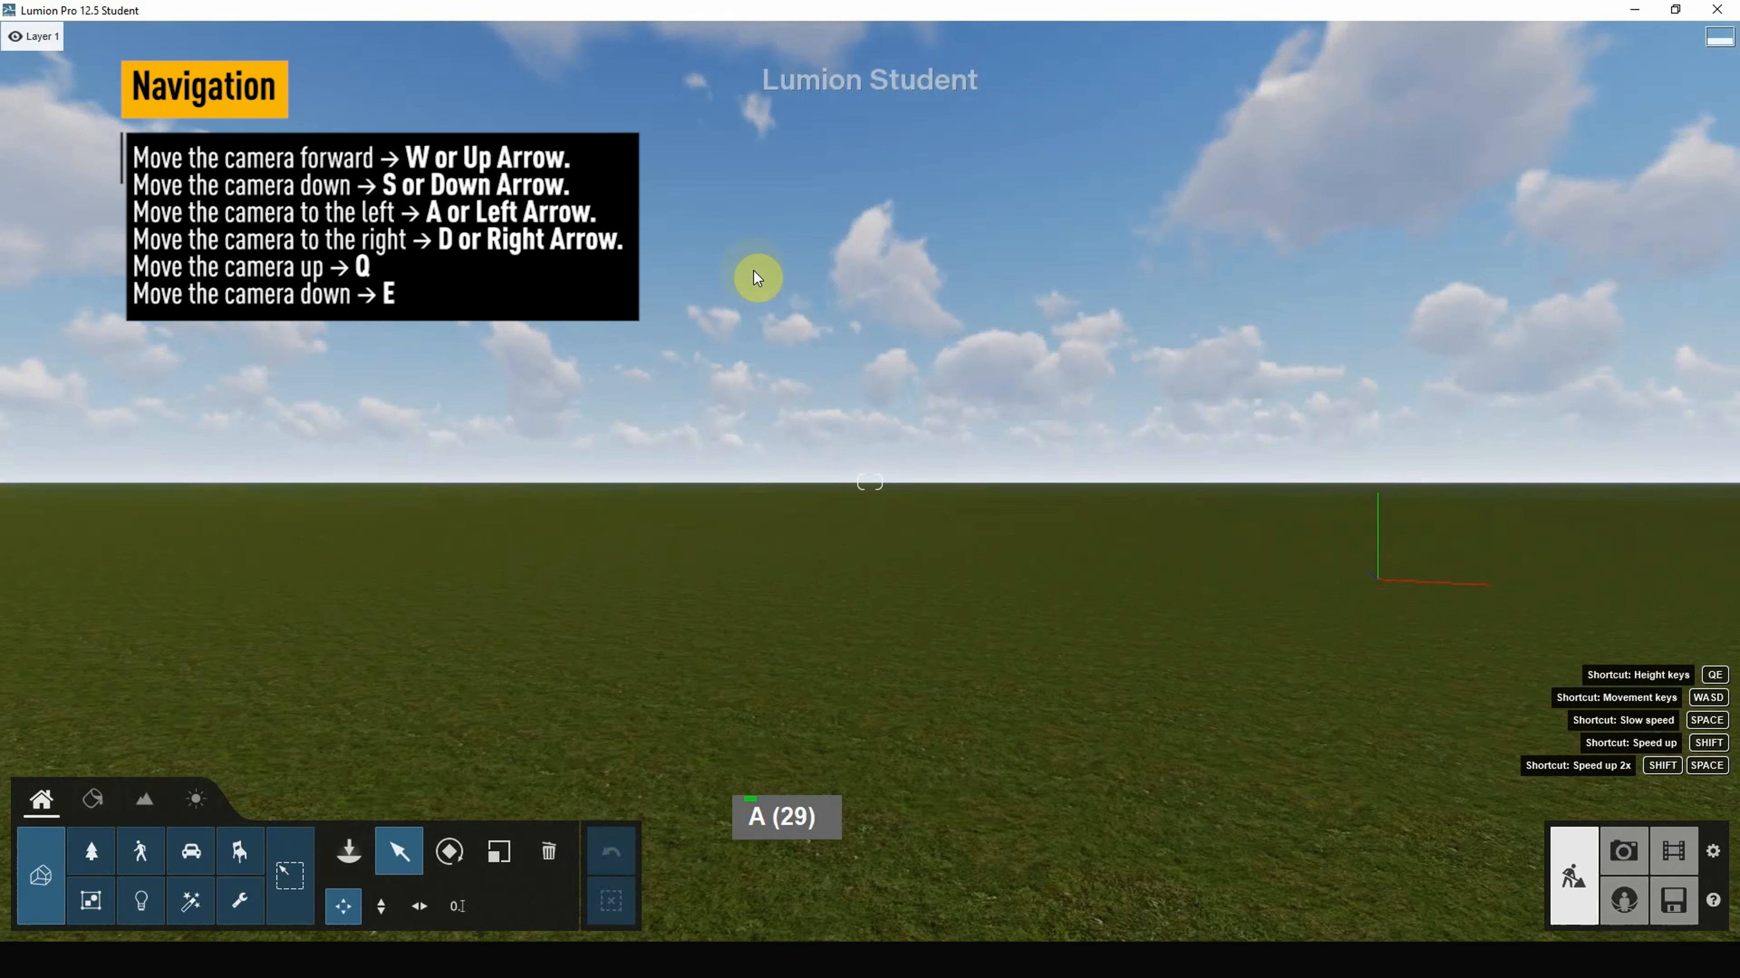
key("d")
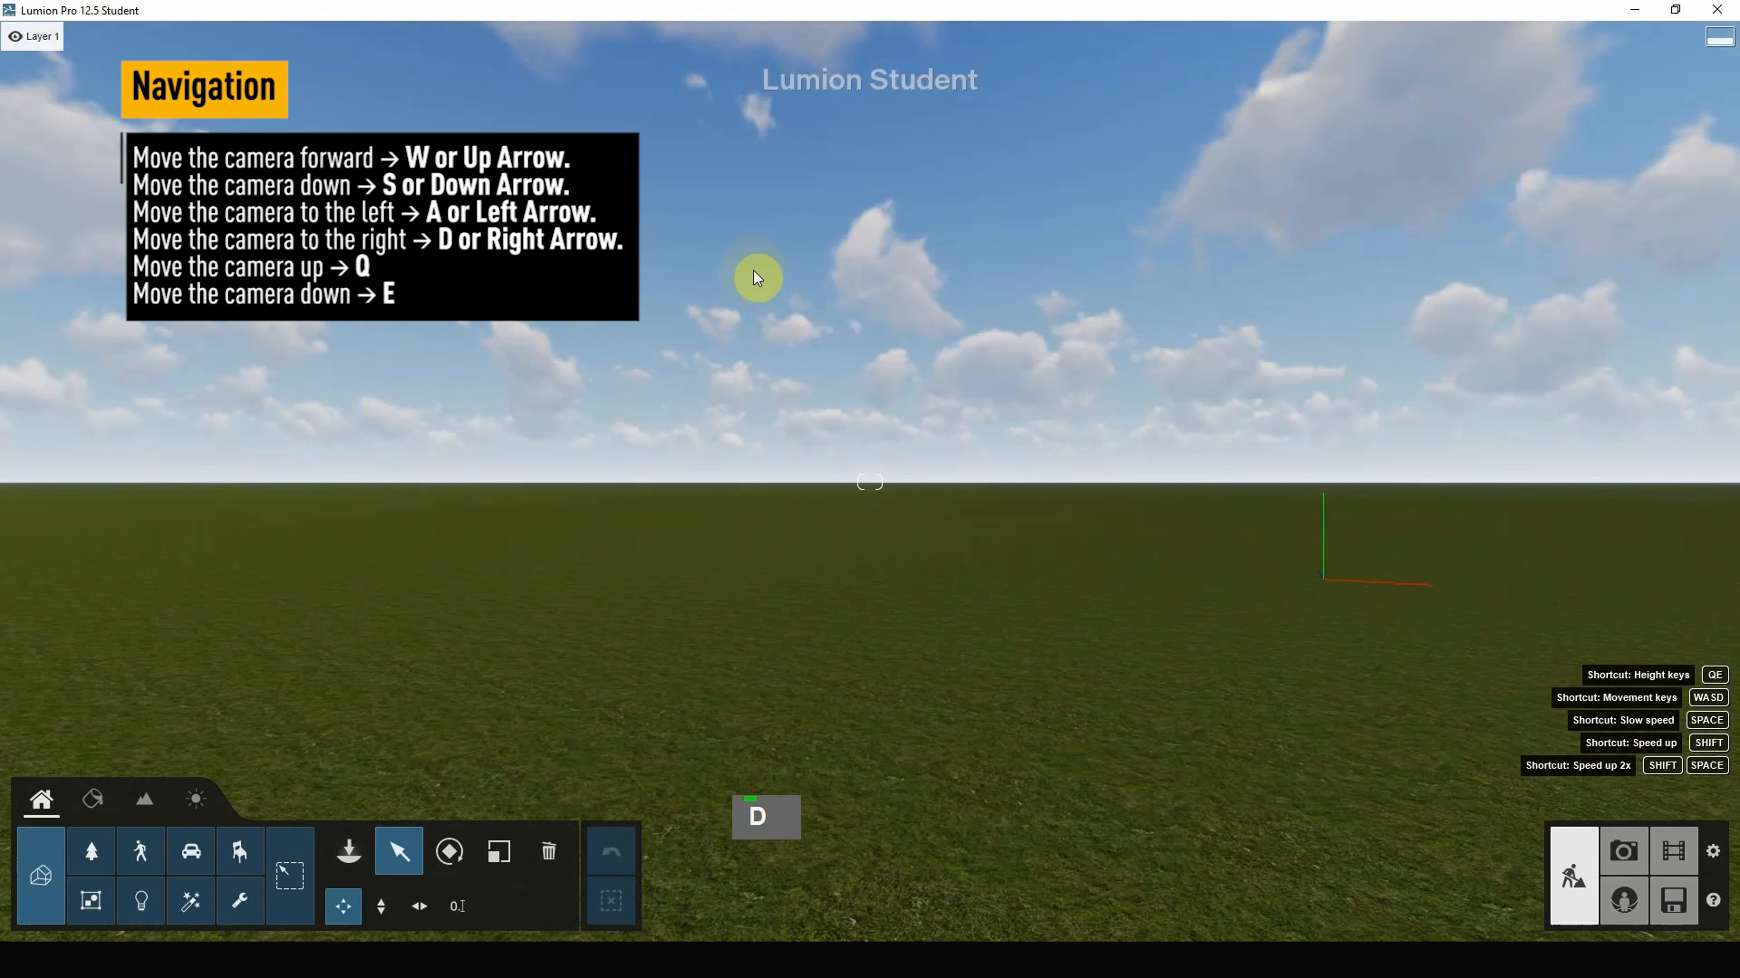
key("d")
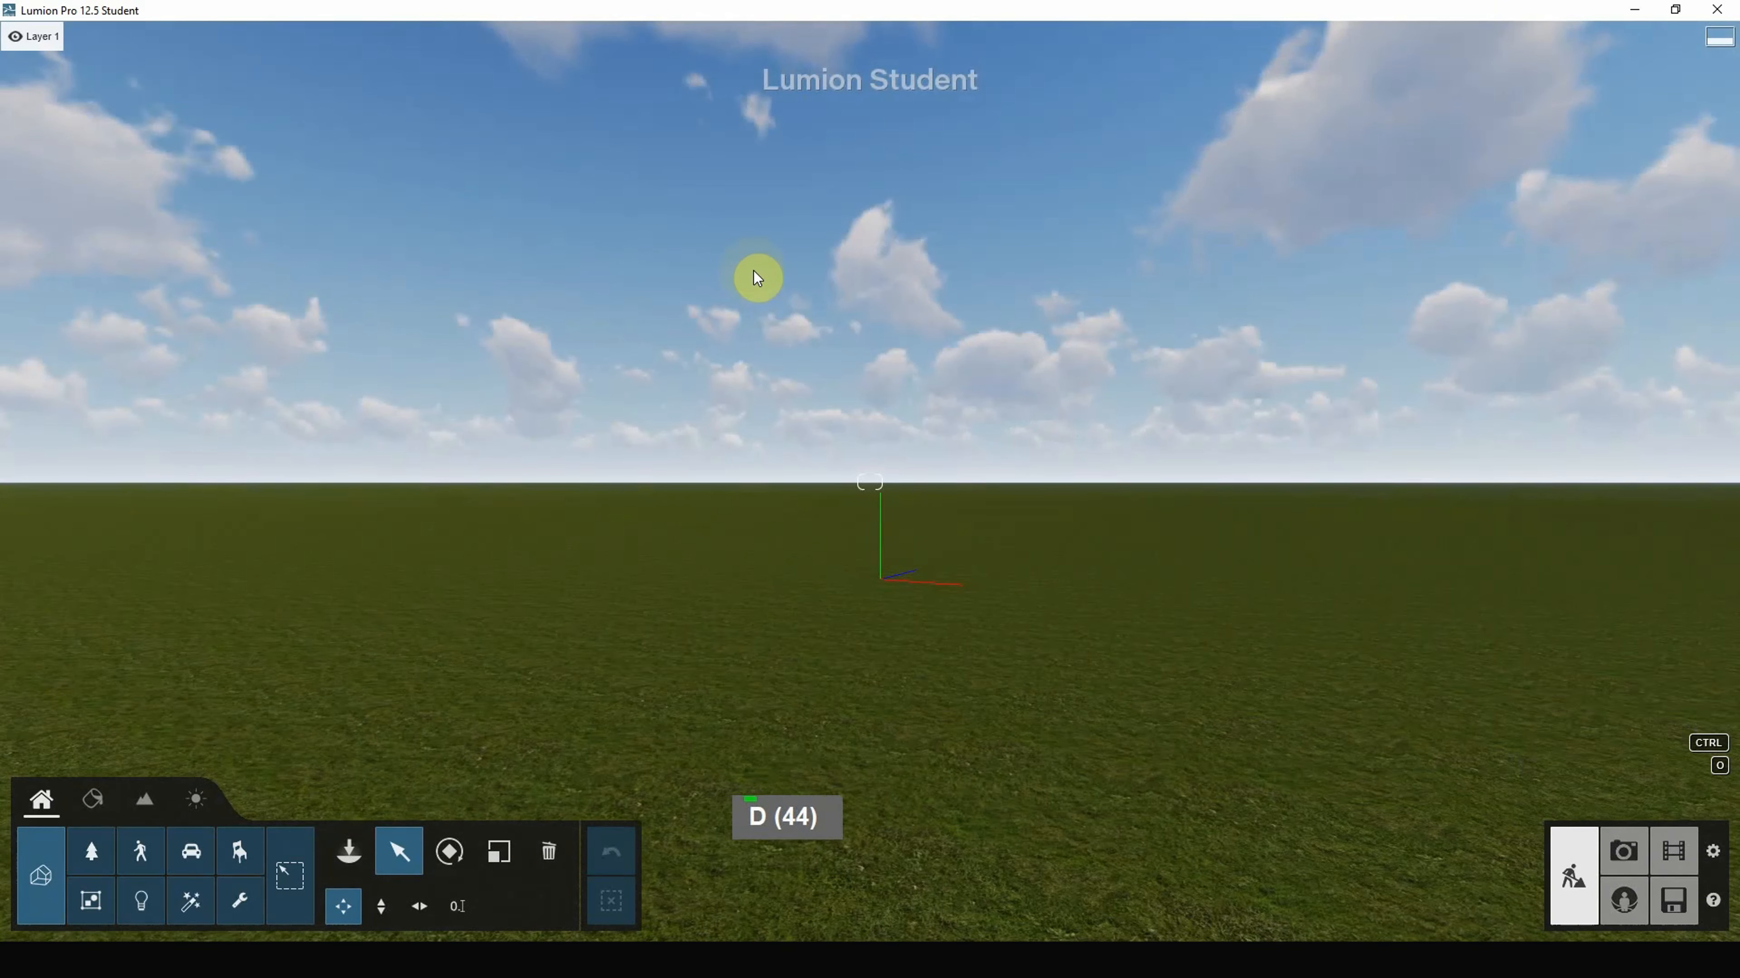
Step: Fly the camera forward and fine-tune its position across the grass field
key("w")
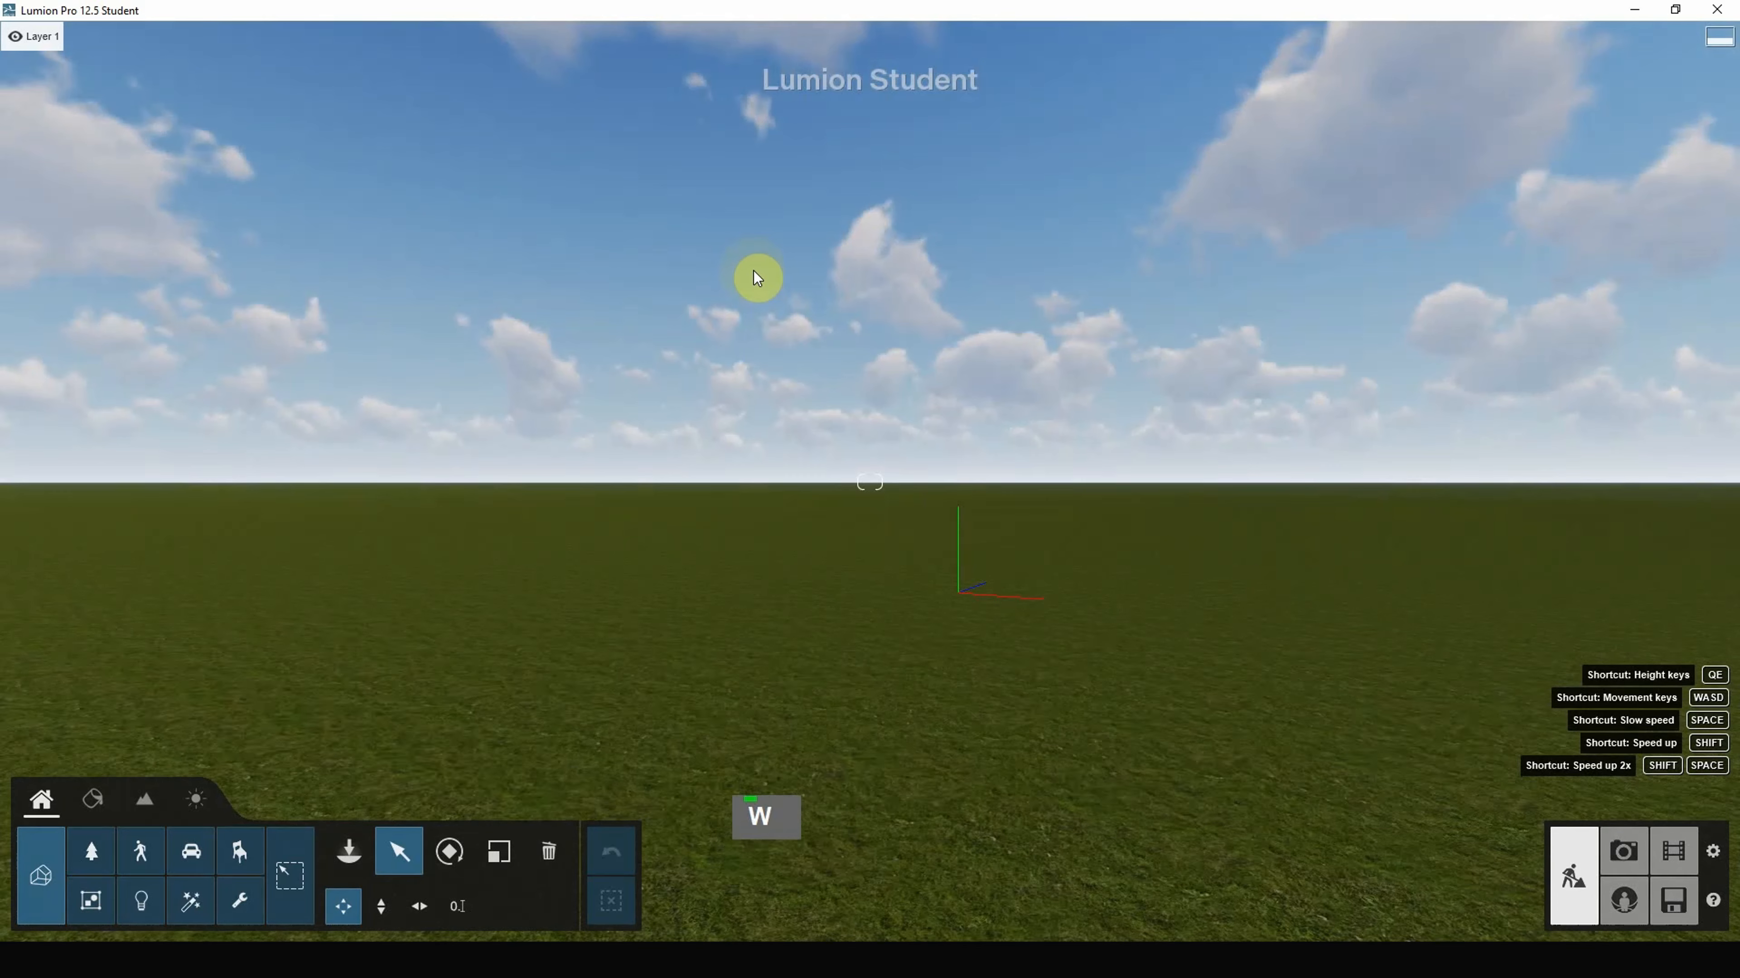
key("d")
key("s")
key("a")
key("w")
key("s")
key("w")
key("d")
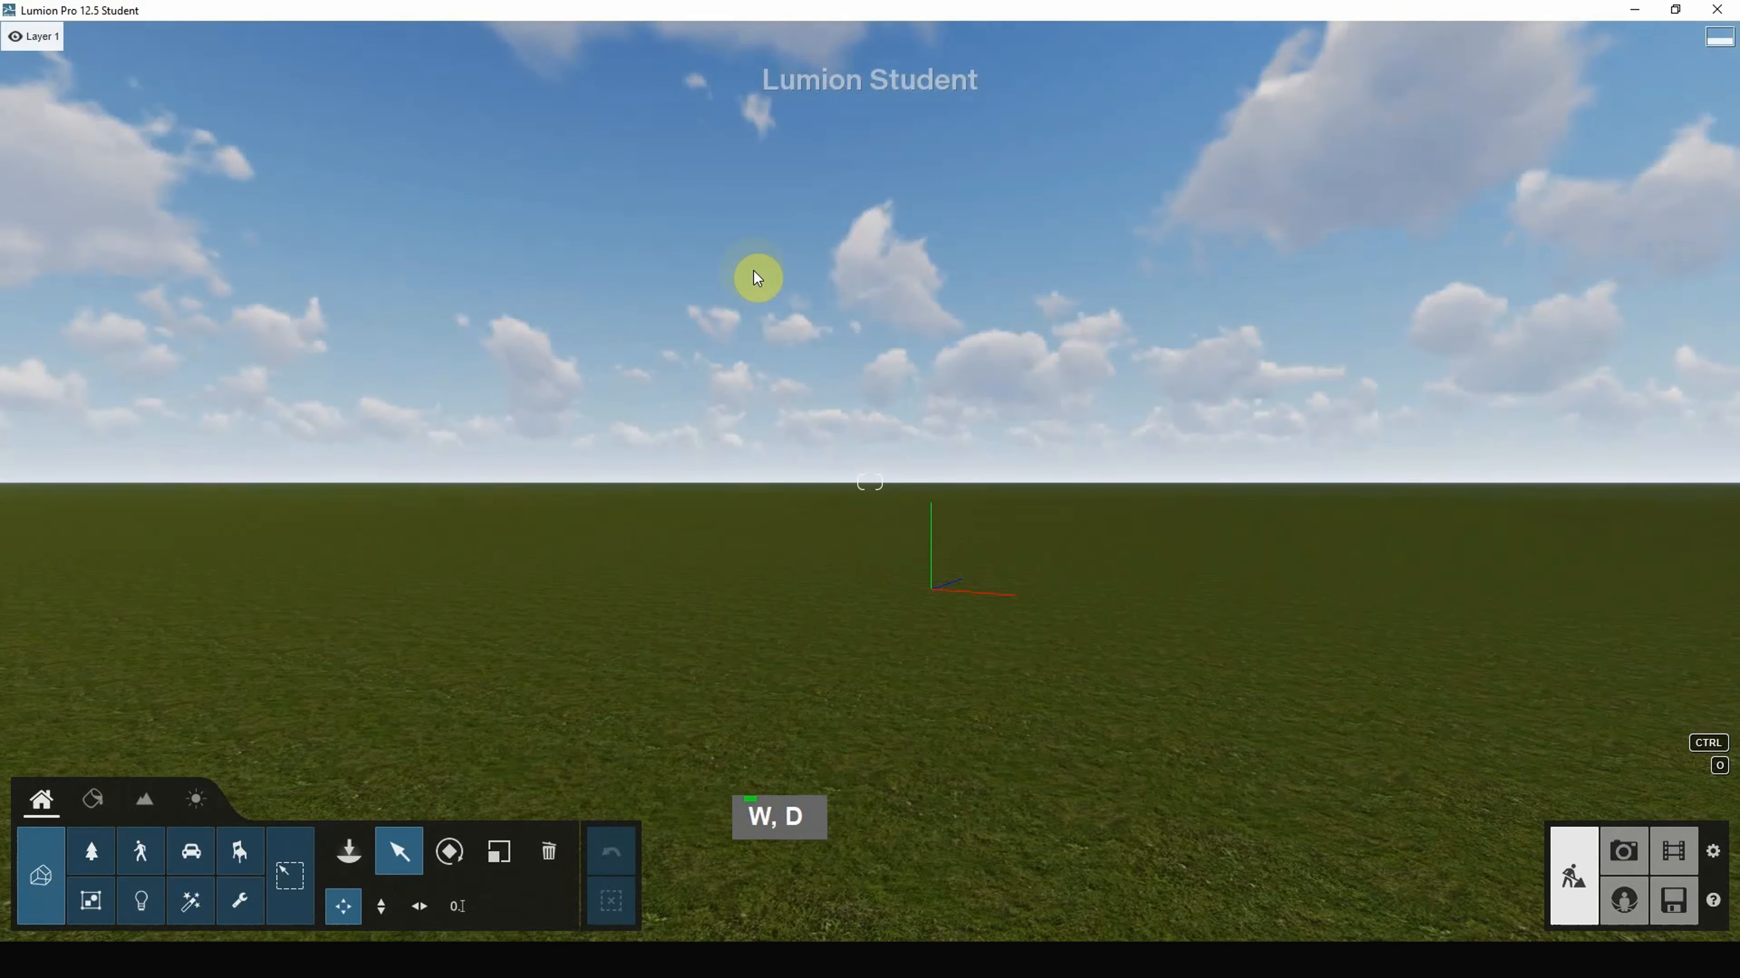
Step: Raise the camera above the ground with Q, then lower it with E
key("q")
key("e")
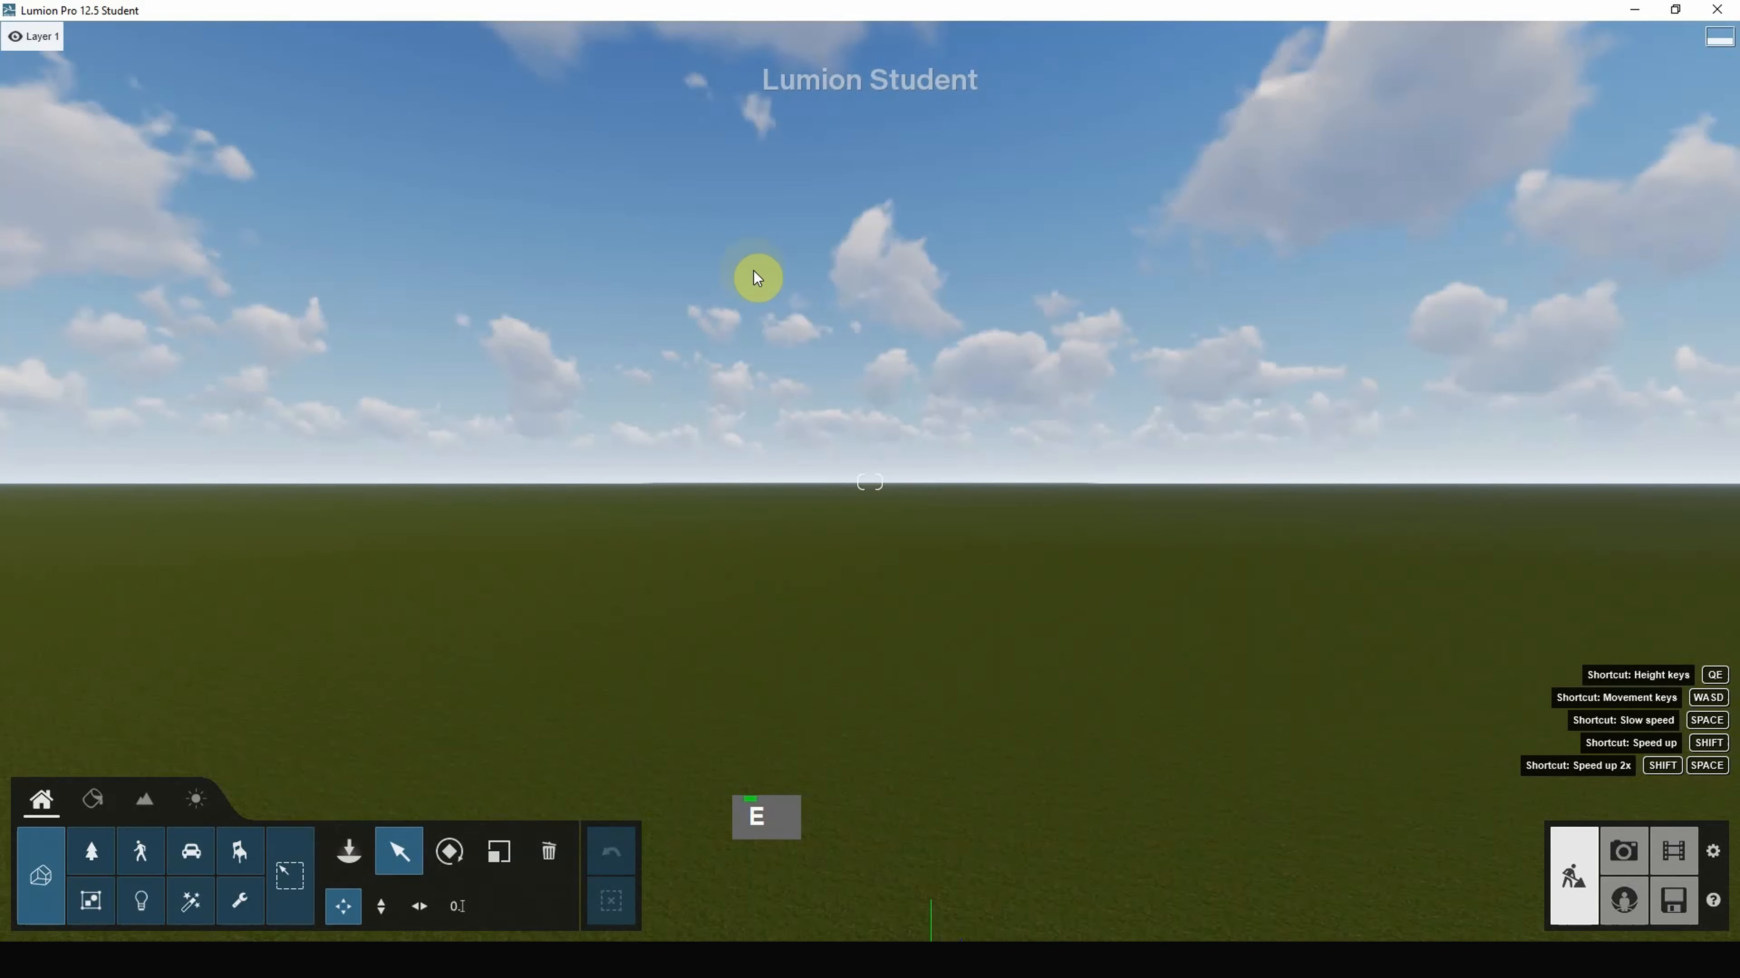
key("e")
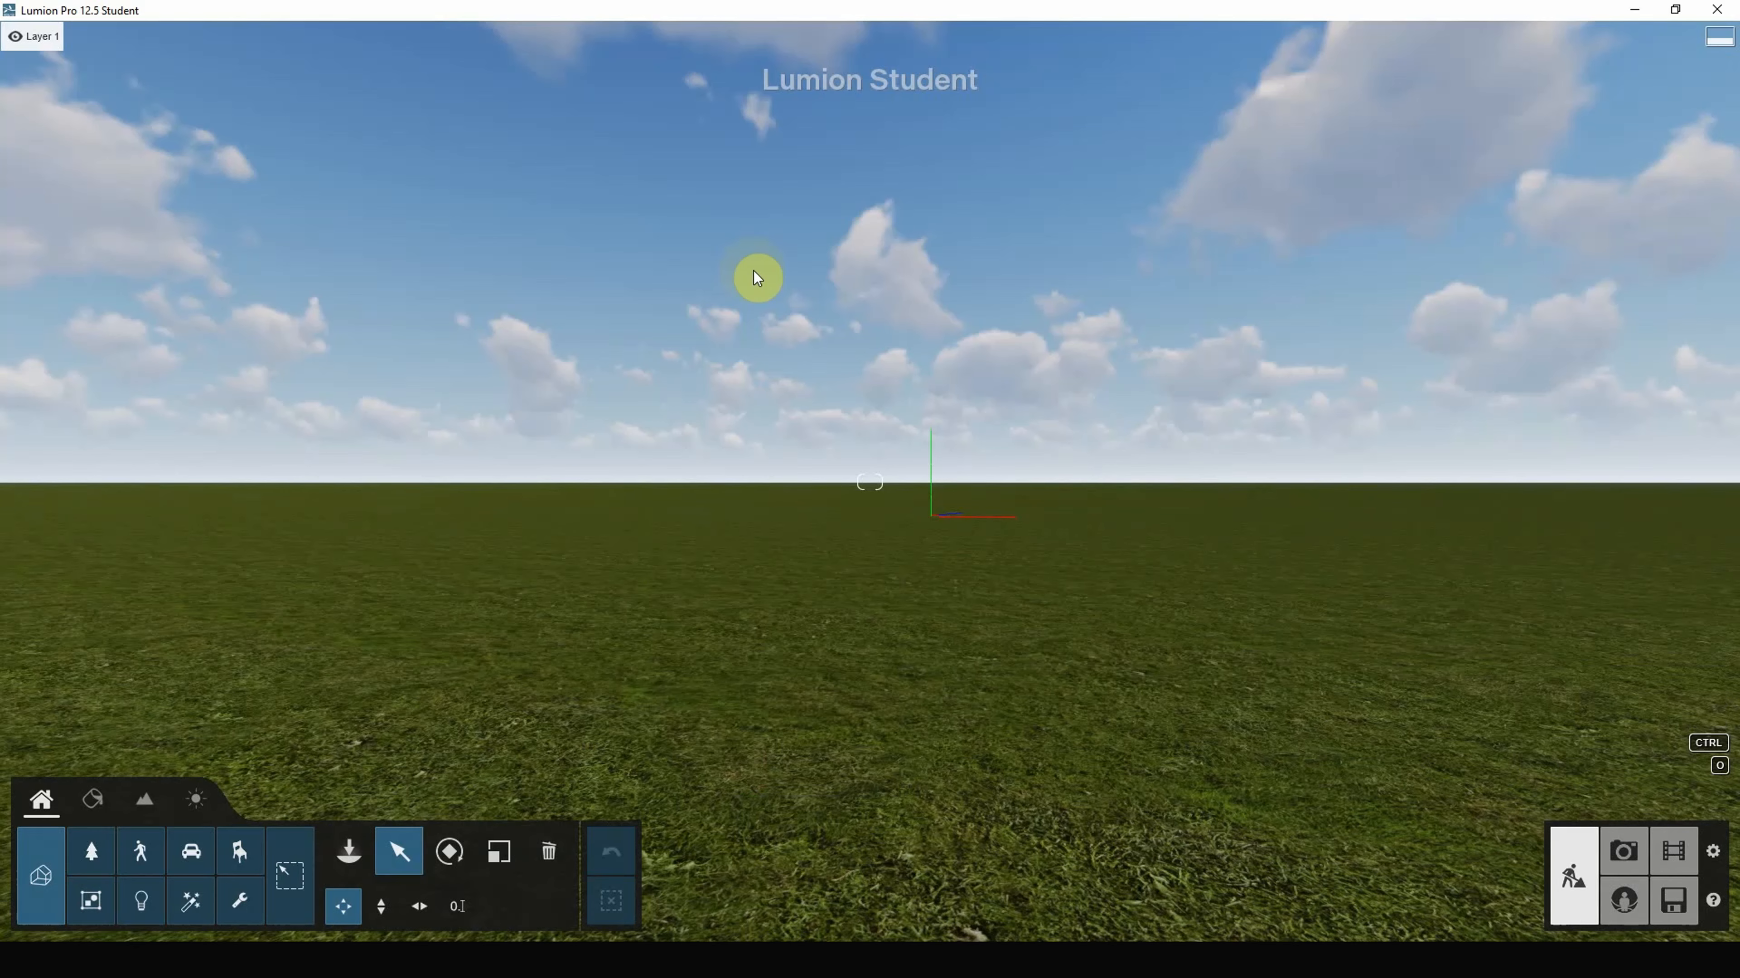
Step: Slide the camera slowly to the right at Space-reduced speed
key("space")
key("d")
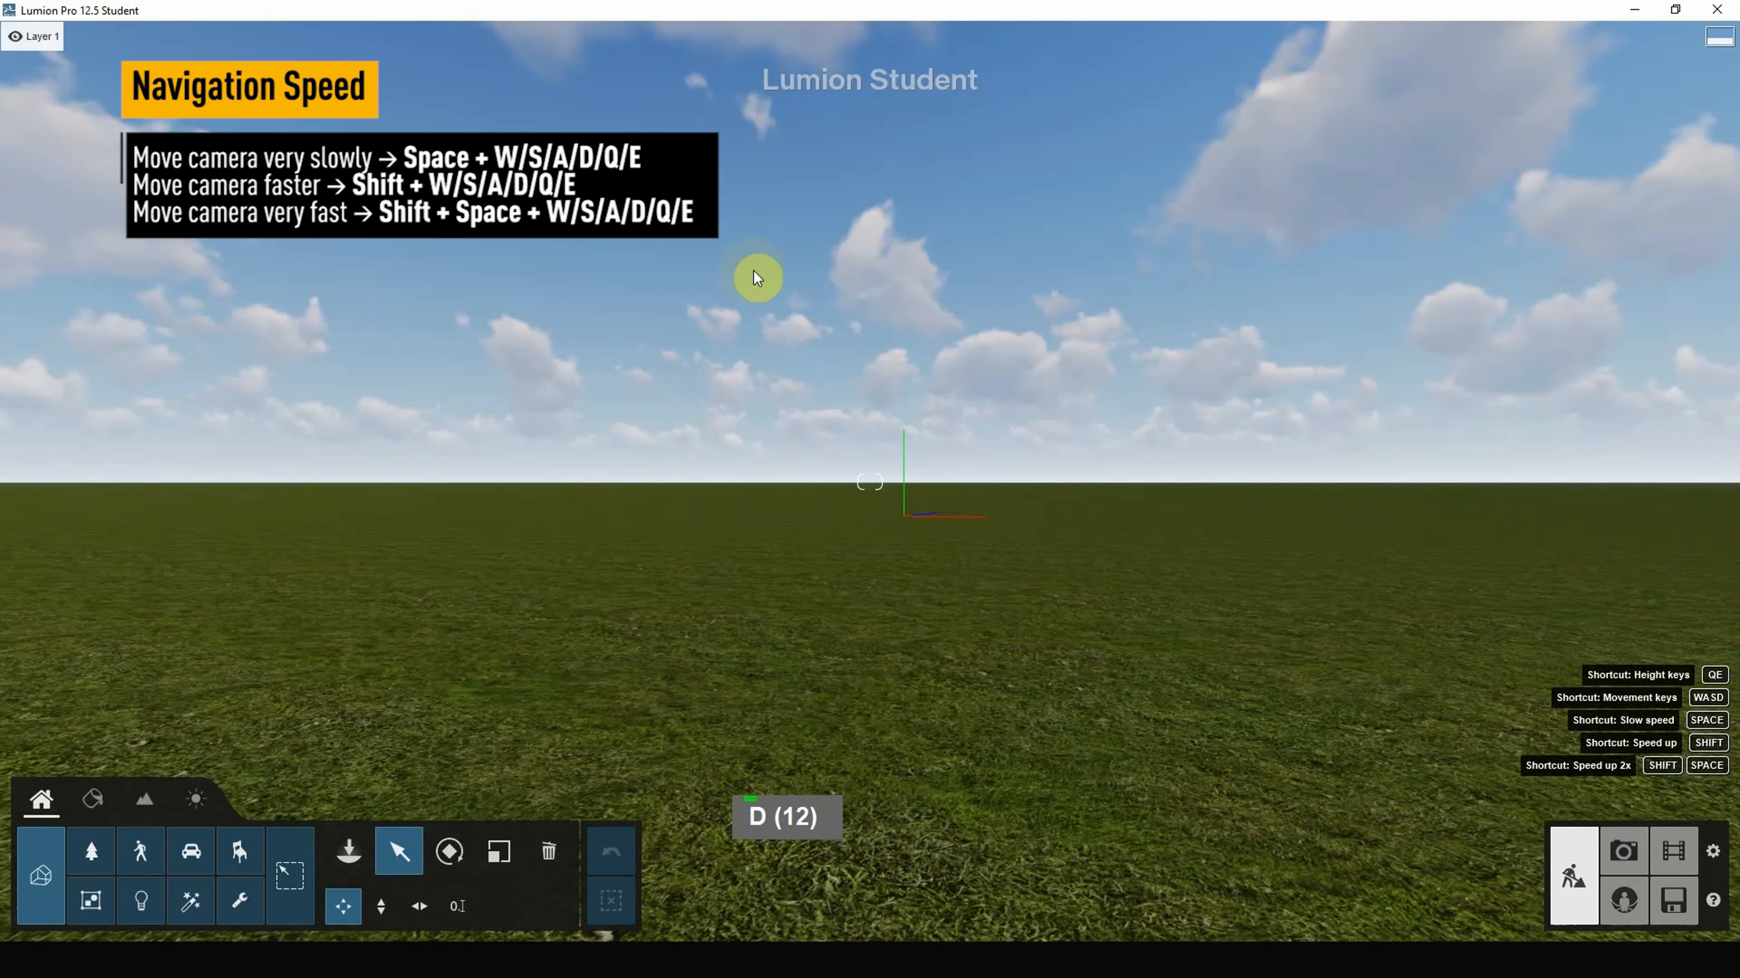
key("d")
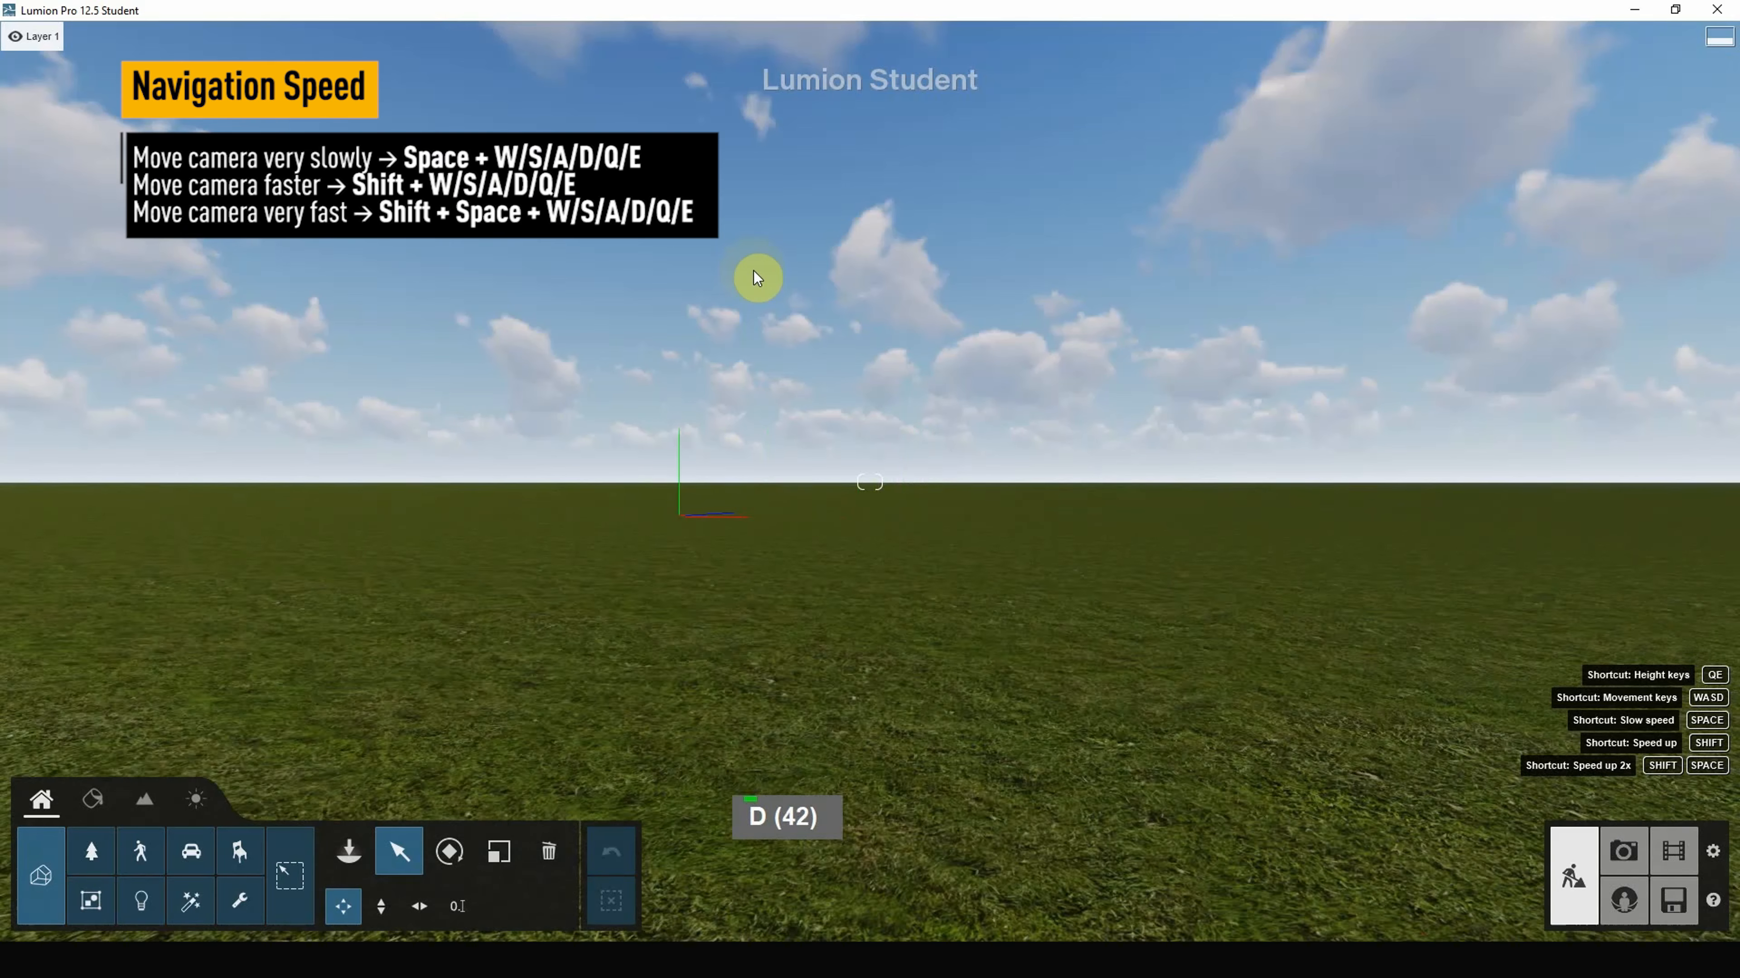
key("space")
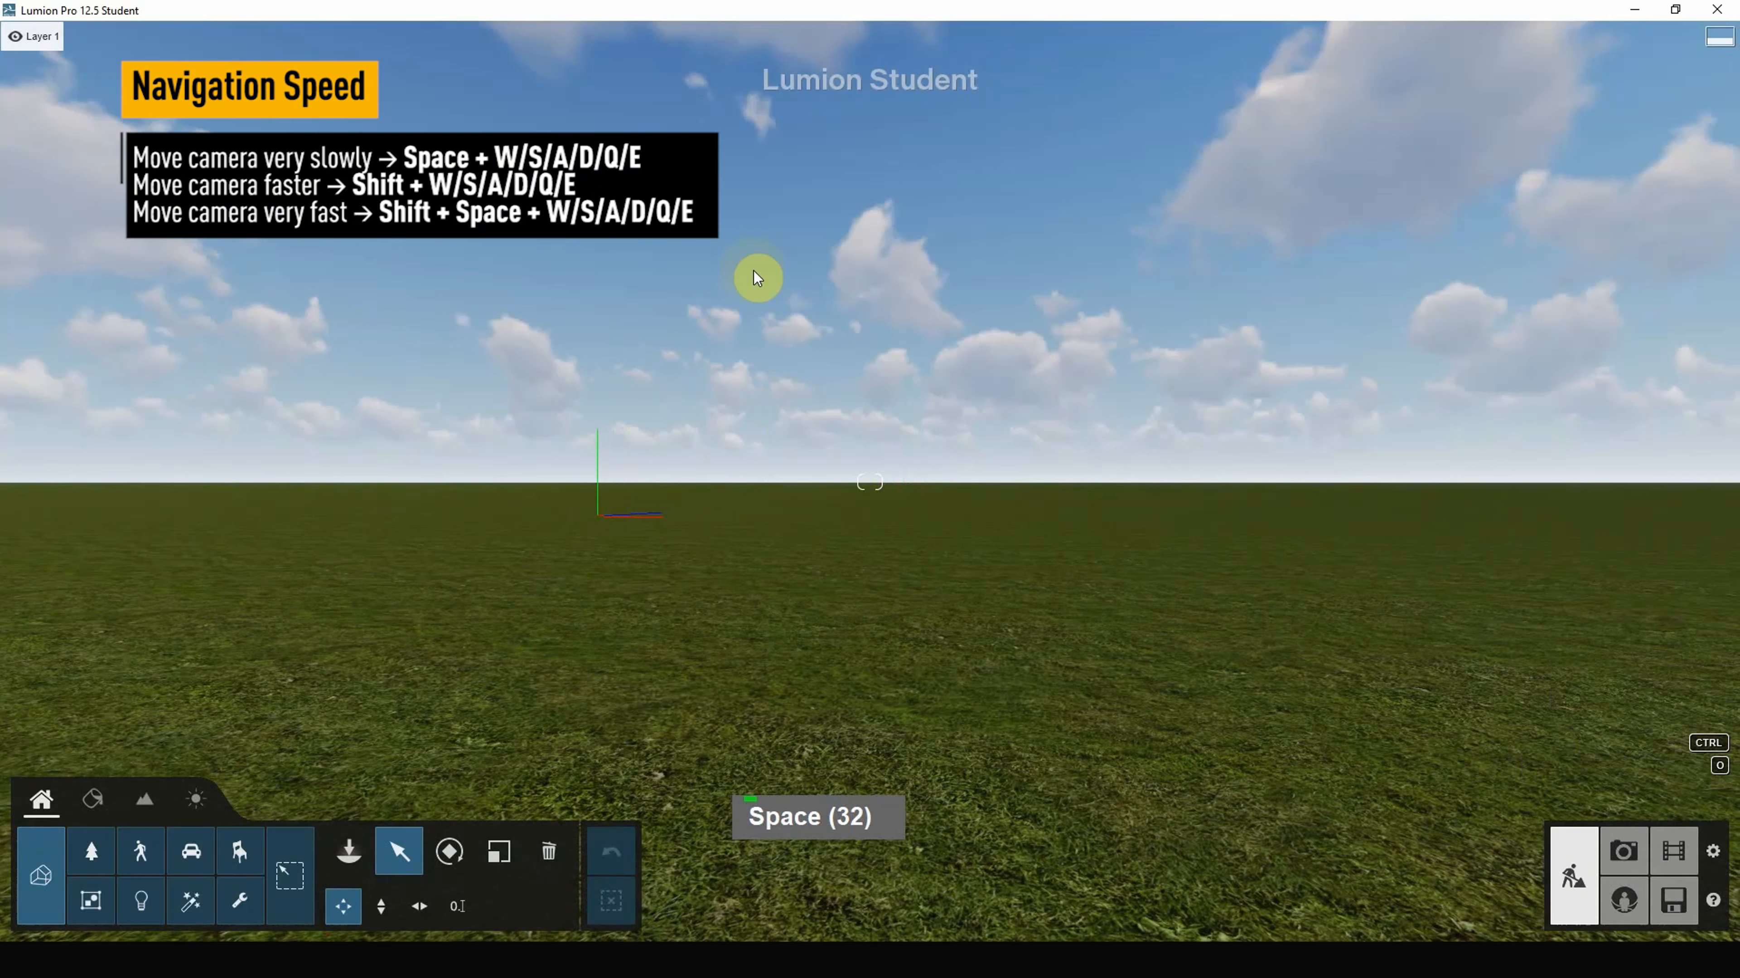
key("d")
key("space")
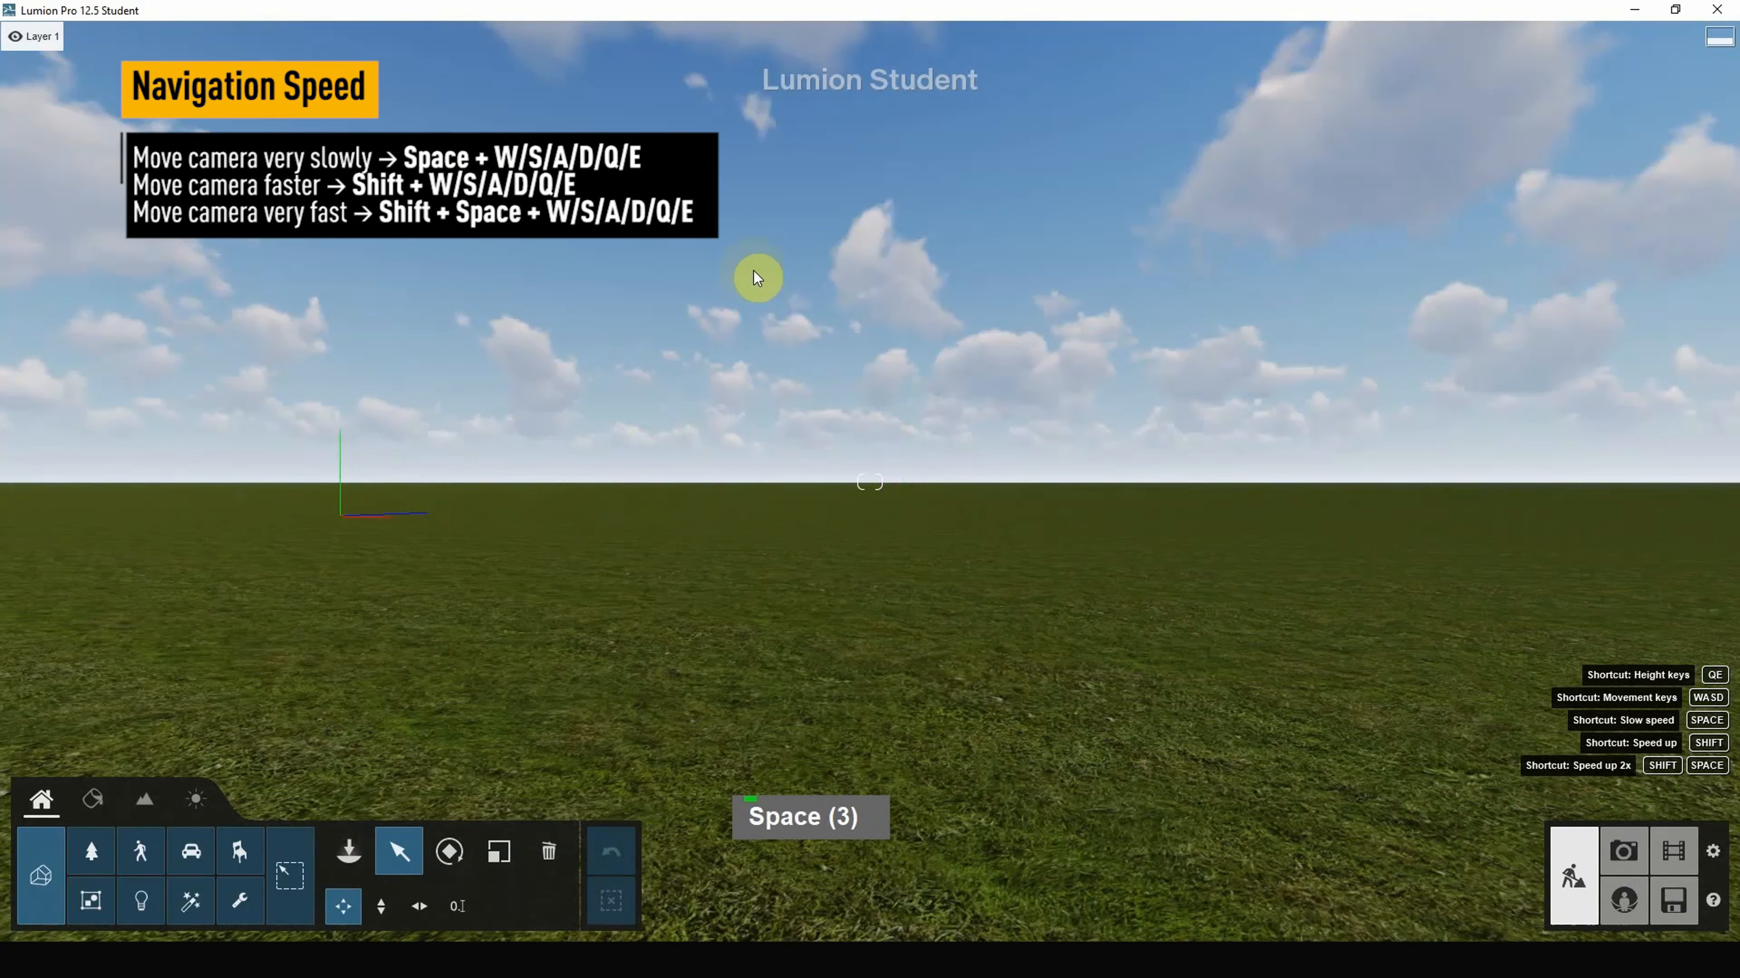
Step: Nudge the camera forward, back and sideways at normal speed over the grass
key("w")
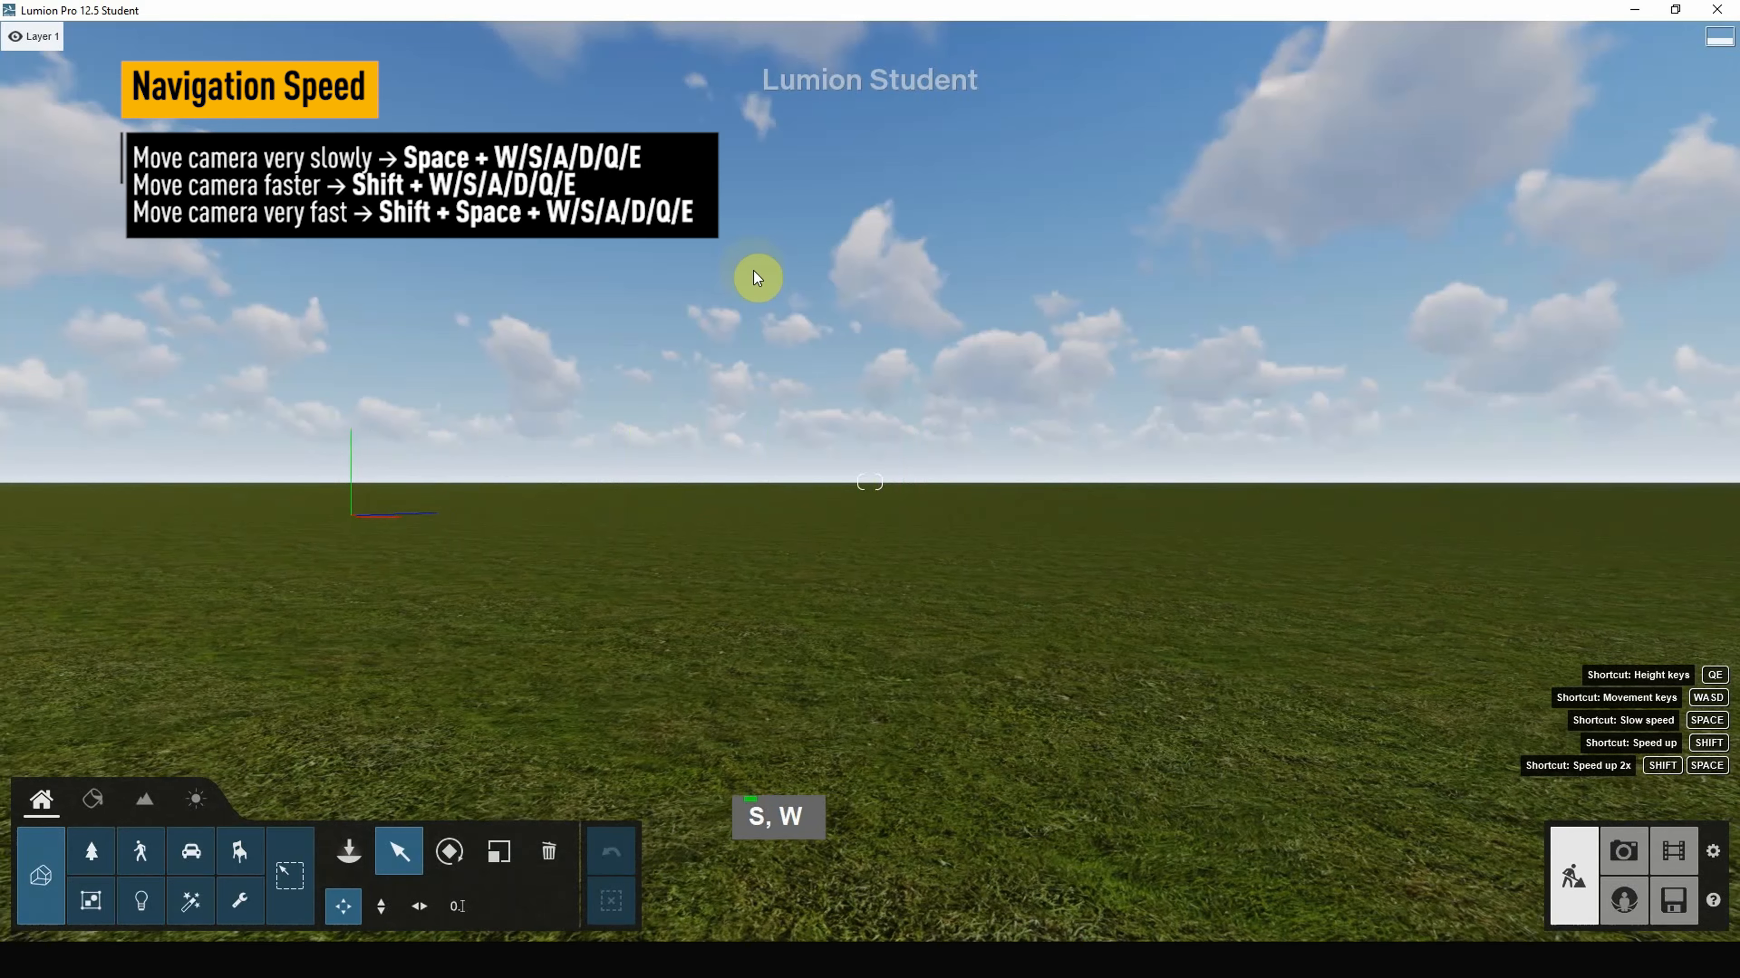
key("s")
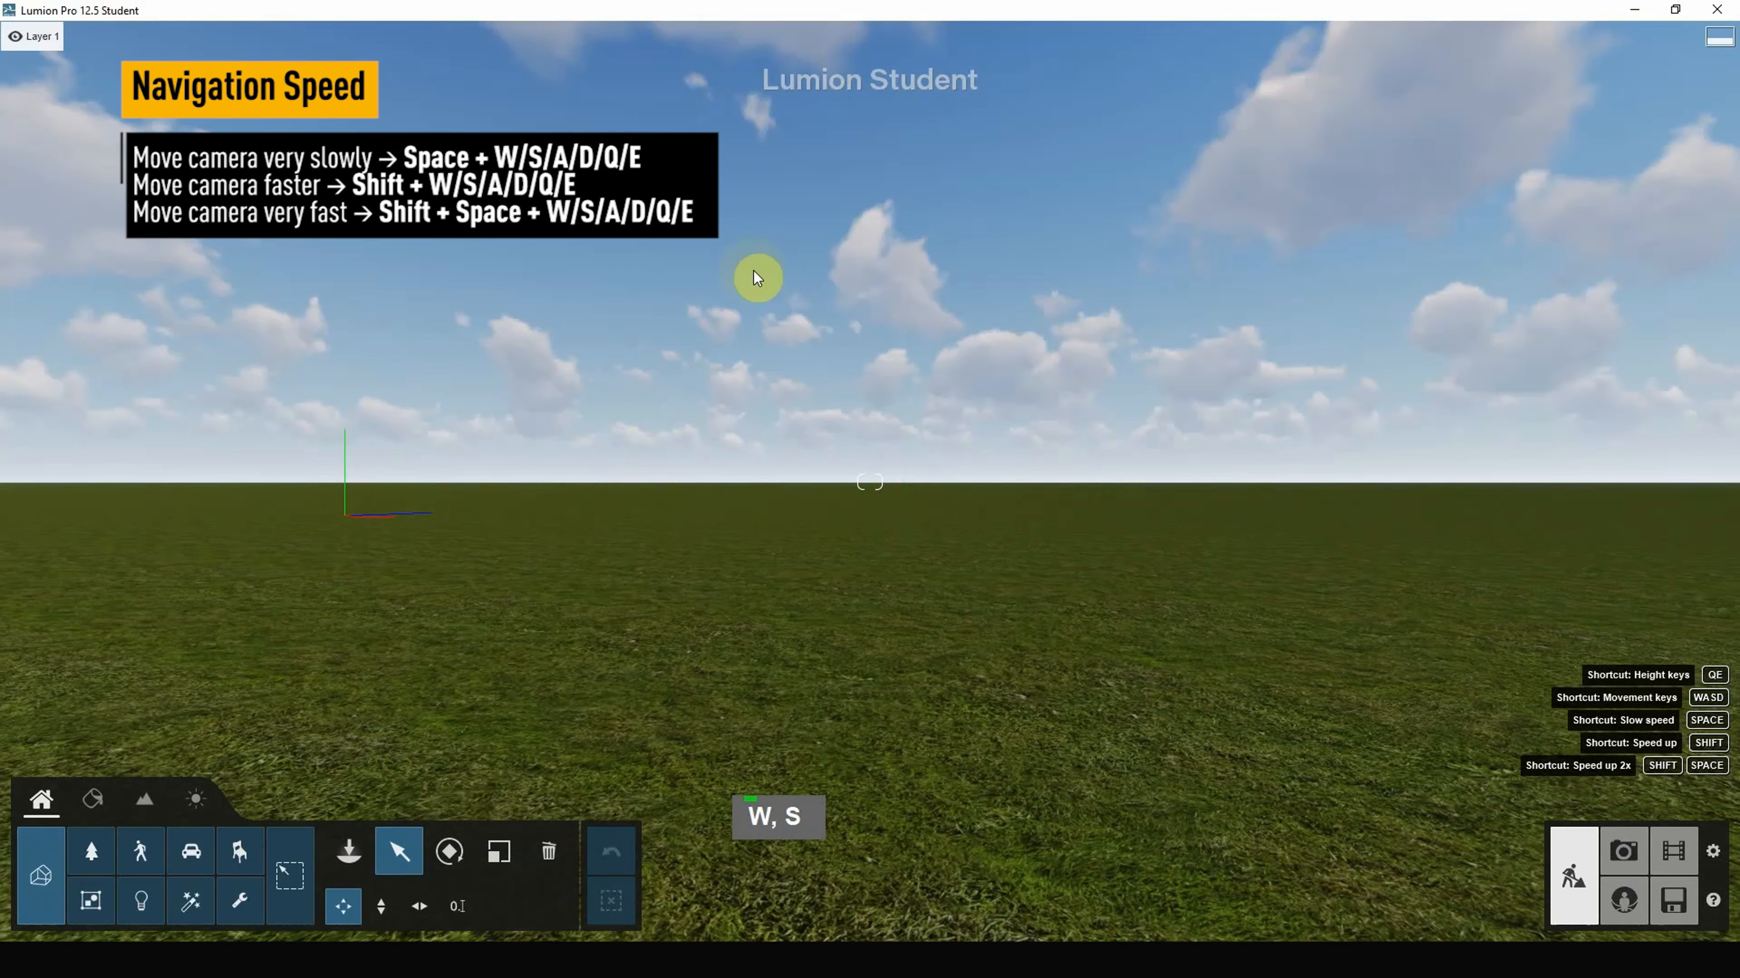
key("a")
key("s")
key("d")
key("s")
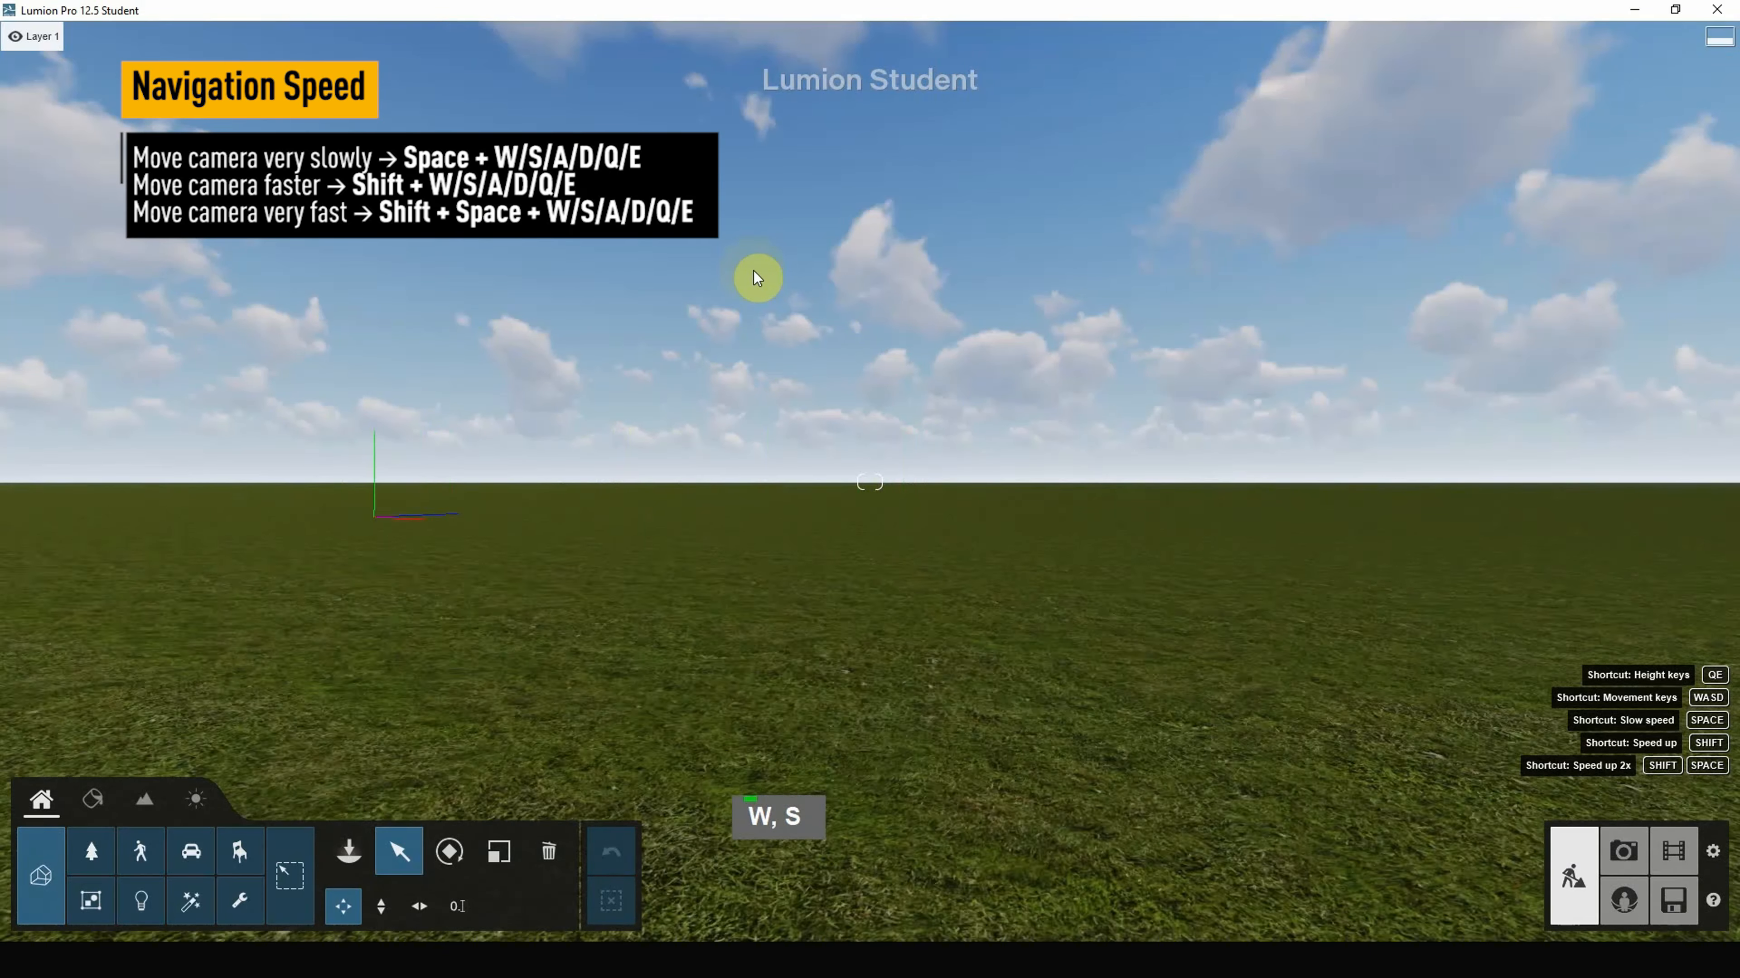
key("w")
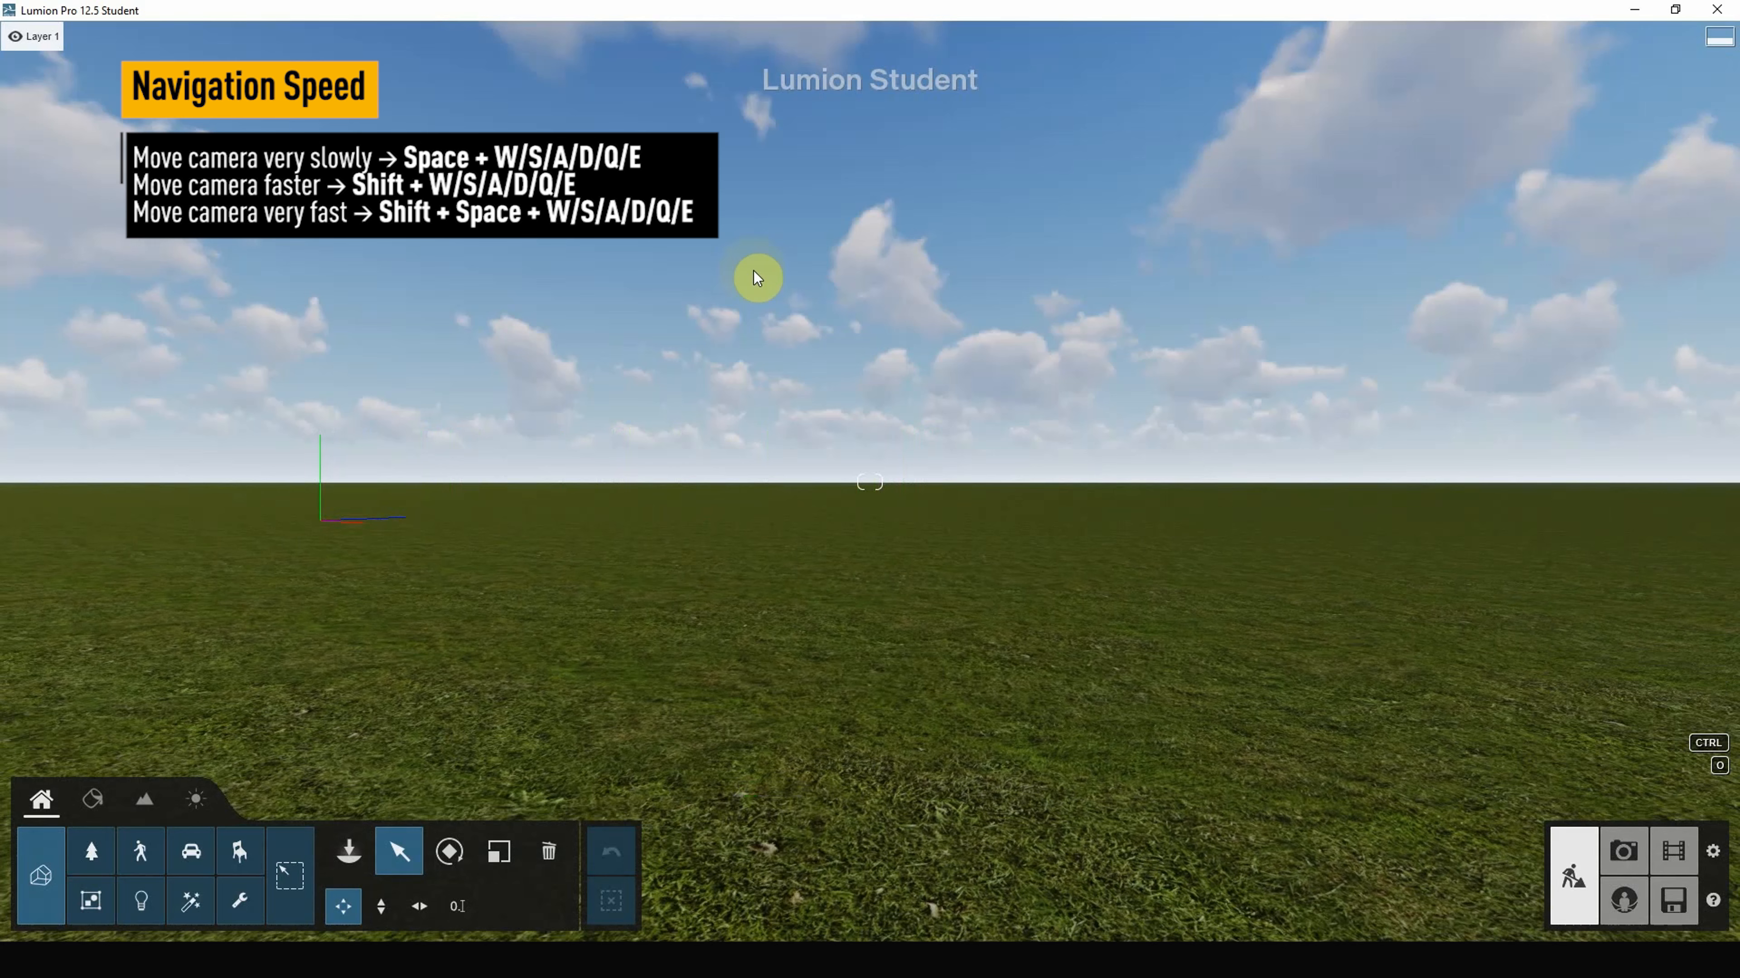
Step: Fly fast left and forward with Shift, then move right and back normally
key("shift+a")
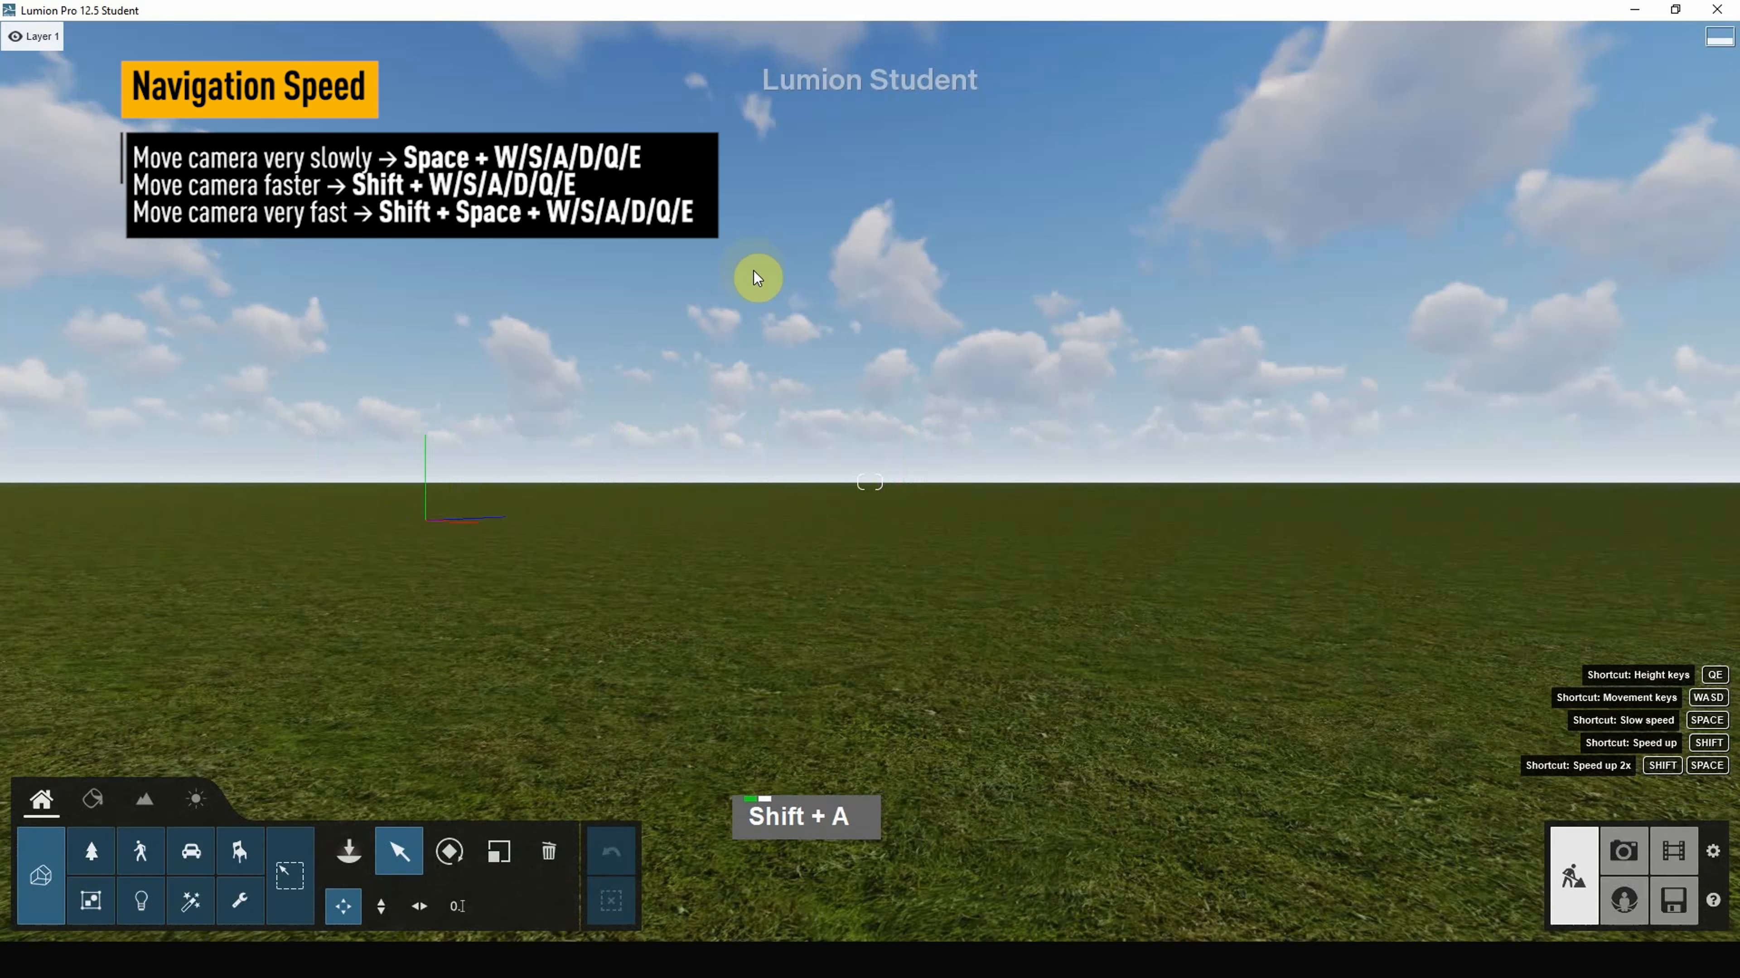
key("shift+w")
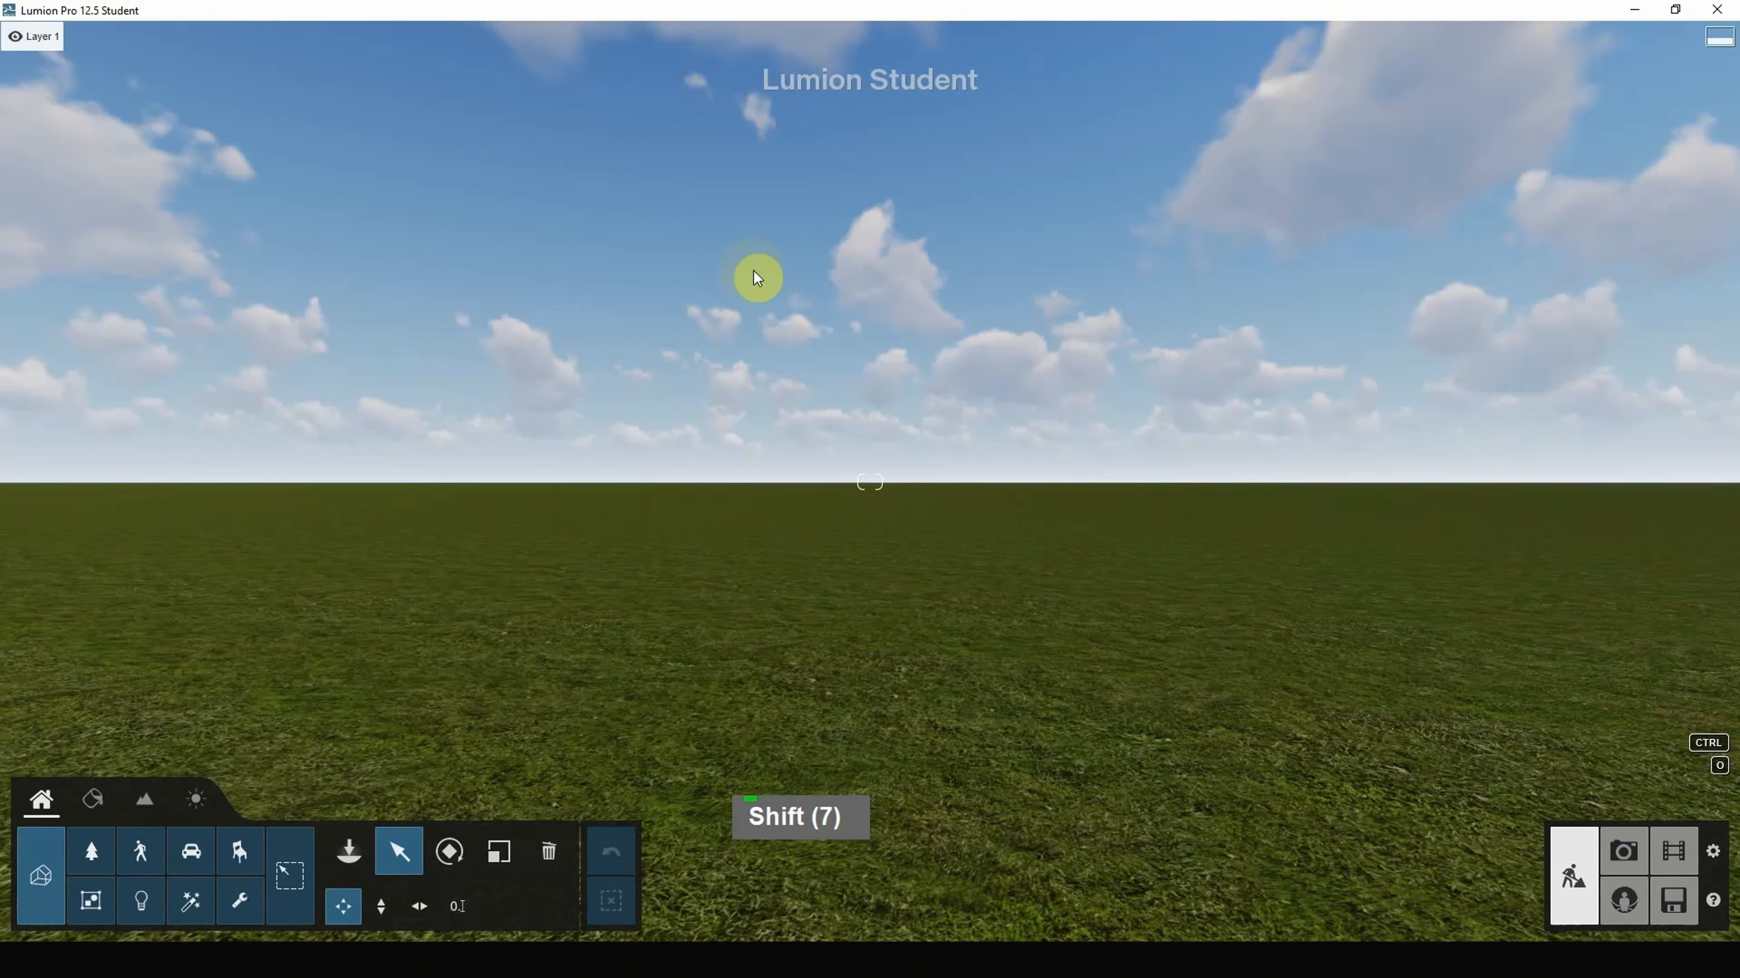
key("d")
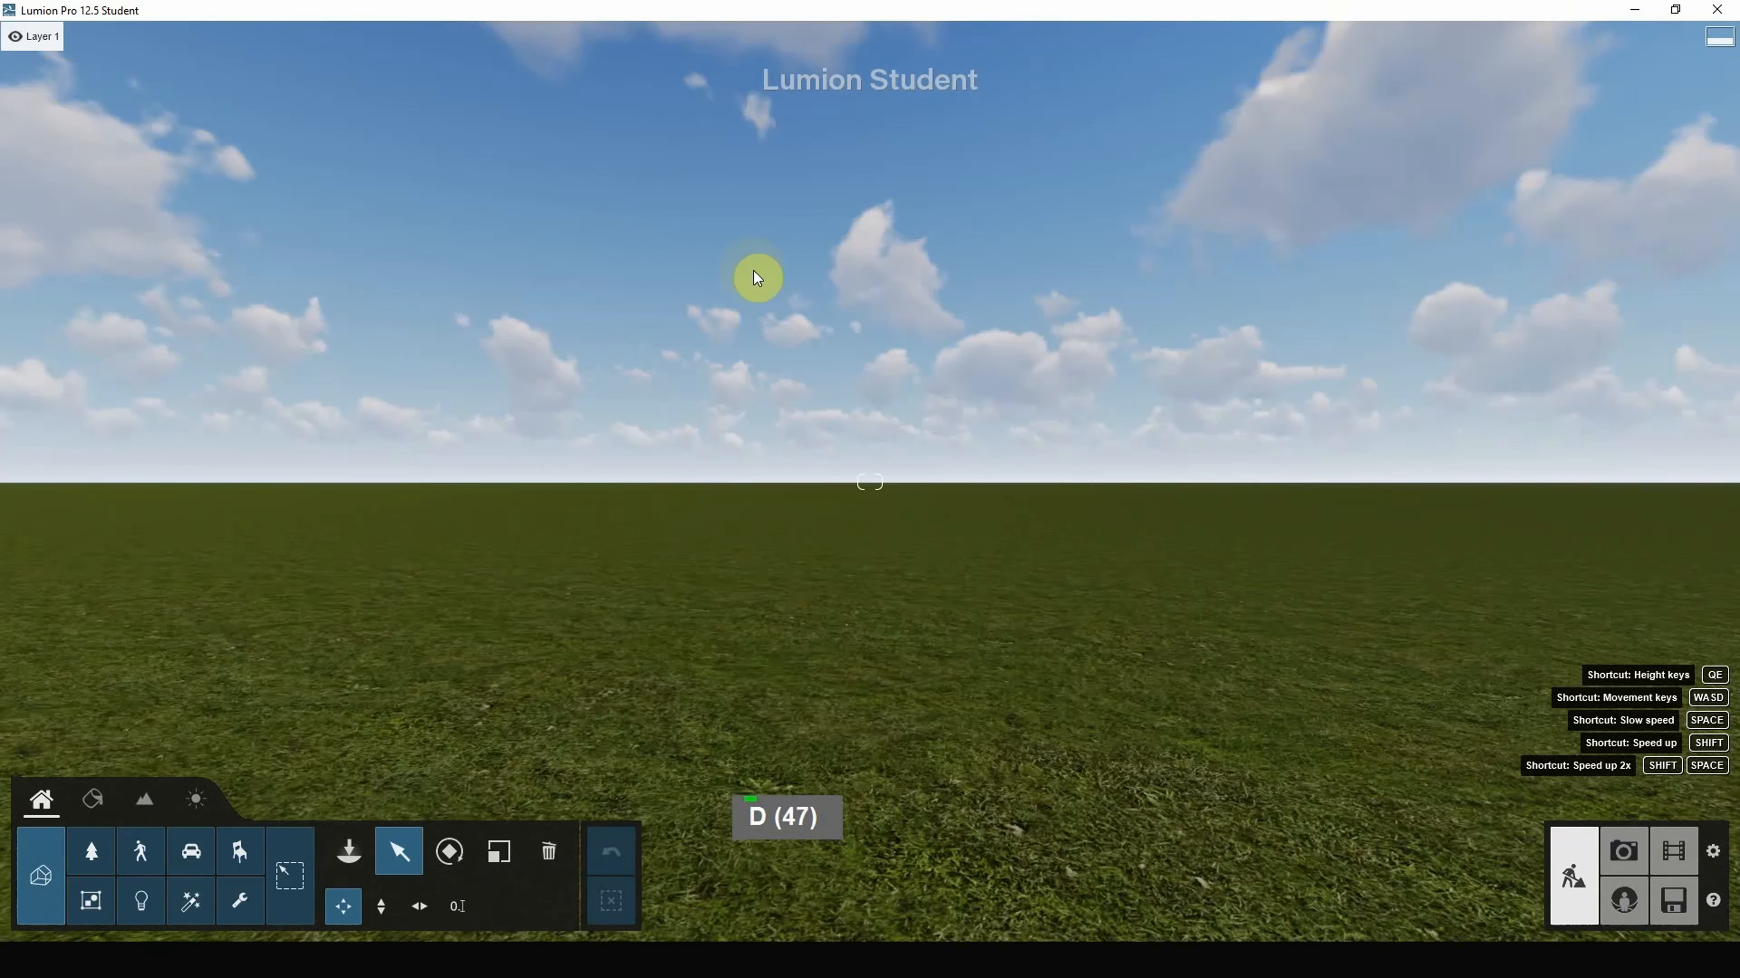
key("s")
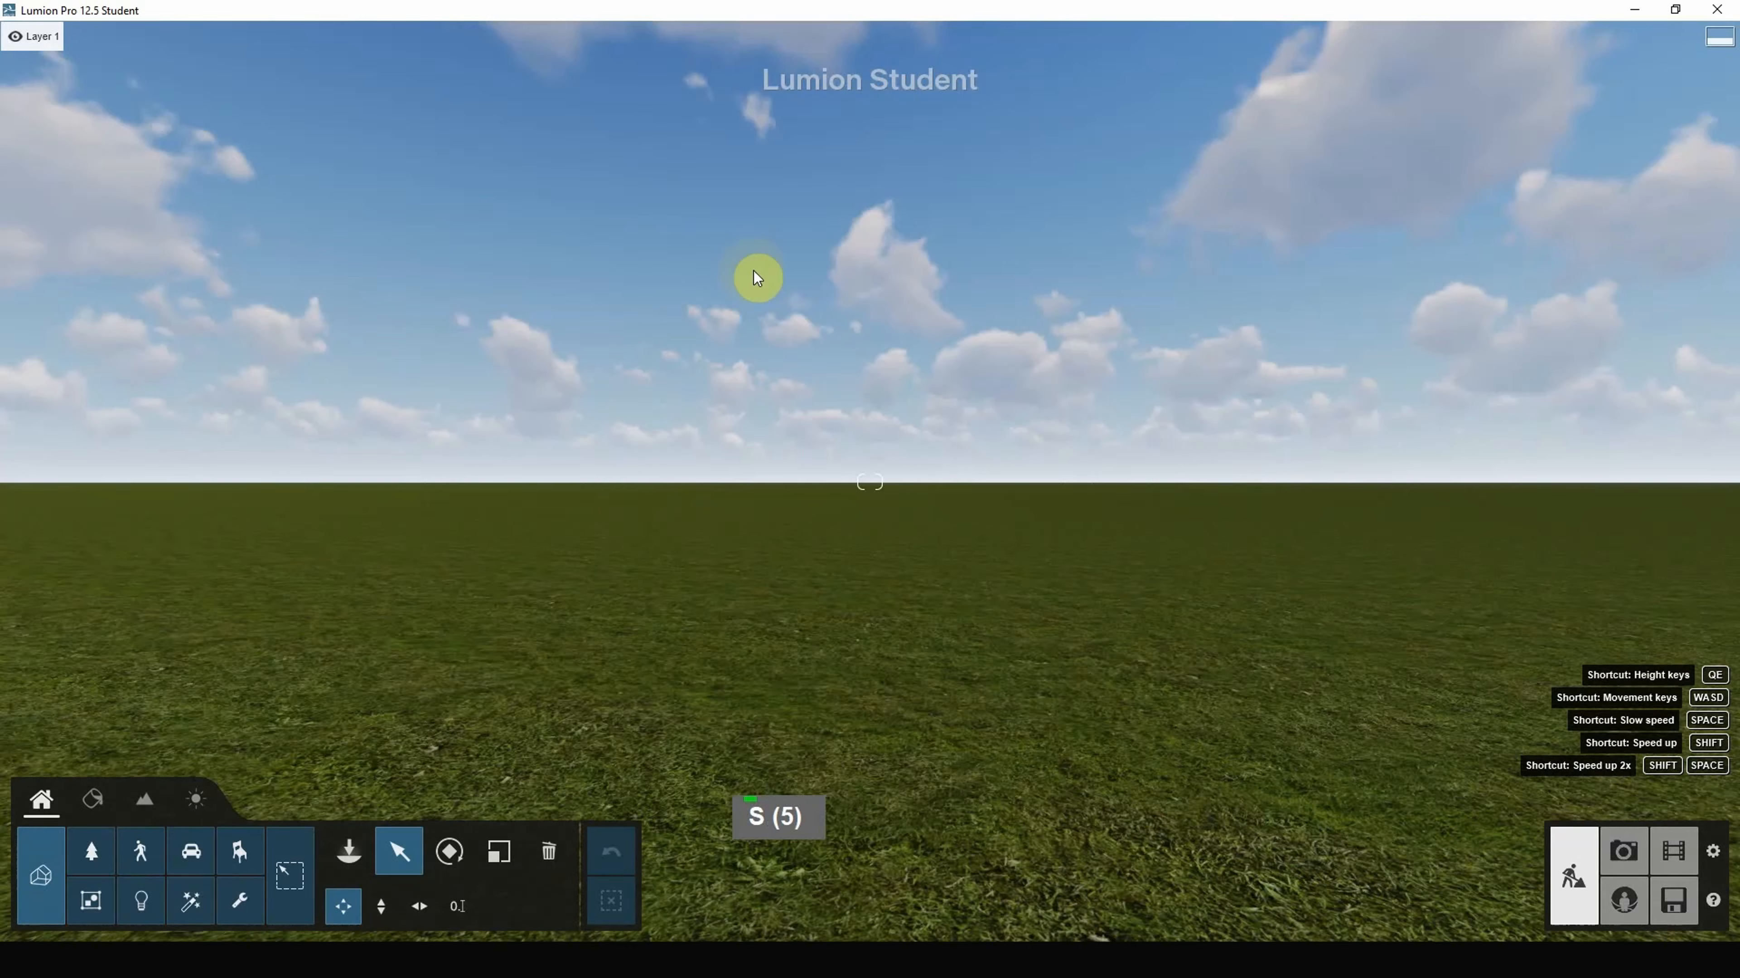
Step: Sweep the camera quickly back and forth across the grass with Shift+W/A/S/D
key("shift+d")
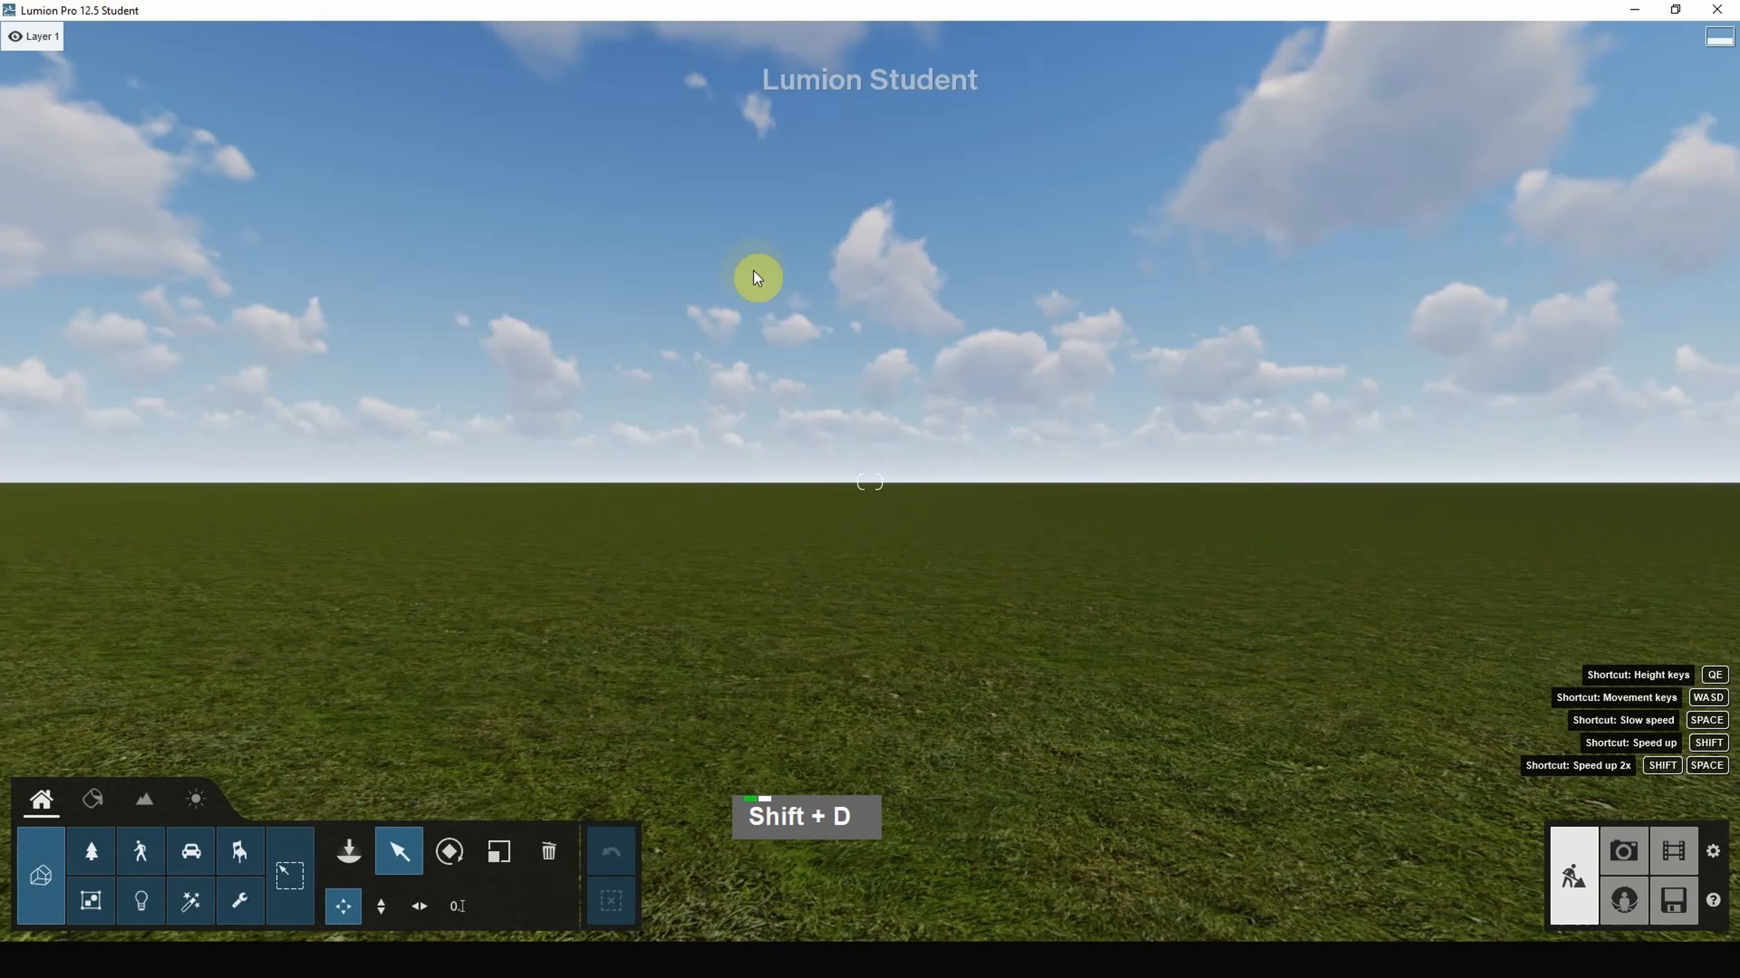
key("shift+a")
key("shift+s")
key("shift+w")
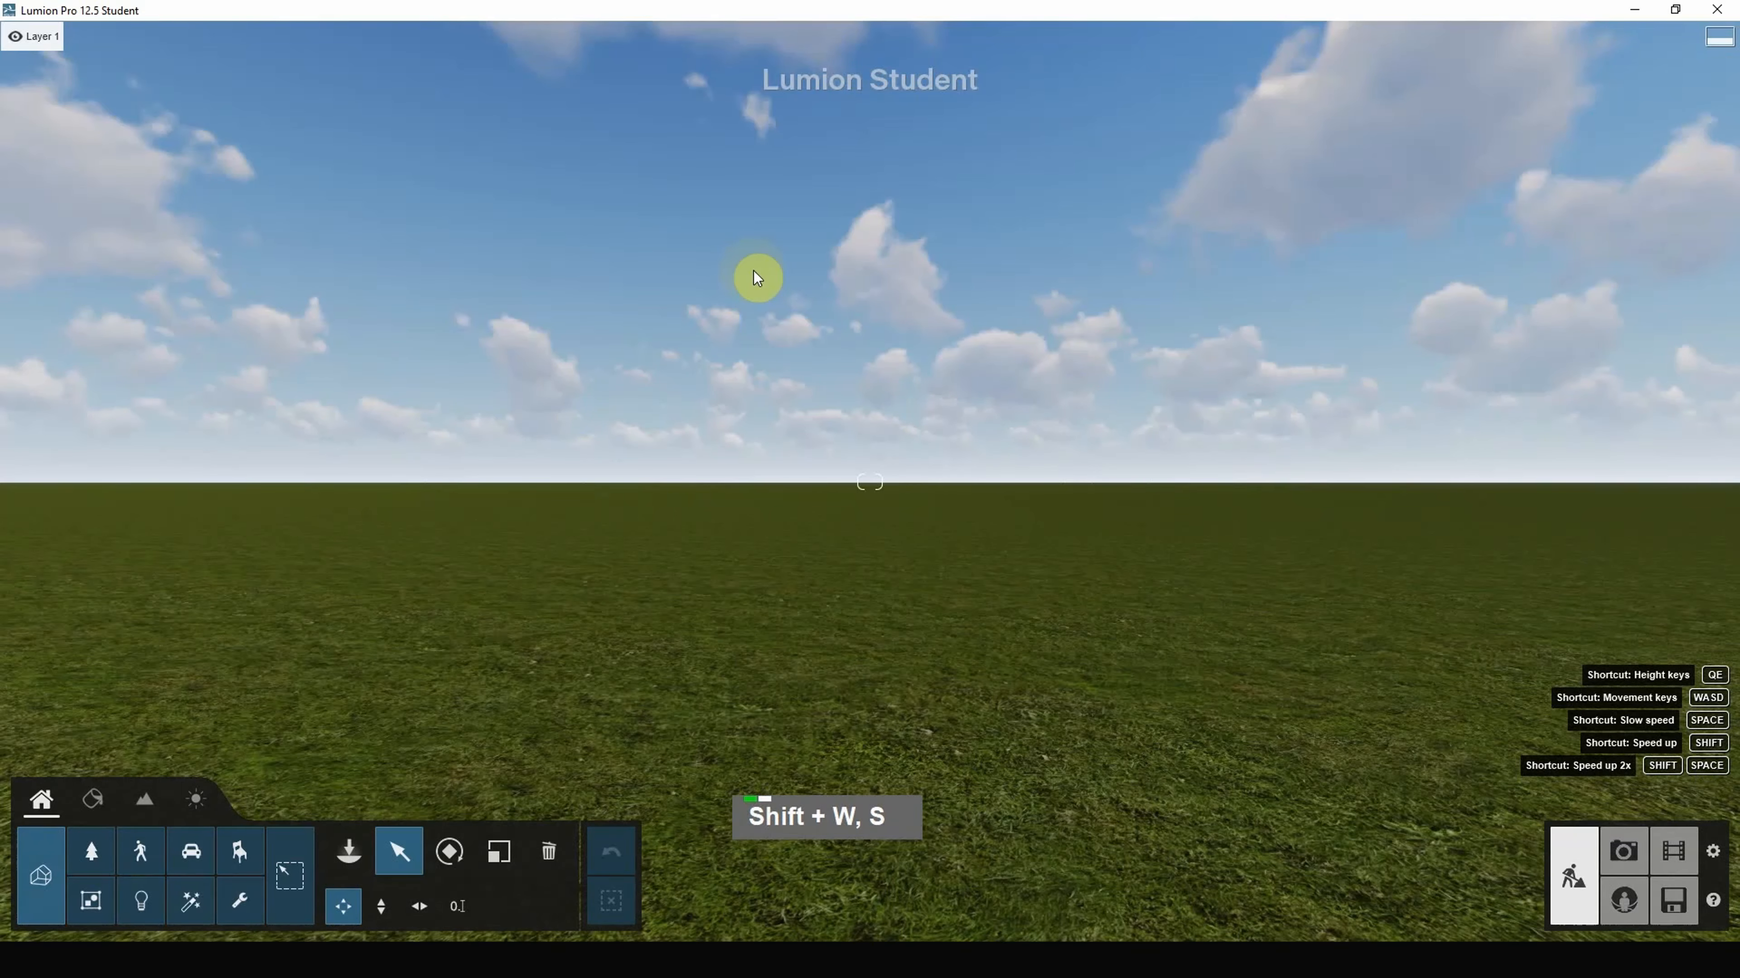
key("shift+s")
key("shift+a")
key("shift+s")
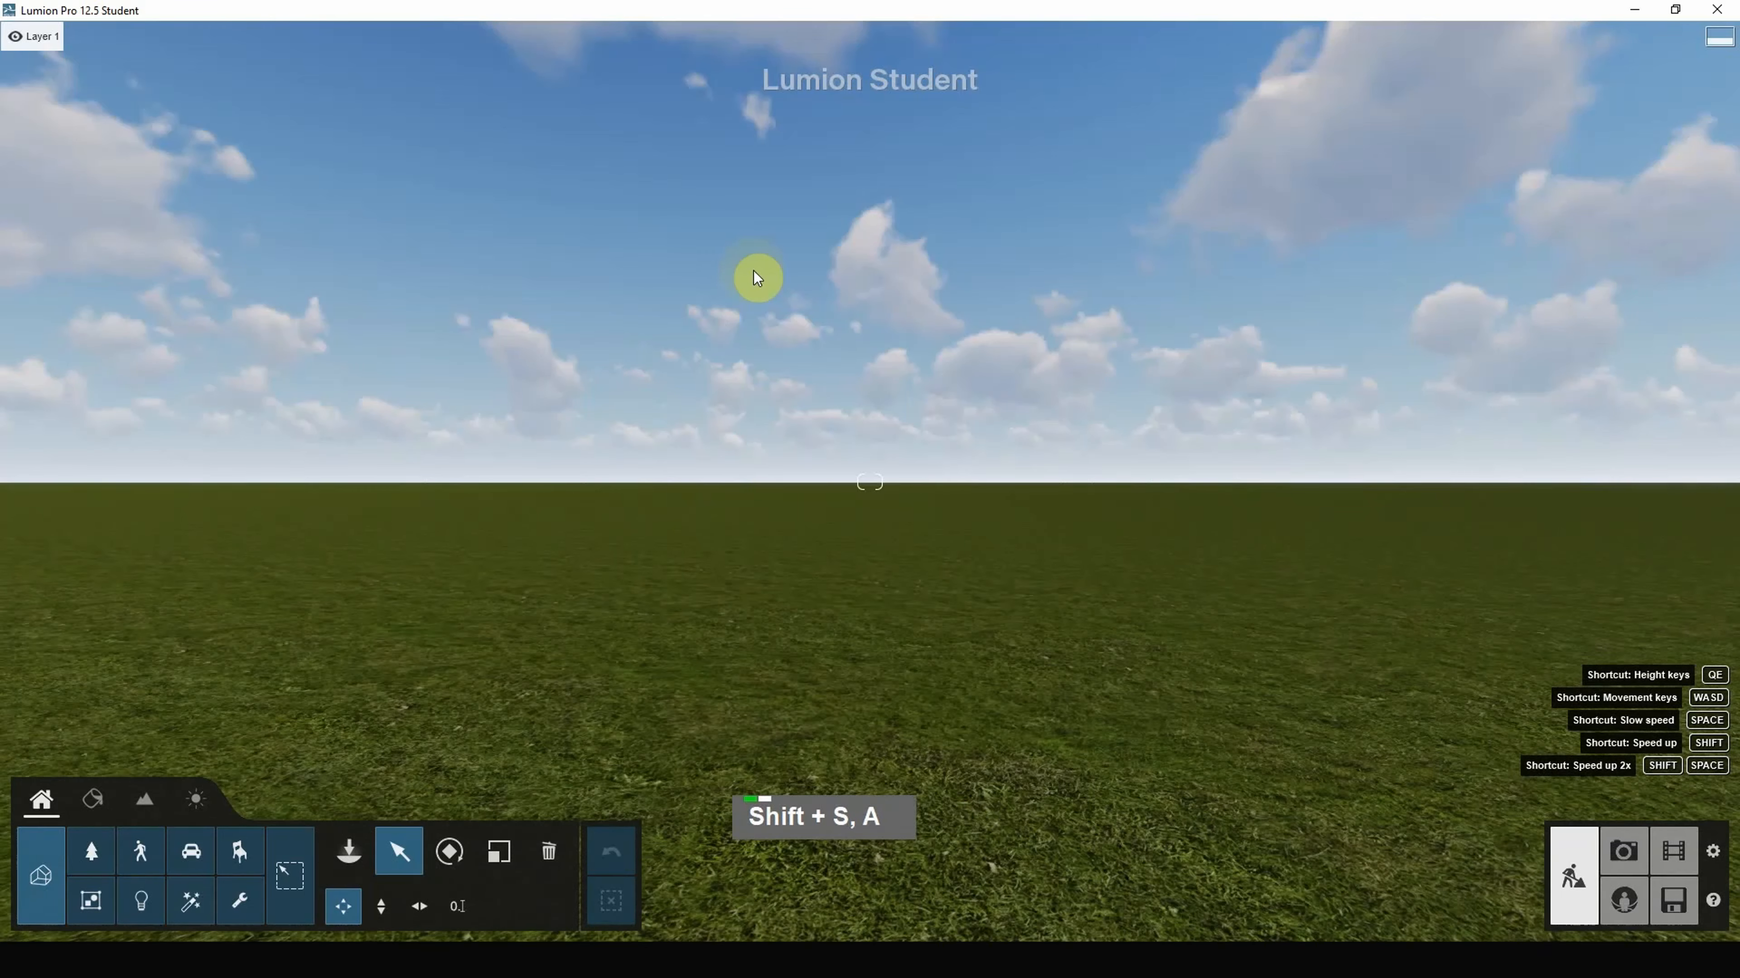
key("shift+w")
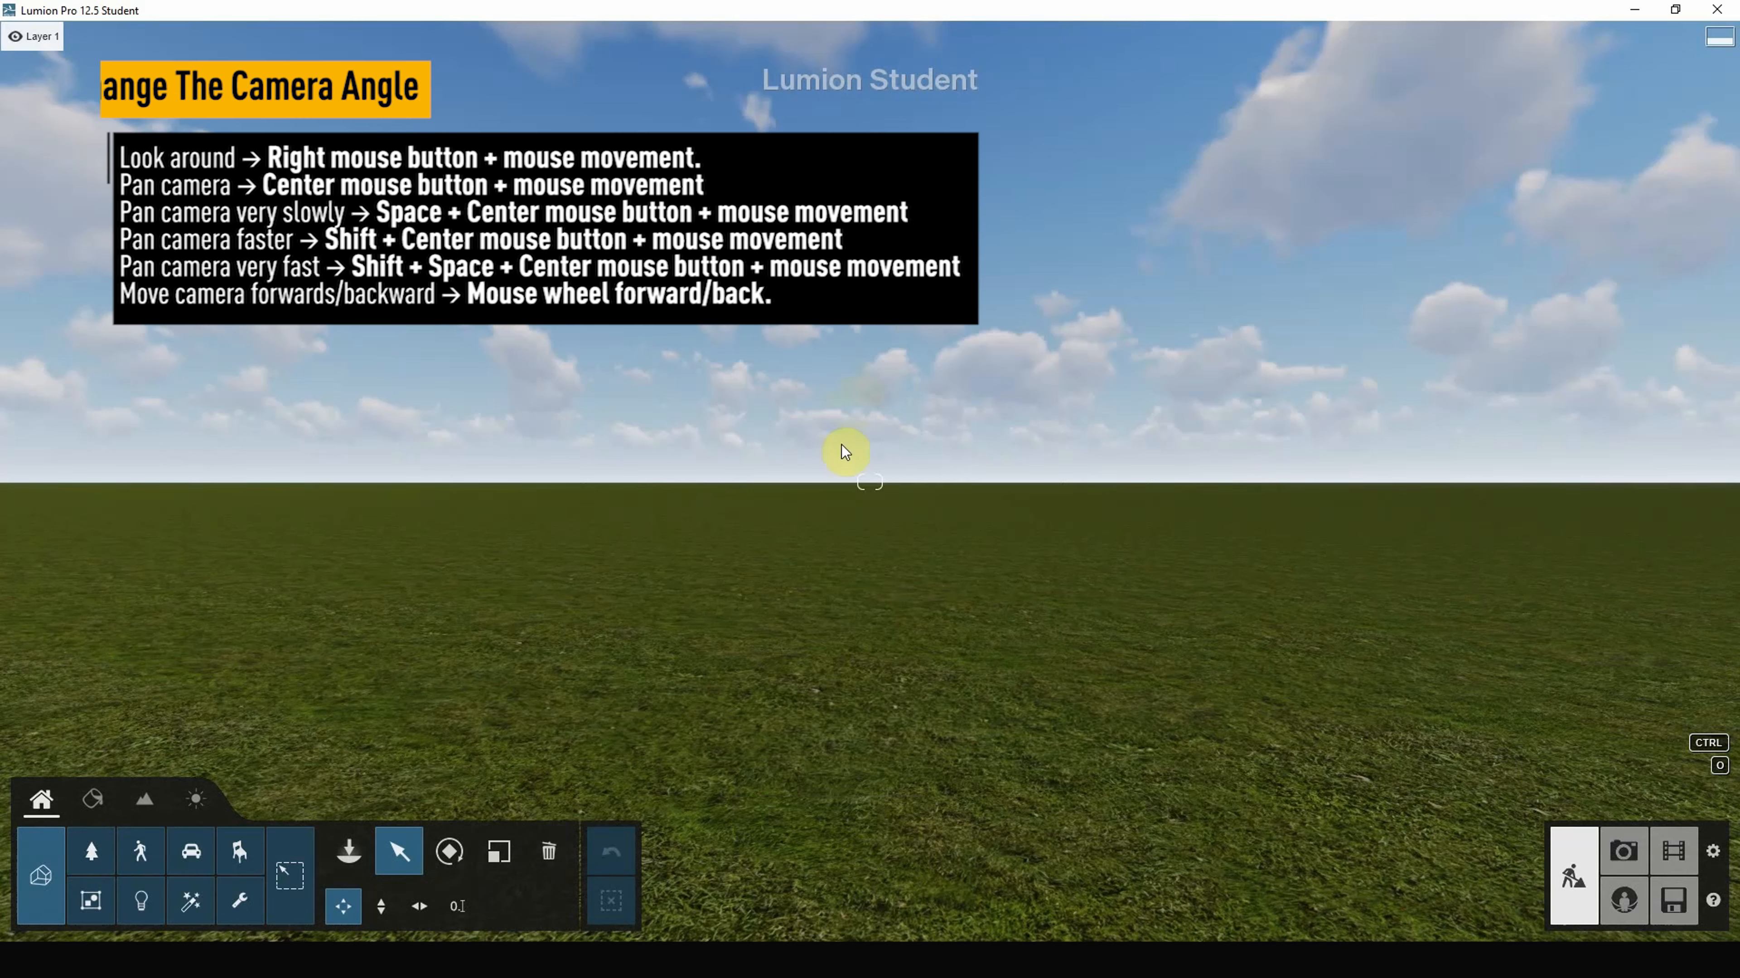
Step: Look around with a right-drag, then pan across the grass slowly and fast
right_click(870, 483)
right_click_drag(875, 478, 965, 419)
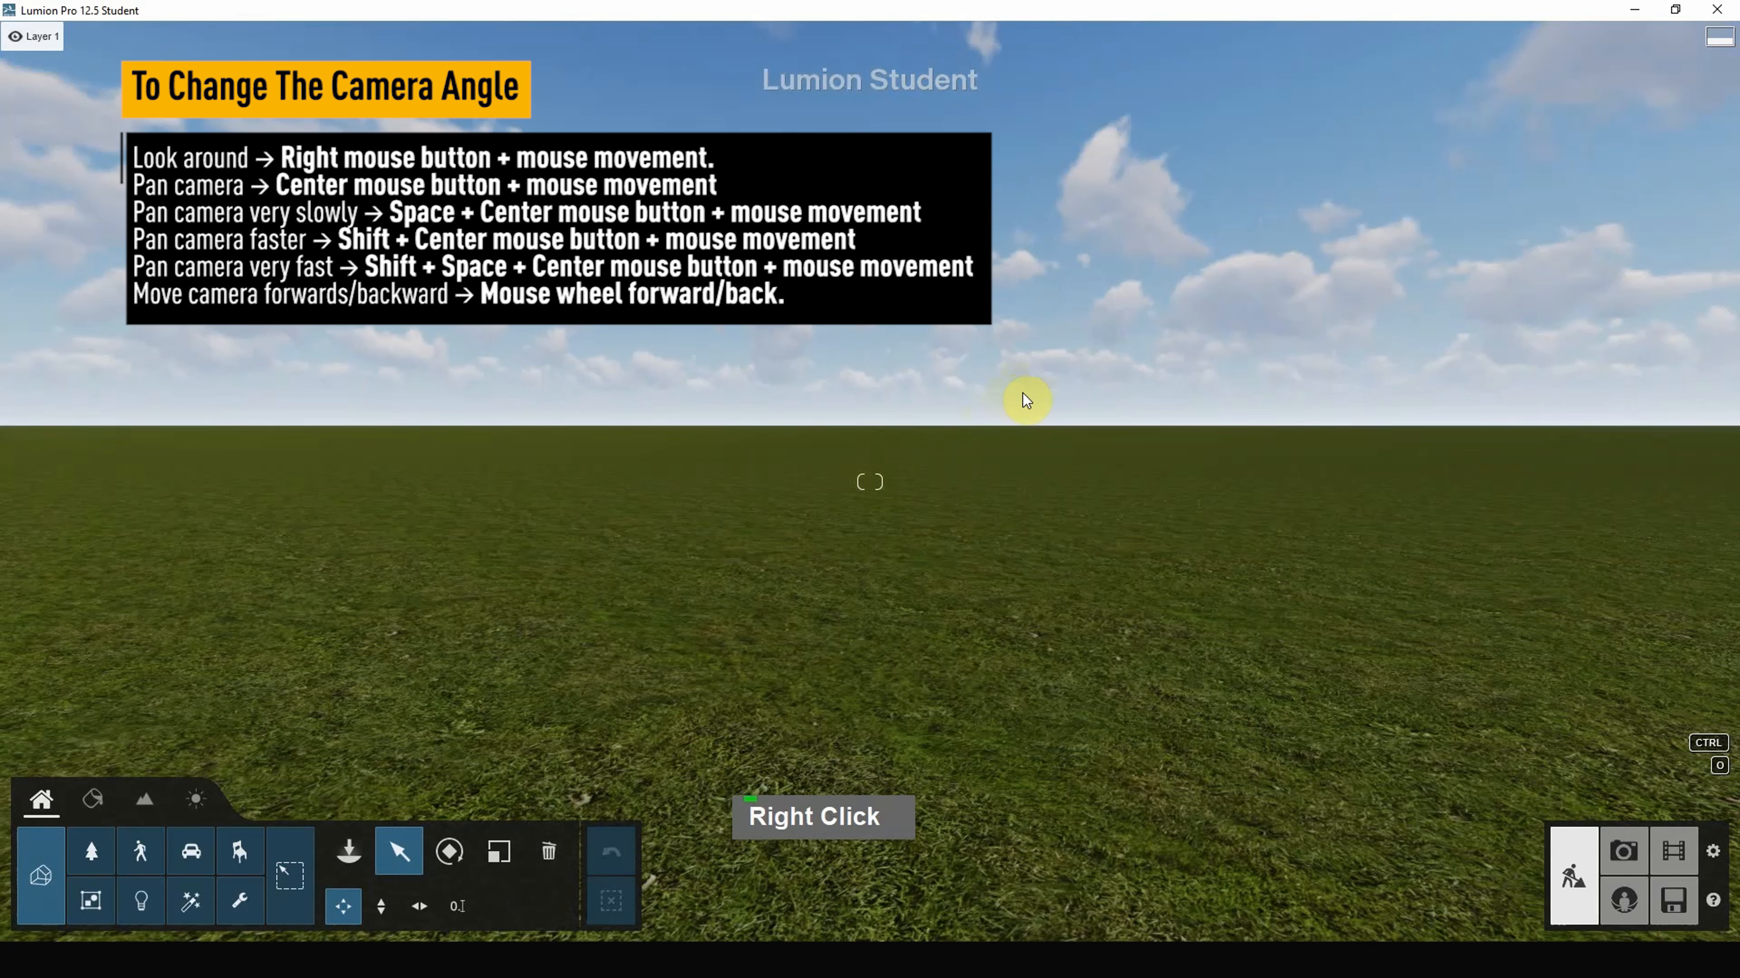
middle_click_drag(1026, 399, 942, 340)
key("space")
key("space")
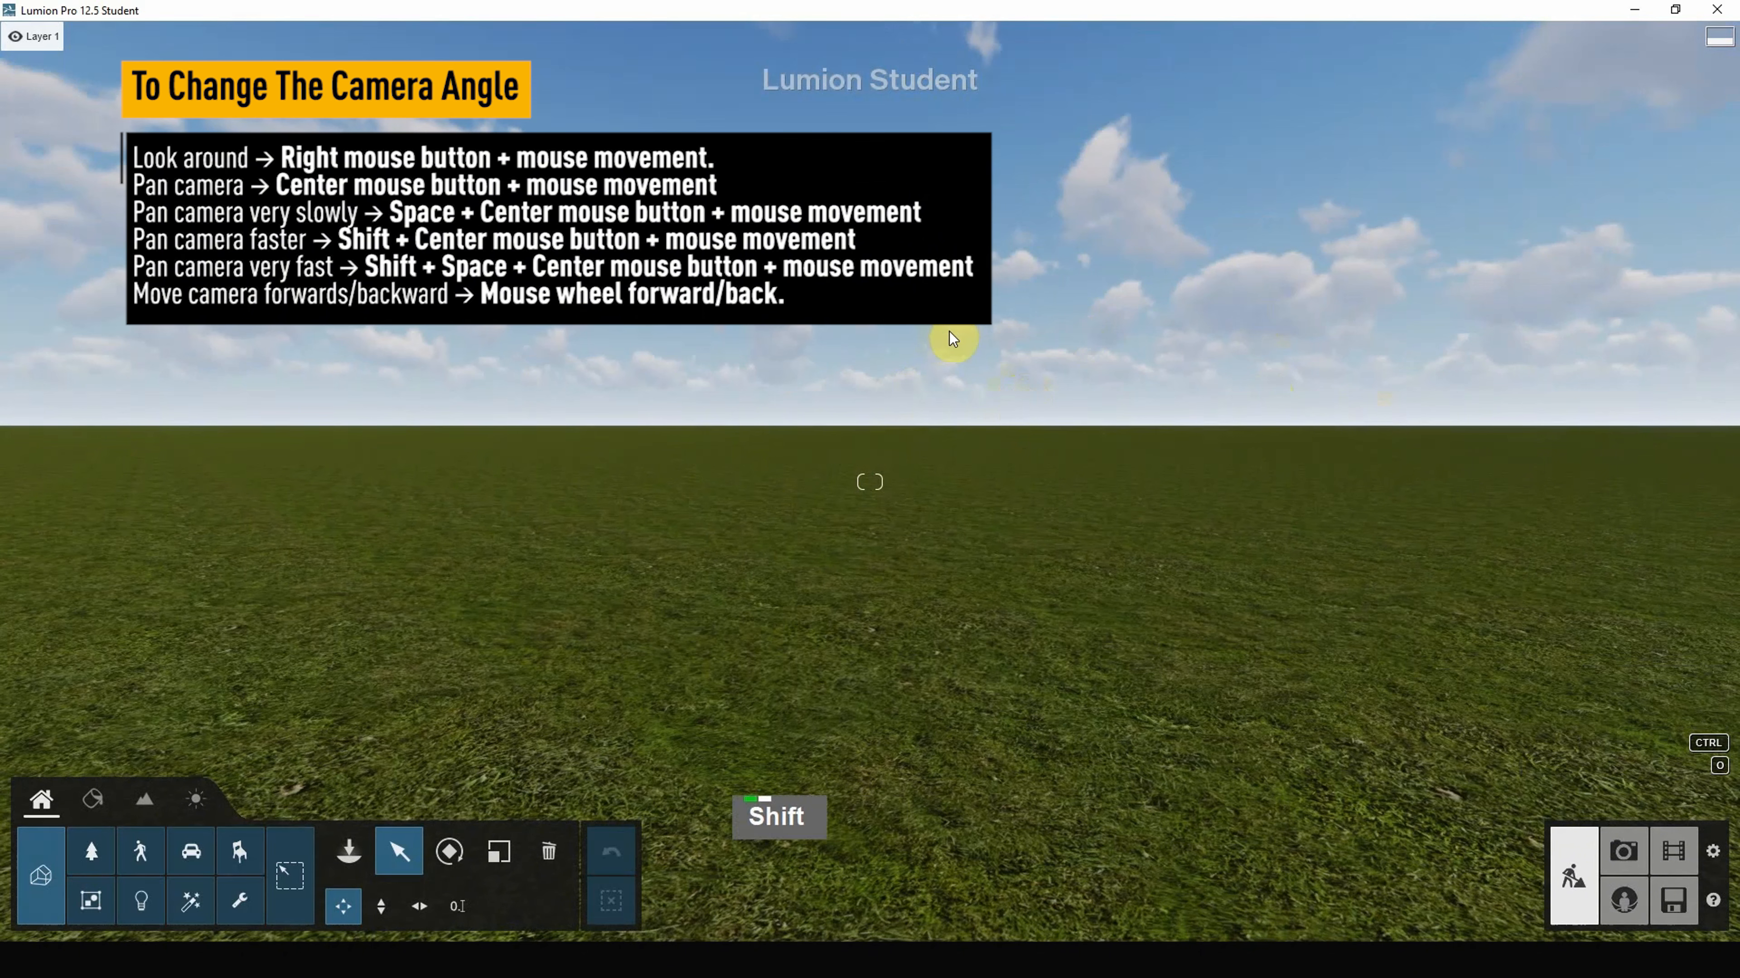
middle_click_drag(949, 332, 705, 575, "shift")
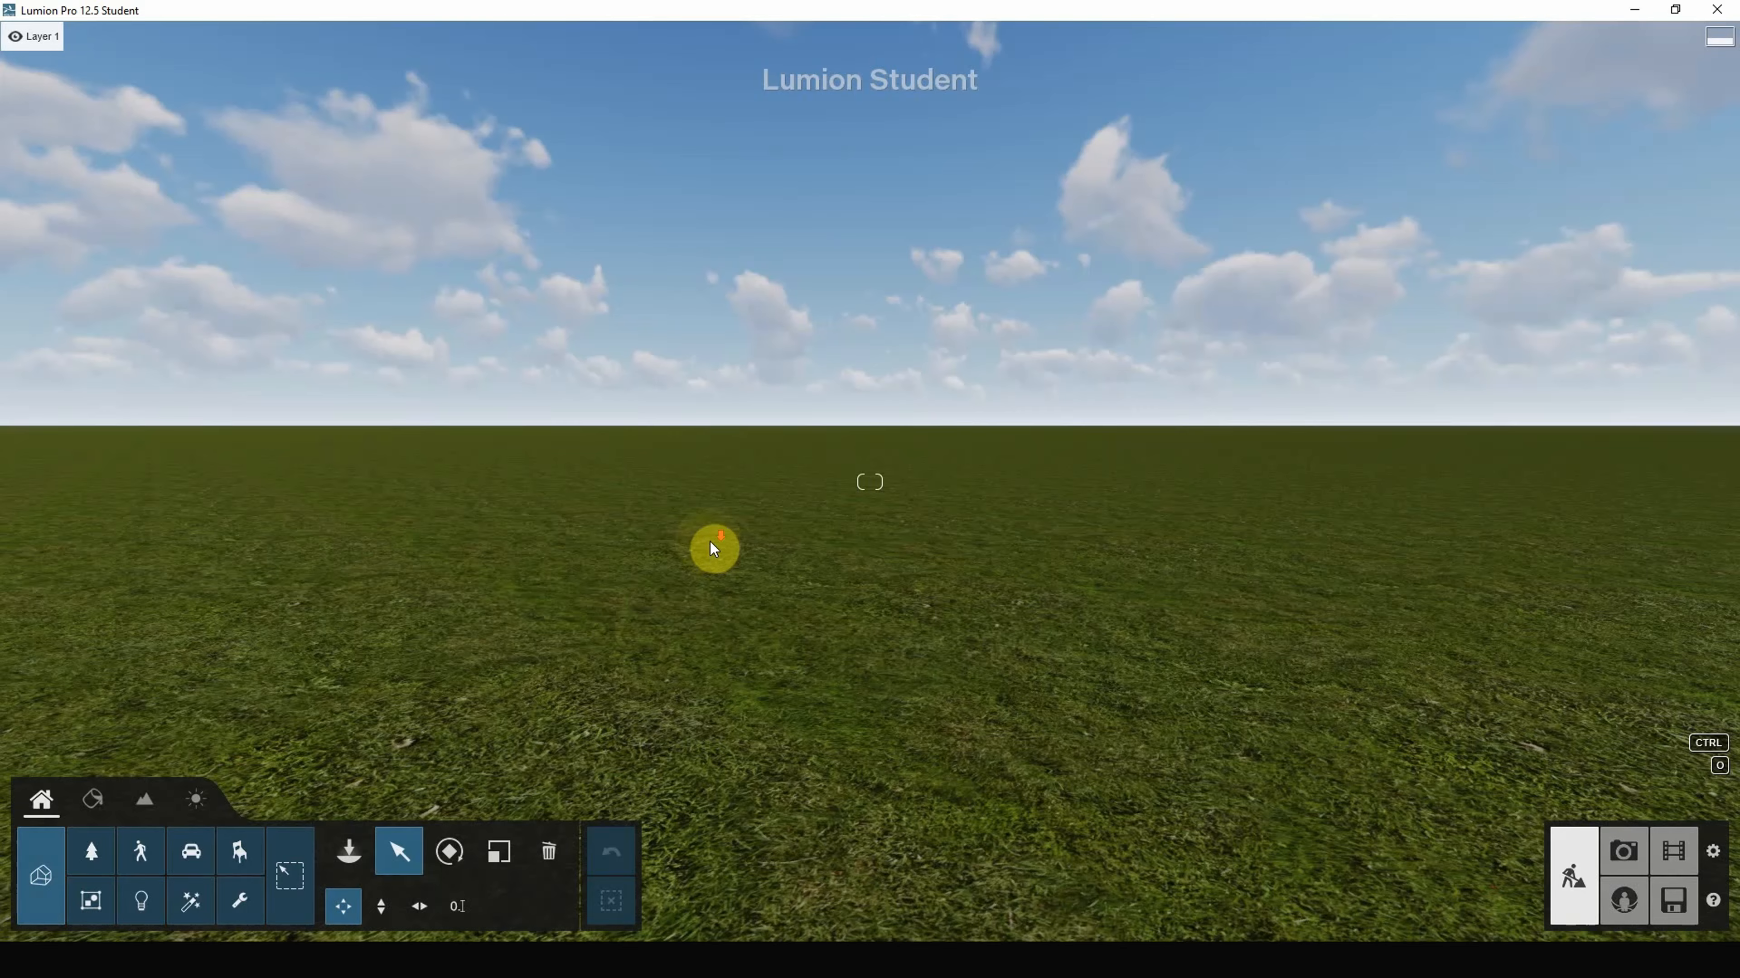
Step: Move the camera back and forth over the grass with the mouse wheel
scroll(709, 545, "down", 8)
scroll(707, 542, "up", 10)
scroll(709, 547, "down", 3)
scroll(707, 541, "up", 13)
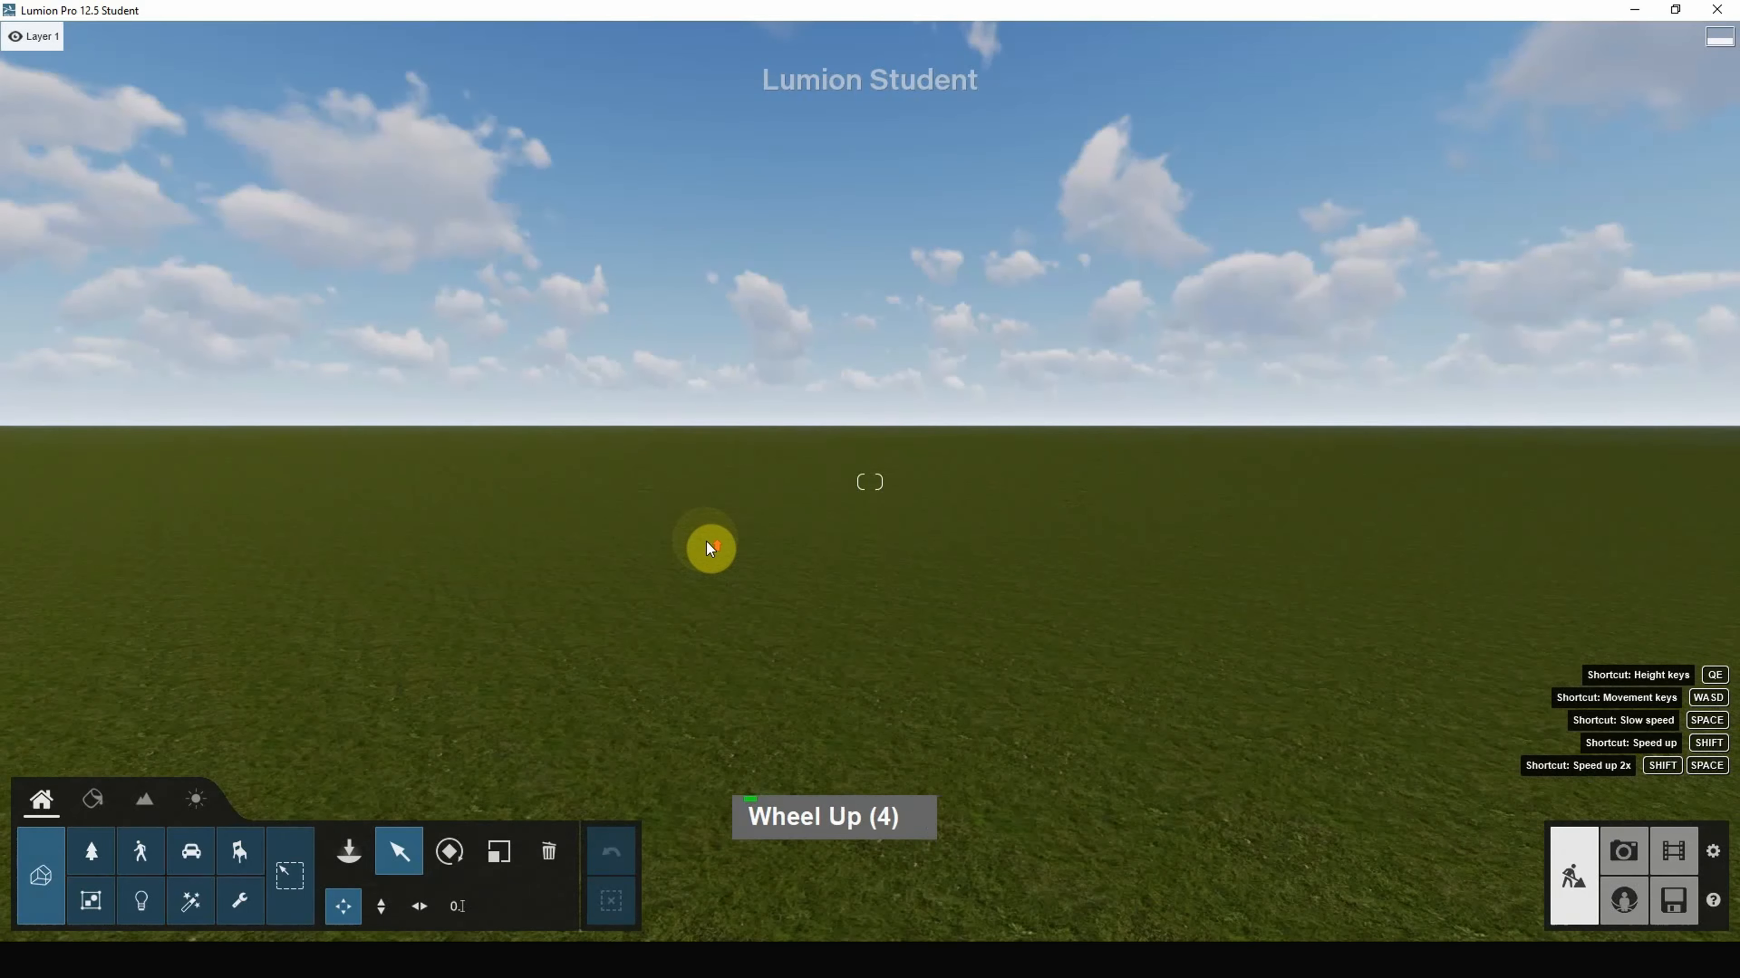
scroll(707, 542, "down", 14)
scroll(706, 541, "up", 12)
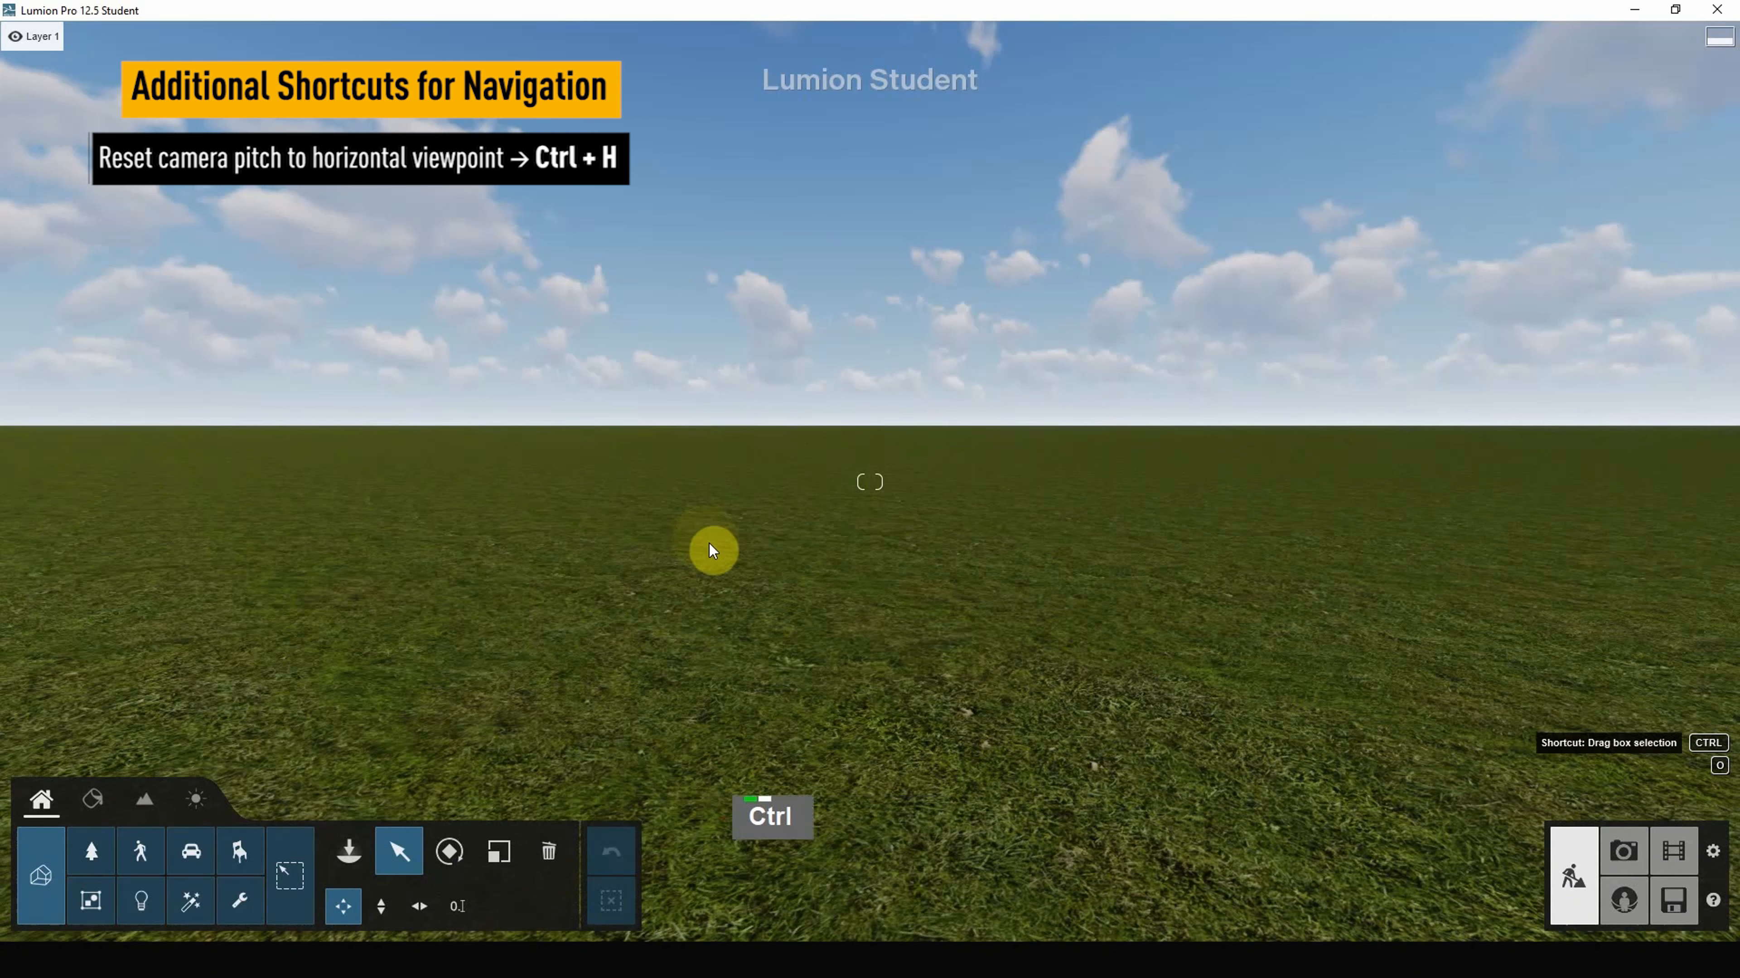
Step: Reset pitch with Ctrl+H, pan and look around, then level the camera again
key("ctrl+h")
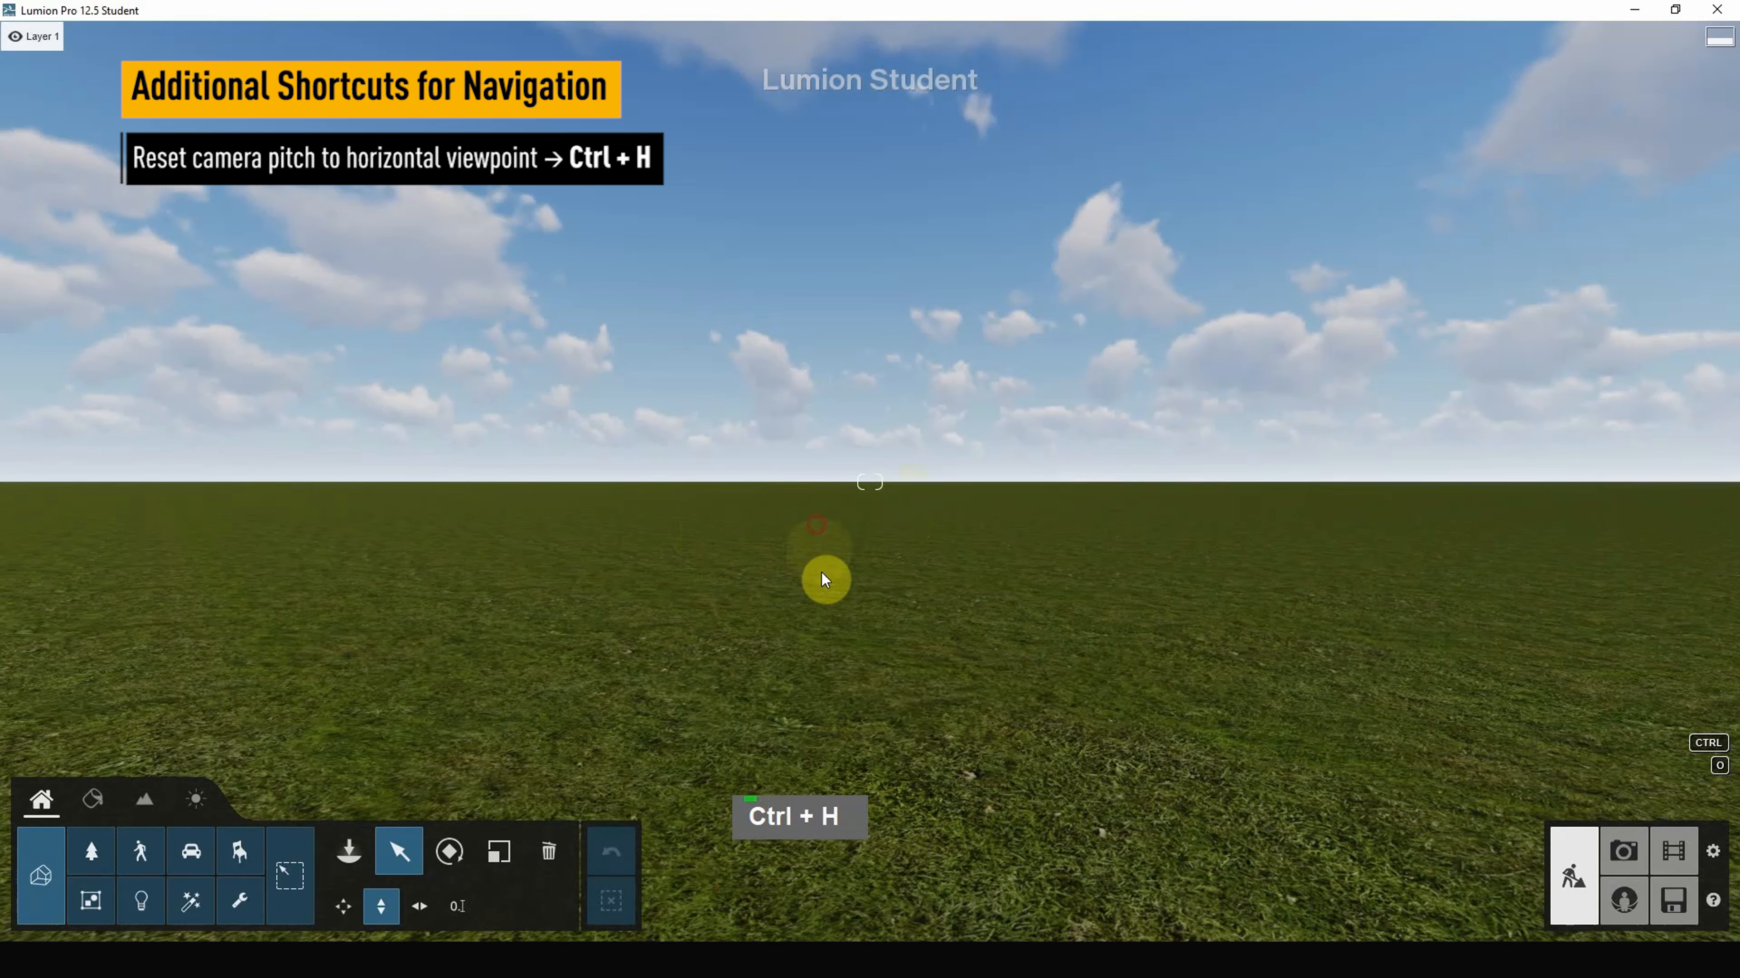
middle_click_drag(1038, 636, 1009, 583)
right_click_drag(1009, 582, 910, 556)
key("ctrl+h")
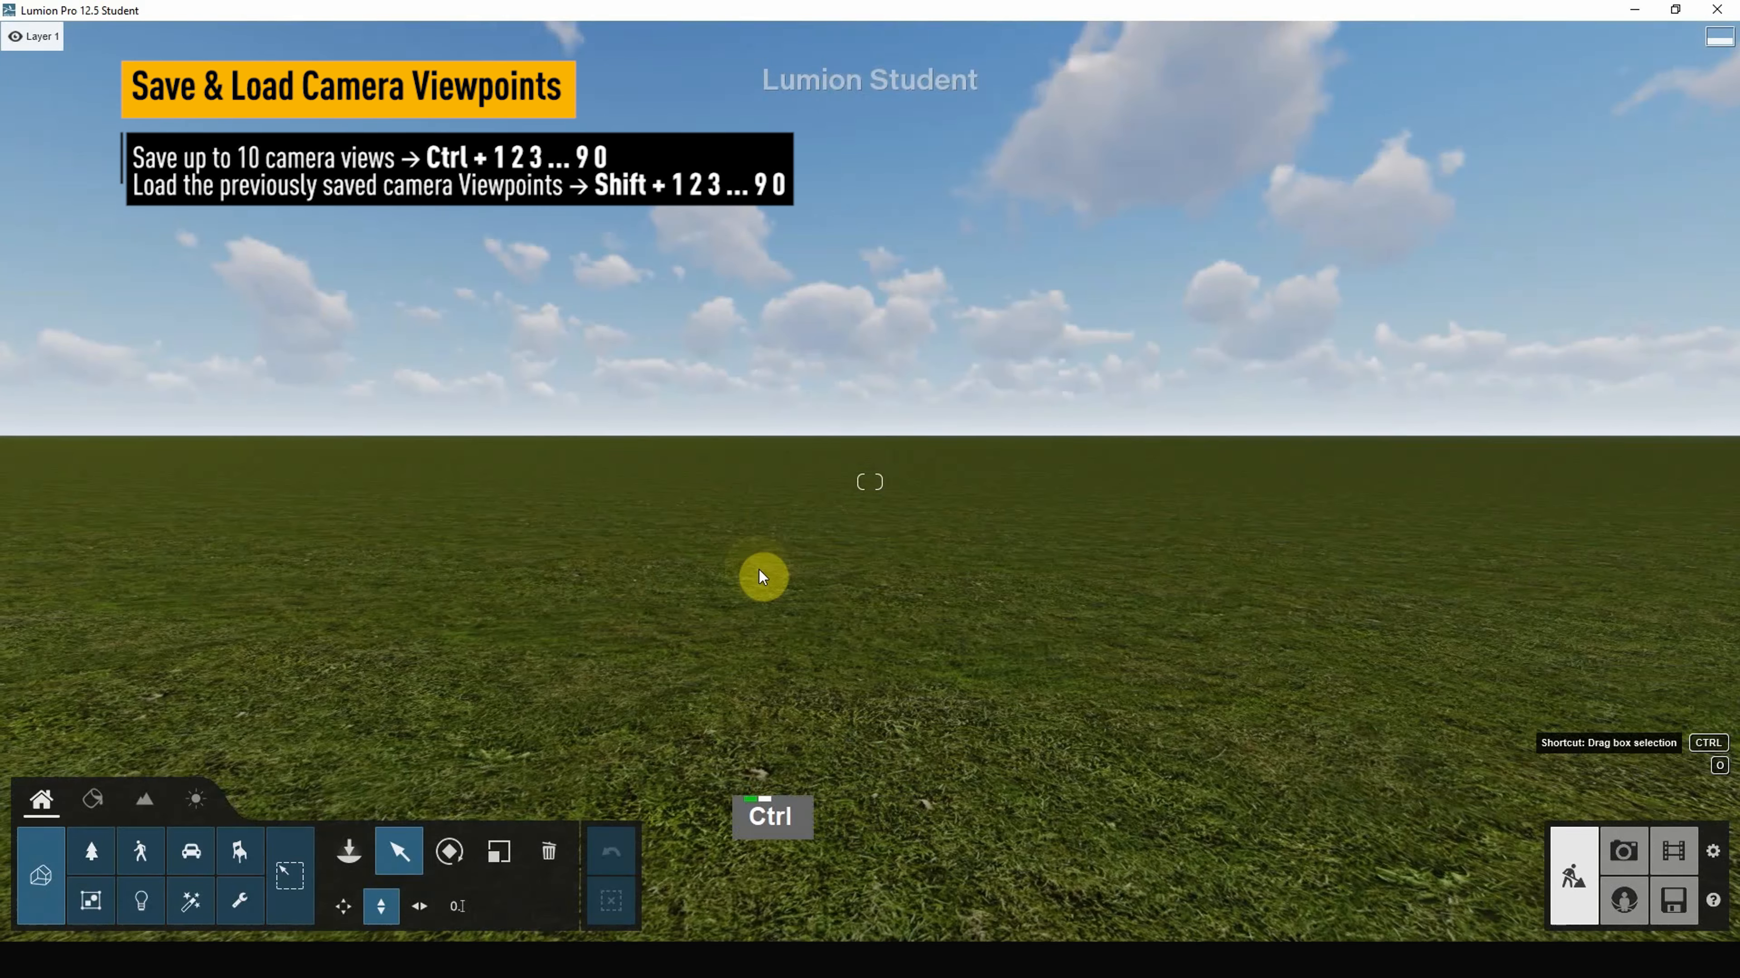
Step: Save the current view as viewpoints 1 through 4
key("ctrl+1")
key("ctrl+2")
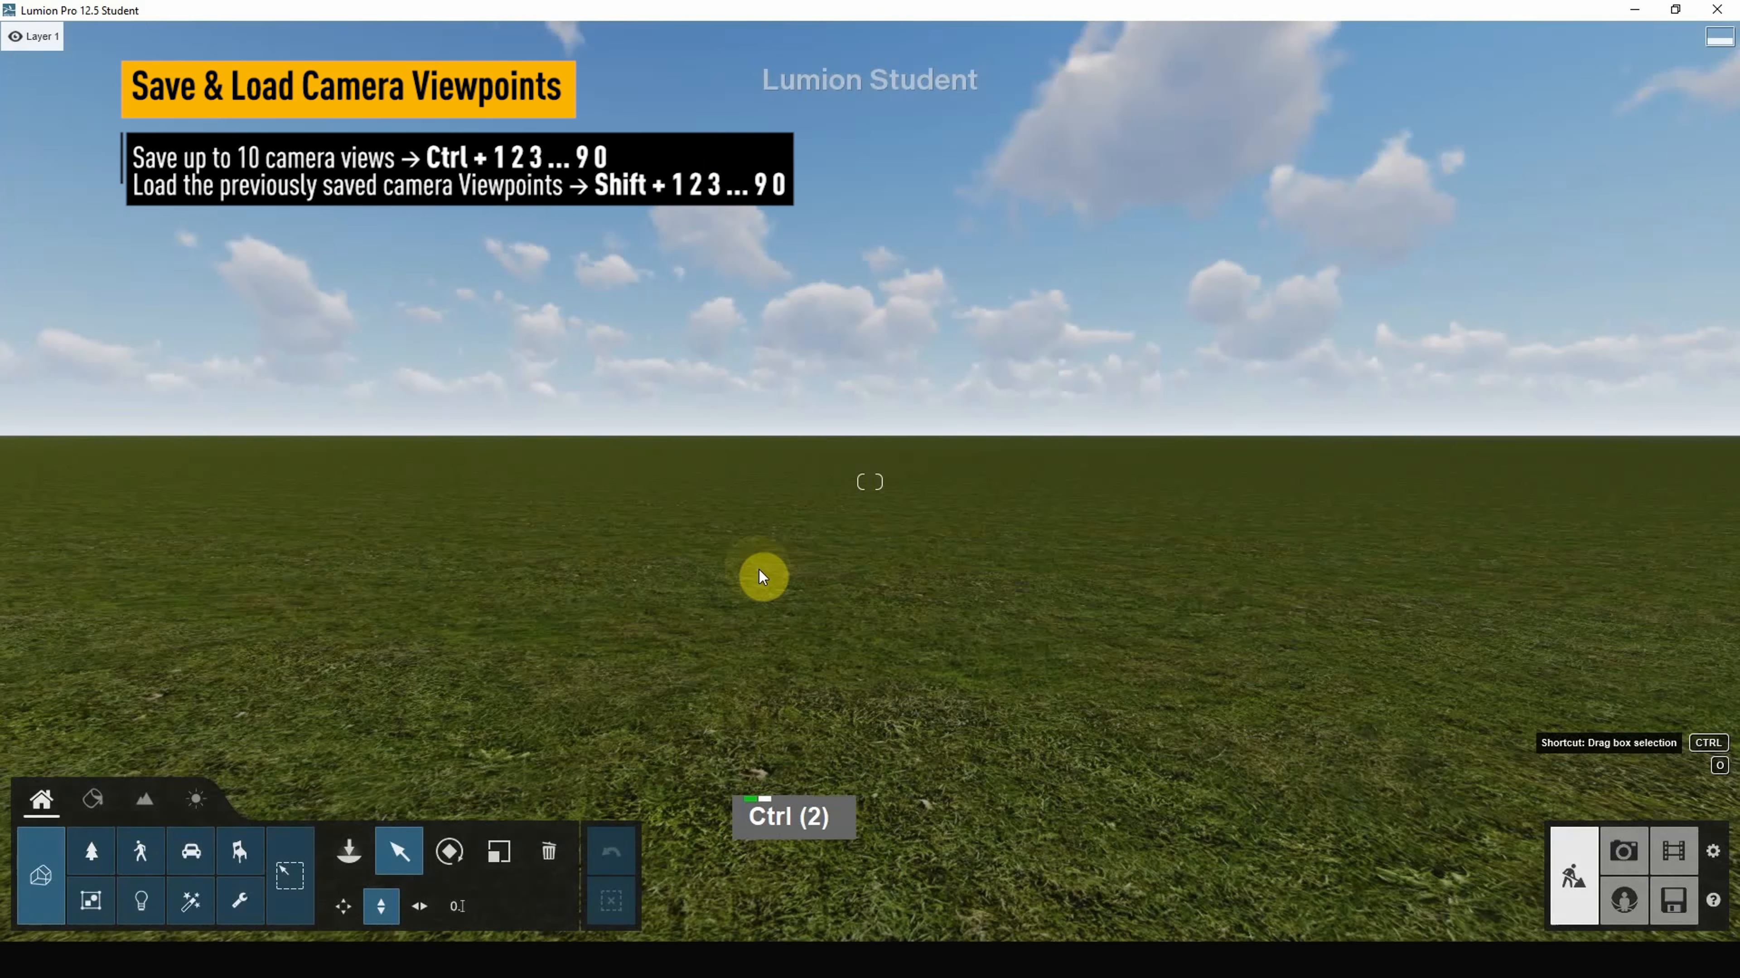
key("ctrl+3")
key("ctrl+4")
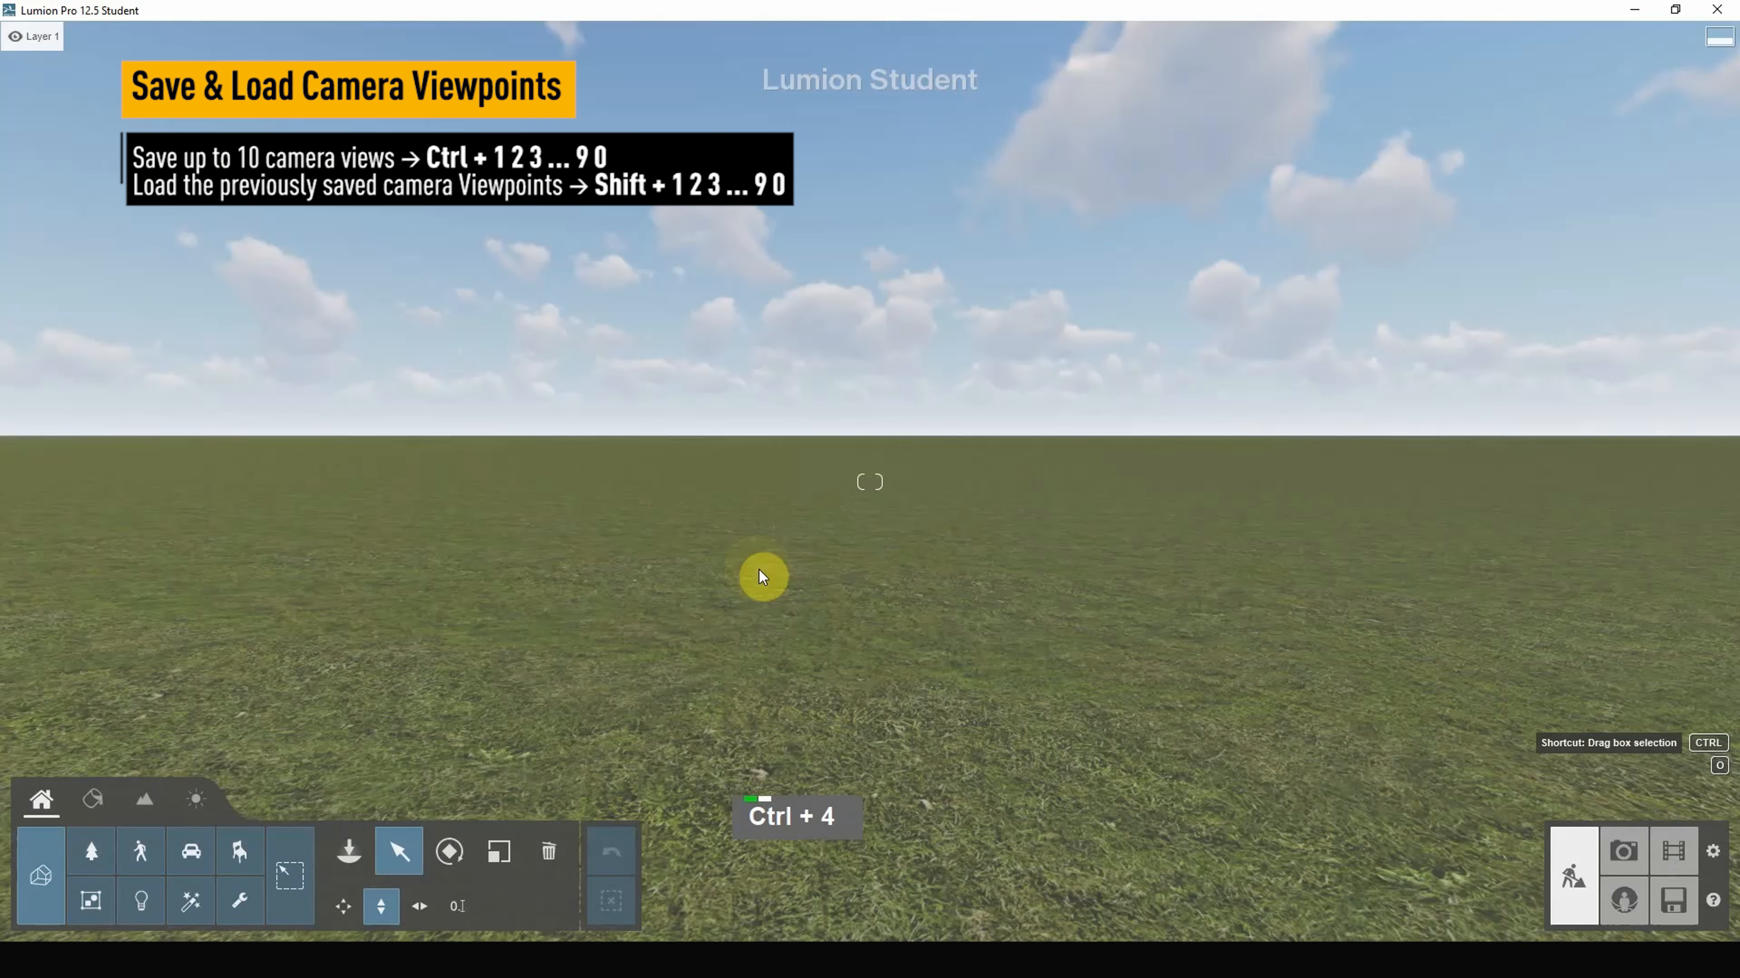
Step: Re-save viewpoint 2 looking at grass, 3 at sky, and 4 at the horizon
right_click_drag(830, 583, 771, 599)
key("ctrl+2")
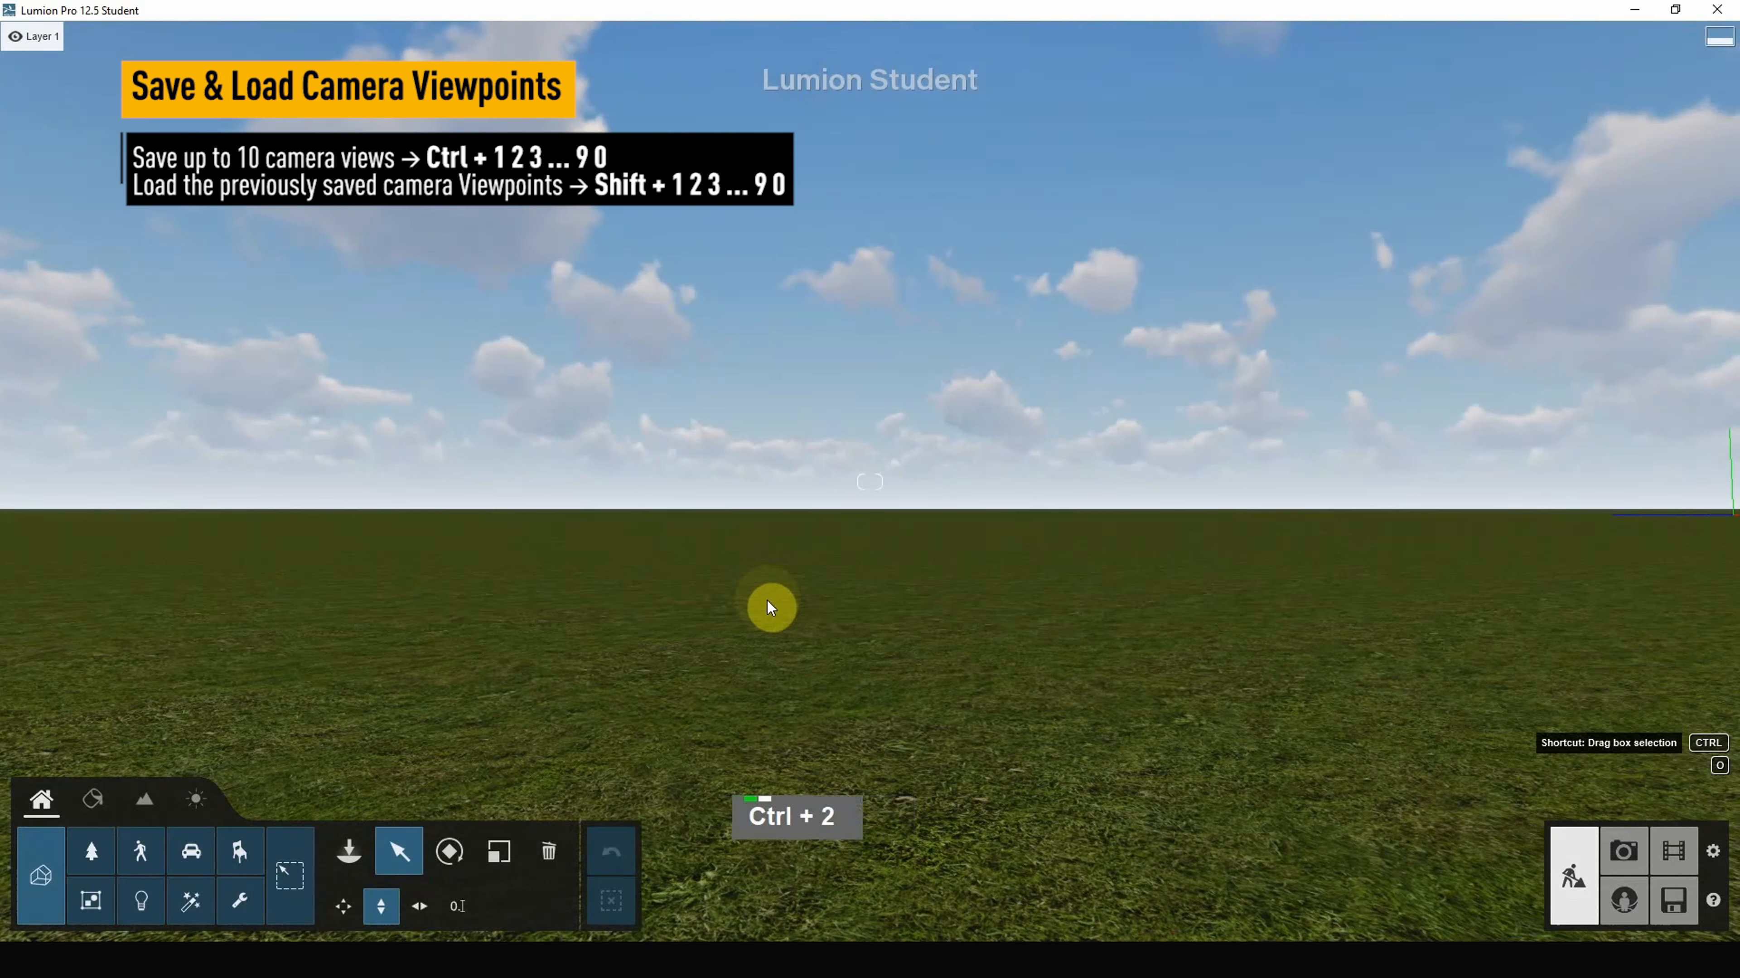
right_click_drag(645, 591, 642, 593)
key("ctrl+3")
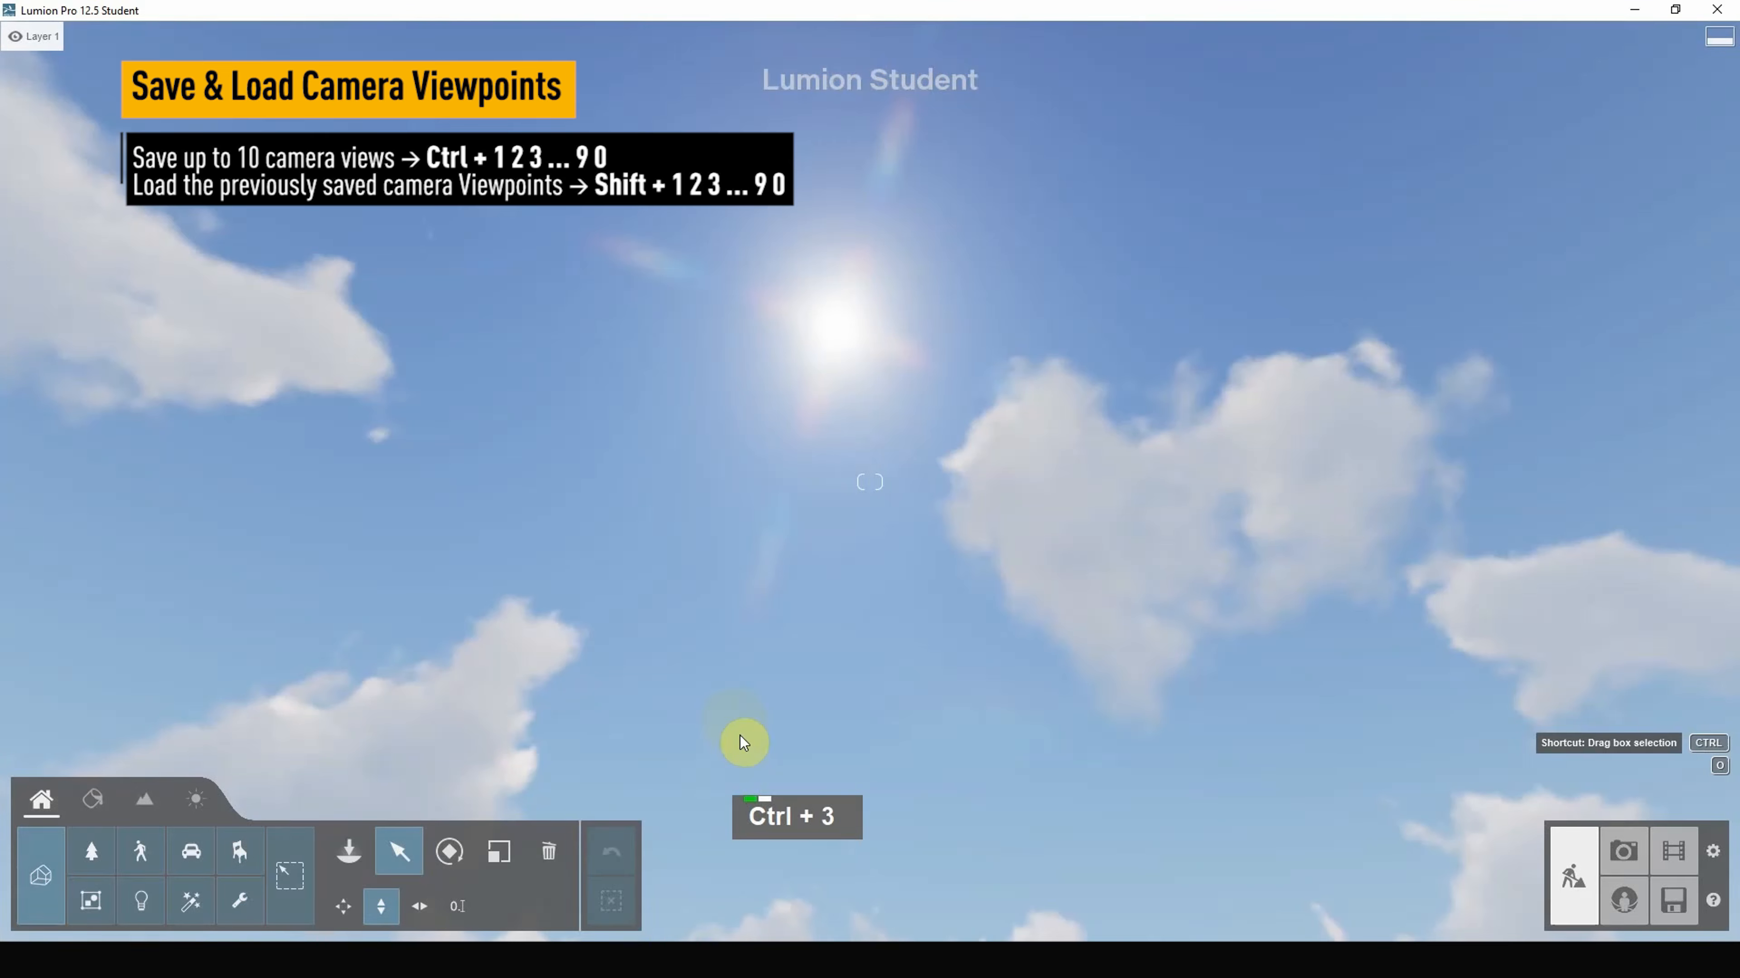
right_click_drag(740, 736, 688, 631)
key("ctrl+4")
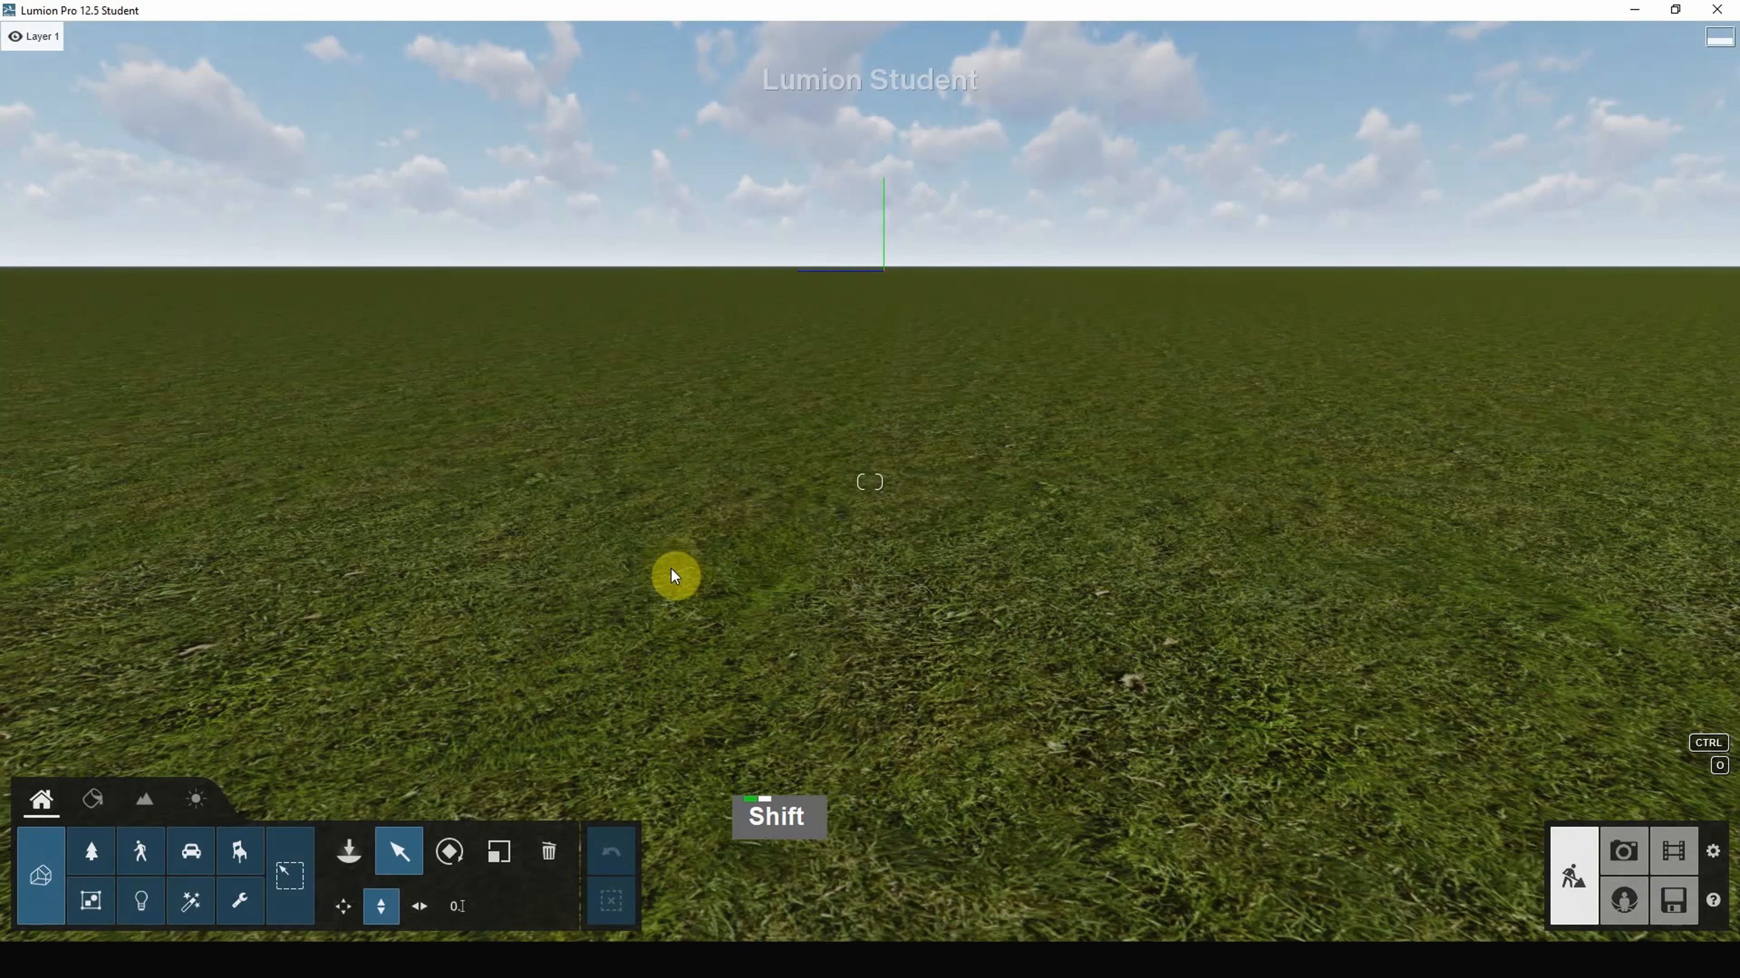
Step: Recall saved viewpoints 1, 2, 3, 2 and finally 4
key("shift+1")
key("shift+2")
key("shift+3")
key("shift+2")
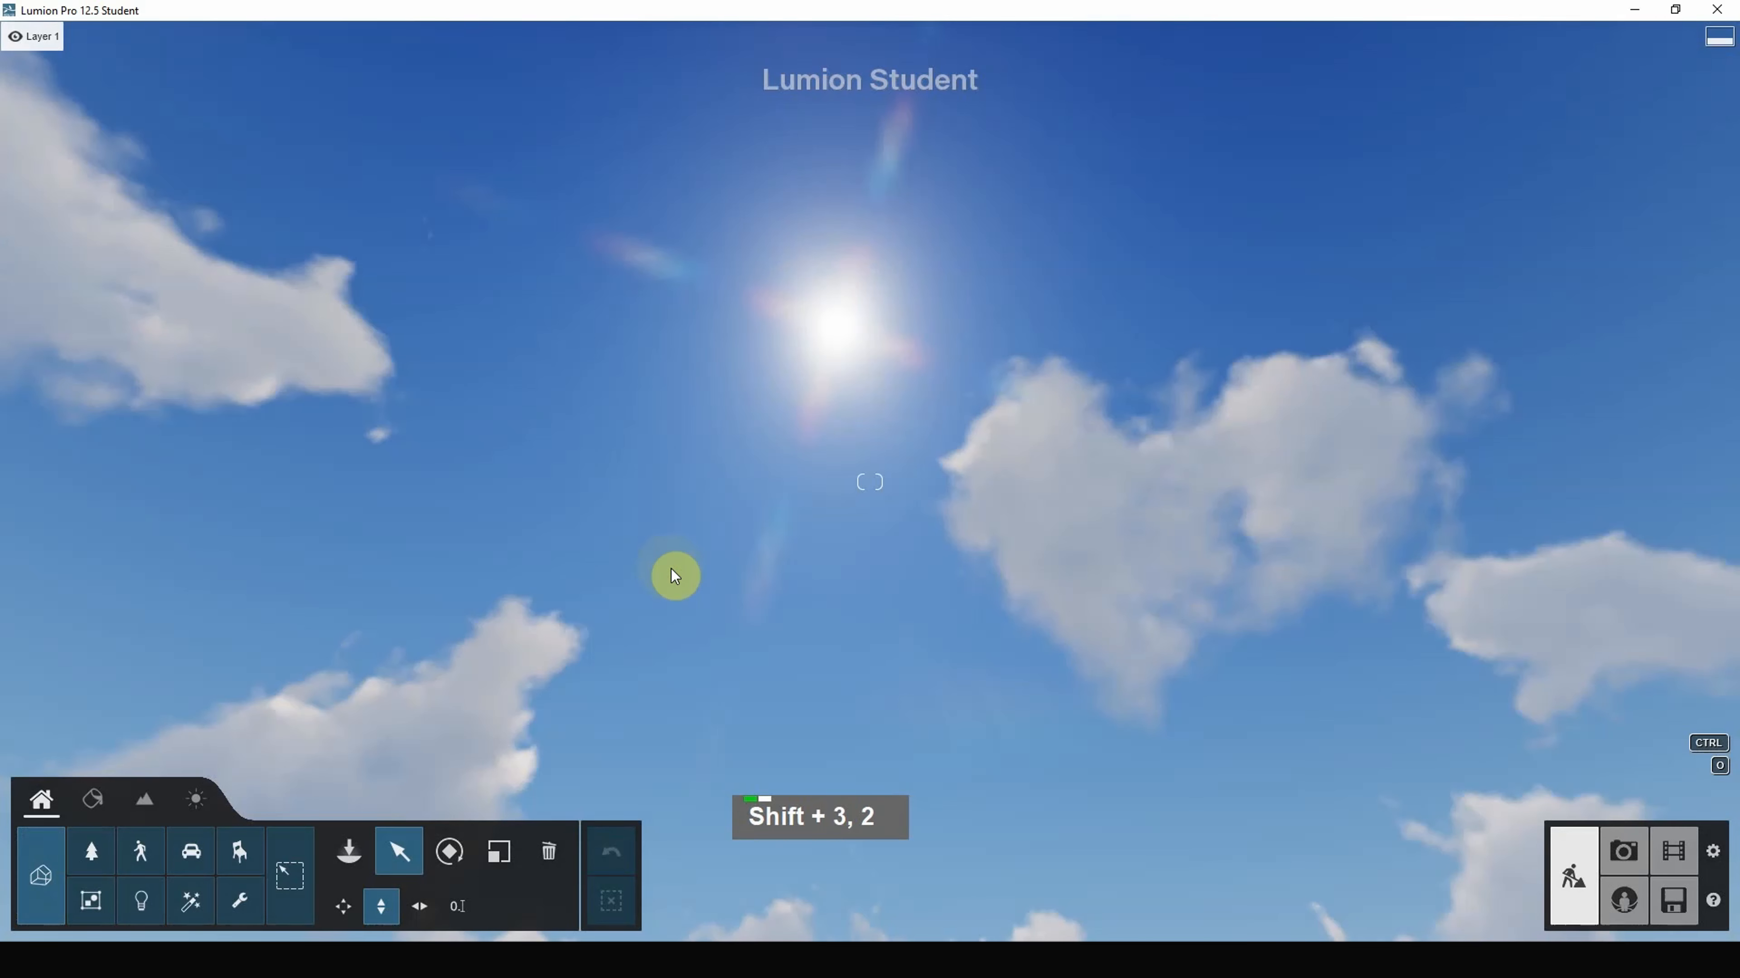
key("shift+4")
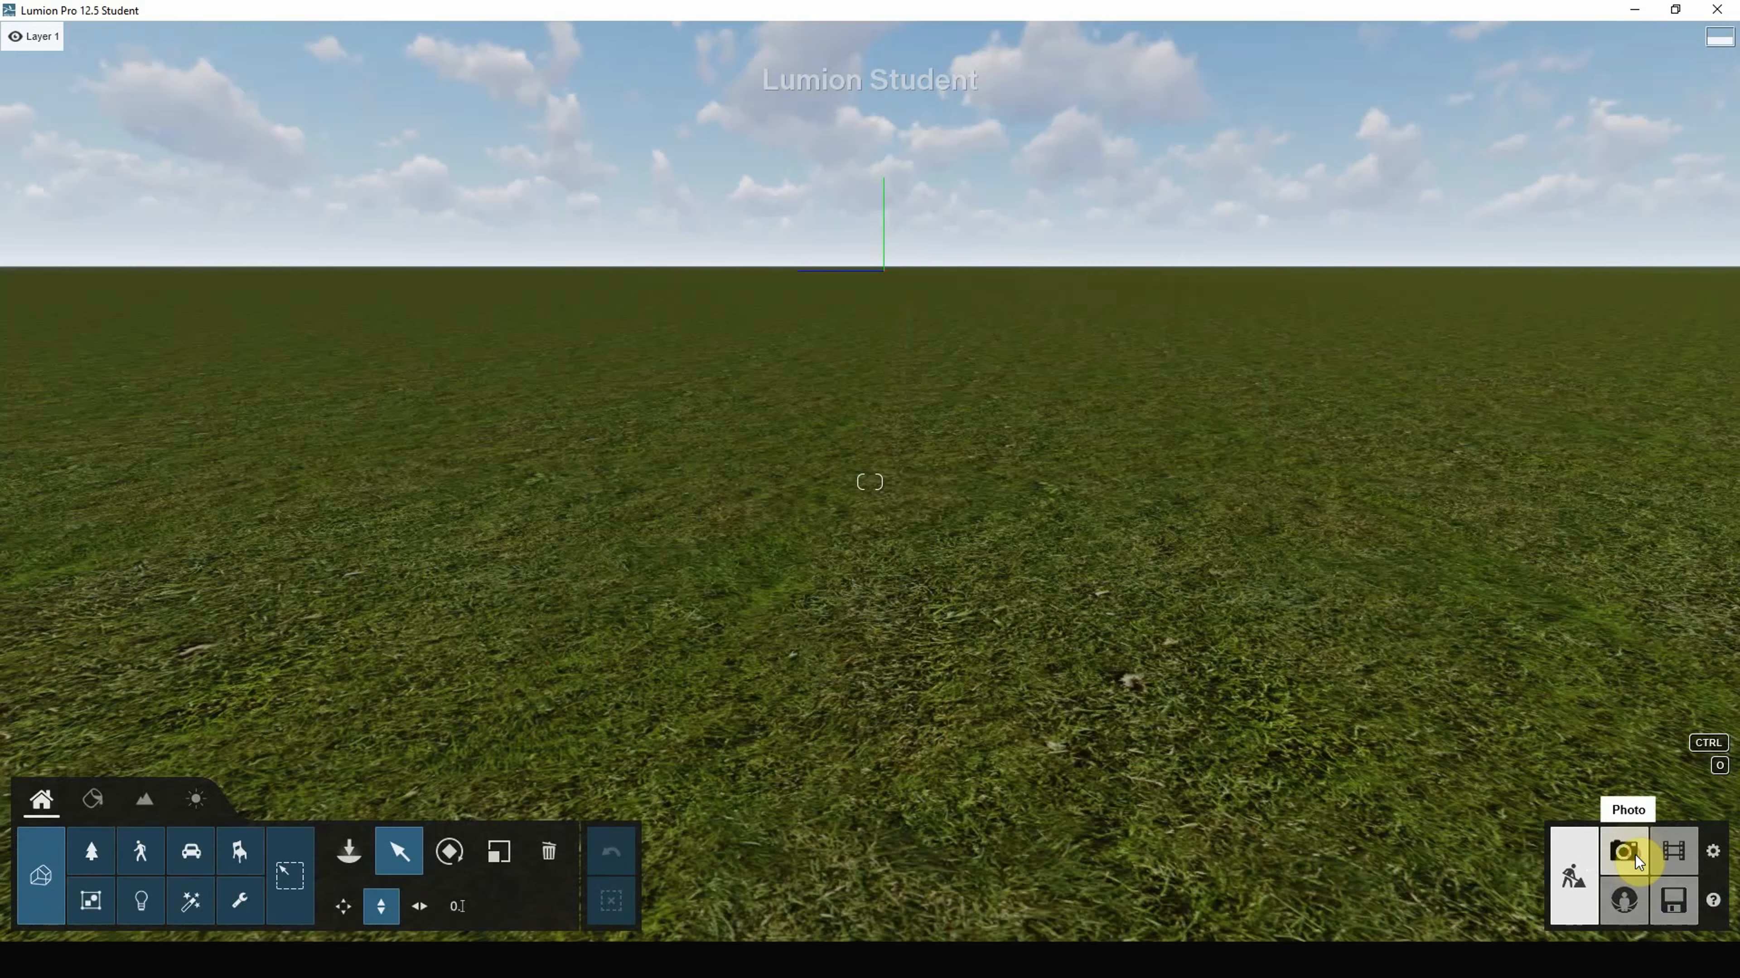
Step: Review viewpoints as photos 1–4, return to Build mode, and set three-star quality with F3
left_click(1635, 856)
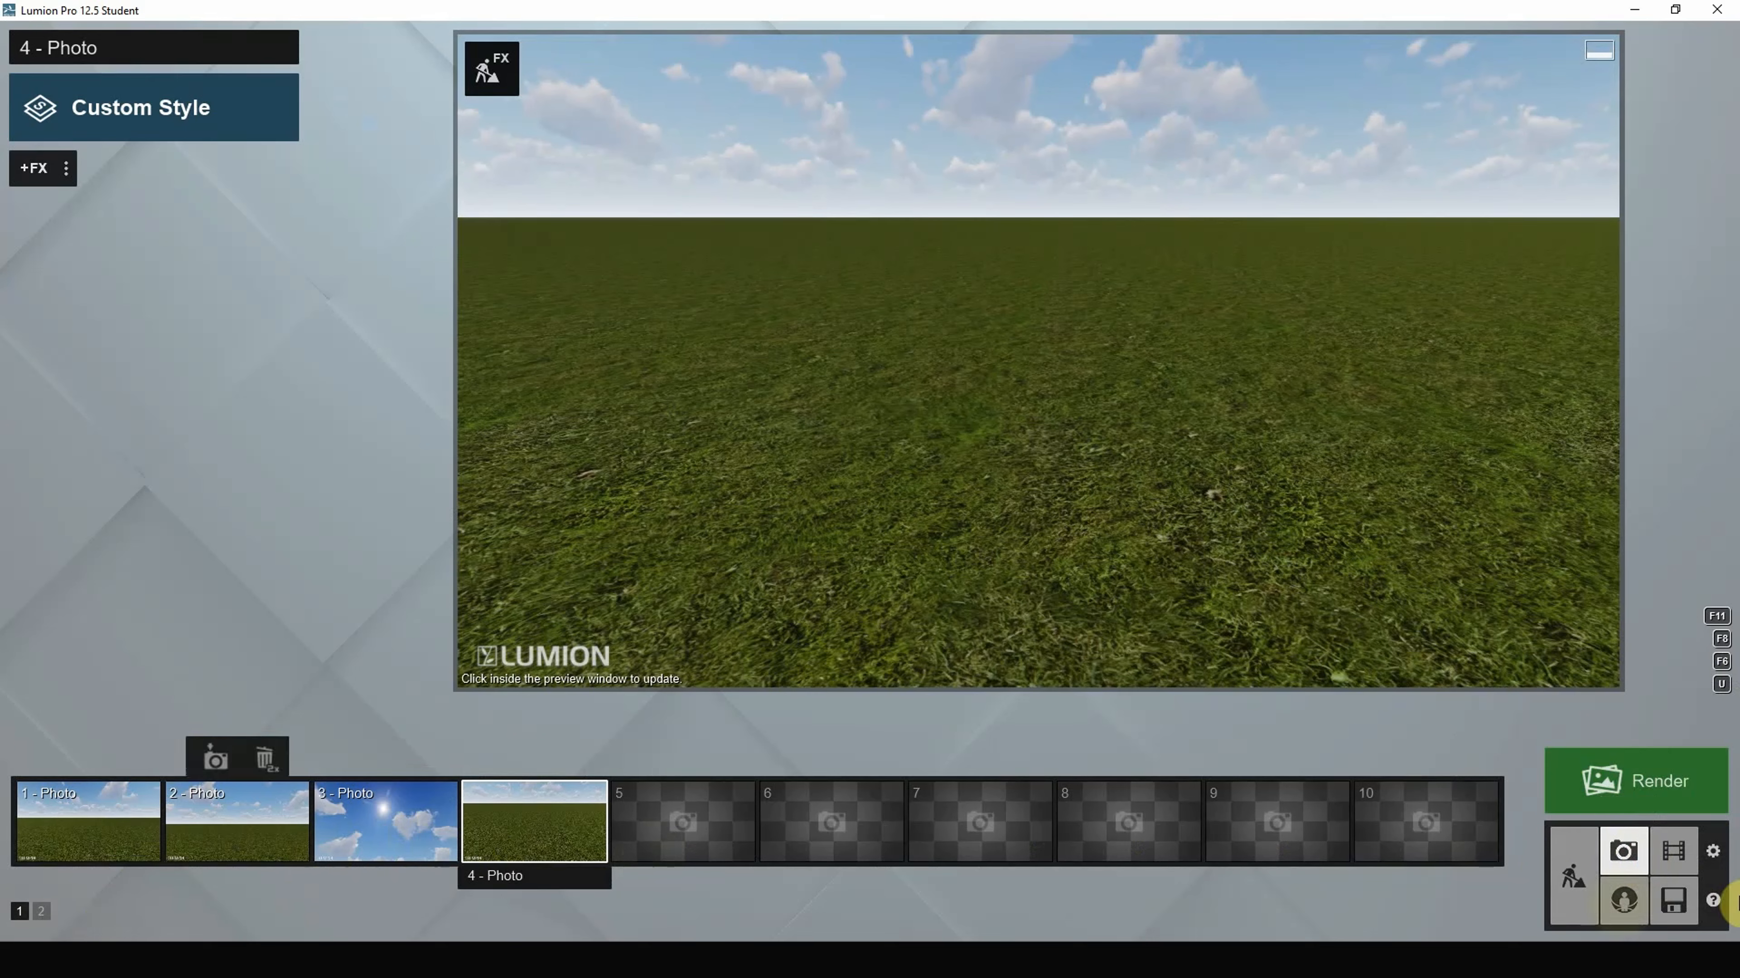
left_click(1577, 890)
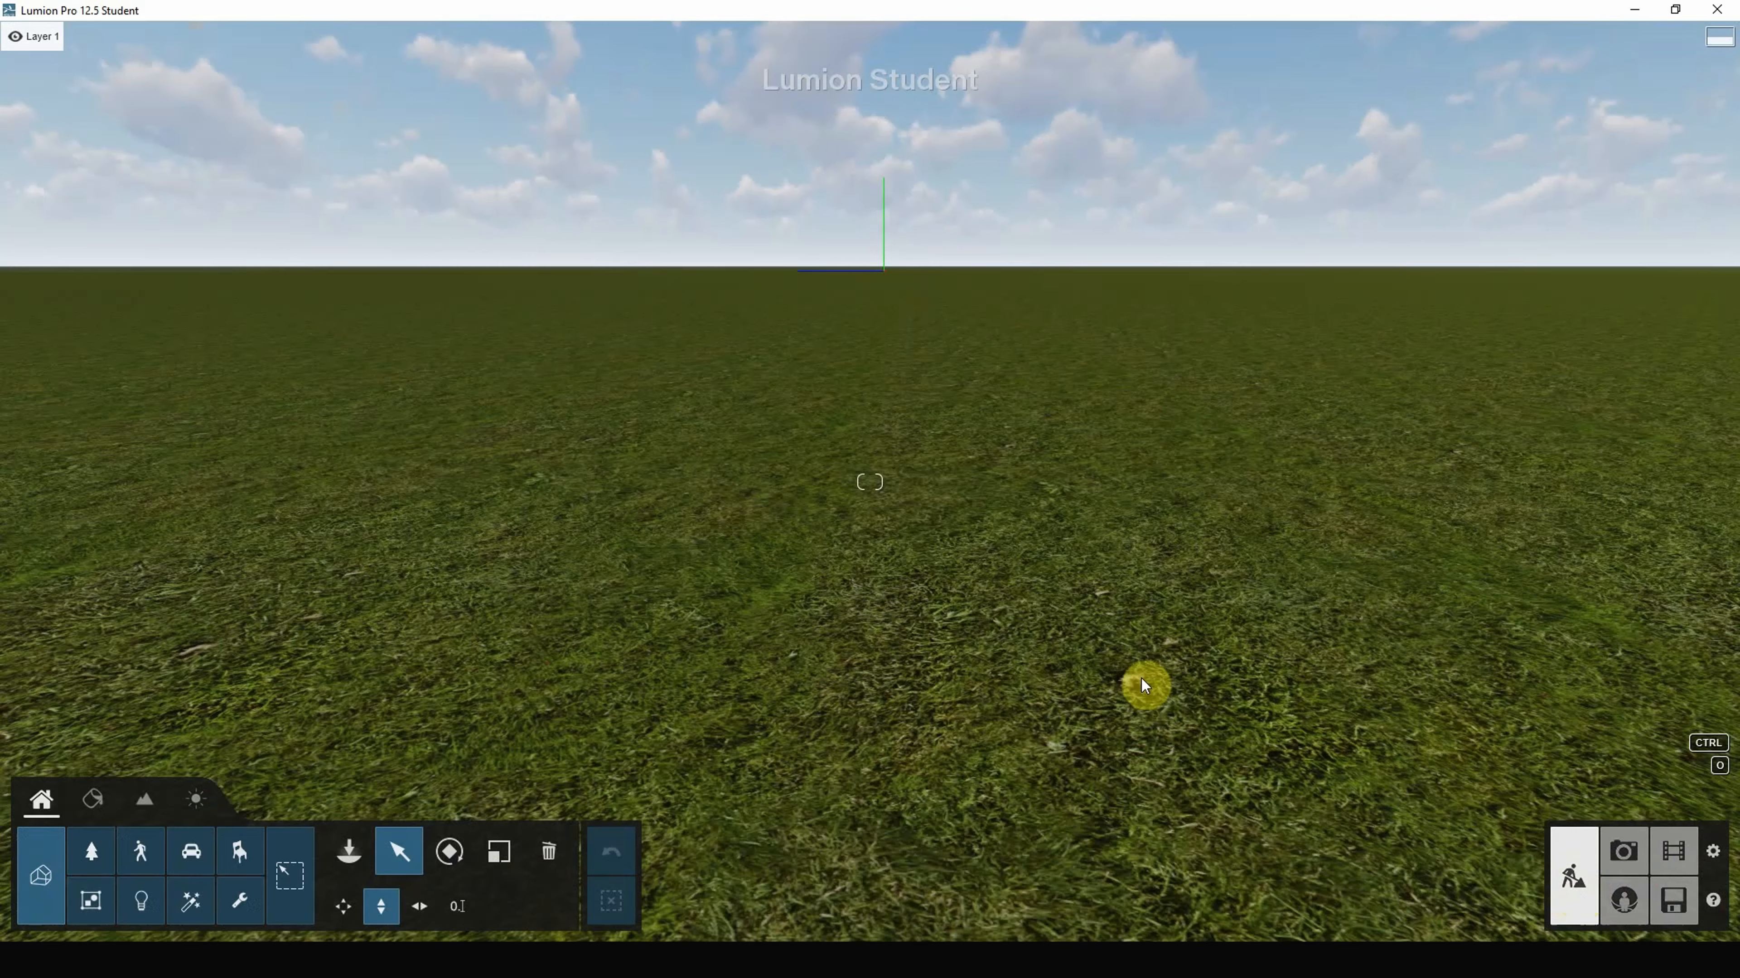
right_click_drag(1142, 678, 1137, 594)
key("F3")
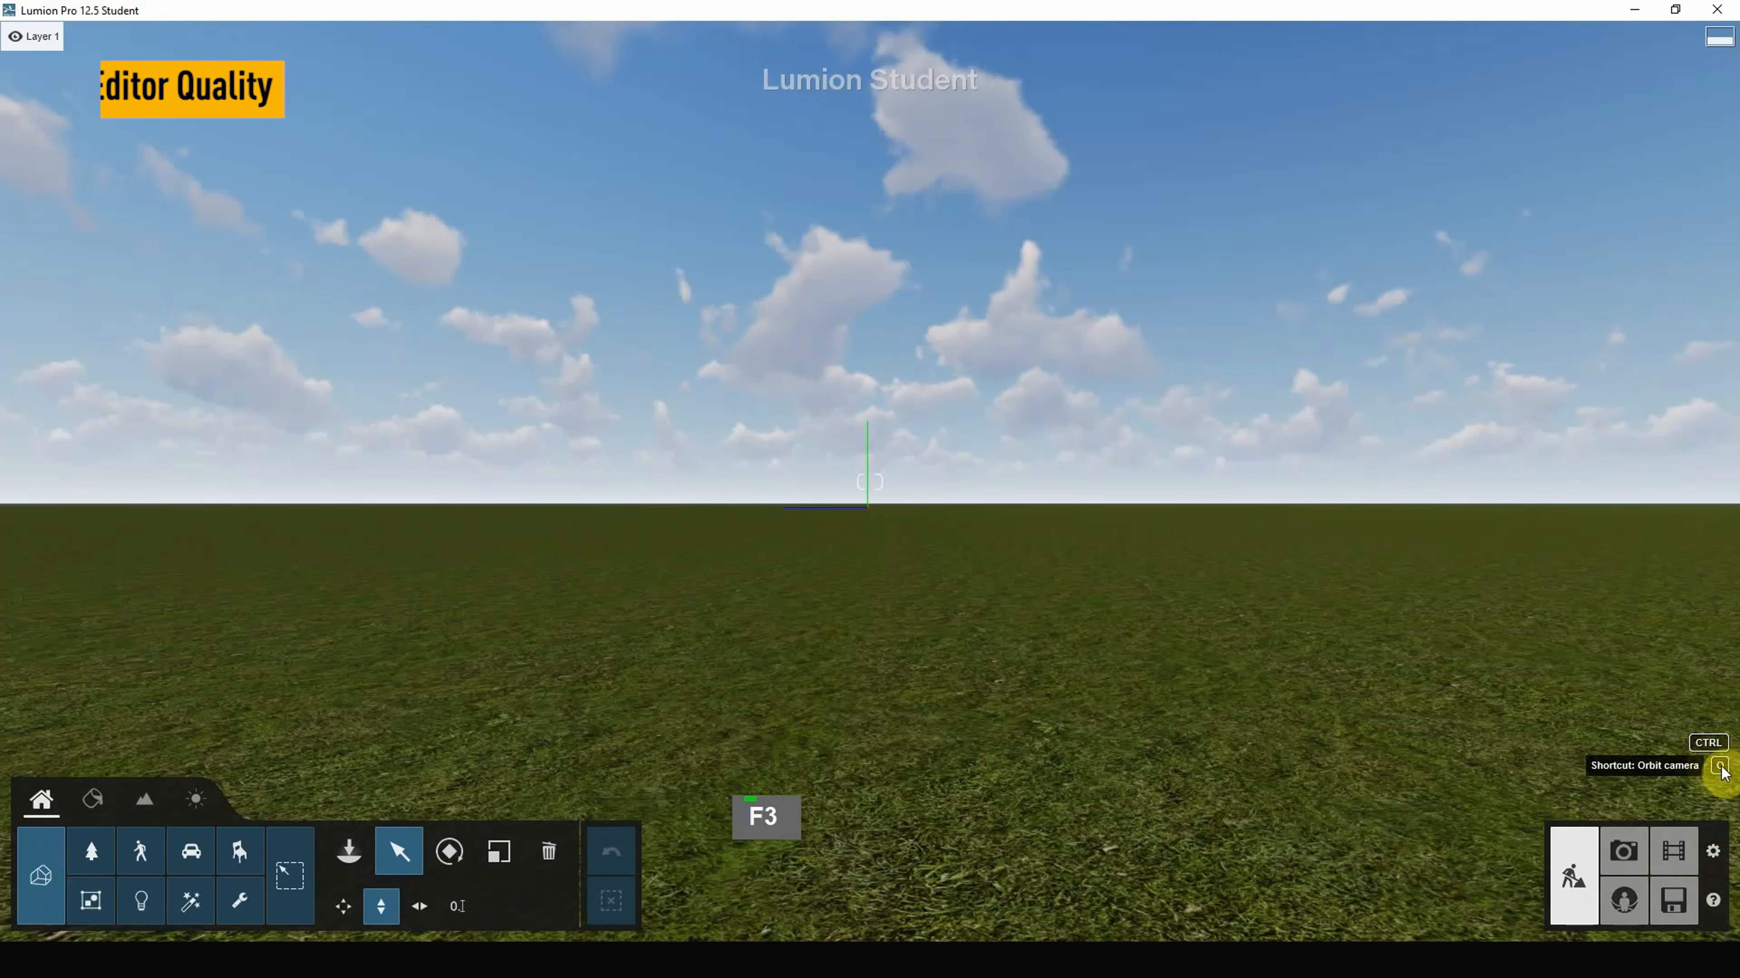
Step: In Settings, step editor quality through one and two stars up to four stars
left_click(1715, 853)
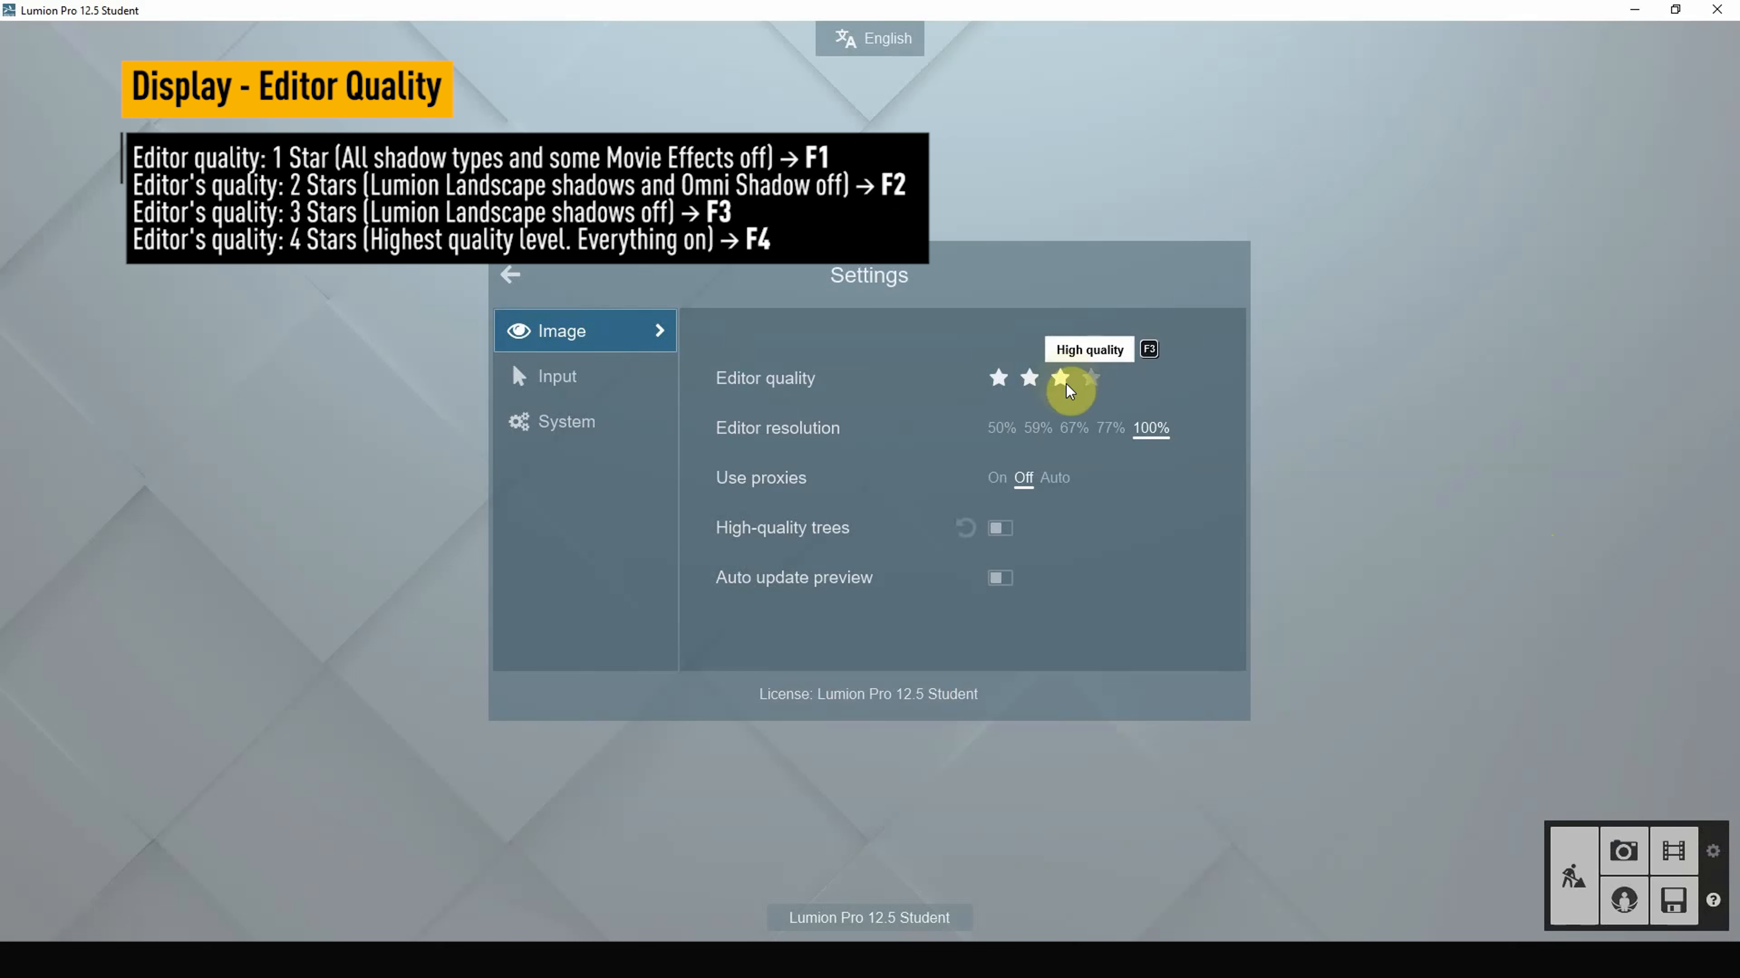
left_click(996, 384)
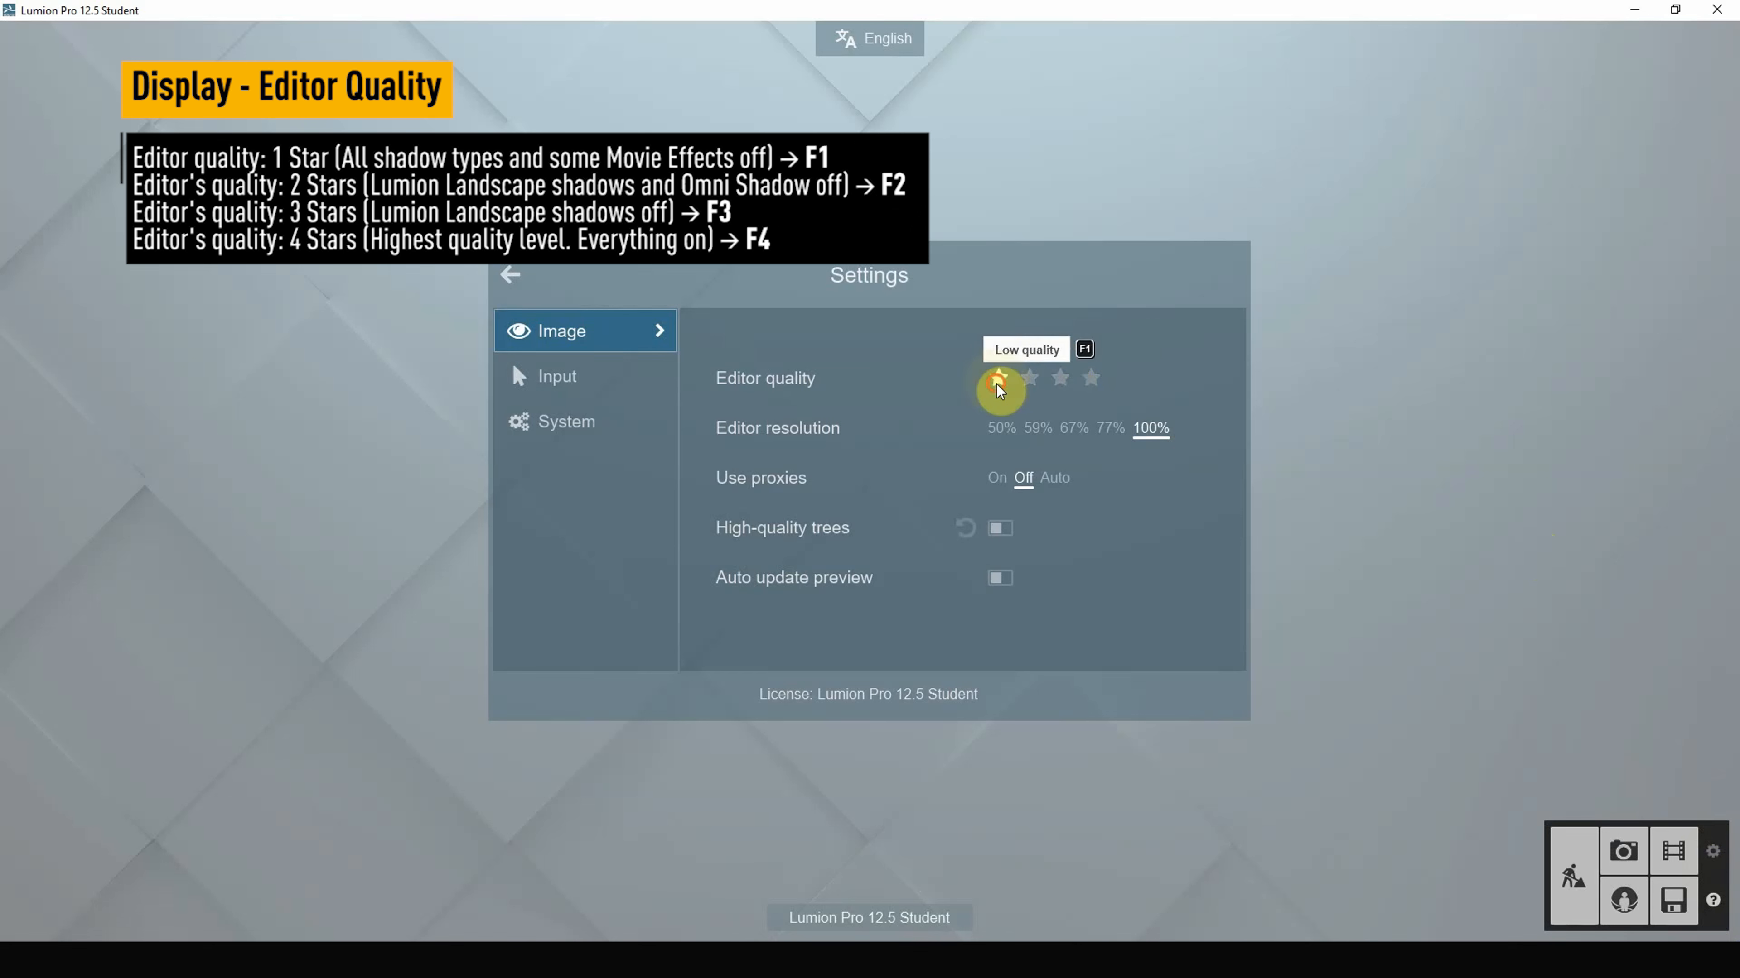
left_click(1029, 378)
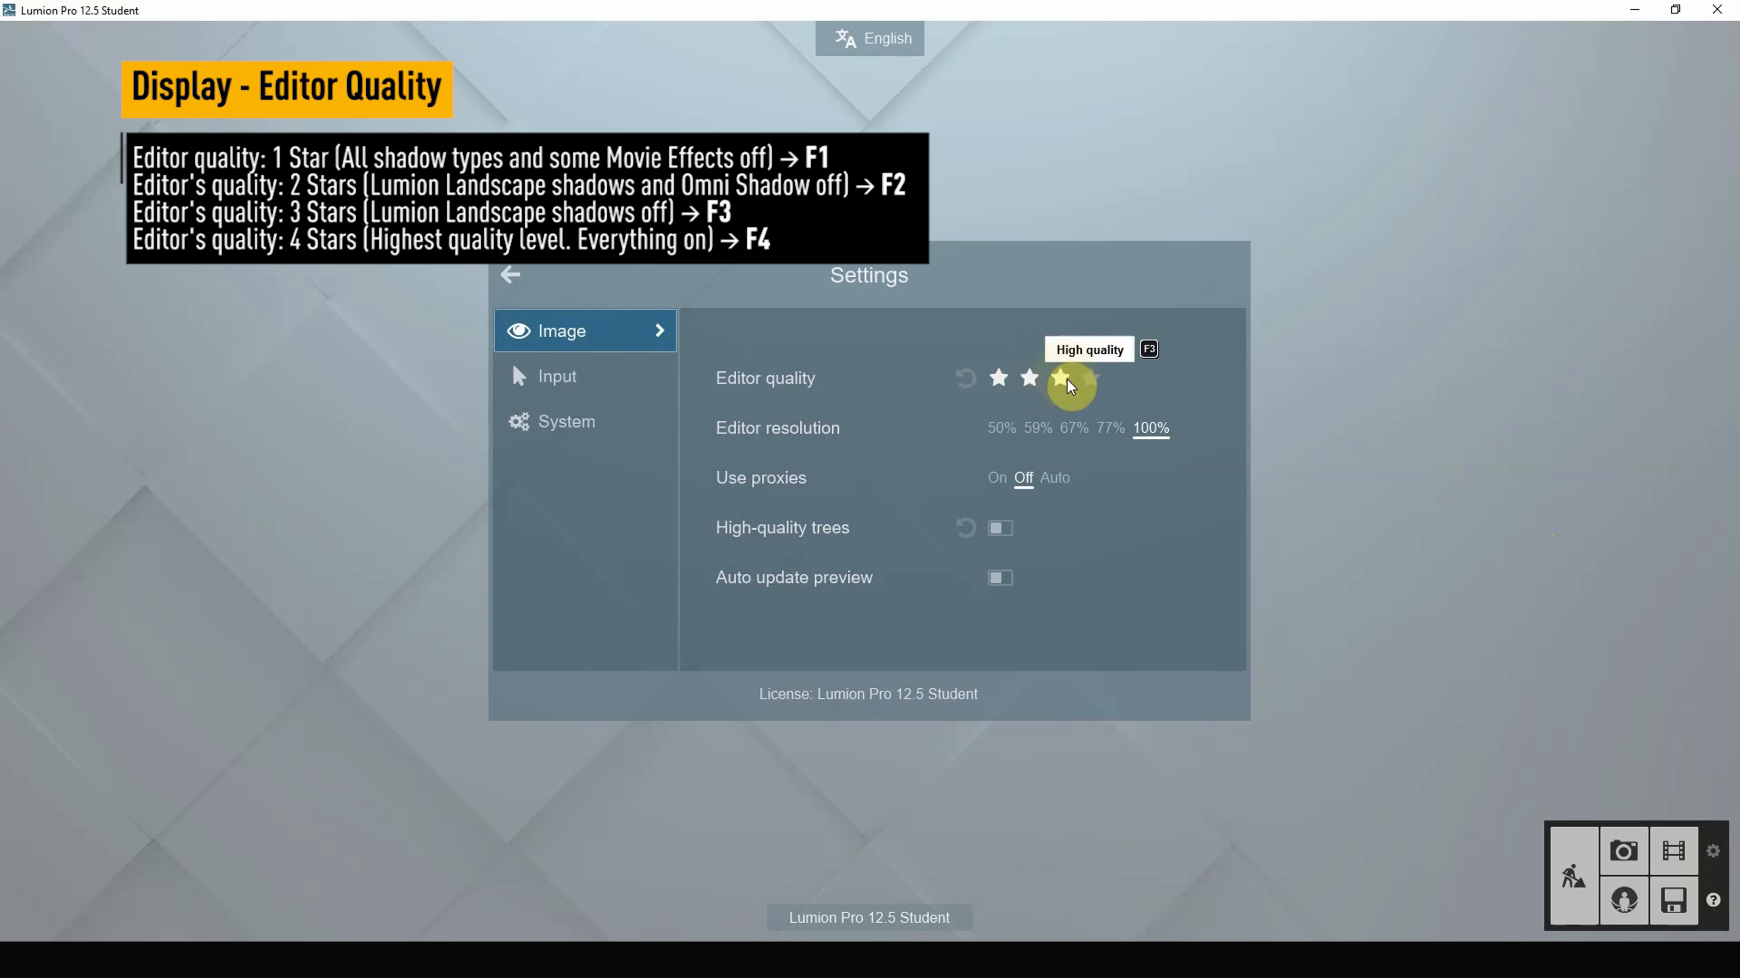
left_click(1092, 381)
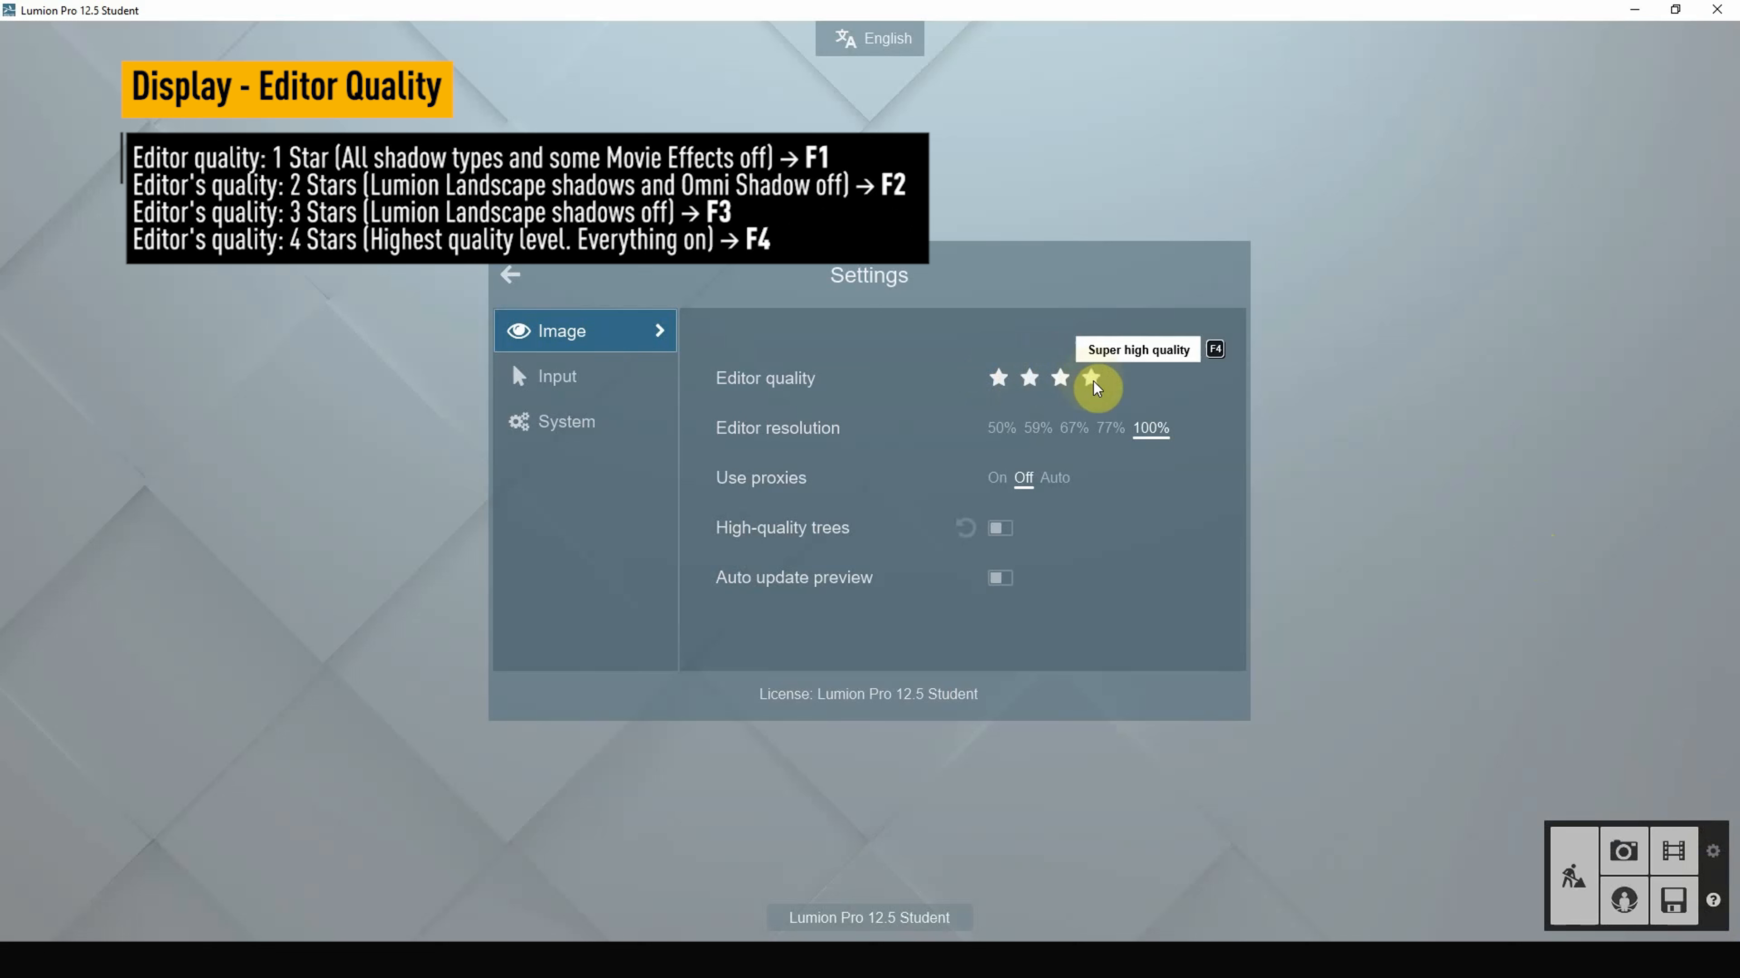
left_click(1092, 381)
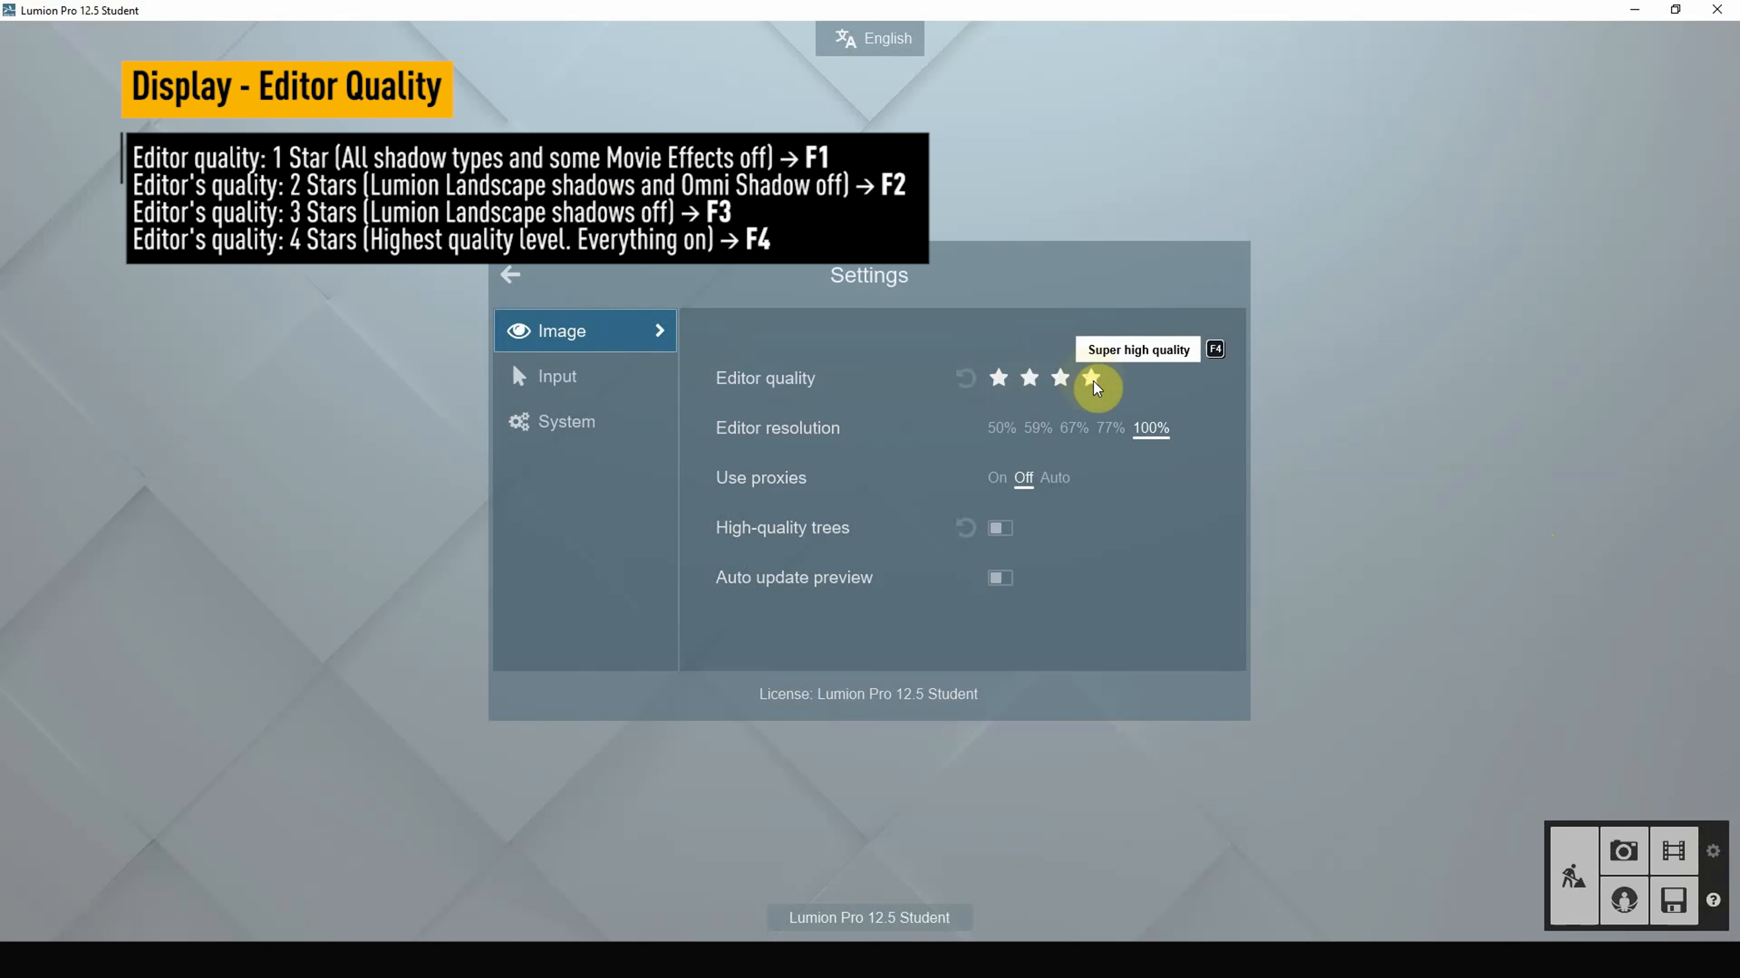
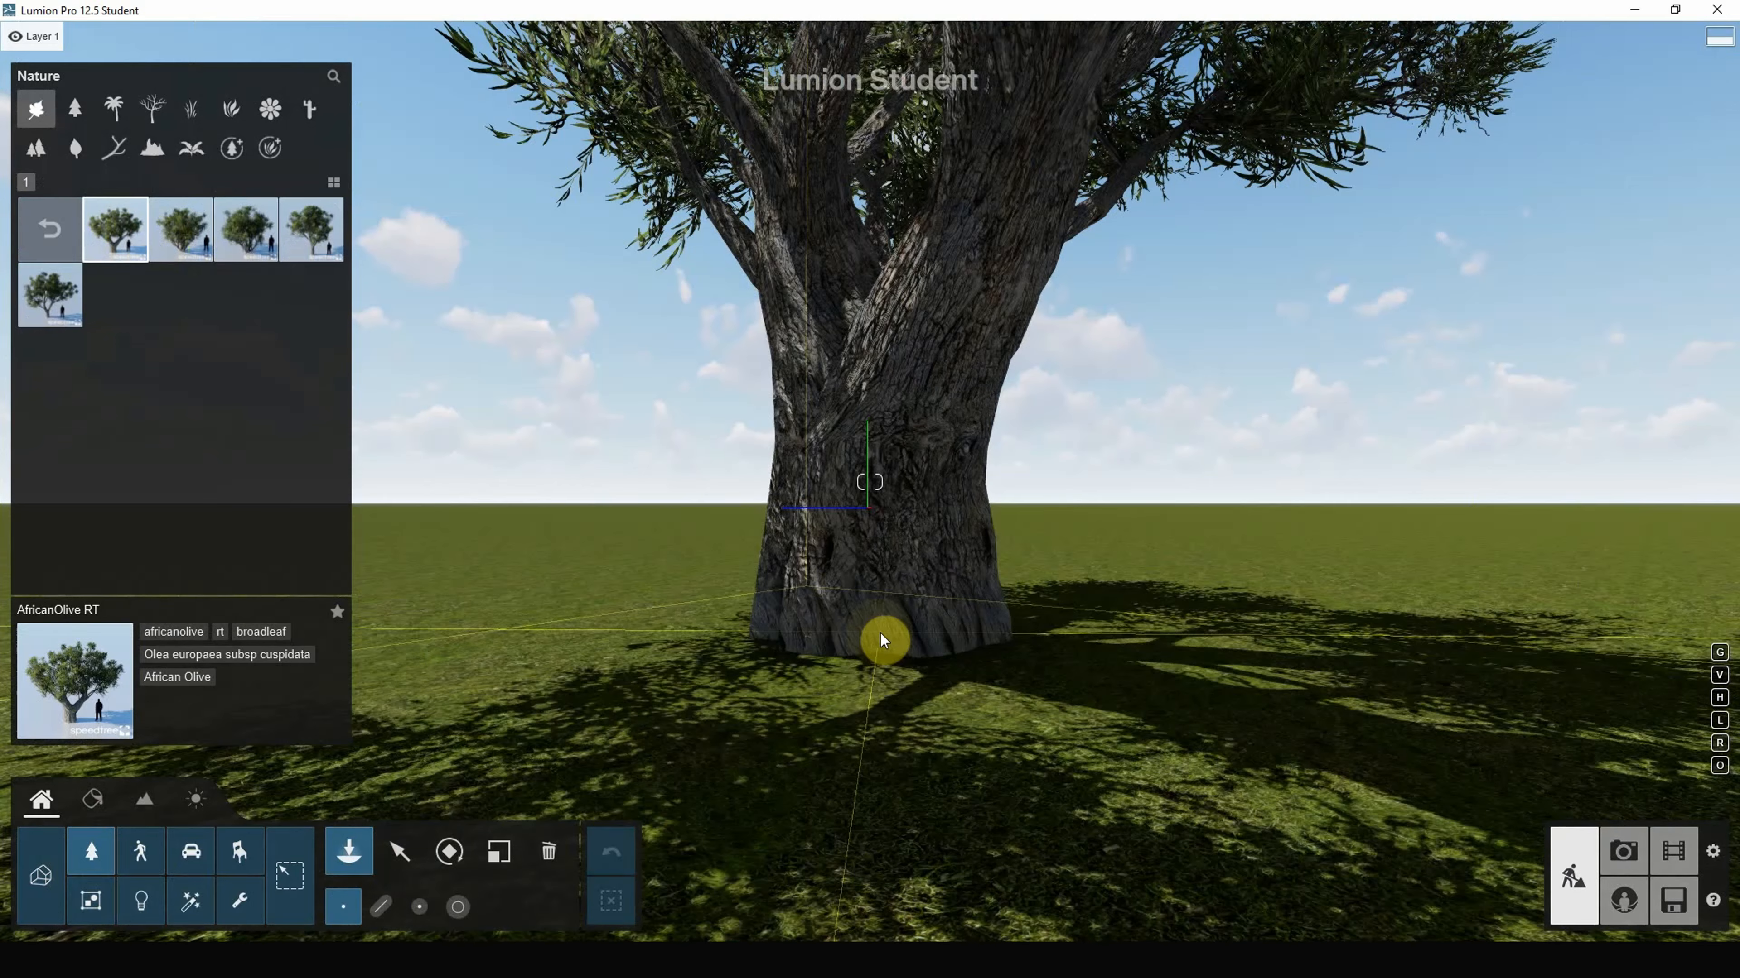
Step: Place the African Olive tree on the grass and zoom out
left_click(881, 635)
scroll(980, 726, "down", 13)
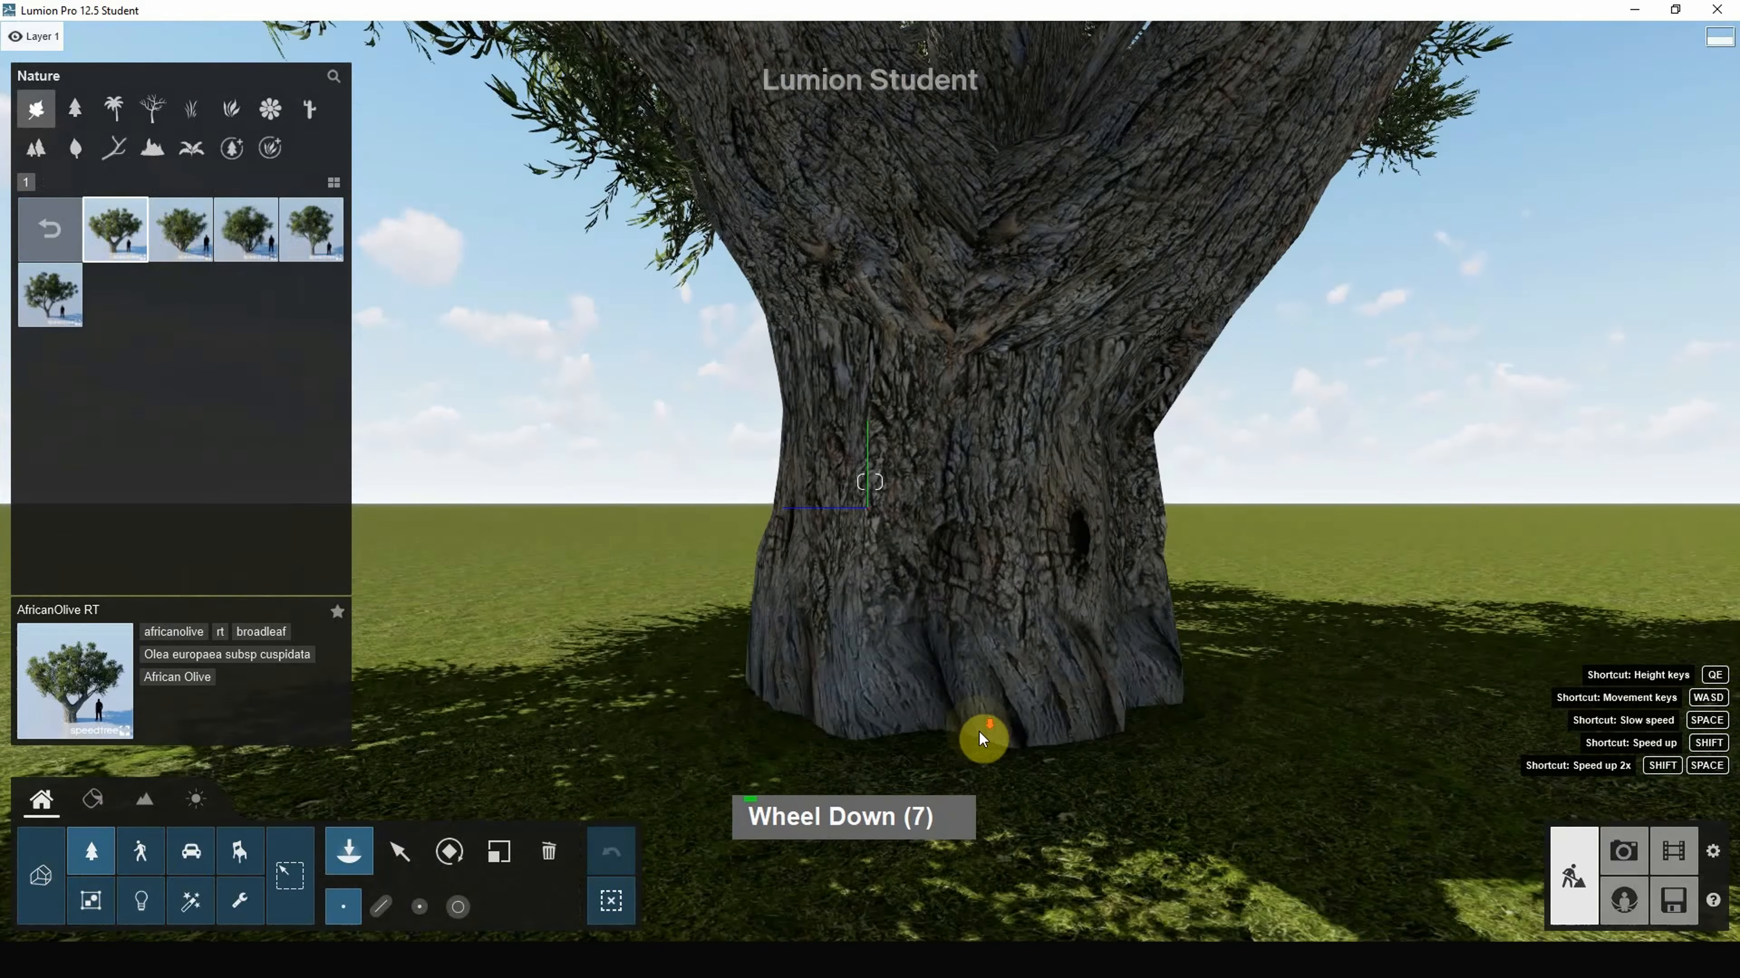
scroll(815, 675, "down", 7)
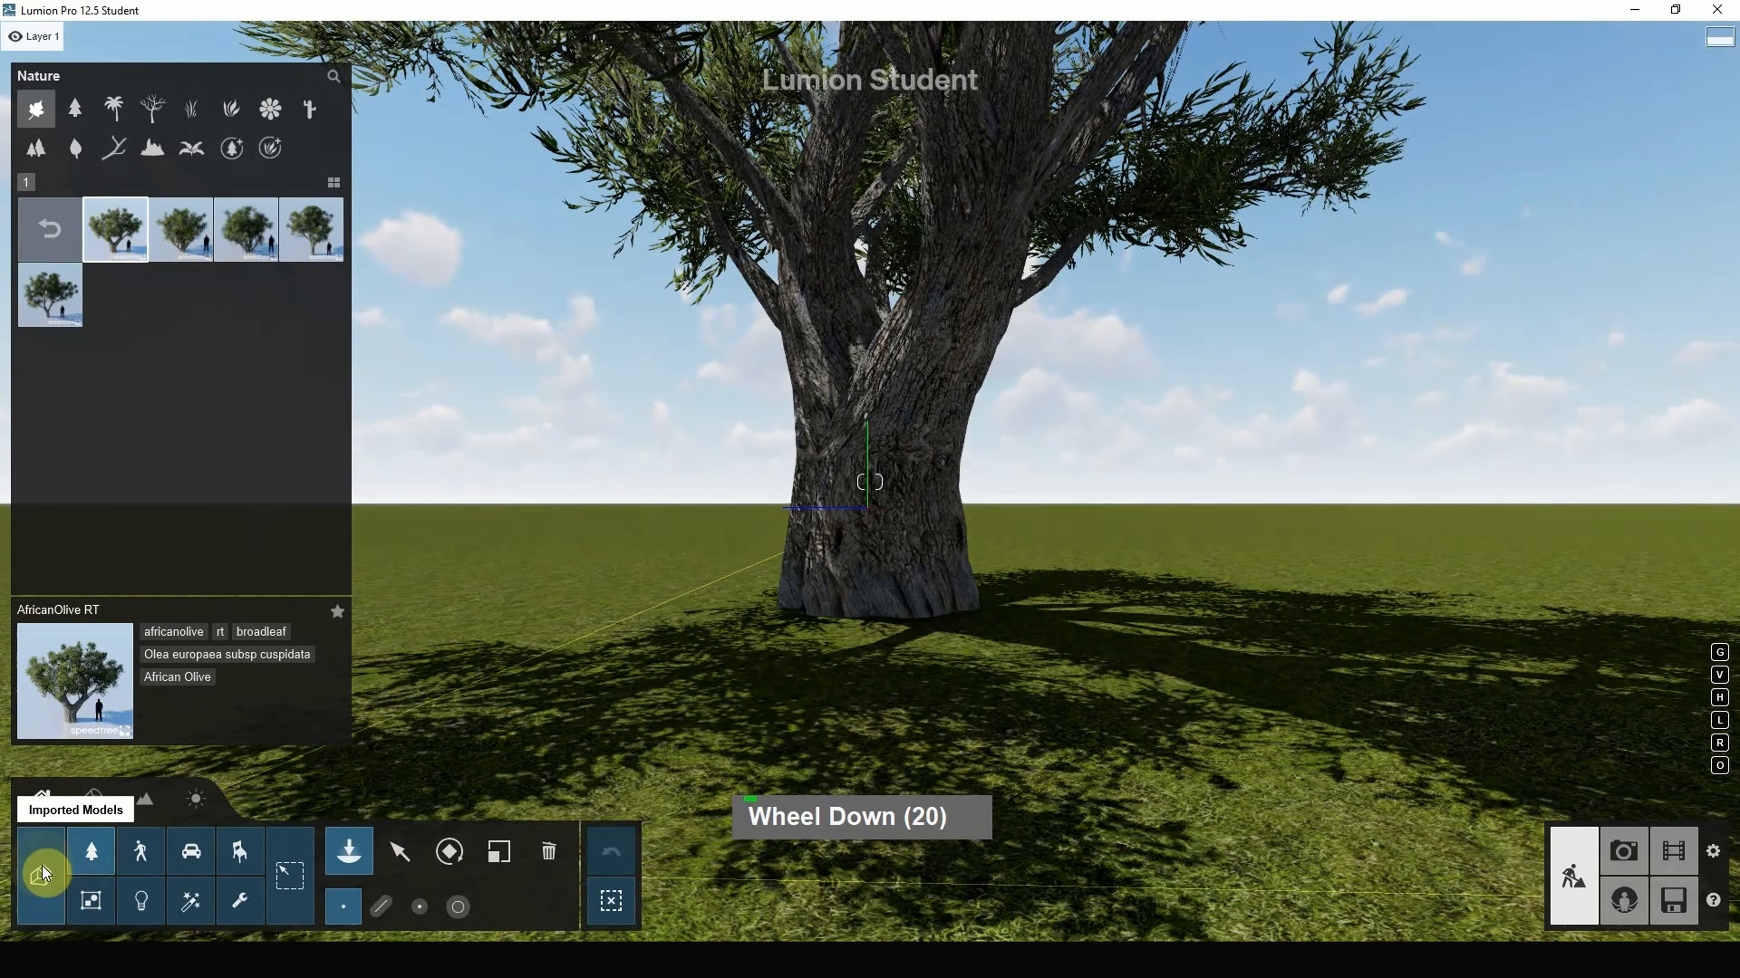
Step: Select the African Olive tree to show its properties, then drop the preview to F1 quality
left_click(43, 866)
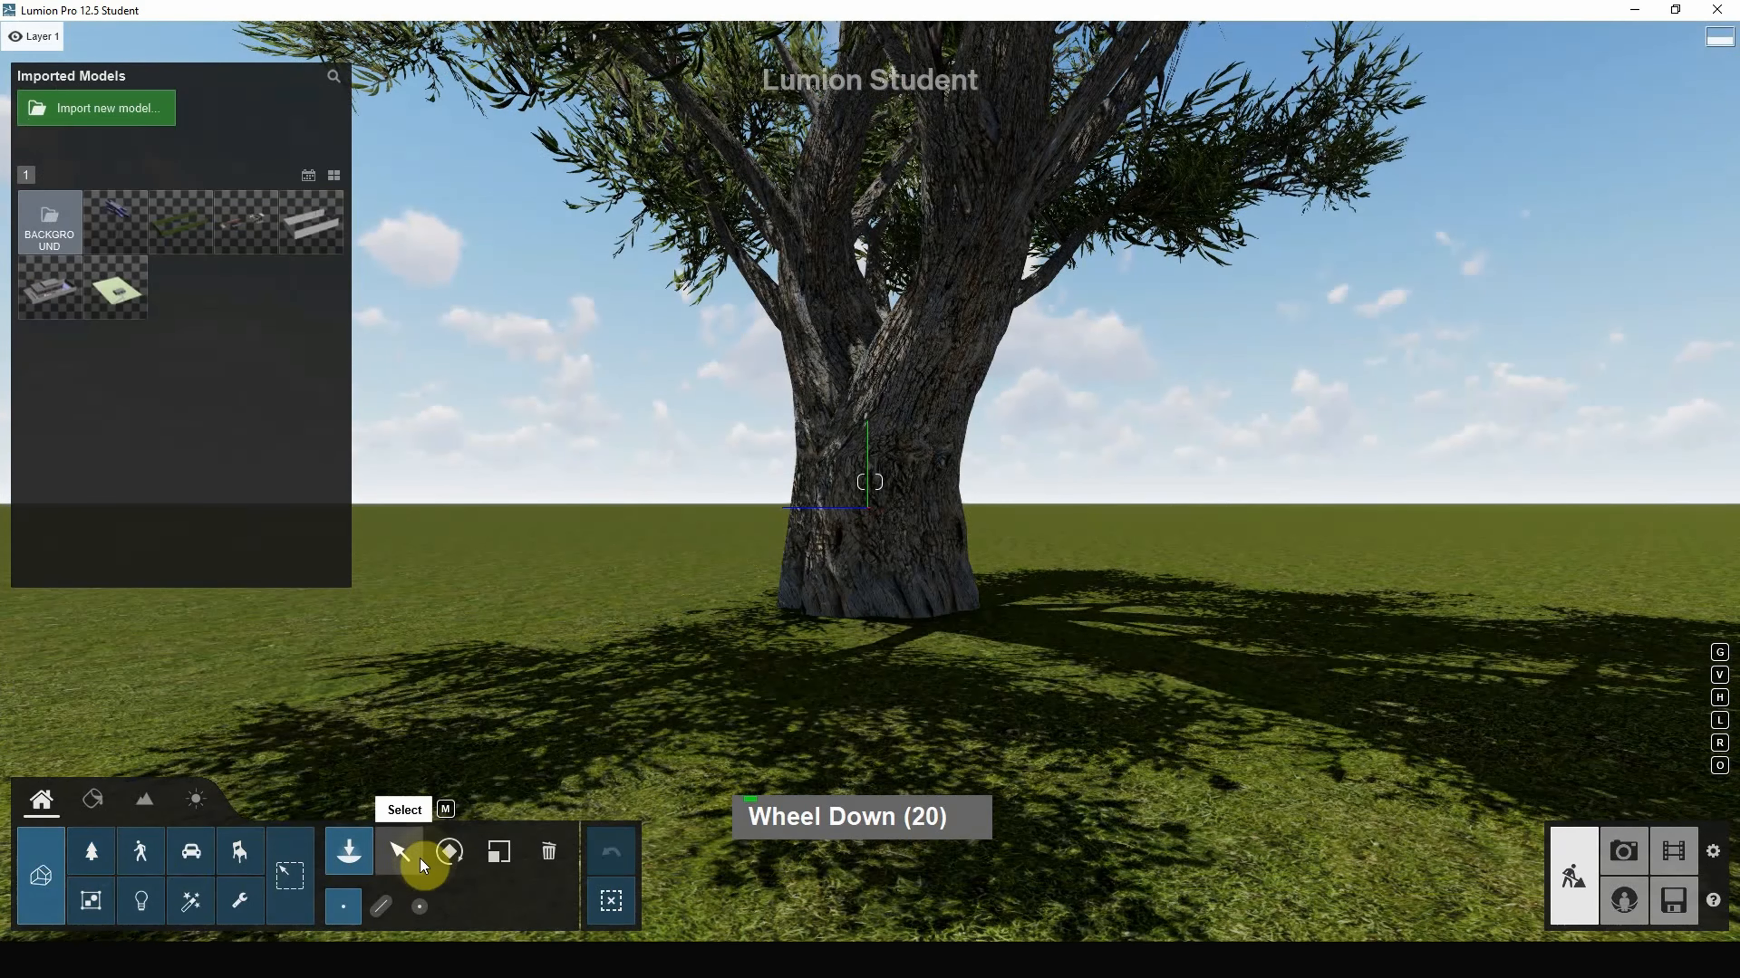
left_click(407, 854)
left_click(1147, 650)
scroll(1011, 633, "down", 5)
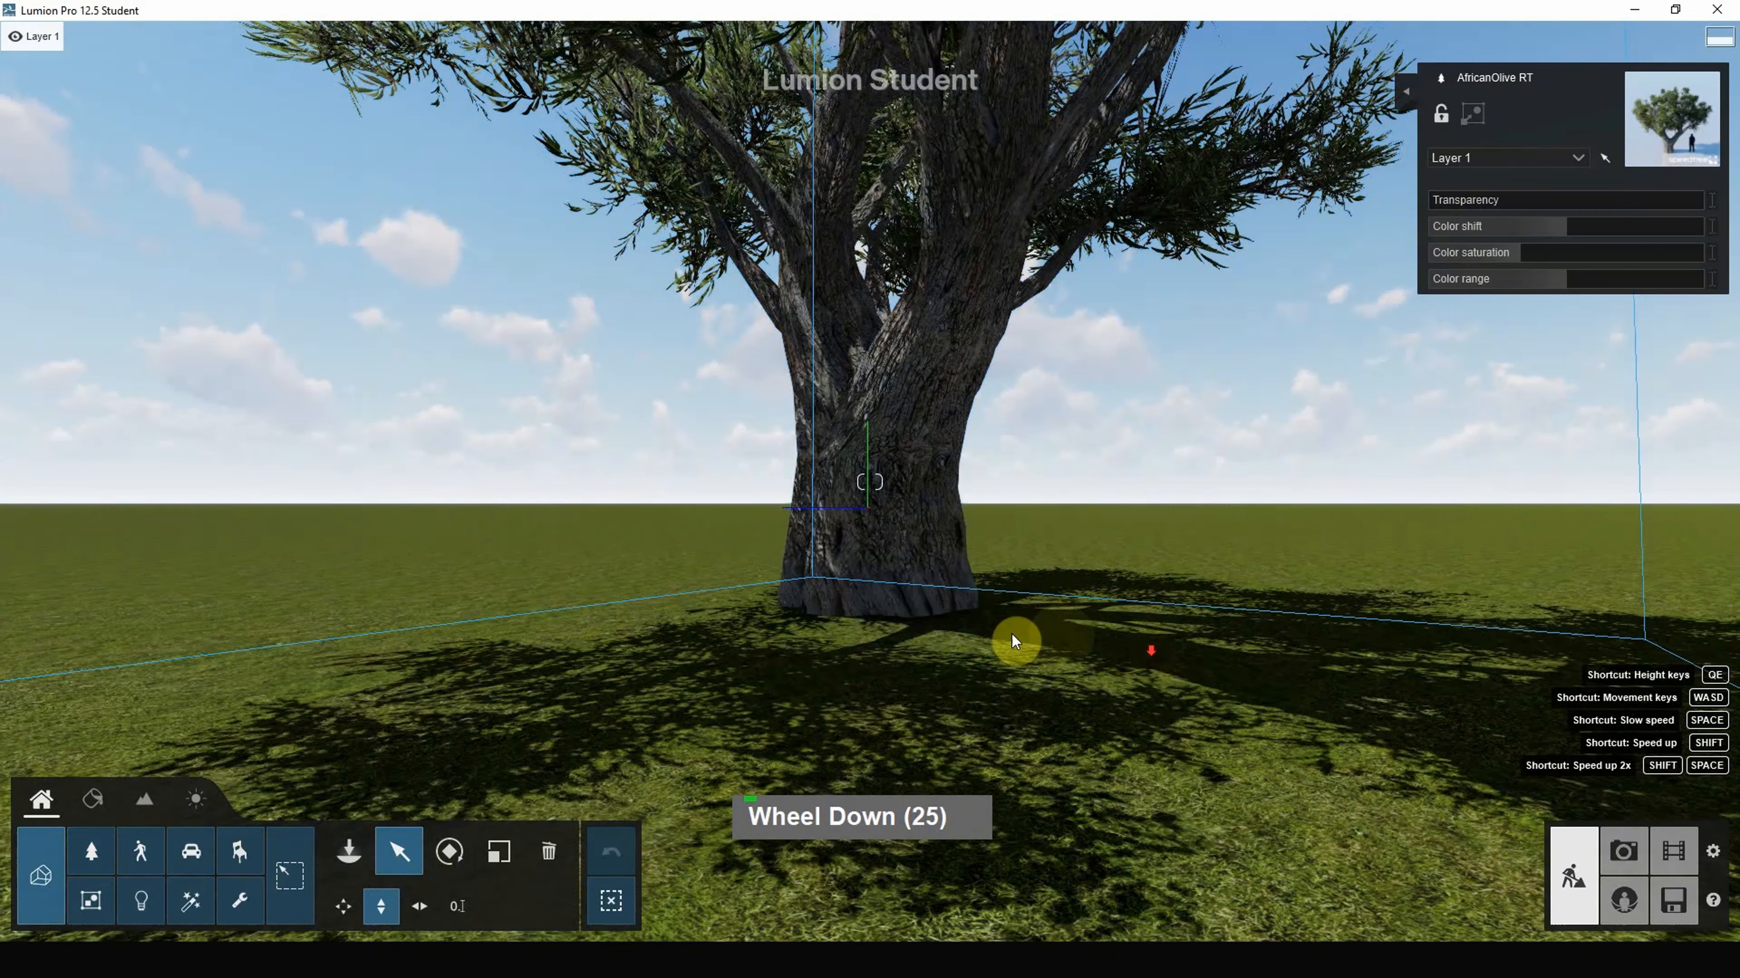
scroll(867, 615, "down", 10)
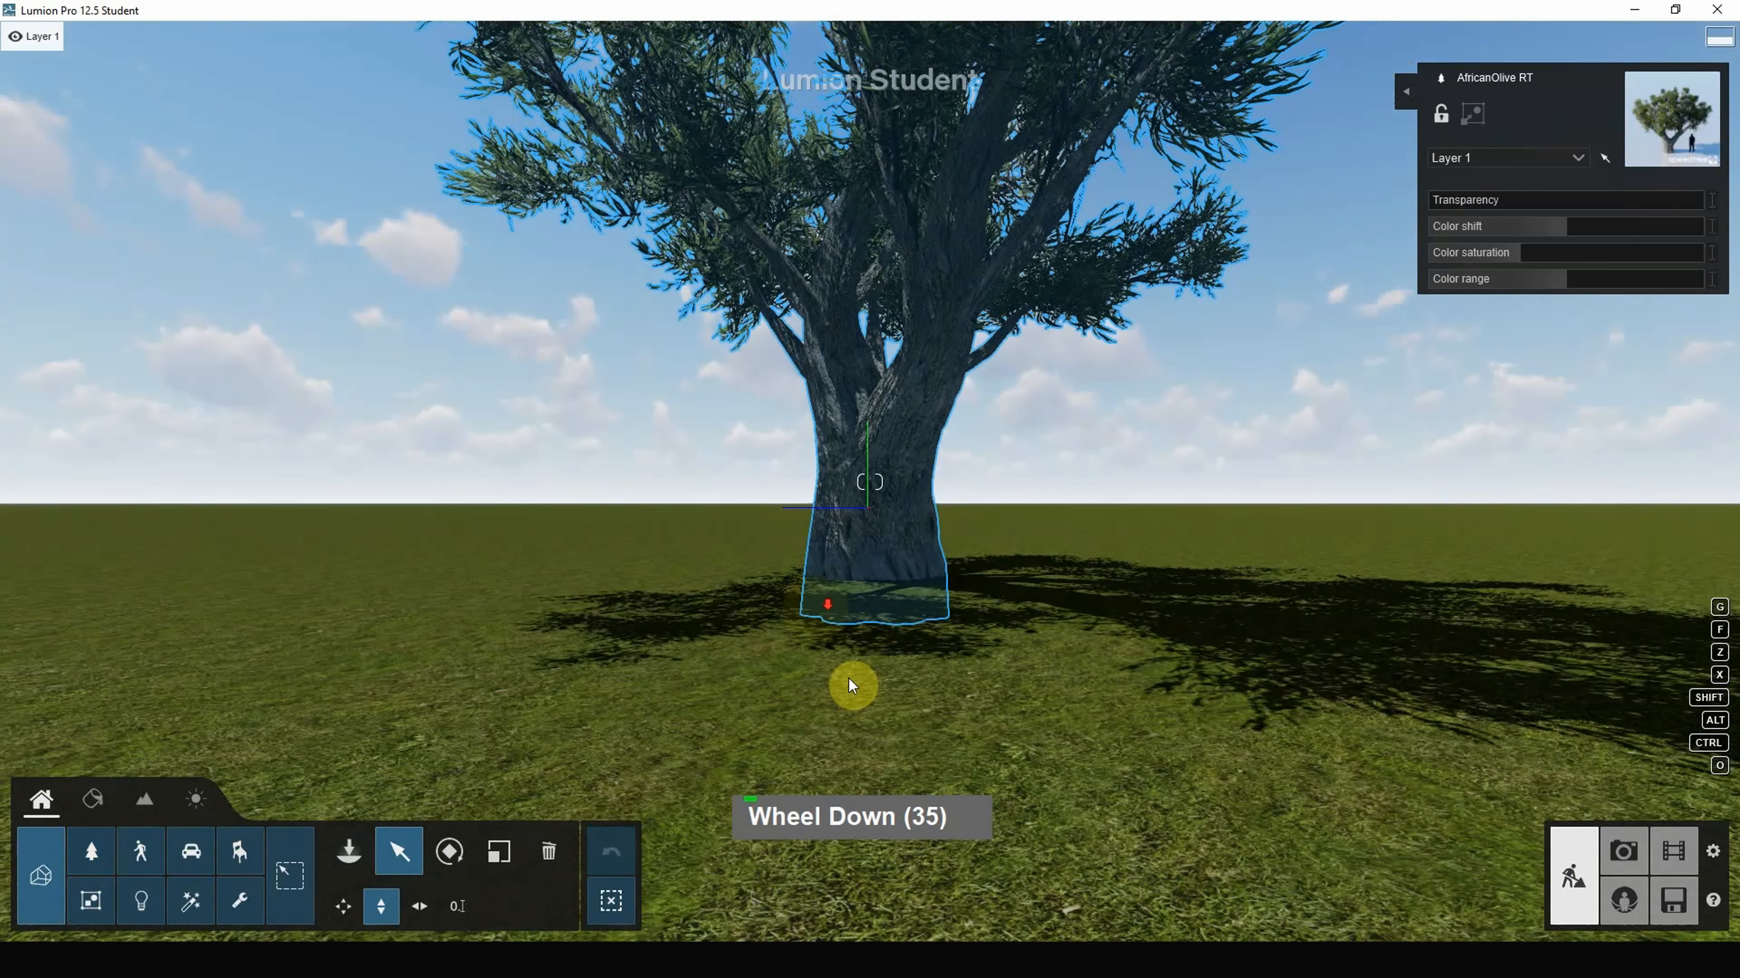
scroll(848, 678, "down", 20)
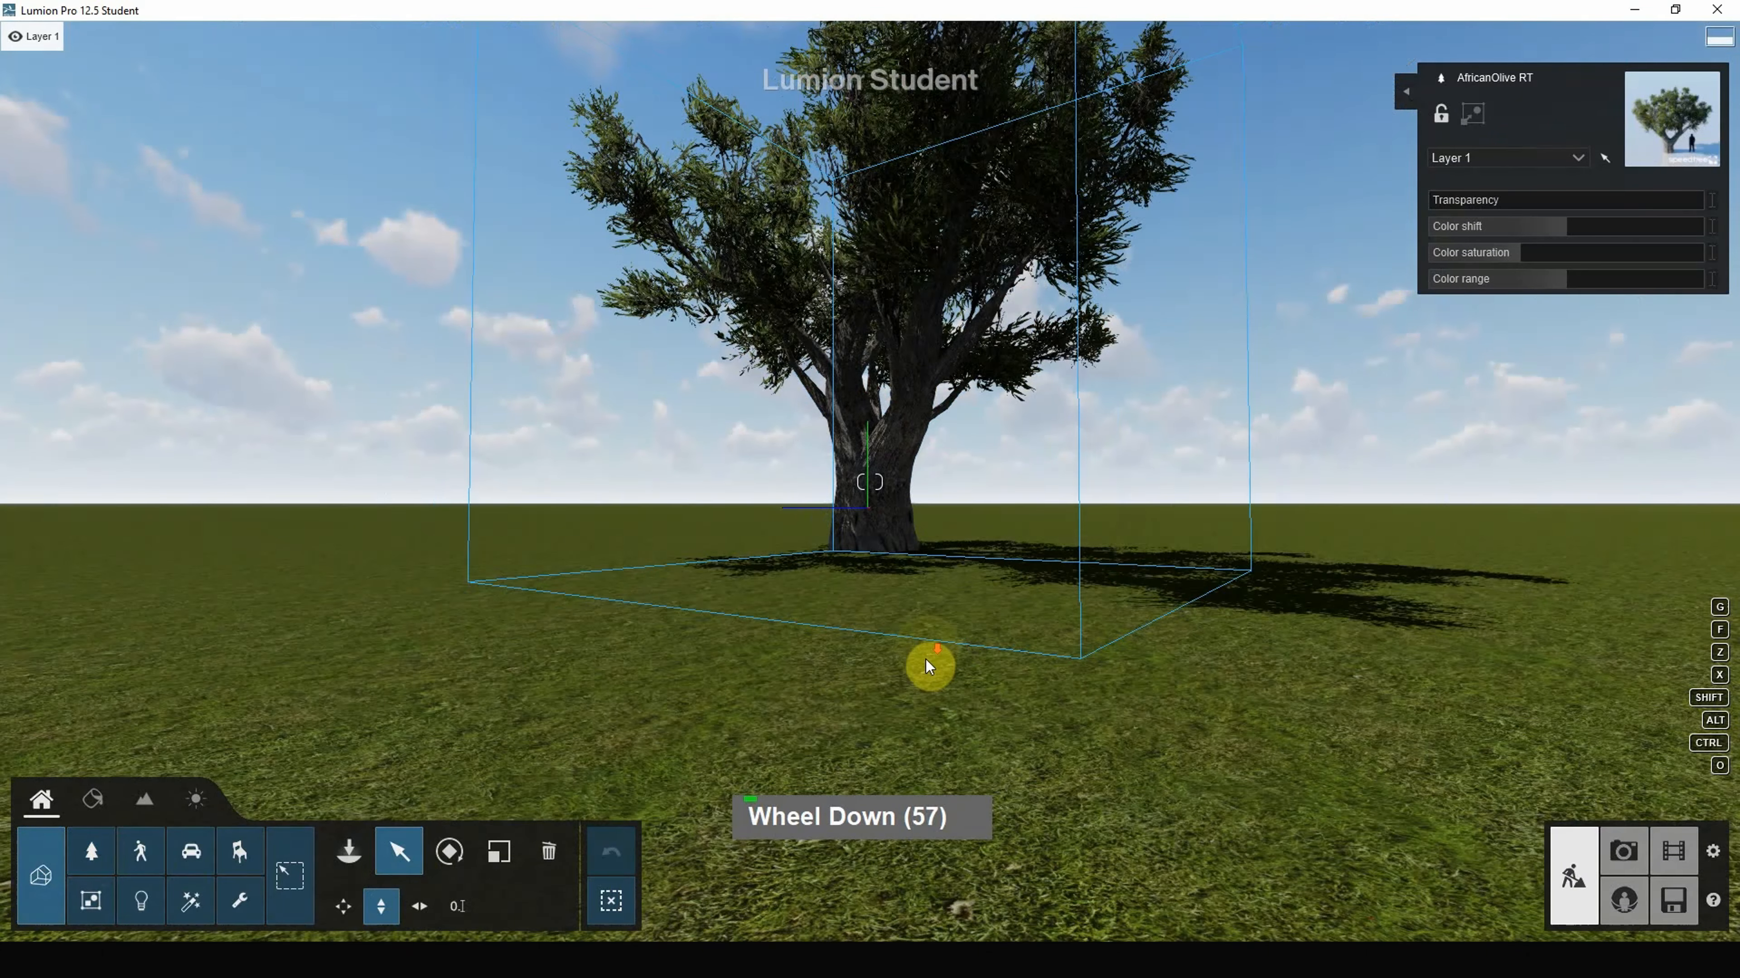
scroll(925, 659, "down", 8)
right_click(982, 614)
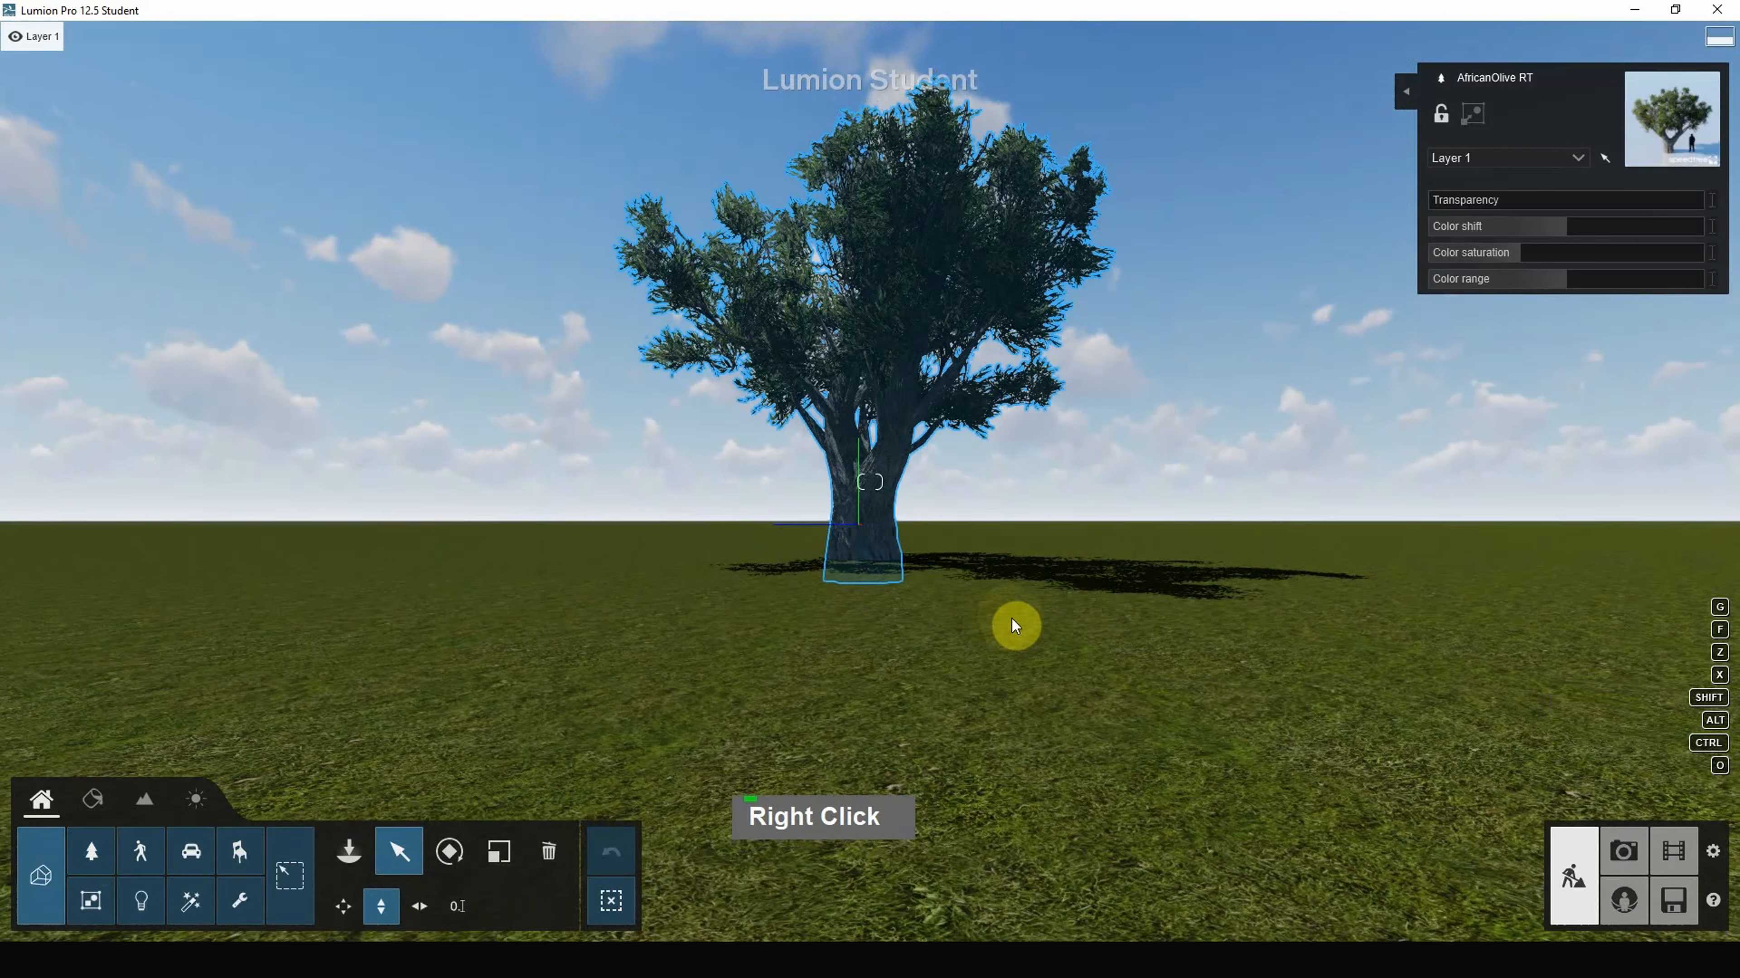
key("F1")
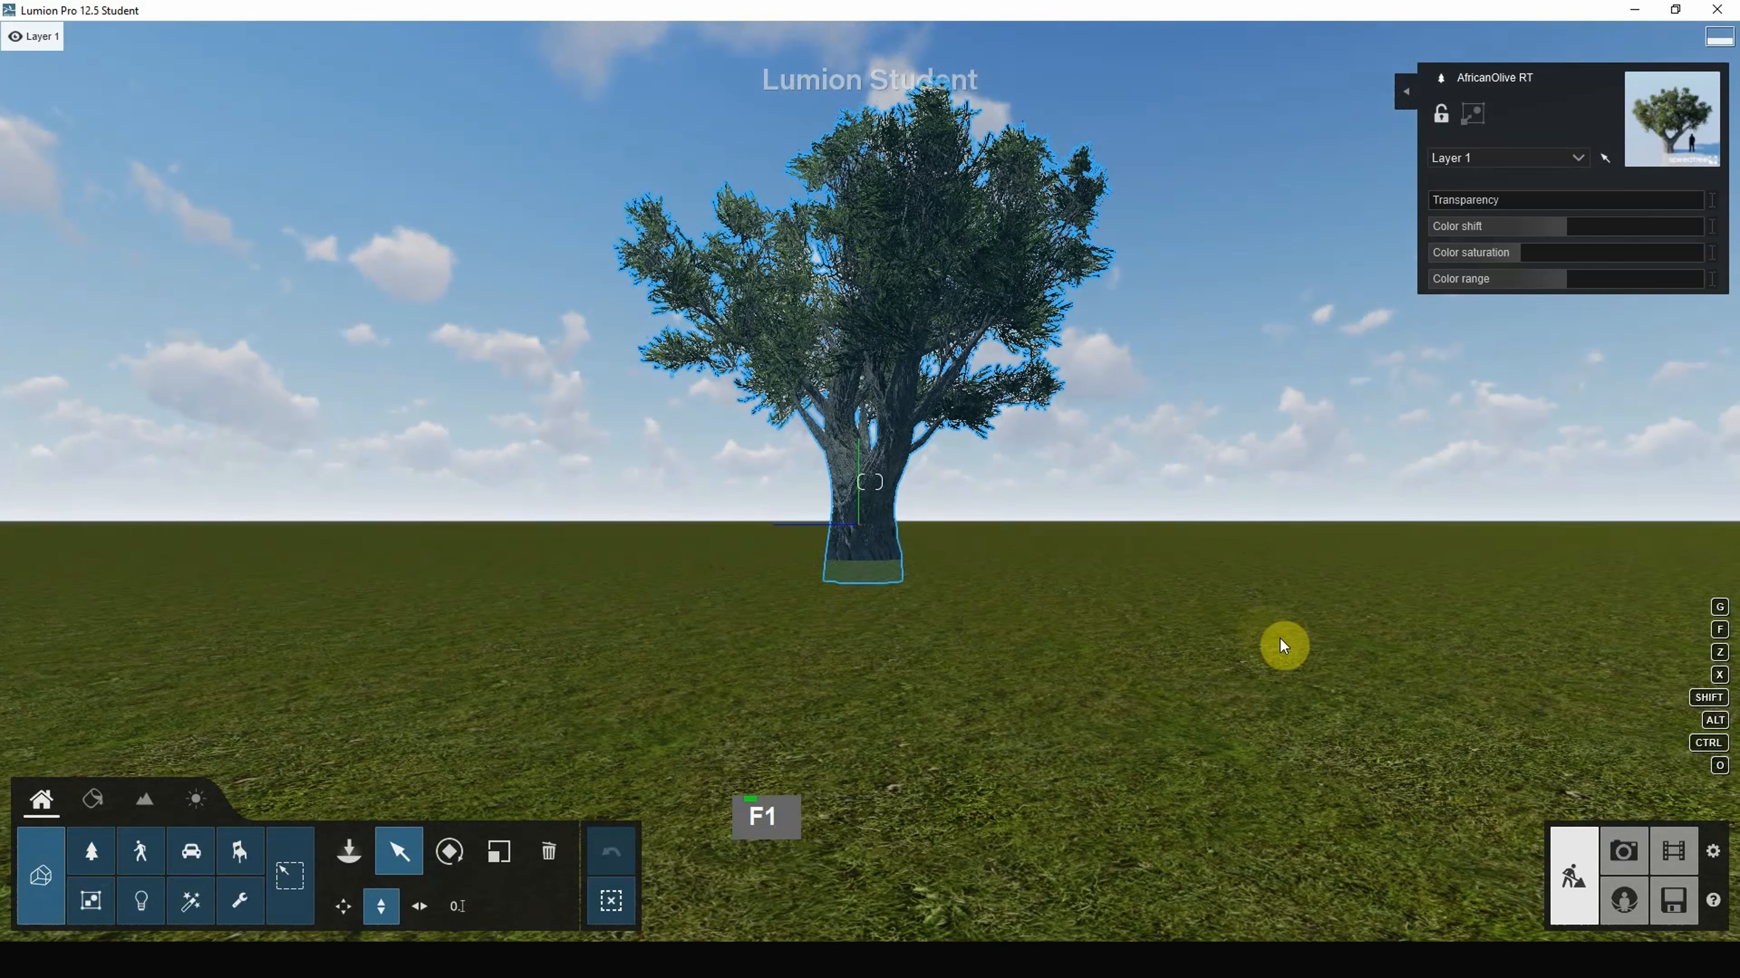
Step: Reselect the African Olive tree under the Nature category
left_click(1316, 687)
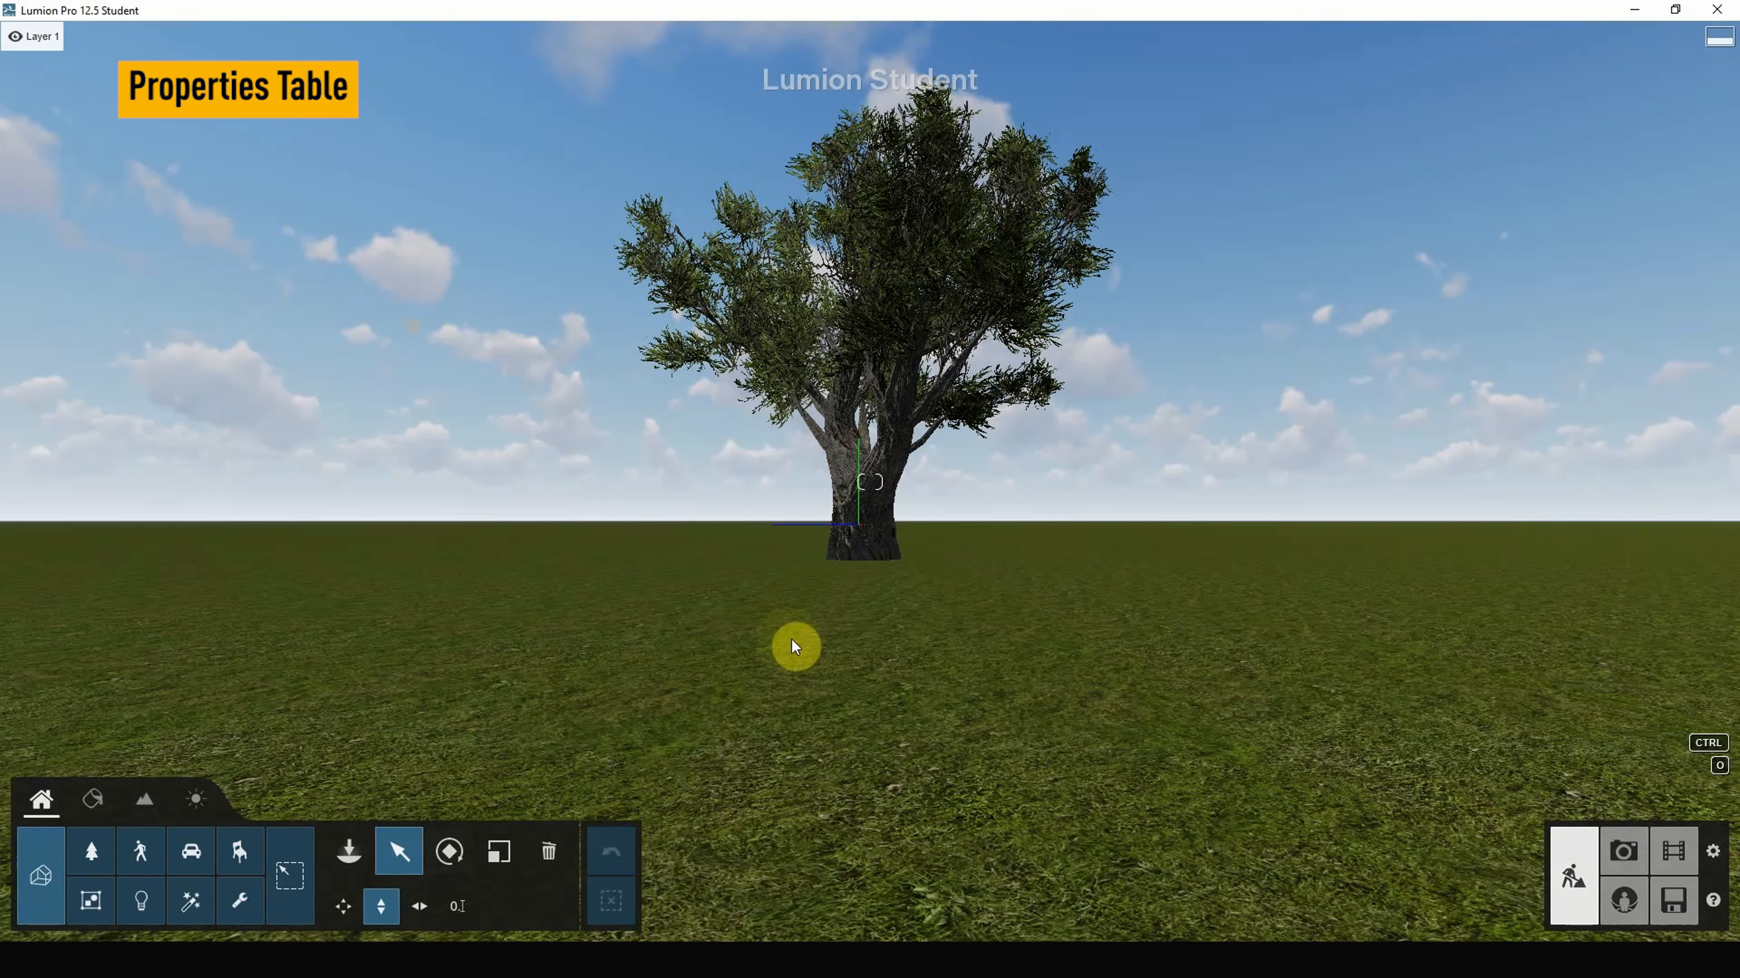
left_click(93, 849)
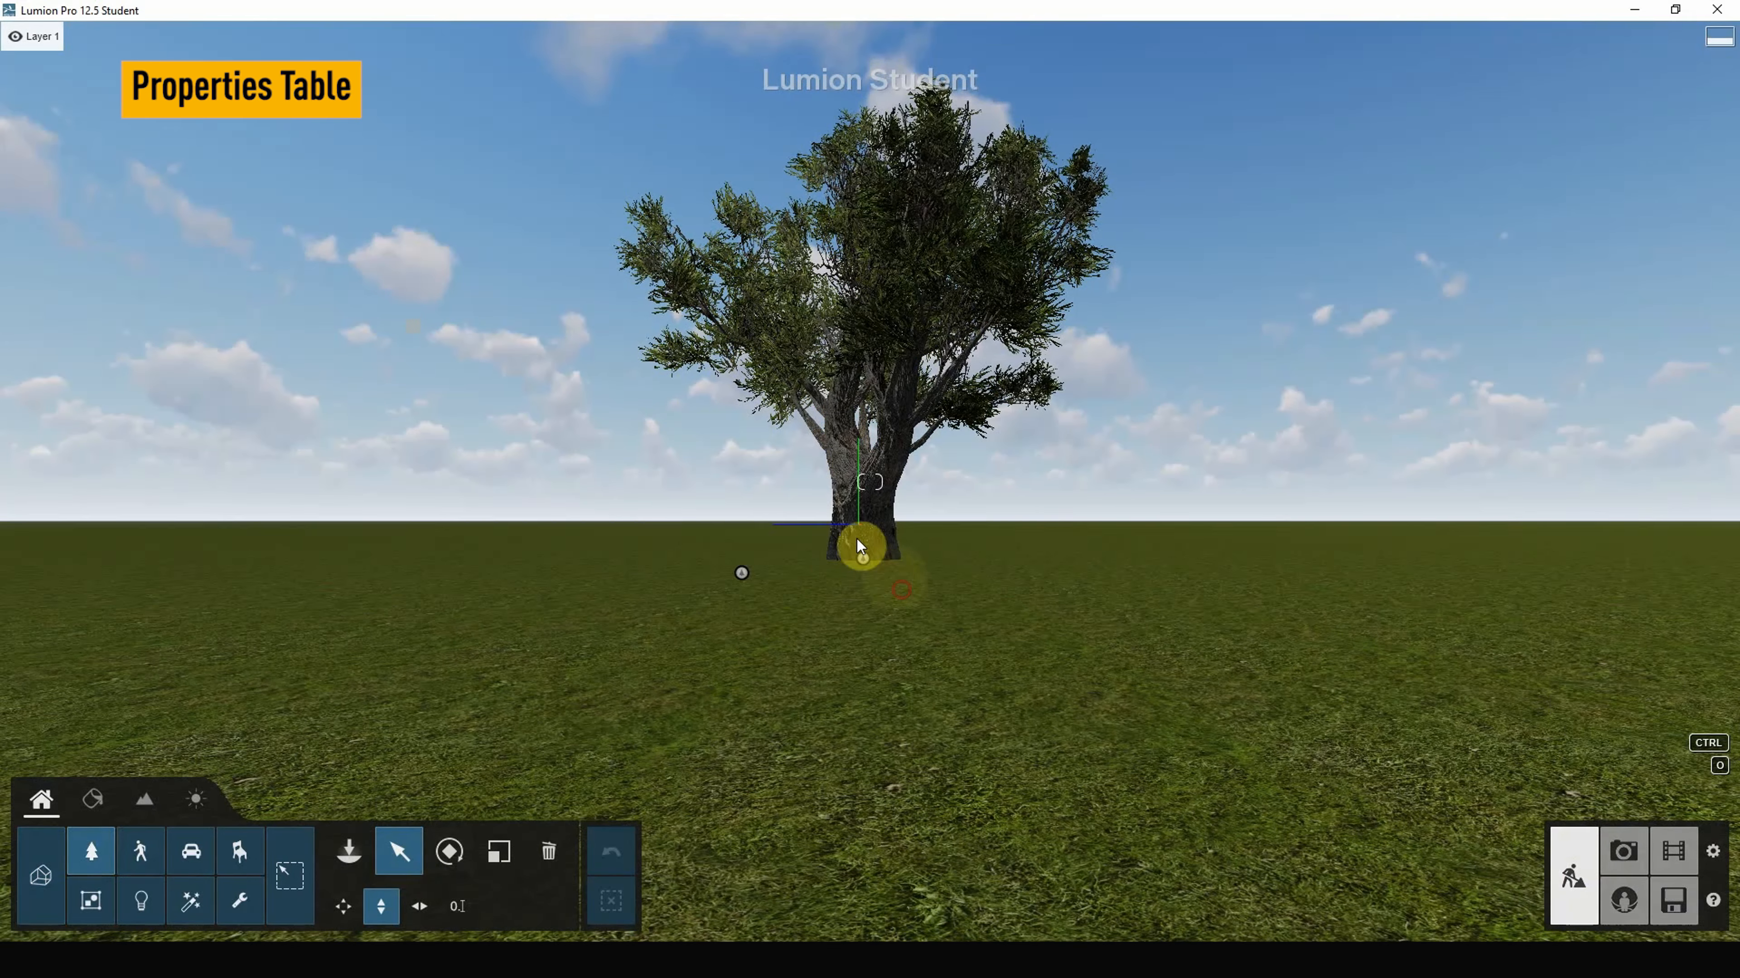
left_click(862, 559)
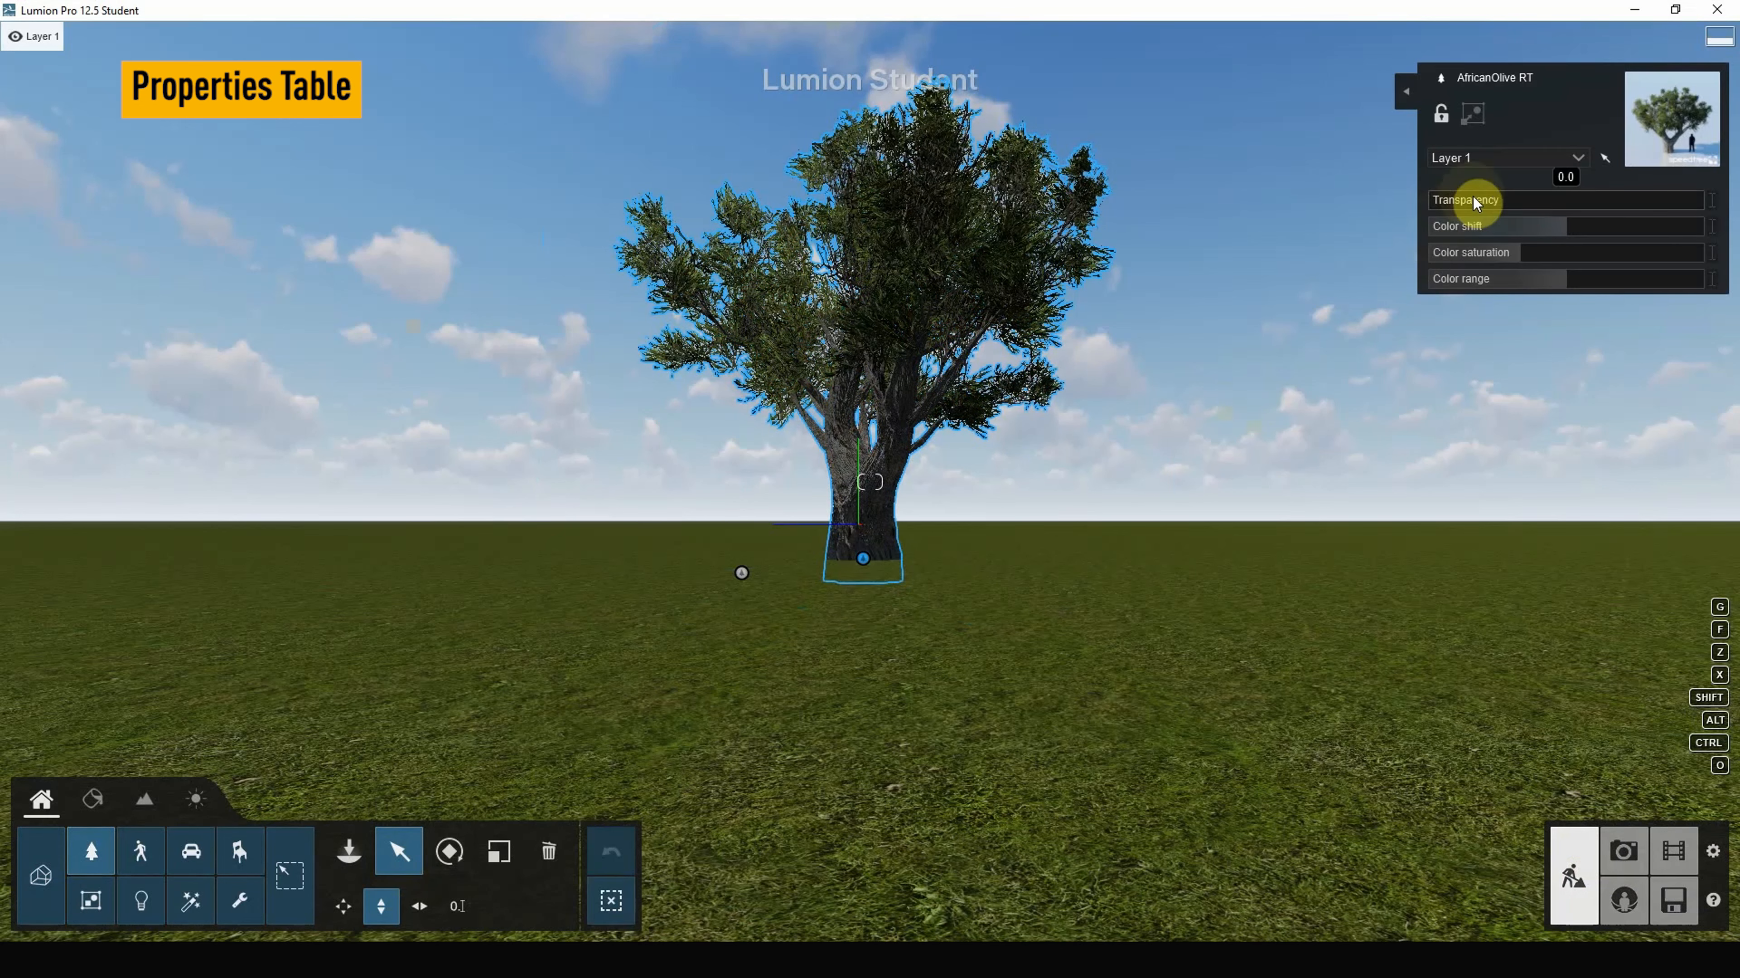
Step: Set the tree's transparency to 0.1 and raise its colour shift to about 2.2
mouse_move(1468, 203)
left_mouse_down()
mouse_move(1592, 207)
mouse_move(1441, 207)
left_mouse_up()
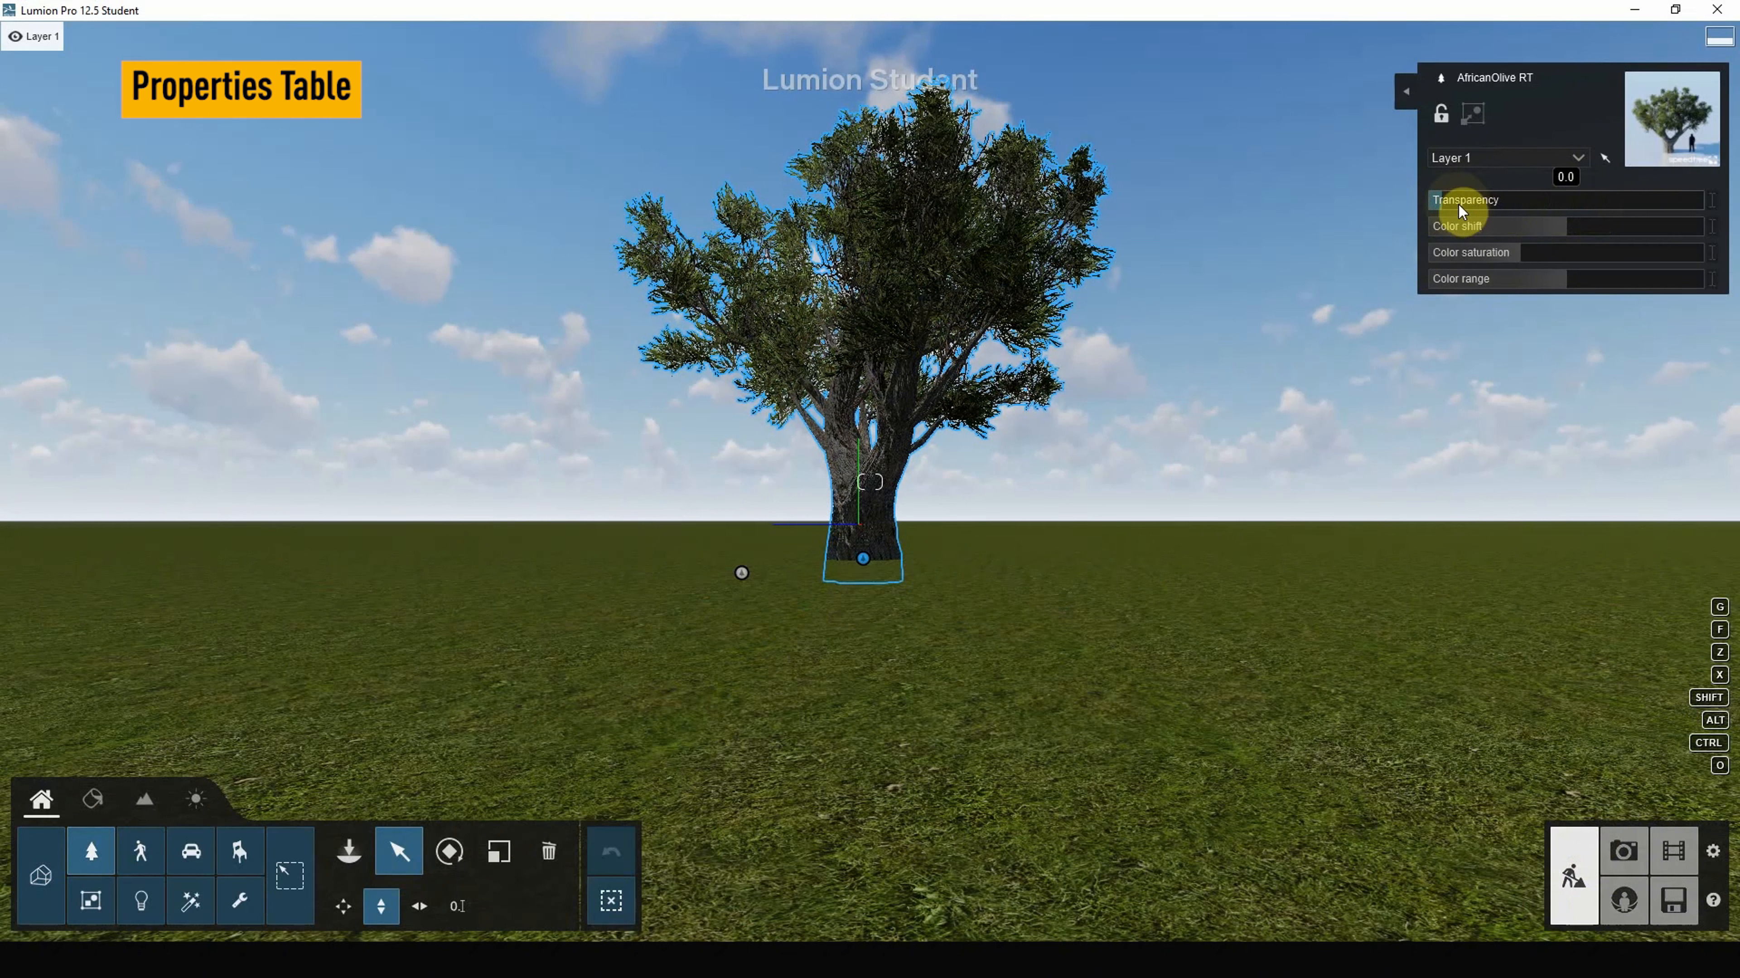
double_click(1462, 203)
key("BackSpace")
key("BackSpace")
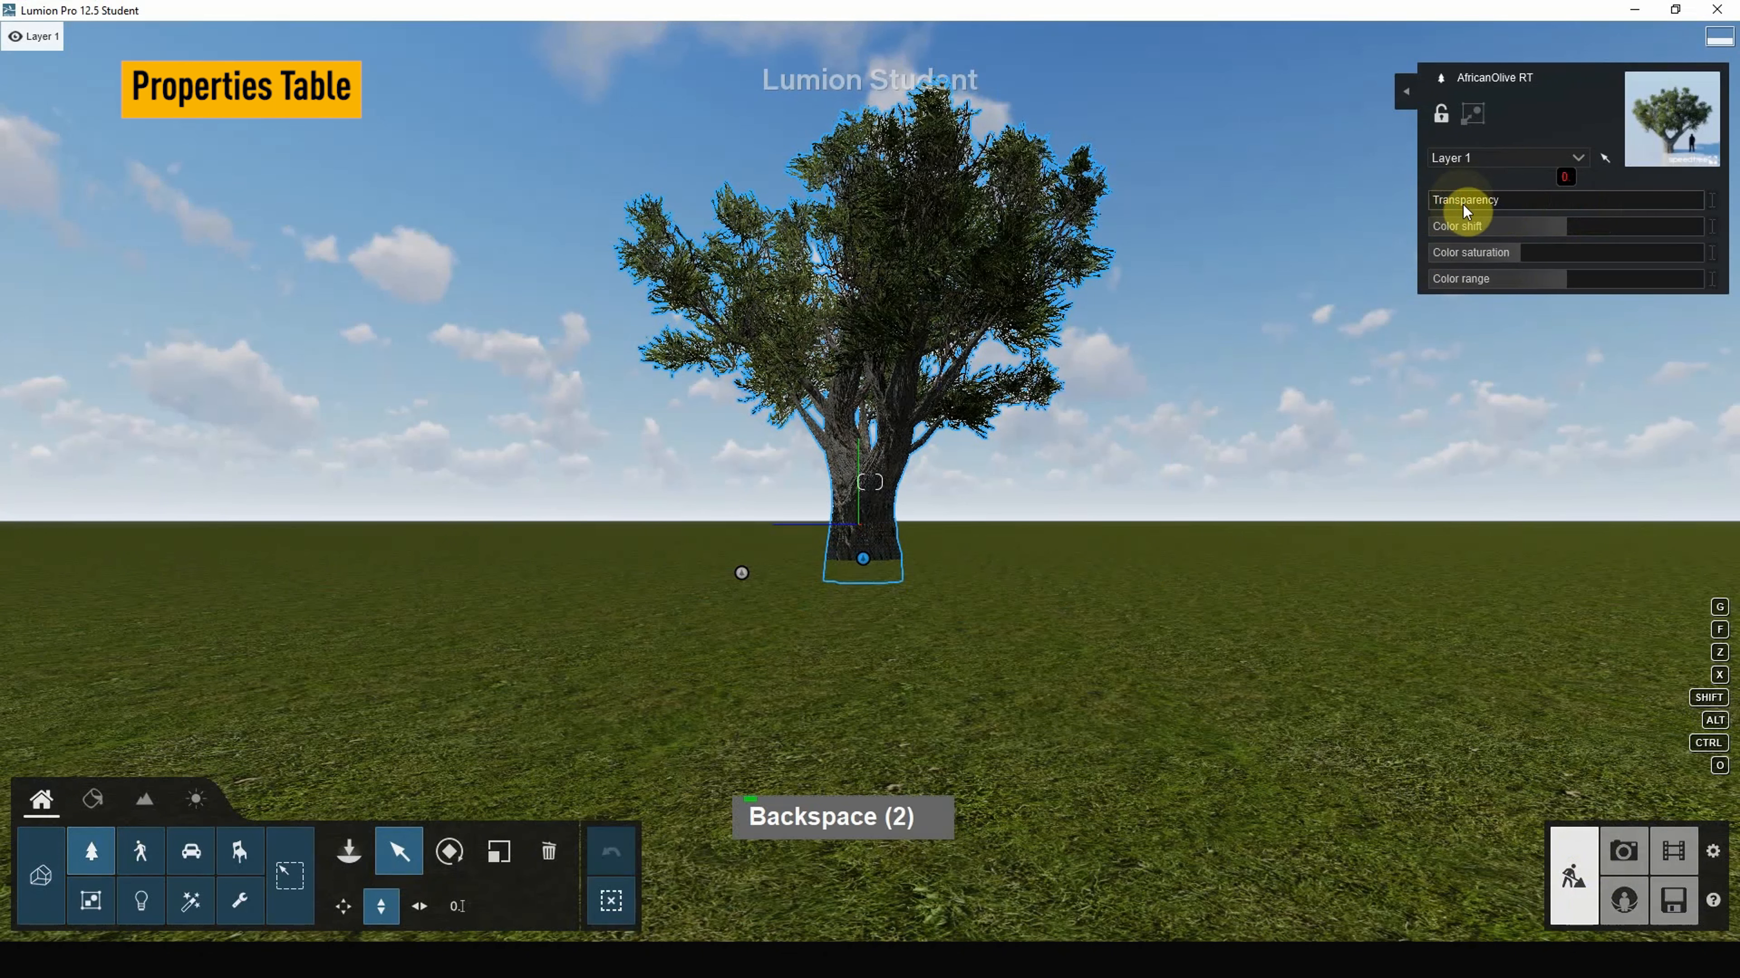
type("8")
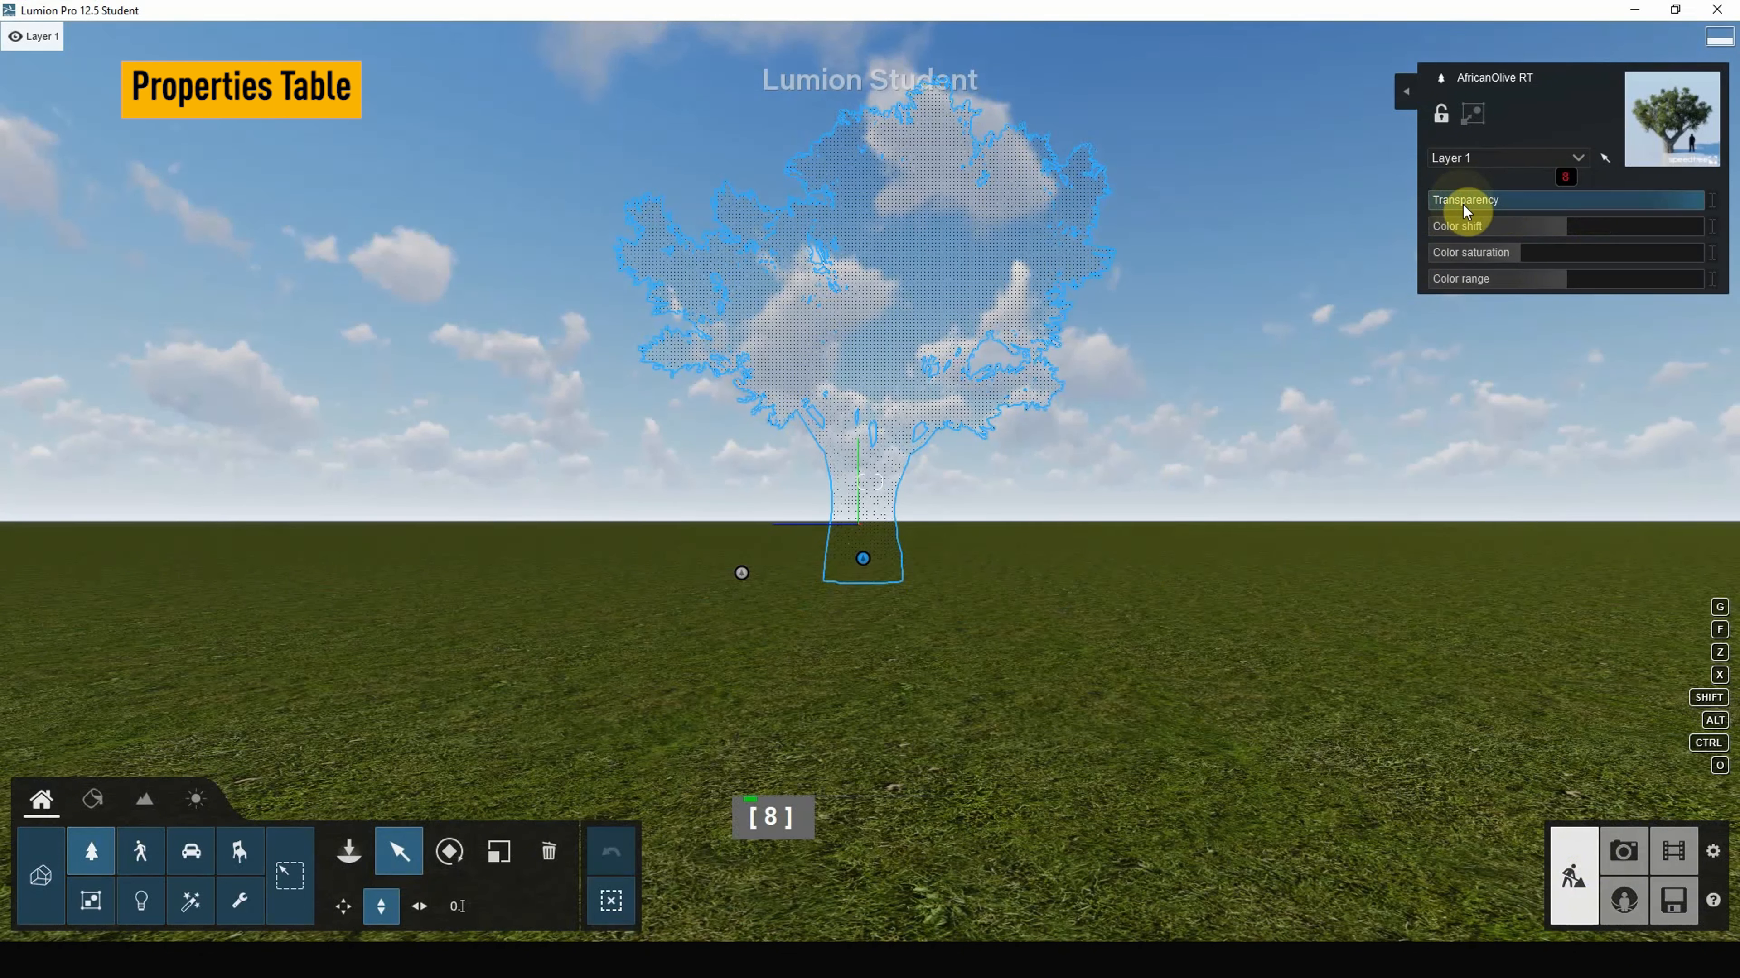
key("BackSpace")
key("BackSpace")
key("BackSpace")
type("9")
key("BackSpace")
key("BackSpace")
type("1")
key("BackSpace")
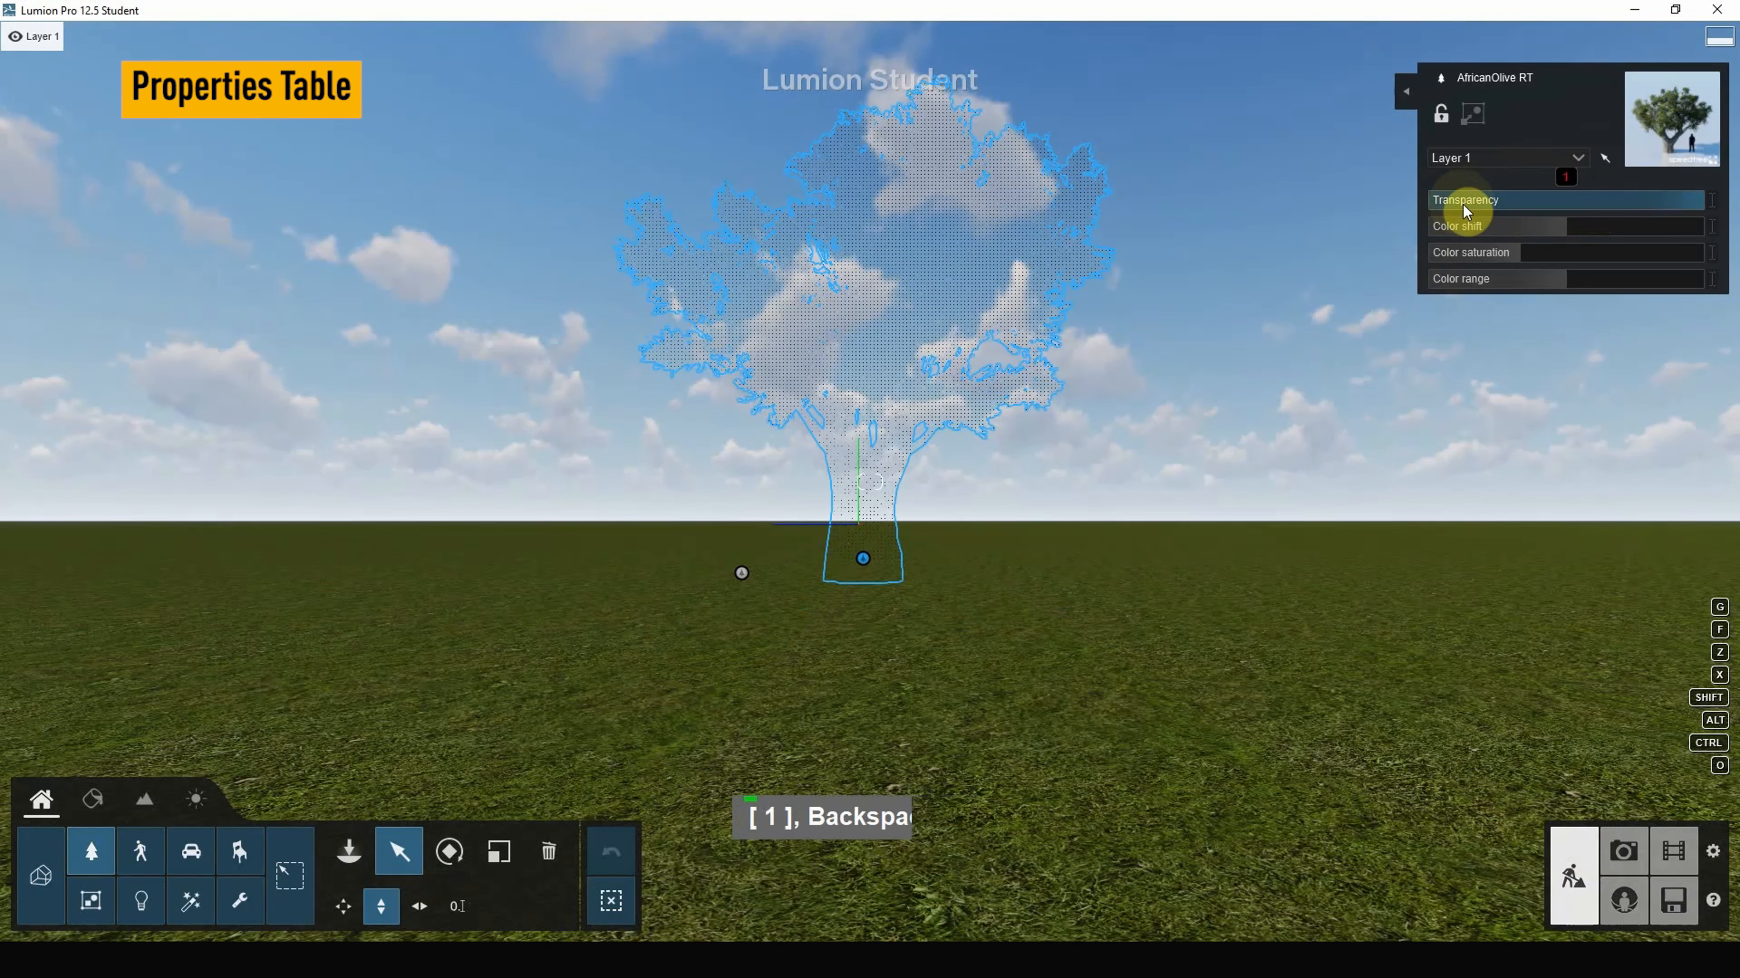
key("BackSpace")
type("0.1")
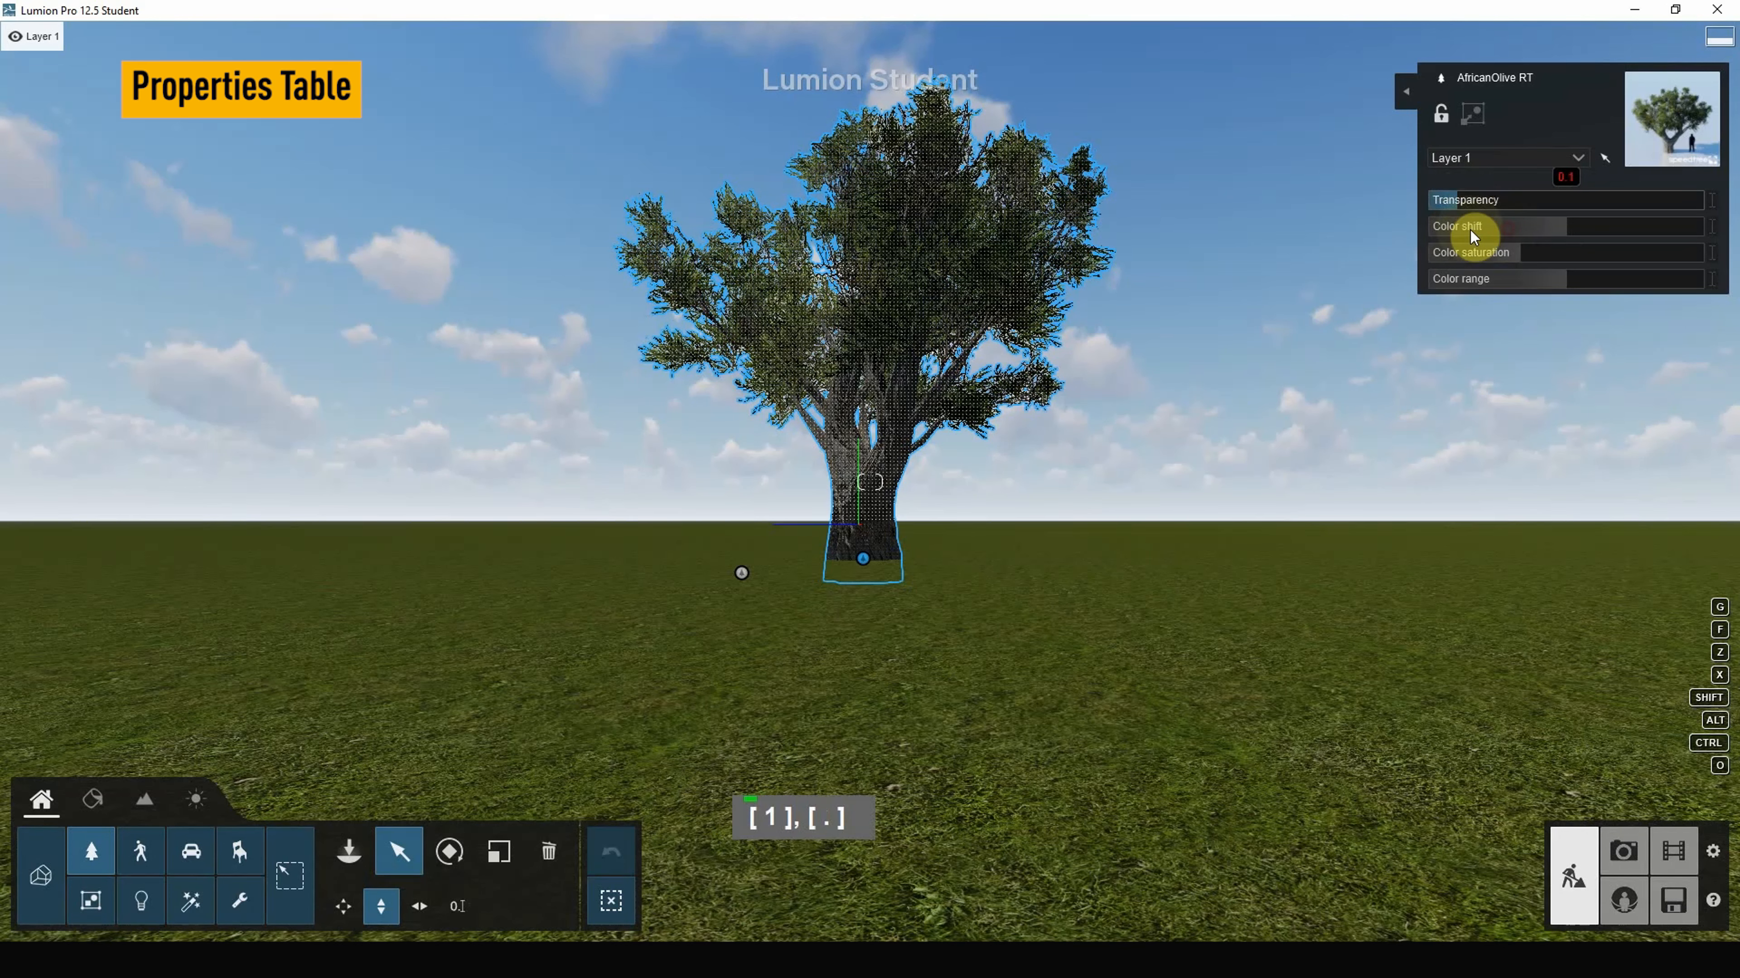
left_click_drag(1472, 227, 1626, 258)
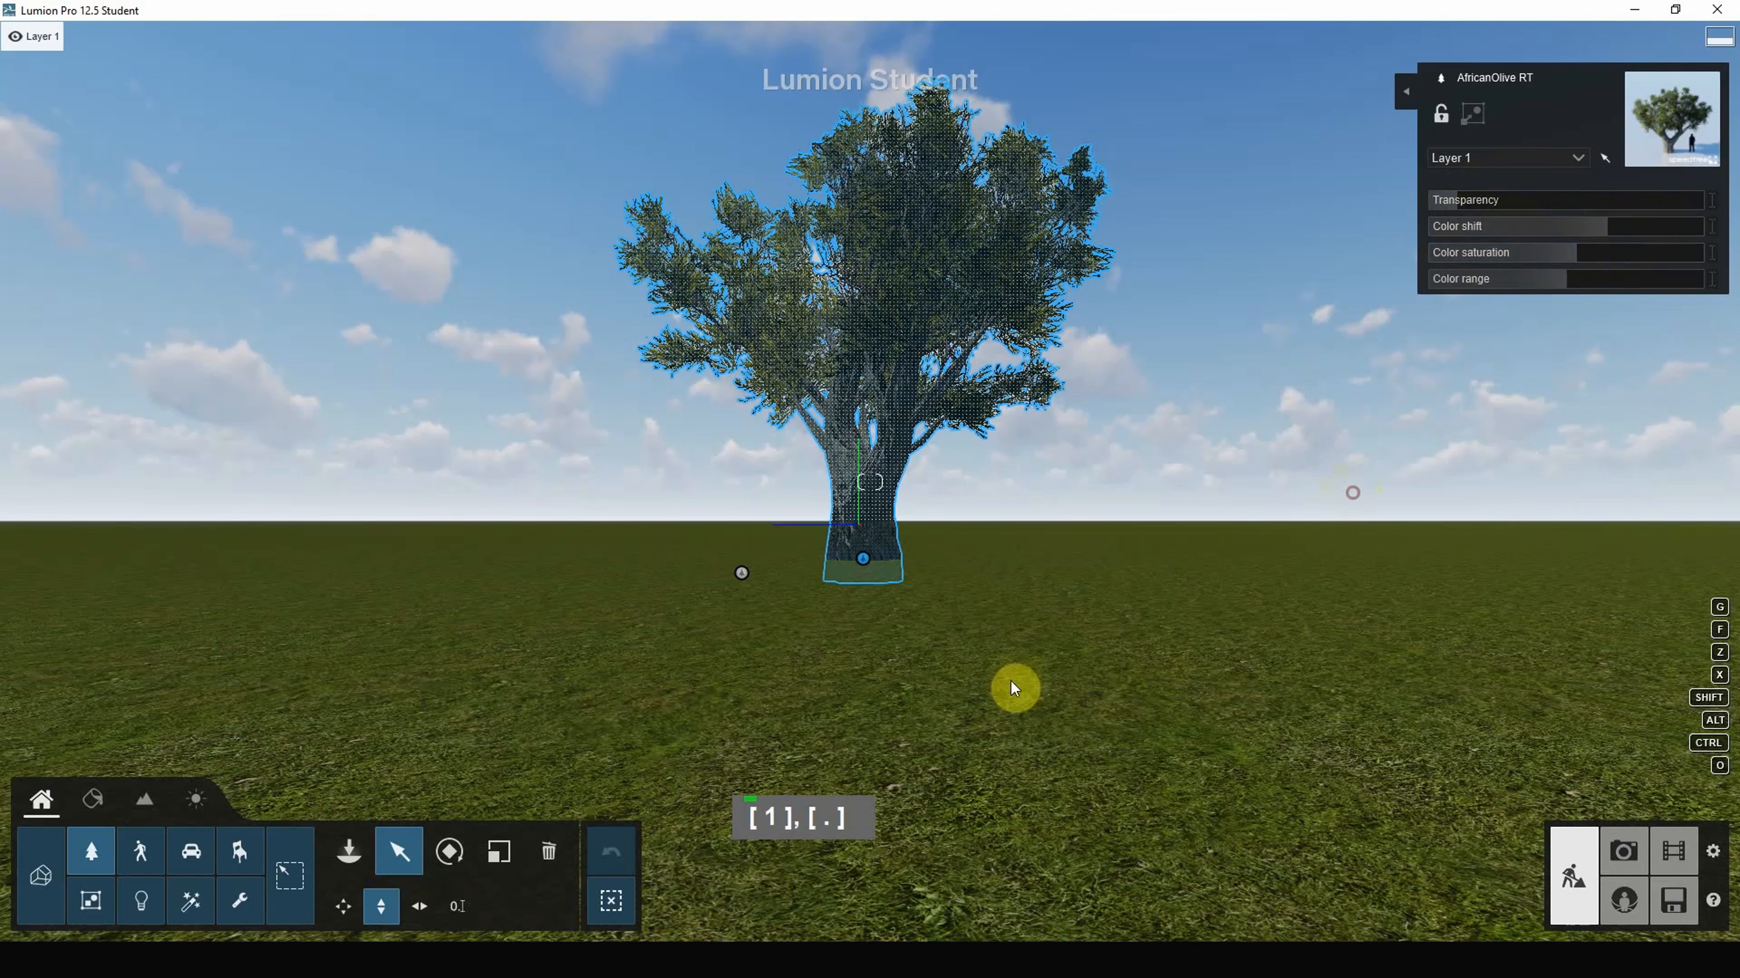
Step: Orbit and zoom the camera to look down on the olive tree from above
right_click_drag(1154, 593, 1214, 627)
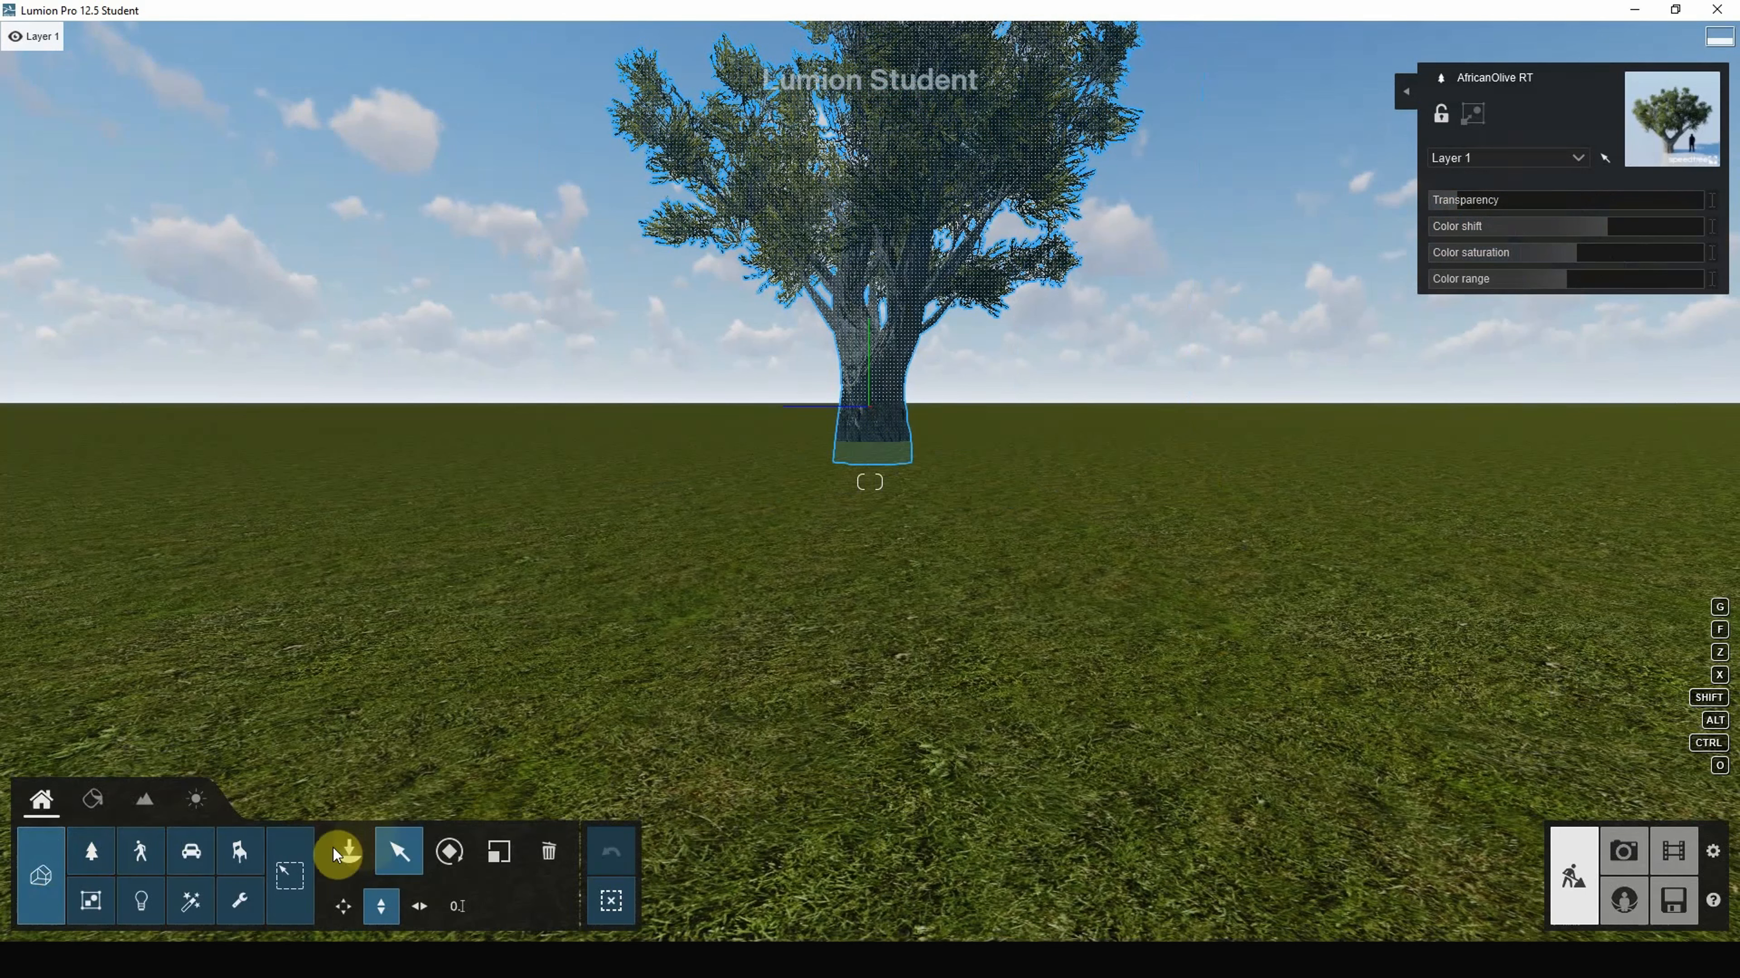
right_click_drag(970, 620, 1039, 461)
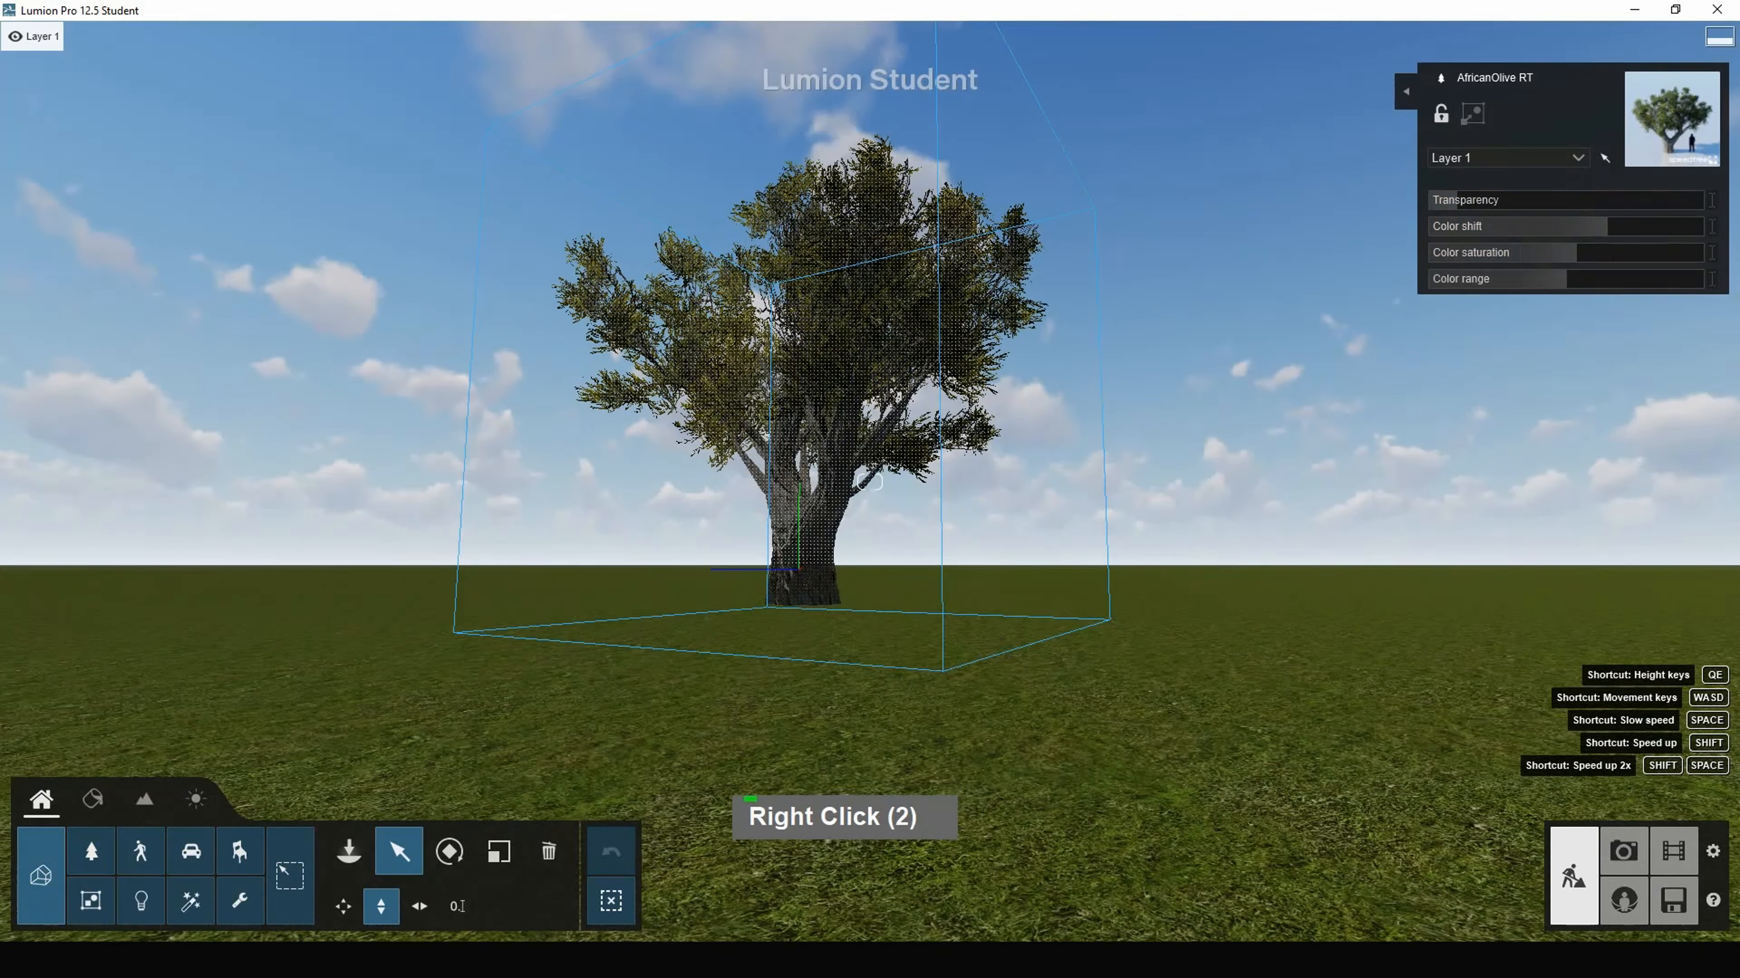
right_click_drag(1038, 617, 969, 618)
right_click_drag(1134, 646, 1117, 774)
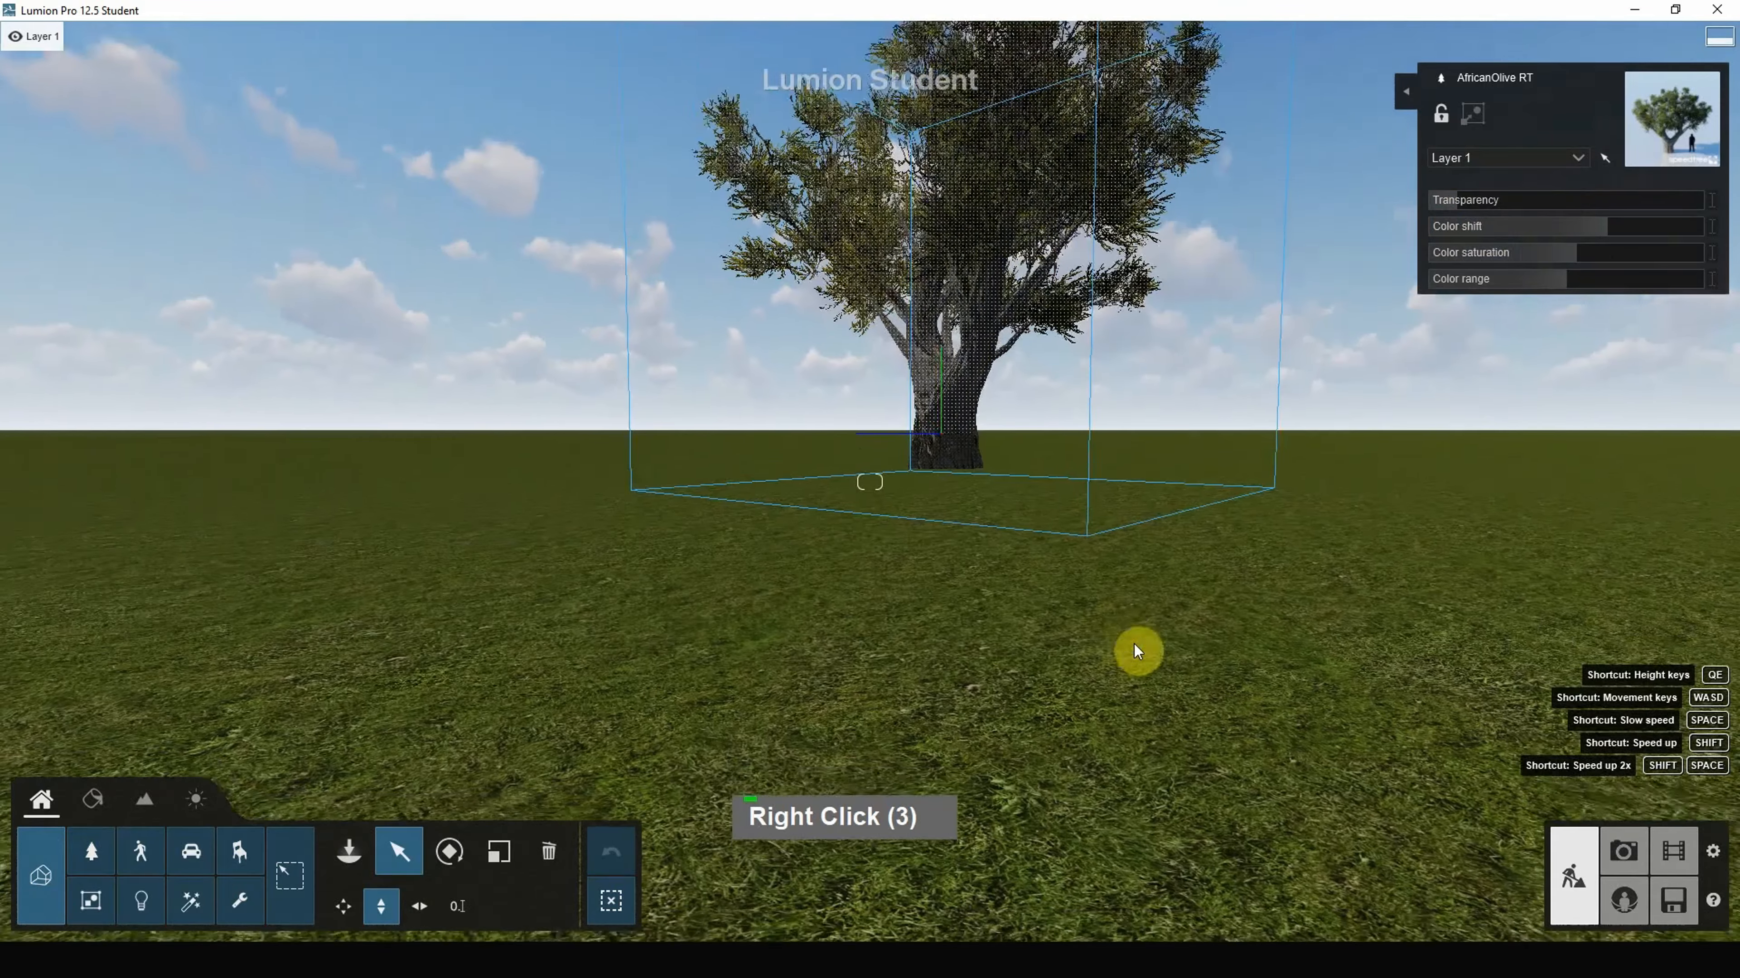
scroll(967, 609, "down", 7)
right_click_drag(970, 613, 972, 788)
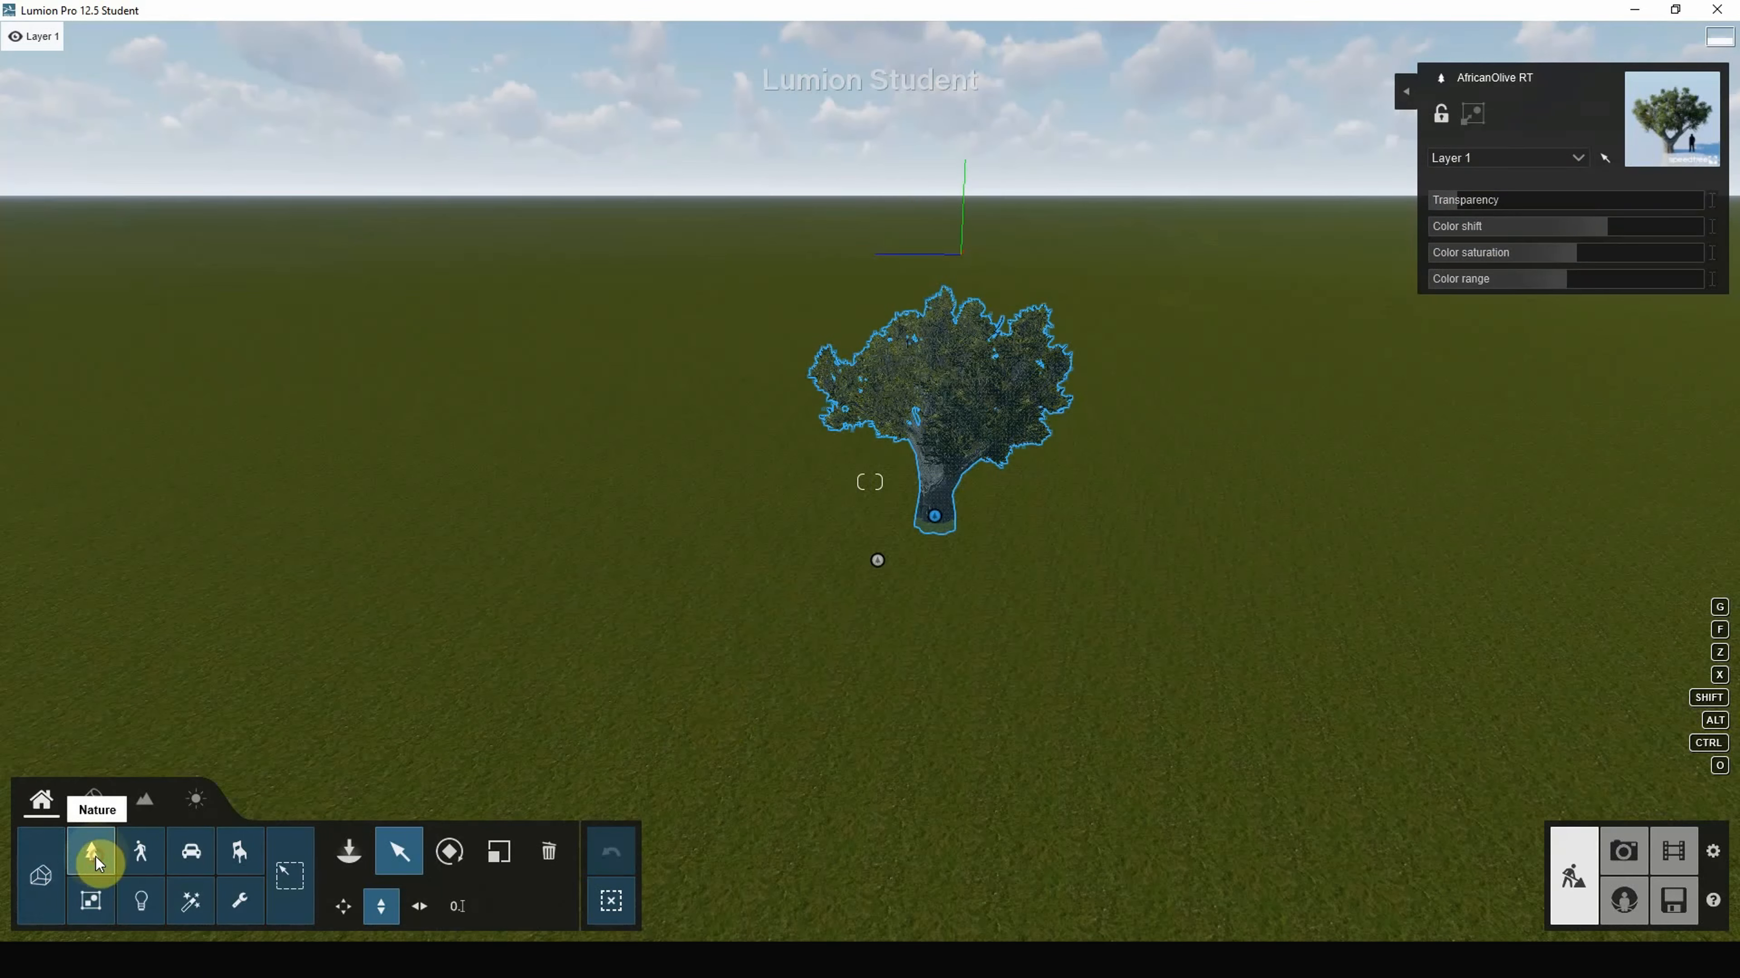
Step: Browse the Palm, Conifer and Broadleaf categories and open the almond tree collection
left_click(356, 855)
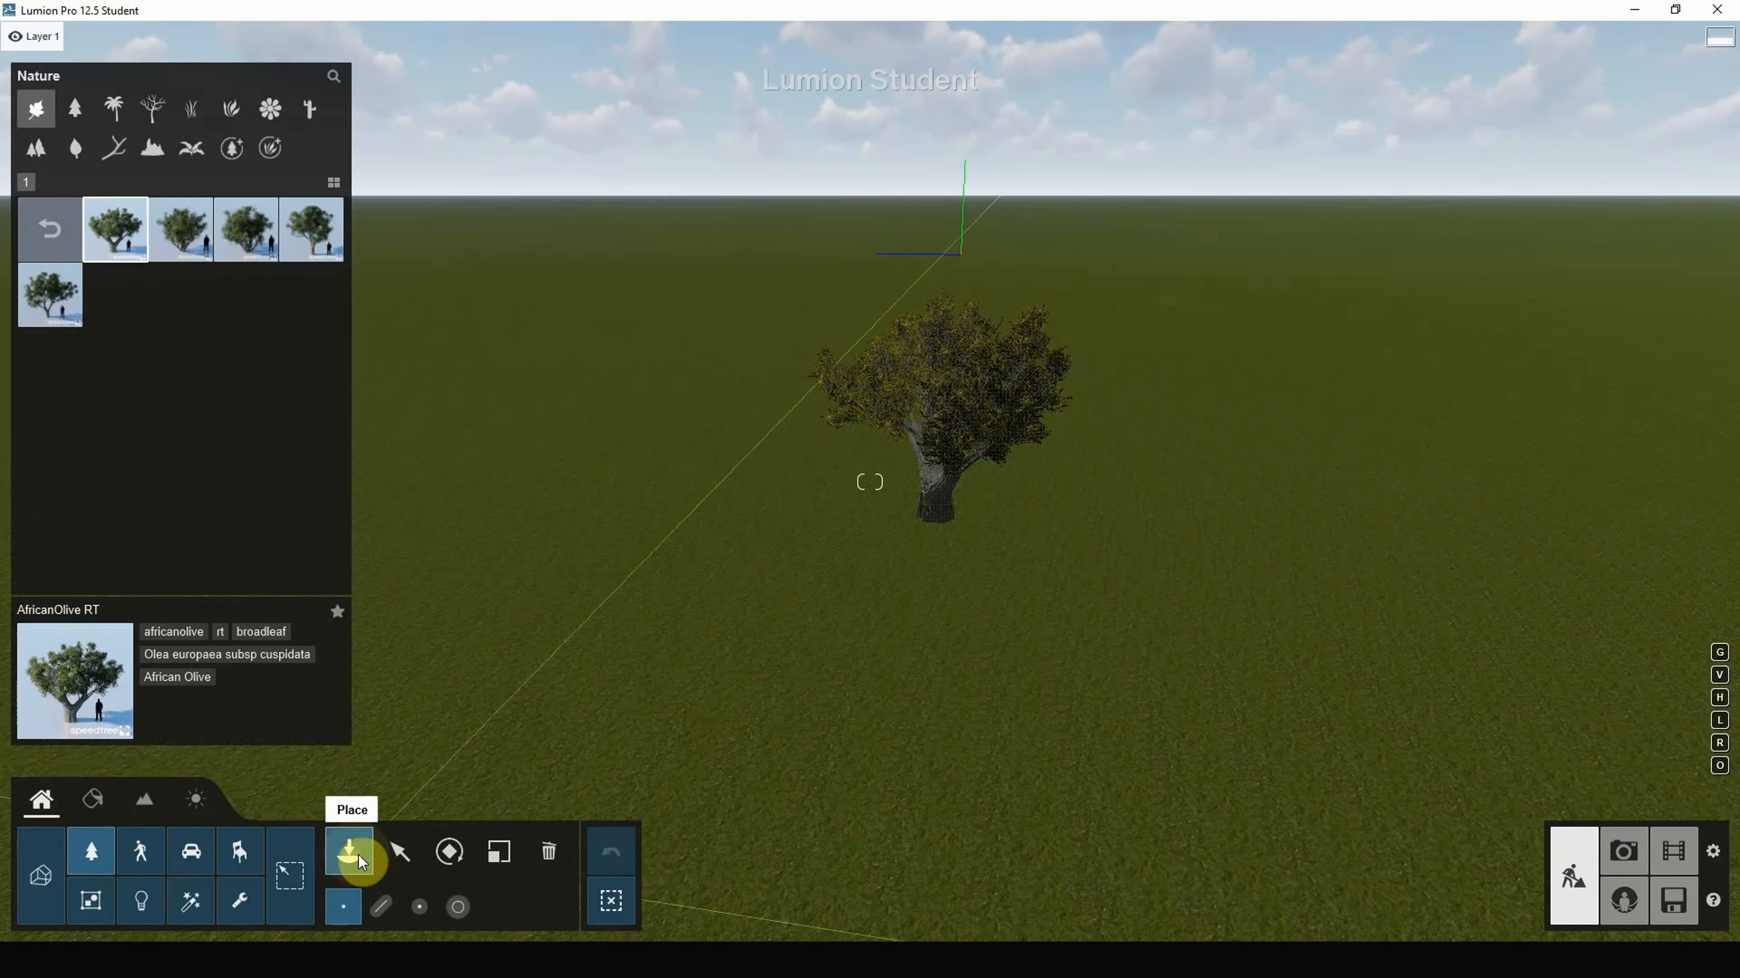
left_click(115, 110)
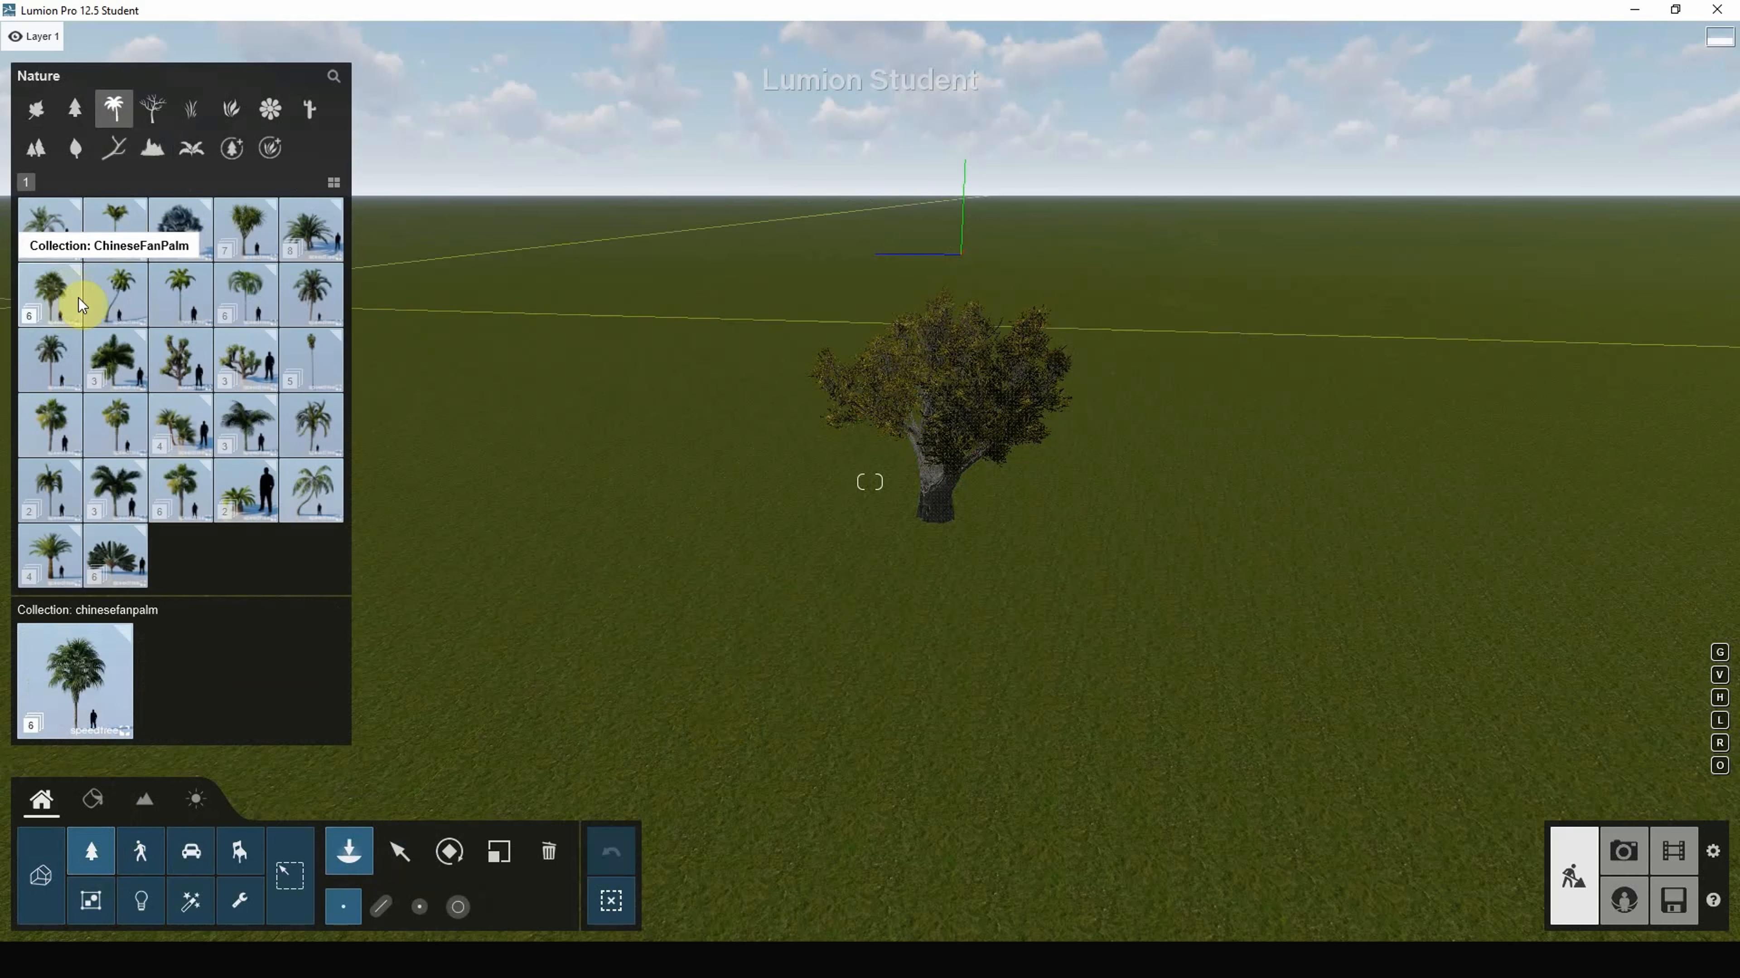
left_click(78, 112)
left_click(49, 116)
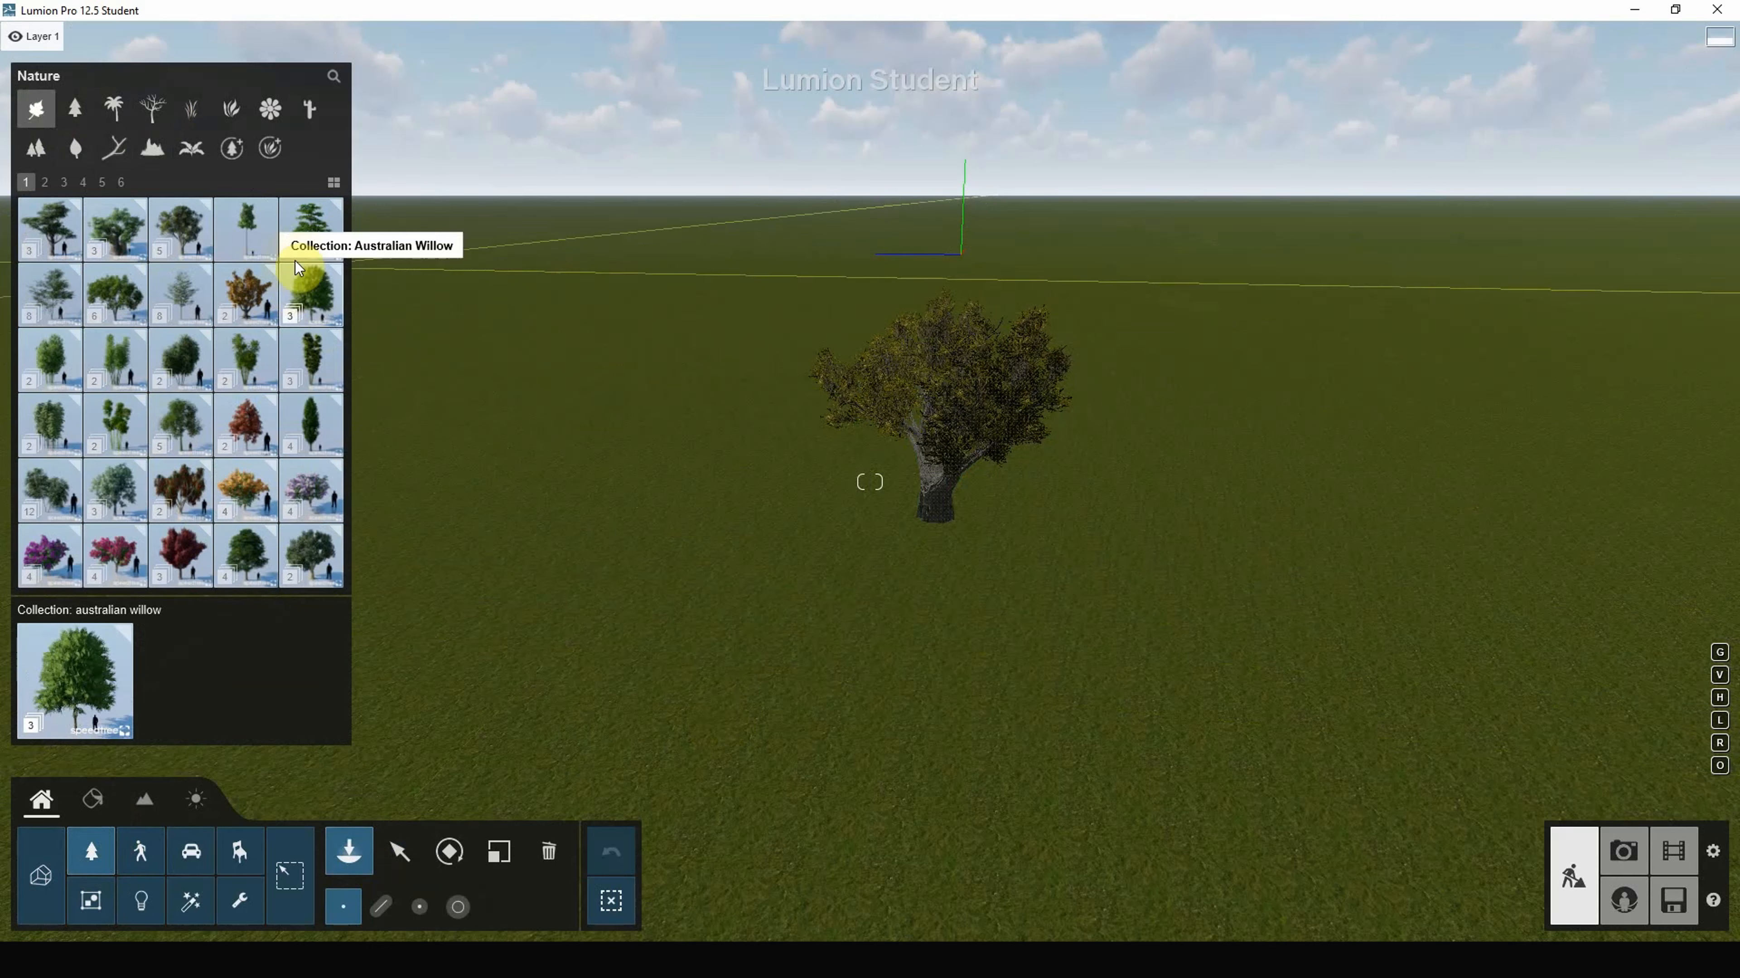
left_click(304, 244)
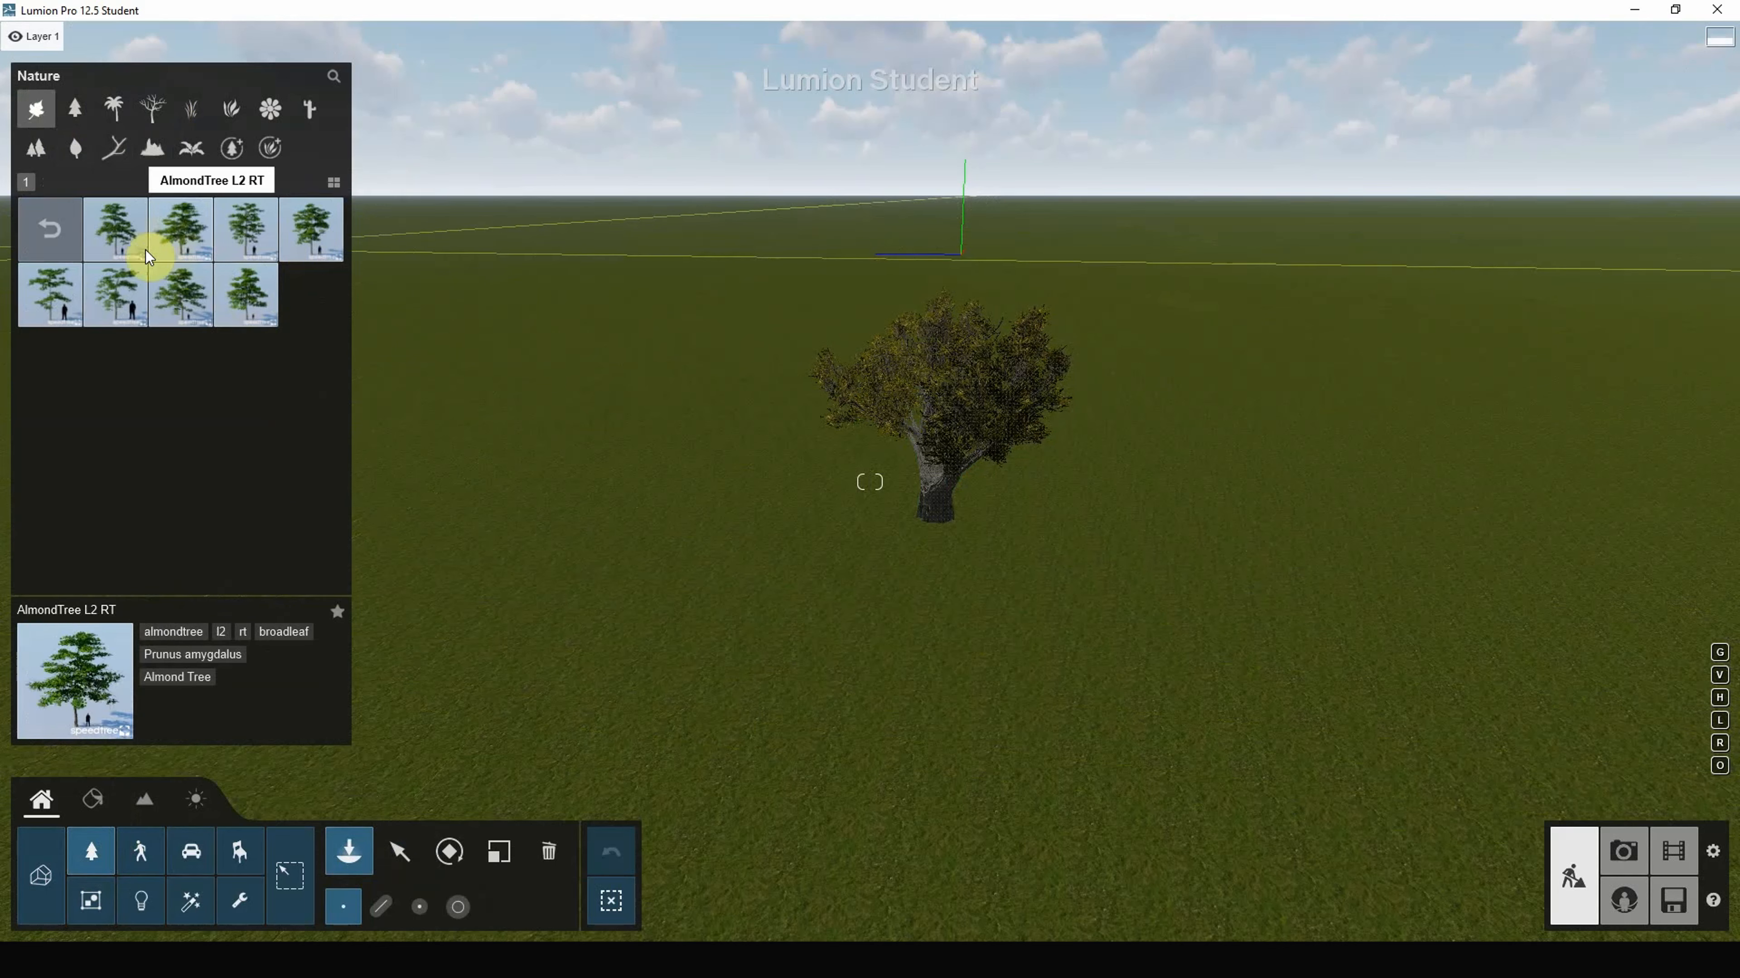
Step: Choose AlmondTree L2 RT and plant three almond trees on the grass
double_click(202, 226)
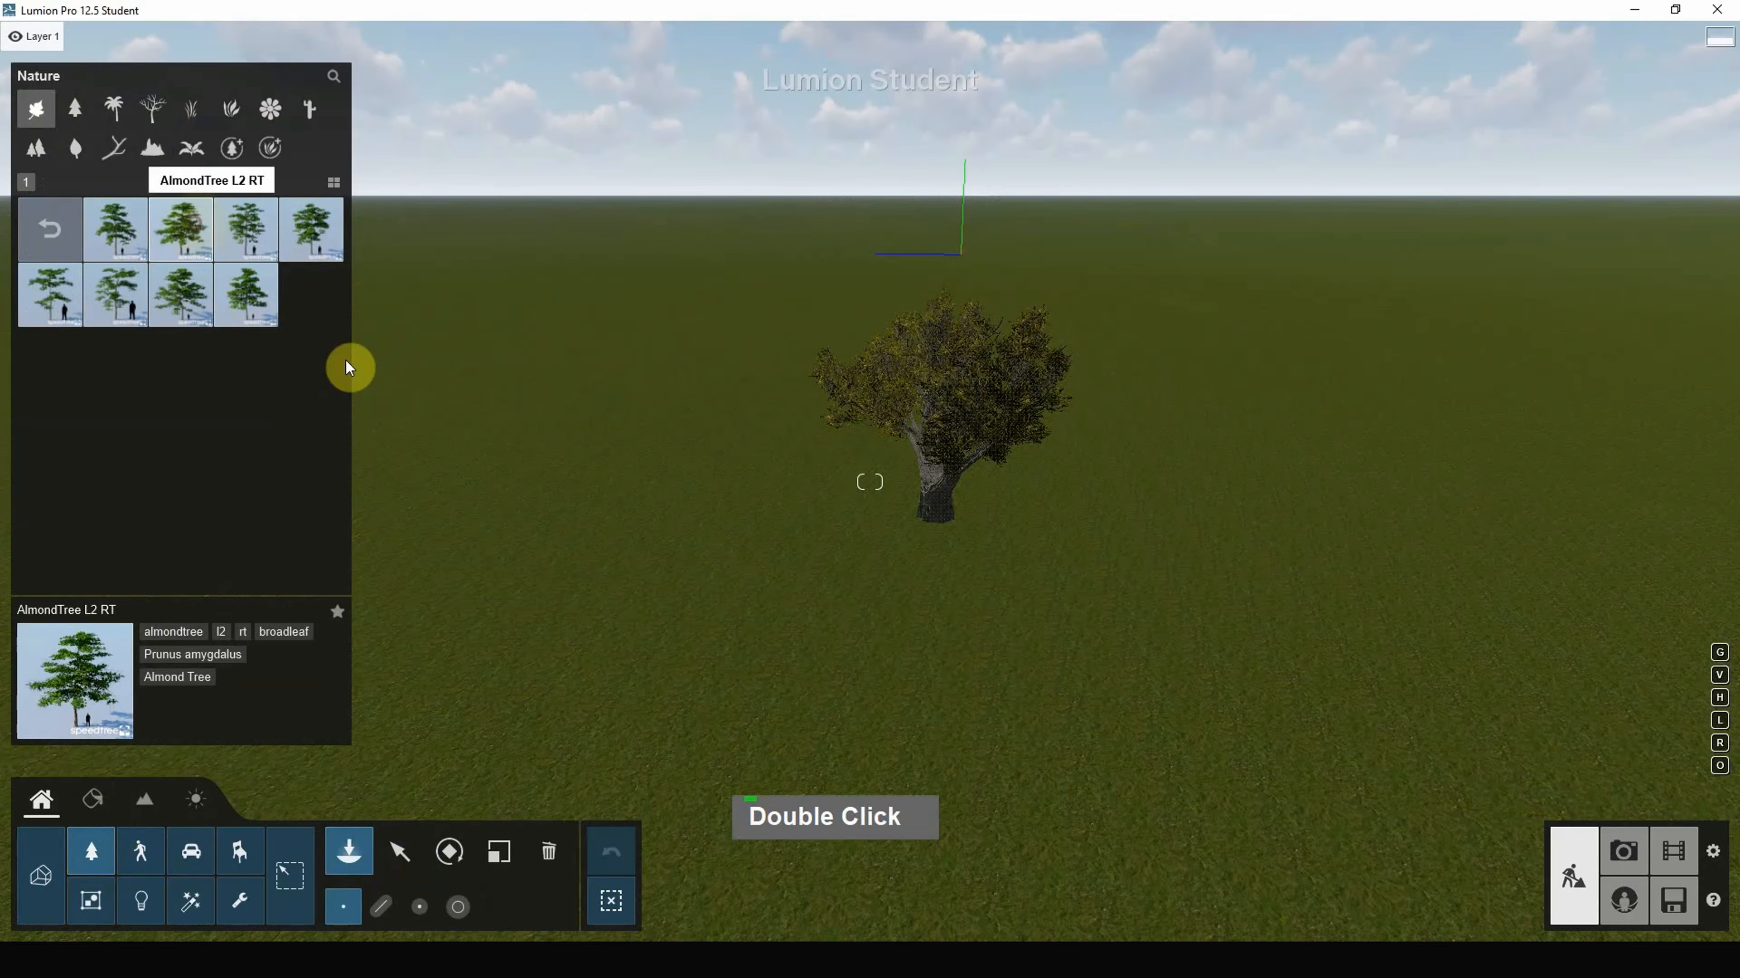
scroll(835, 622, "down", 10)
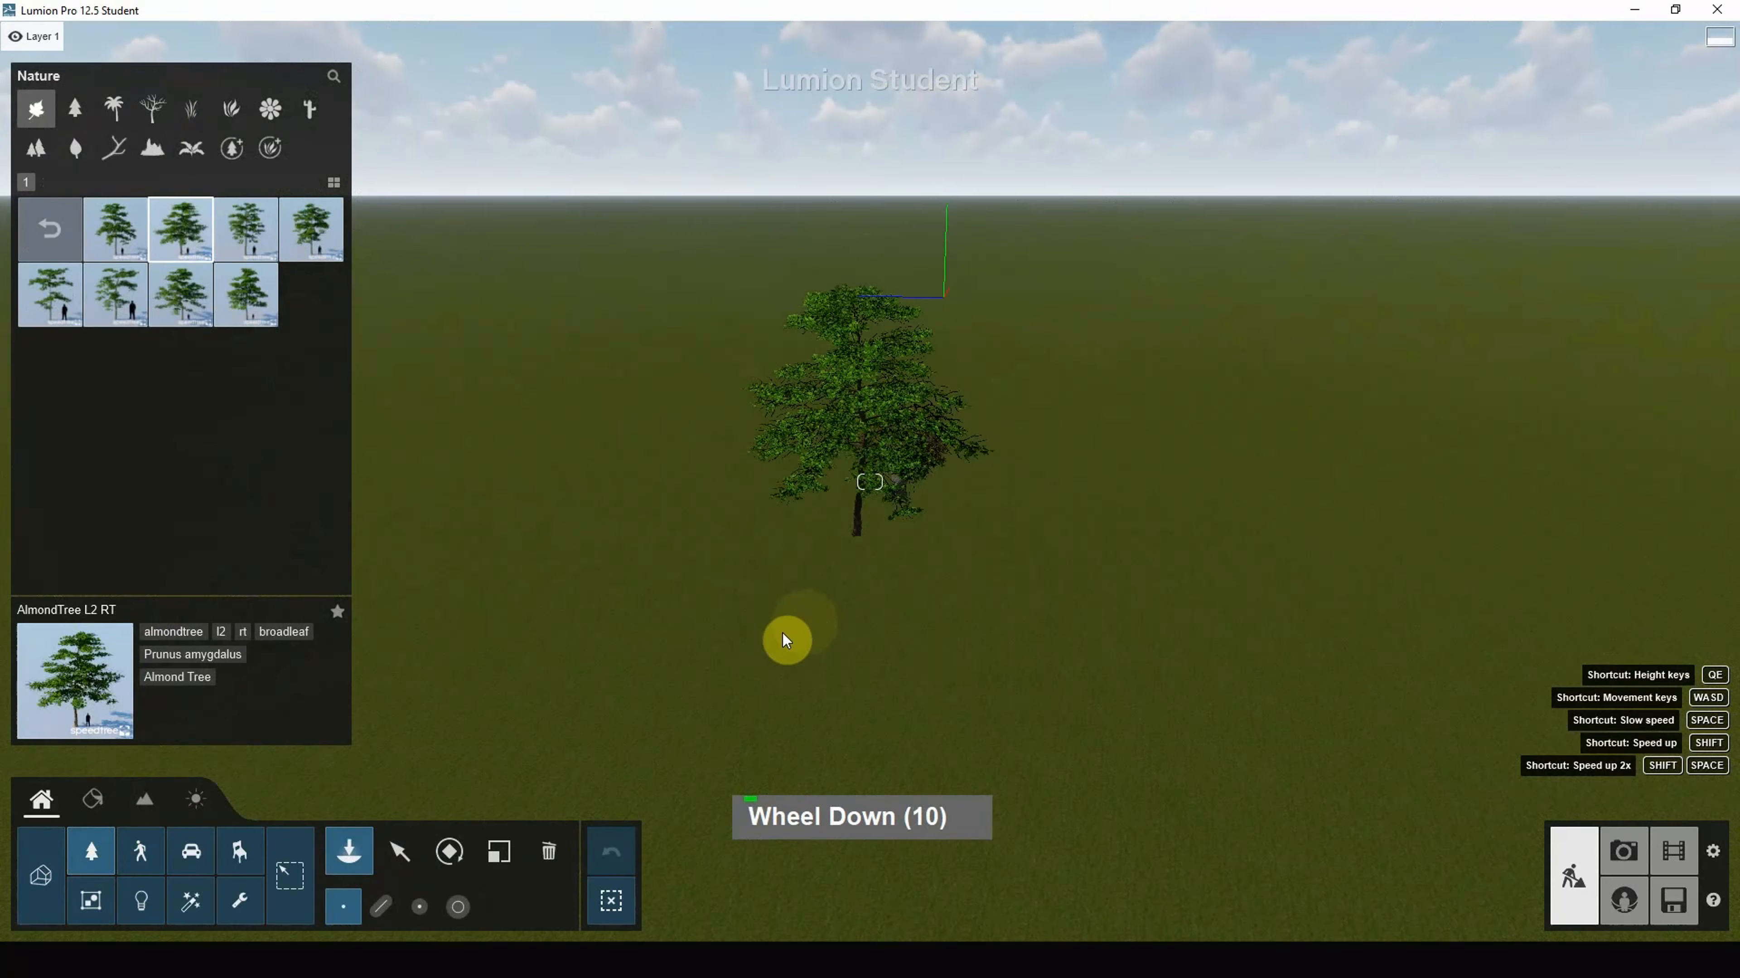
scroll(804, 634, "up", 2)
left_click(717, 620)
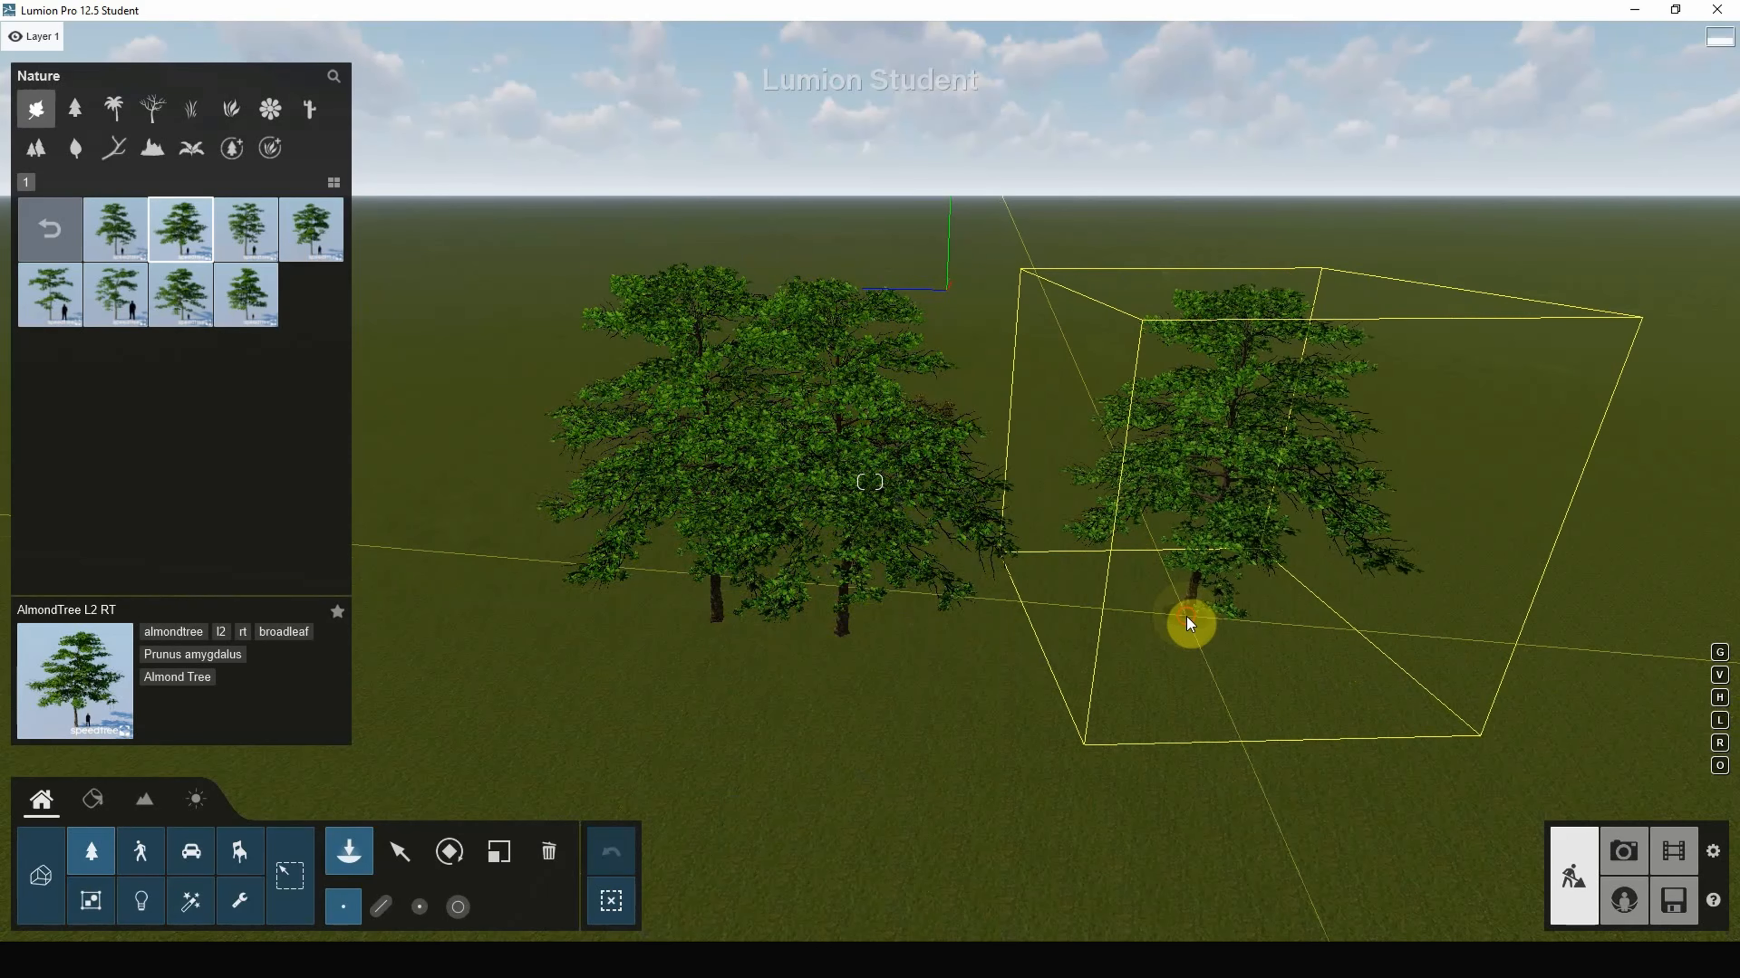
left_click(1058, 843)
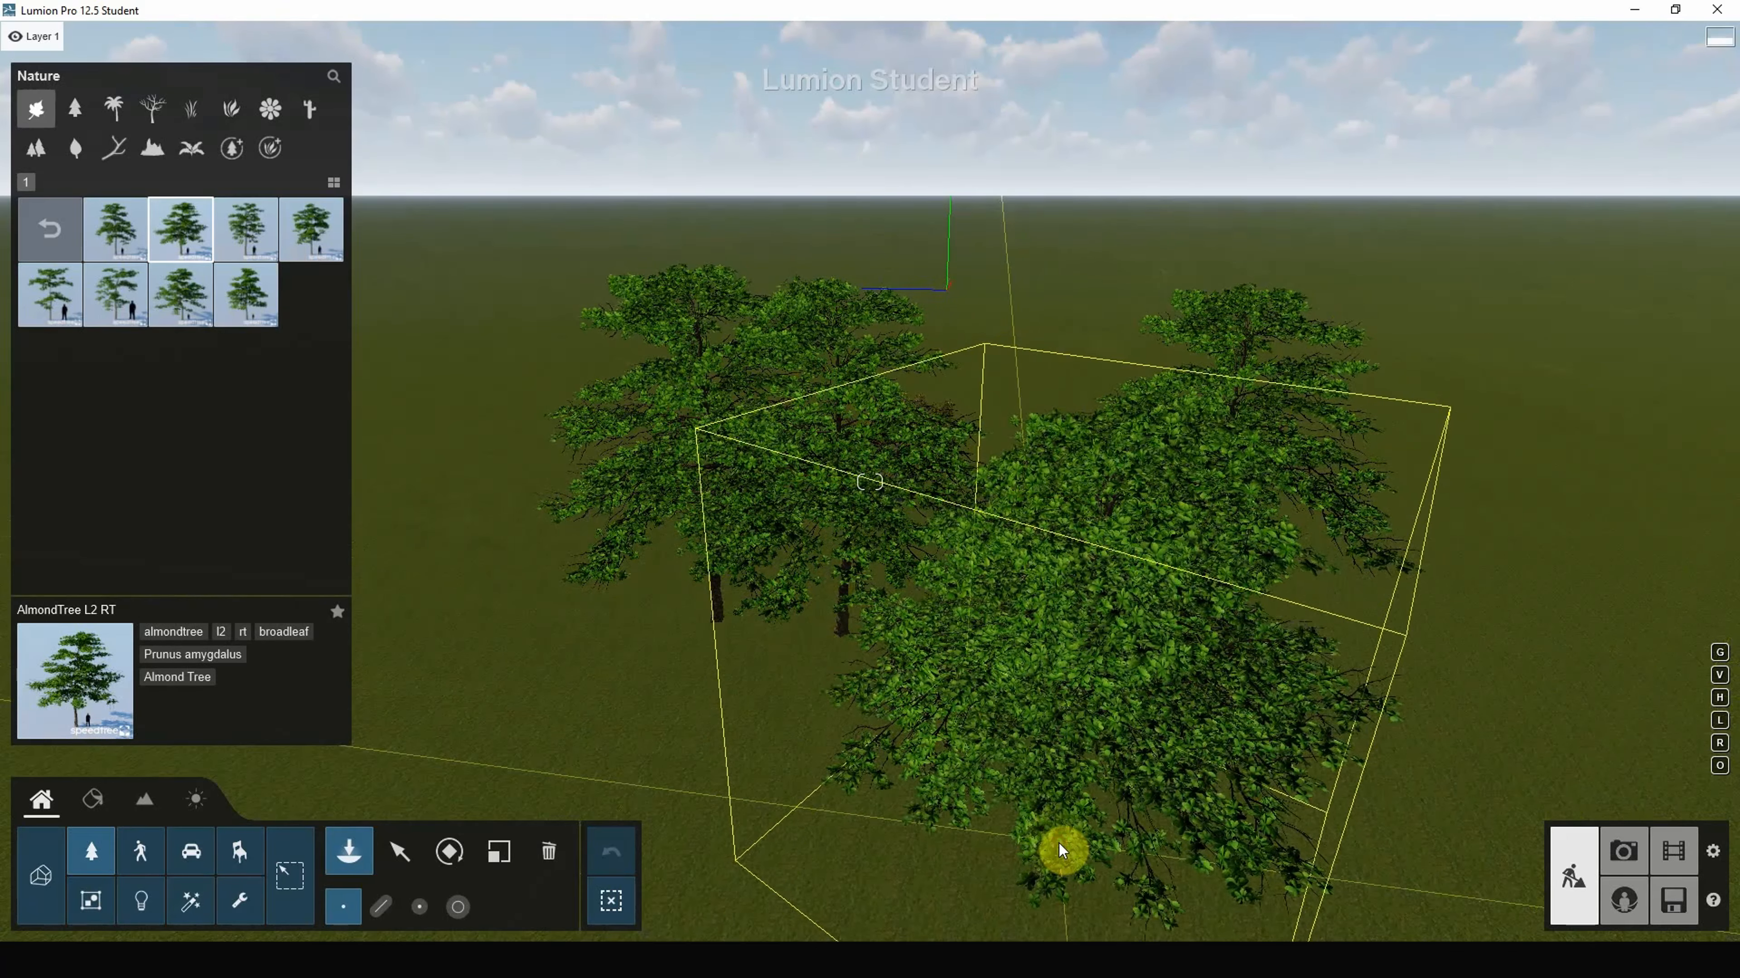
right_click_drag(1000, 682, 954, 685)
scroll(1006, 680, "down", 4)
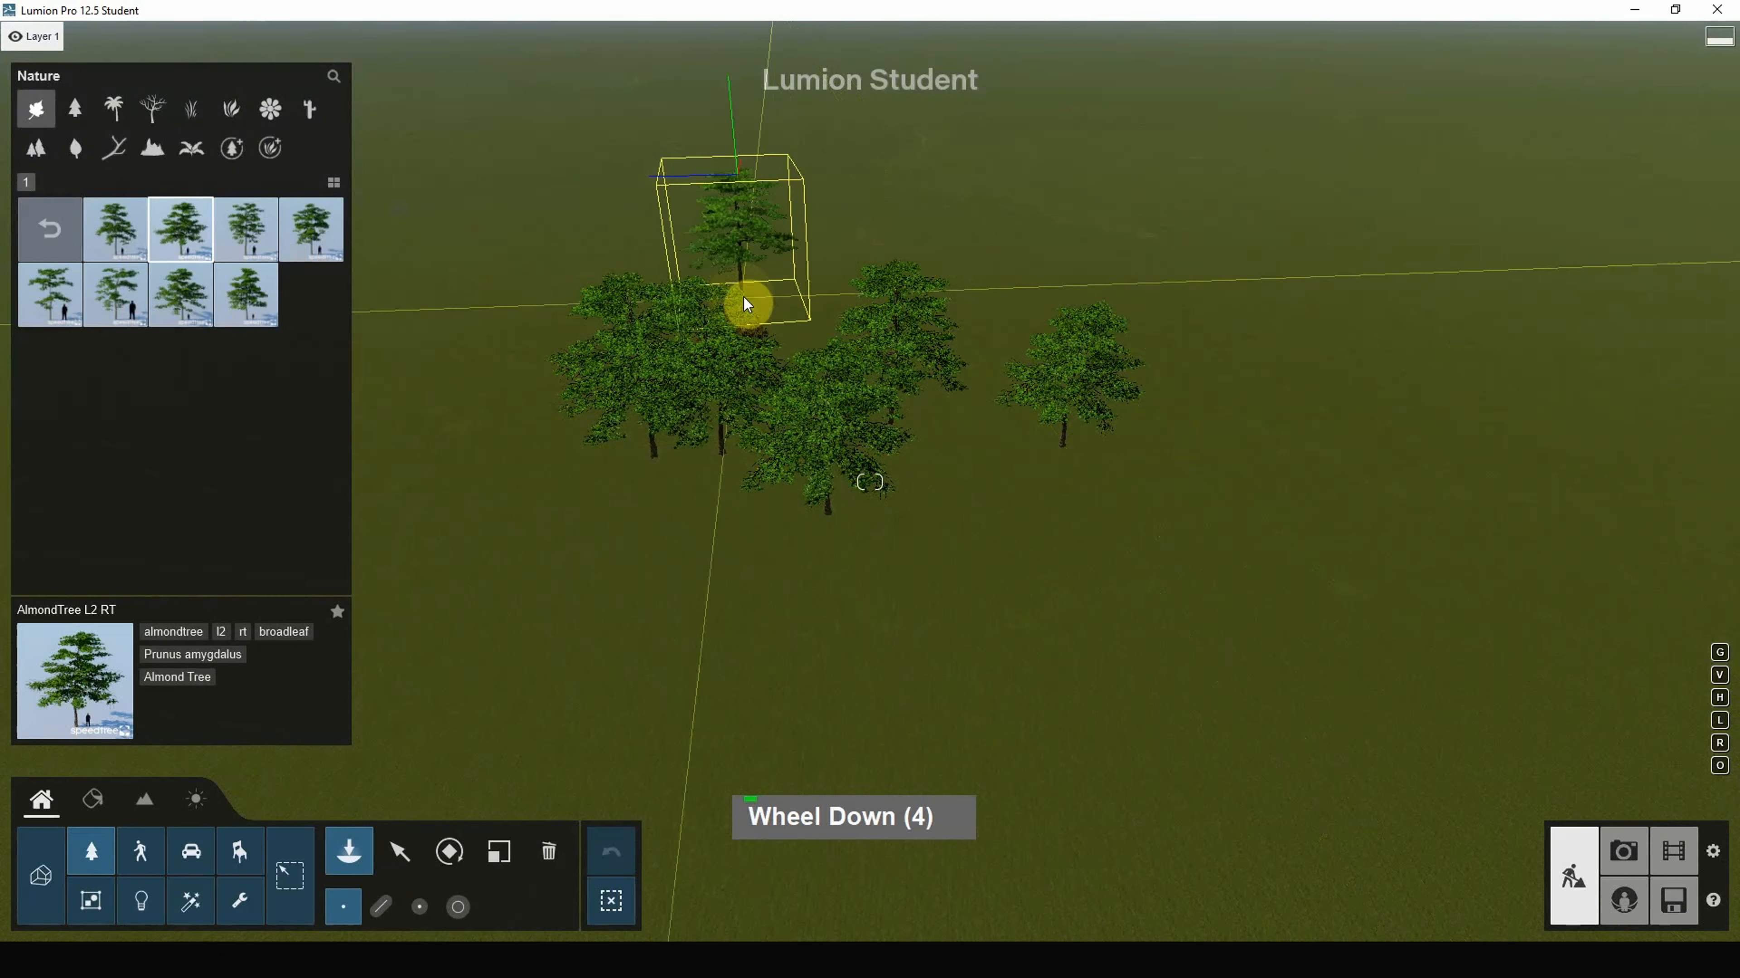
left_click(860, 318)
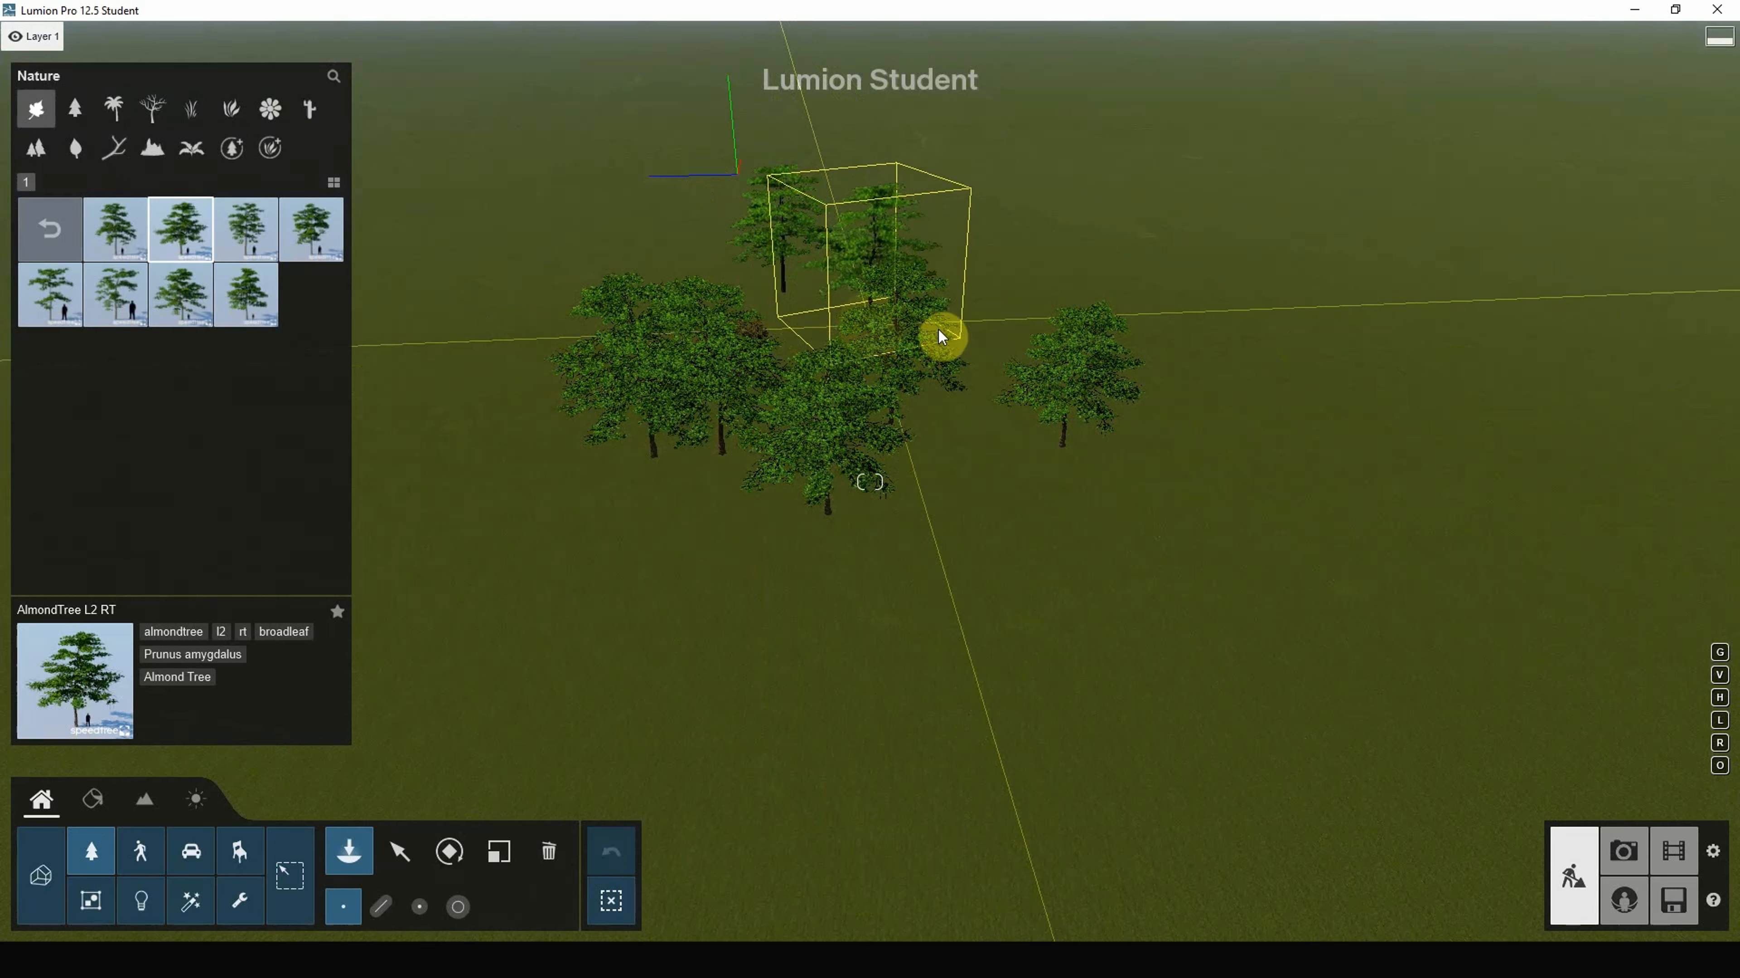
Step: Holding V, plant seven more randomly sized almond trees around the group
key("v")
left_click(1032, 578)
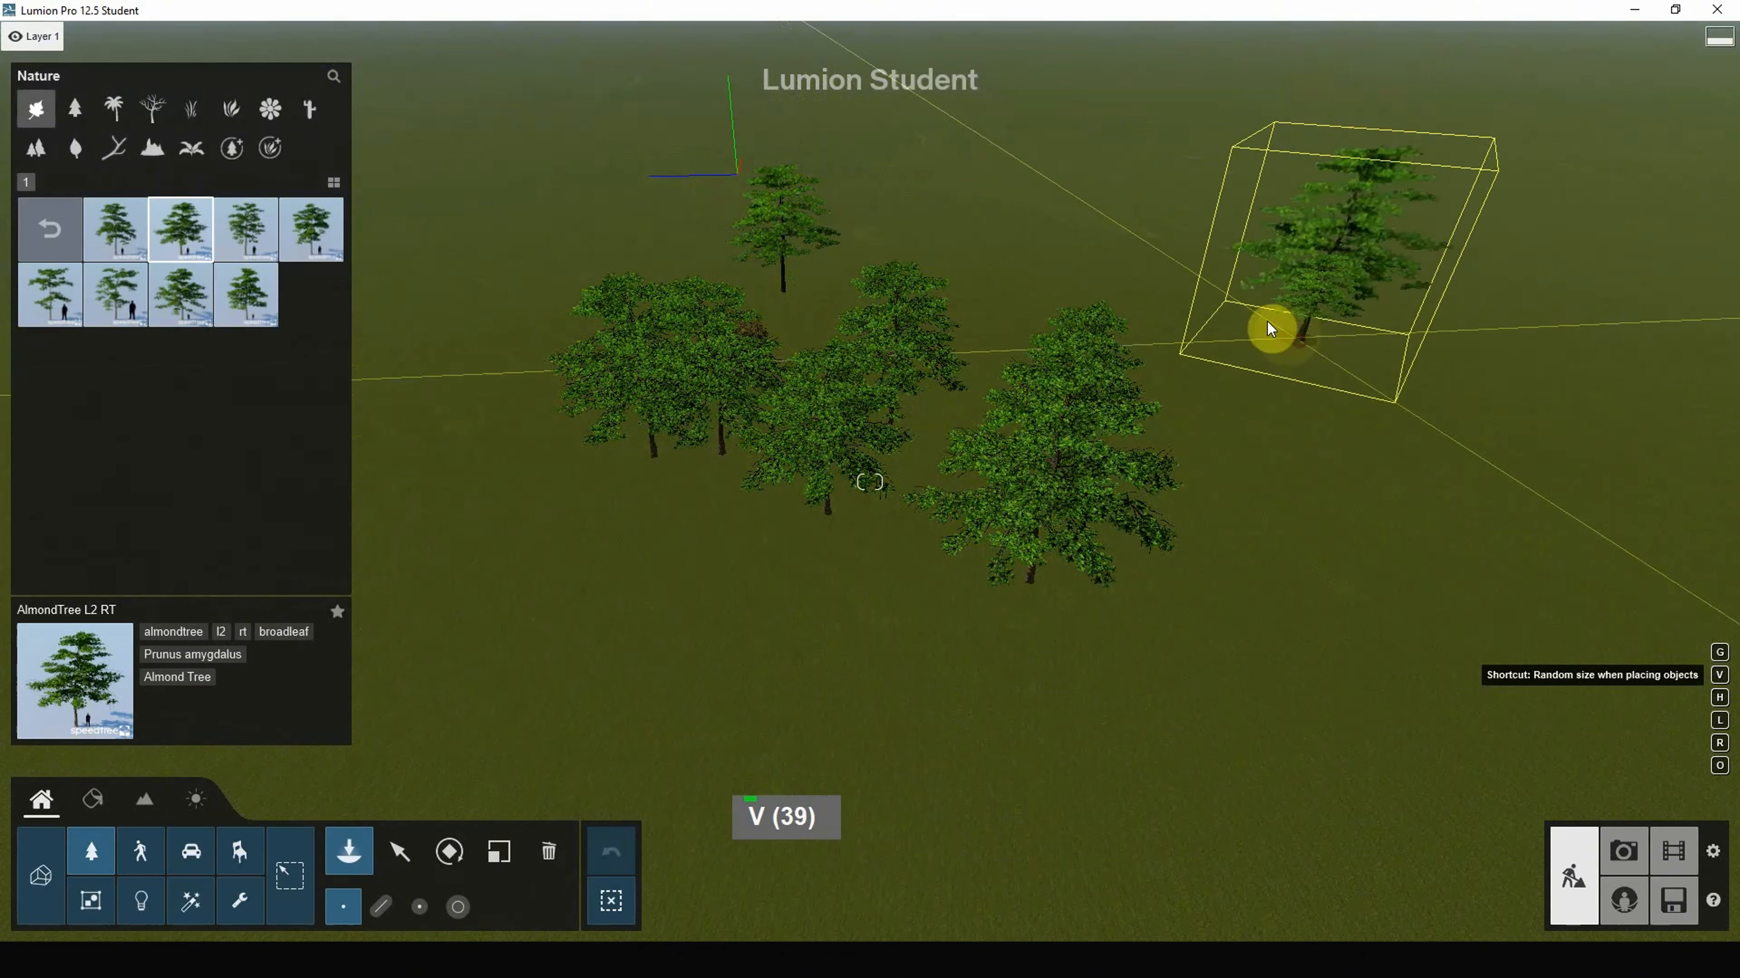
left_click(1266, 329)
left_click(1164, 303)
left_click(1293, 498)
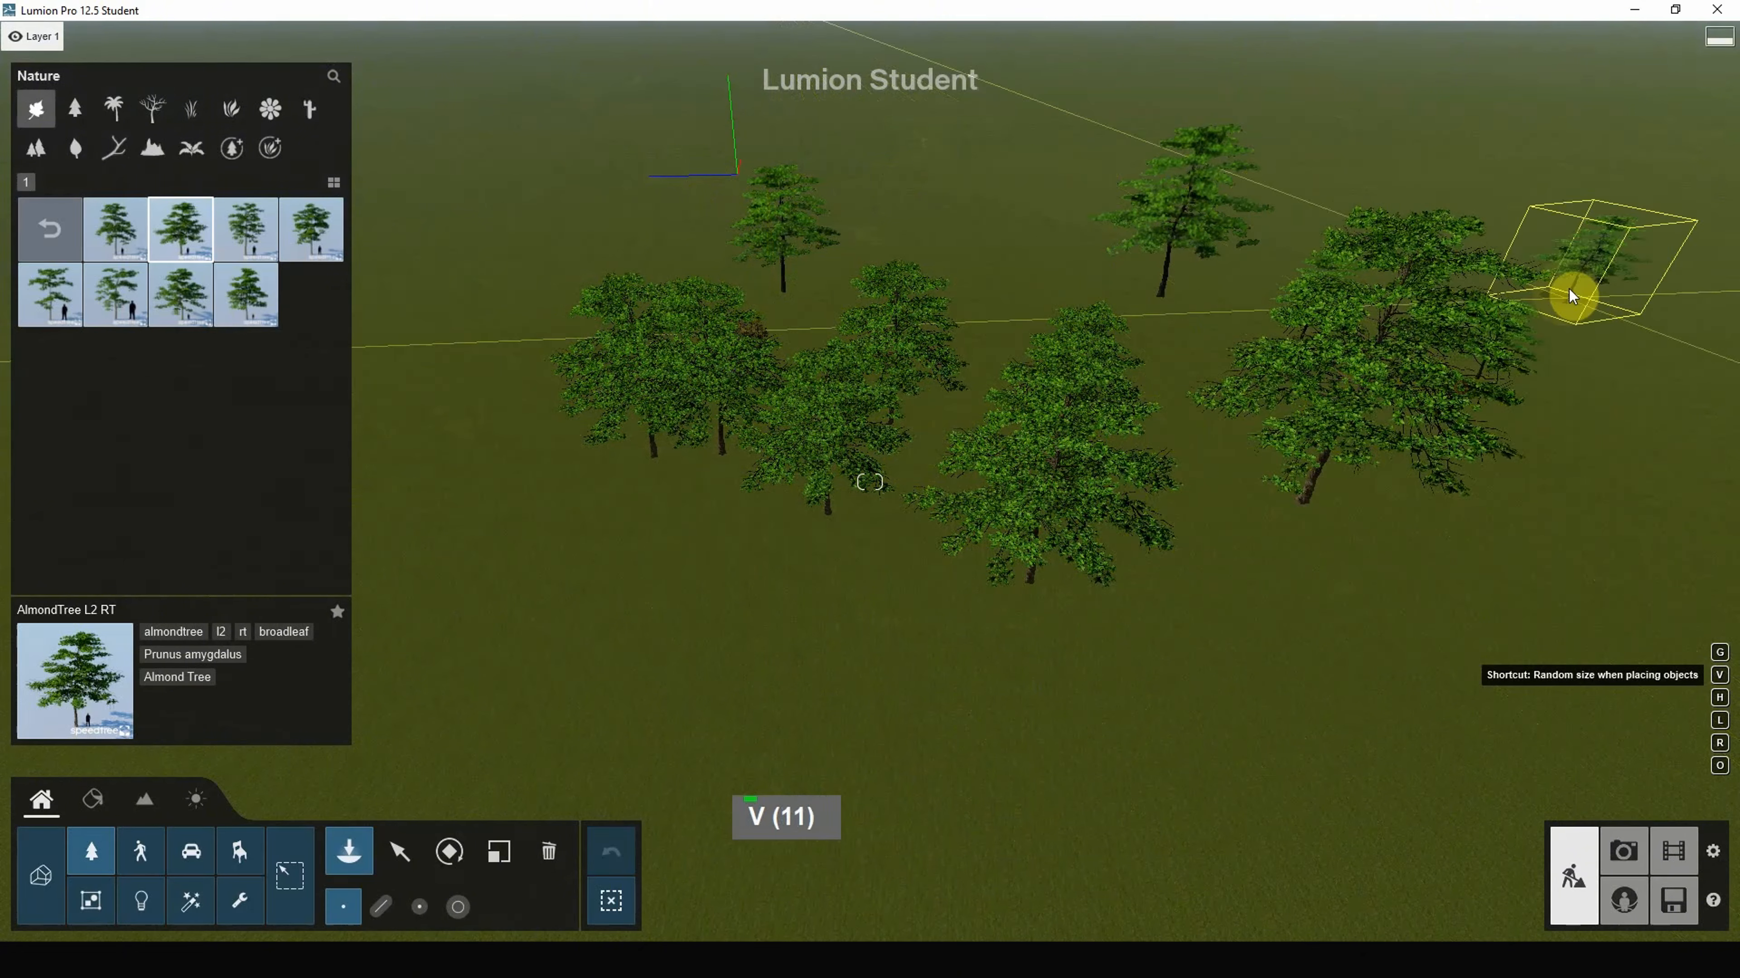
left_click(941, 412)
left_click(652, 568)
left_click(532, 486)
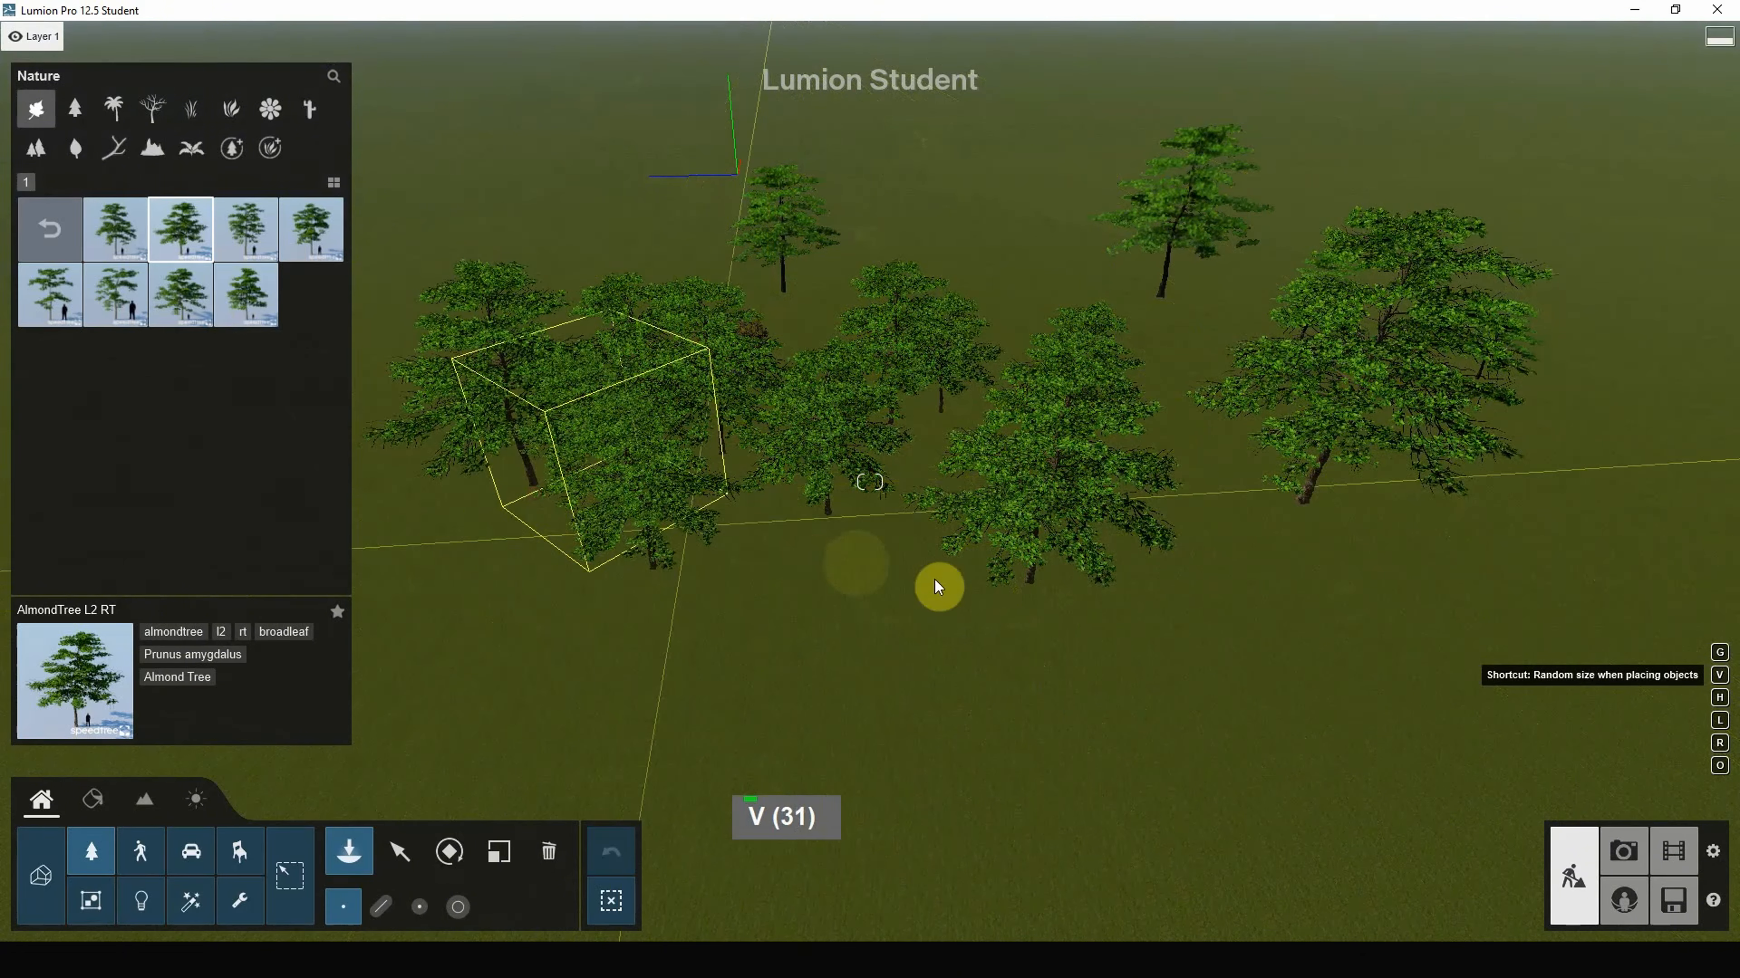
right_click_drag(935, 579, 1169, 590)
scroll(1009, 501, "down", 14)
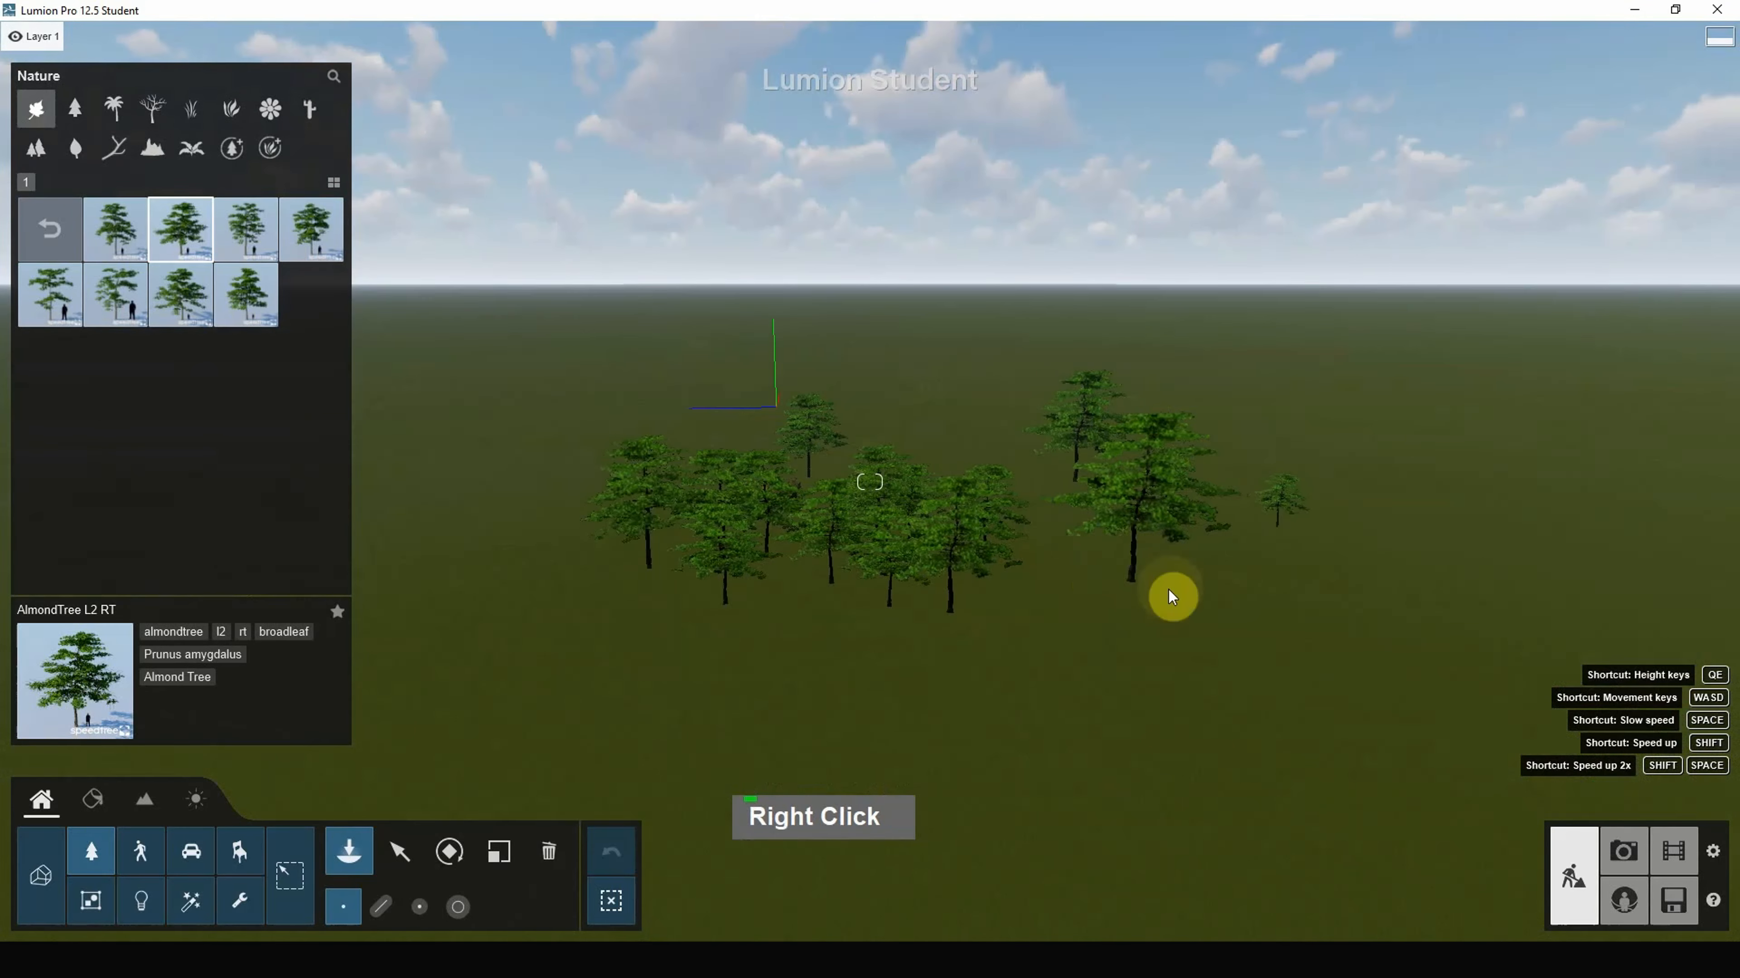
Step: Box-select and delete all 16 almond trees, then return to placing trees
left_click(403, 857)
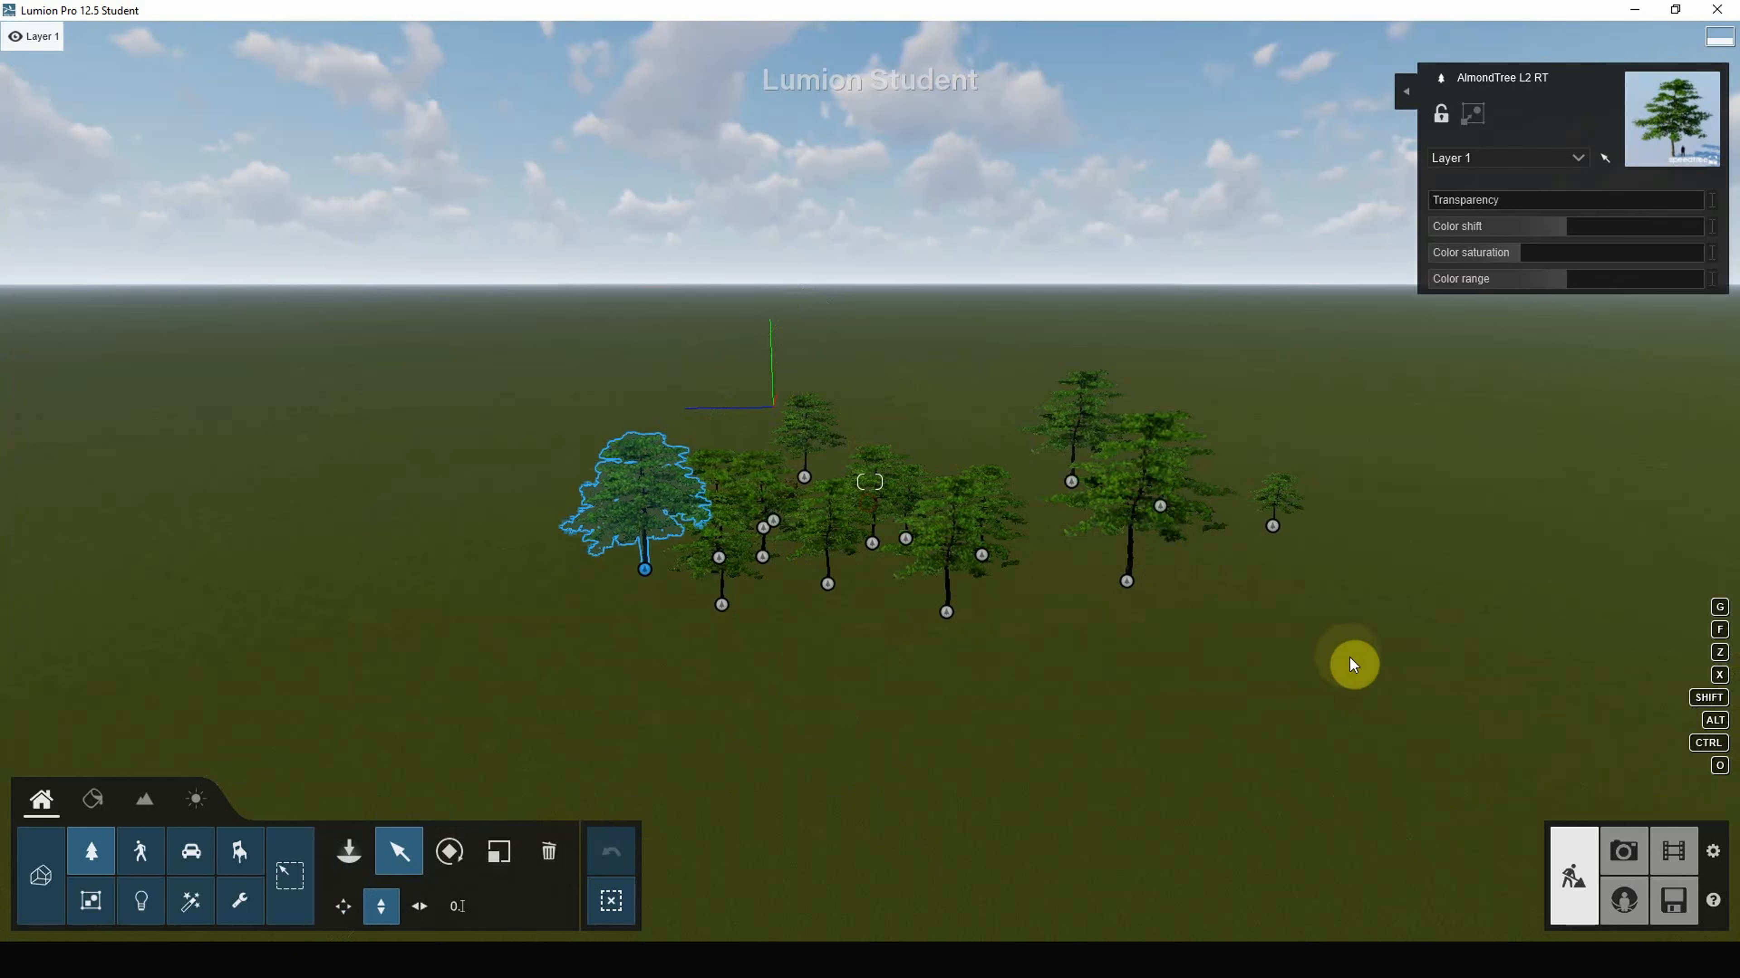
left_click_drag(1361, 719, 485, 386, "ctrl")
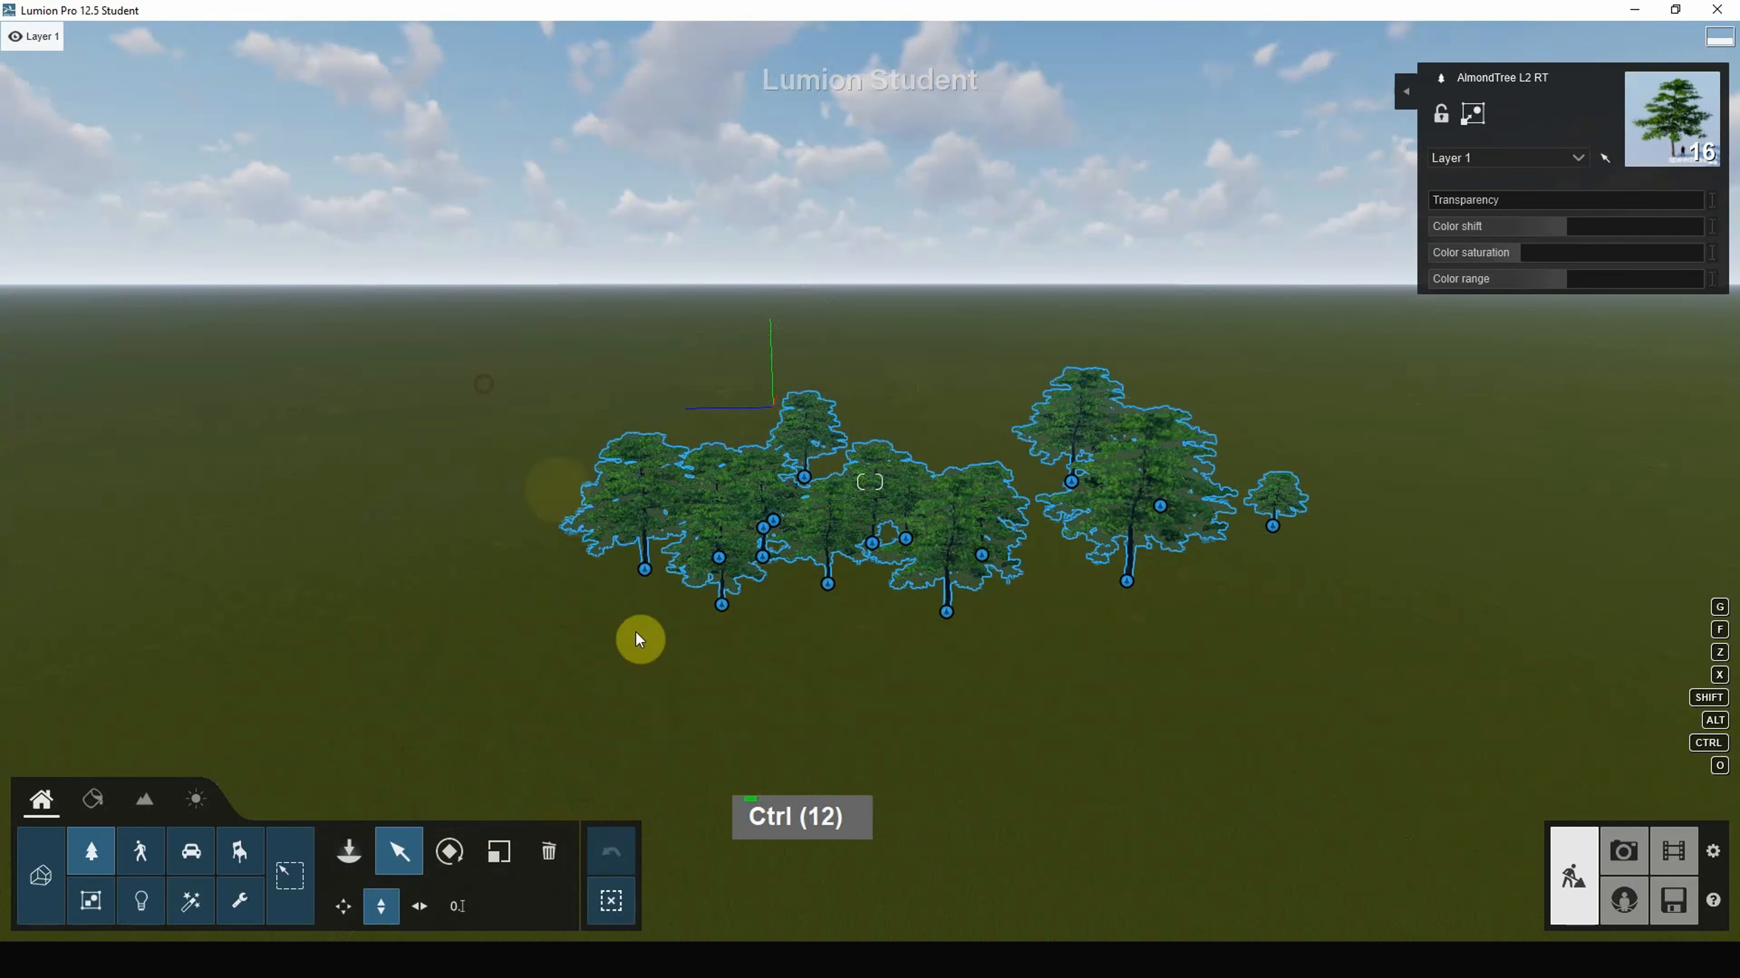
left_click(556, 855)
left_click(946, 612)
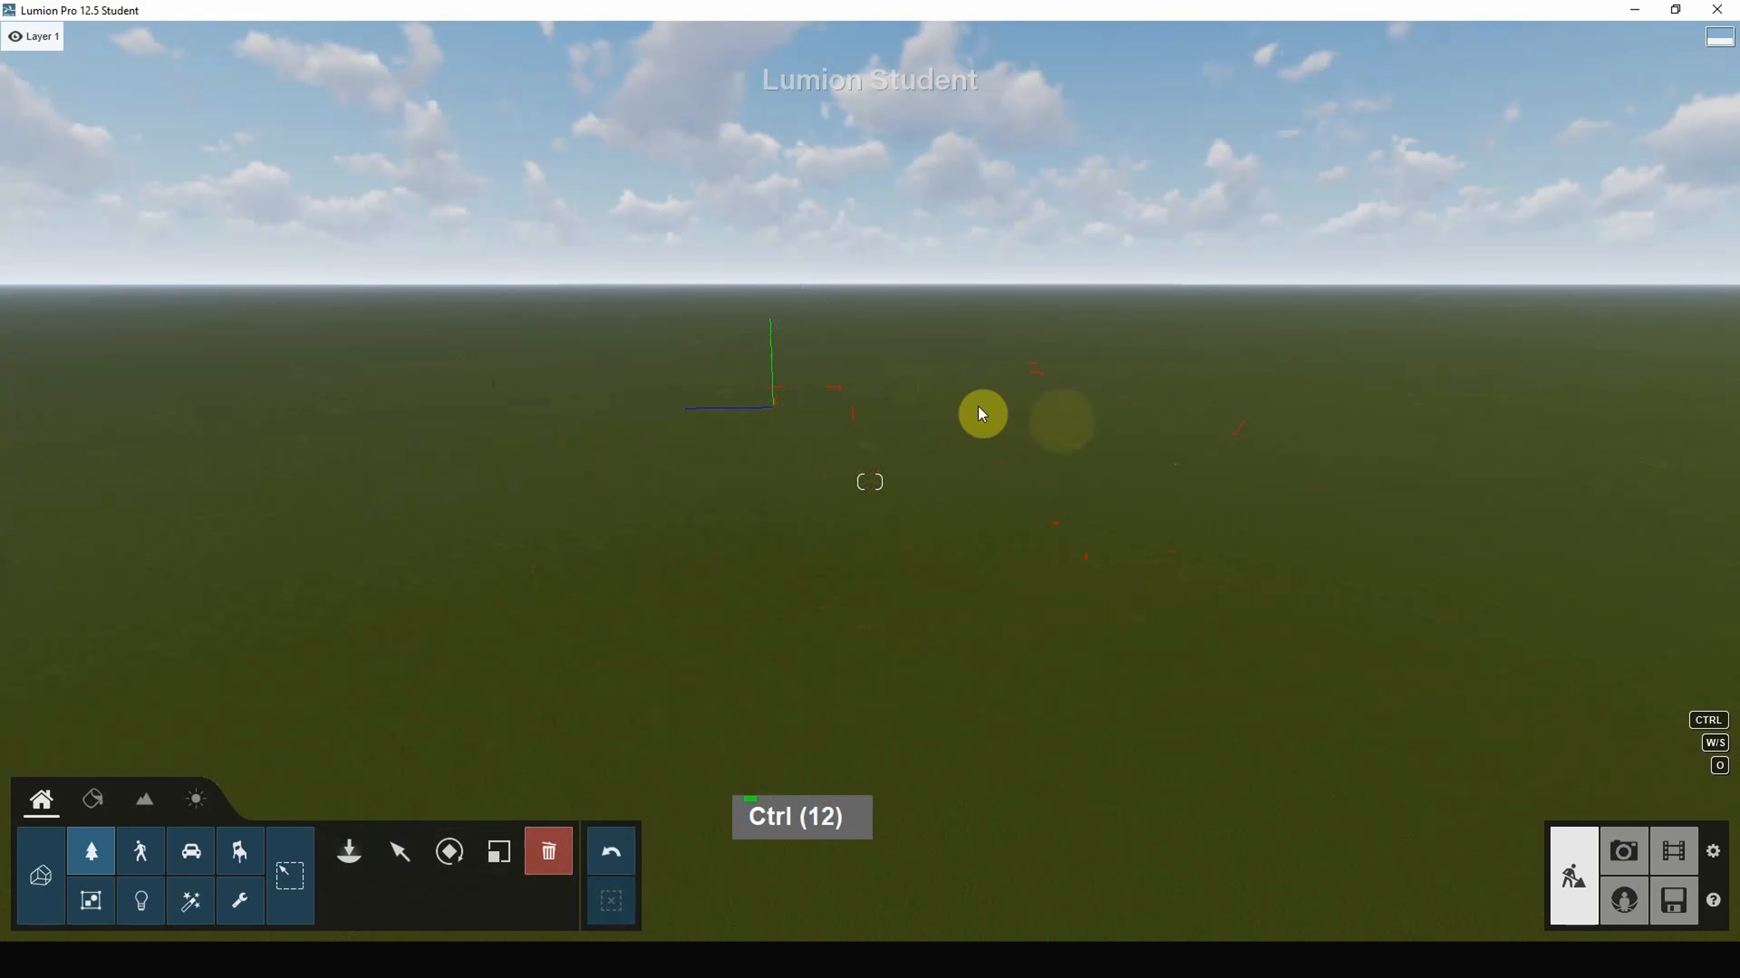
scroll(938, 406, "up", 4)
left_click(361, 854)
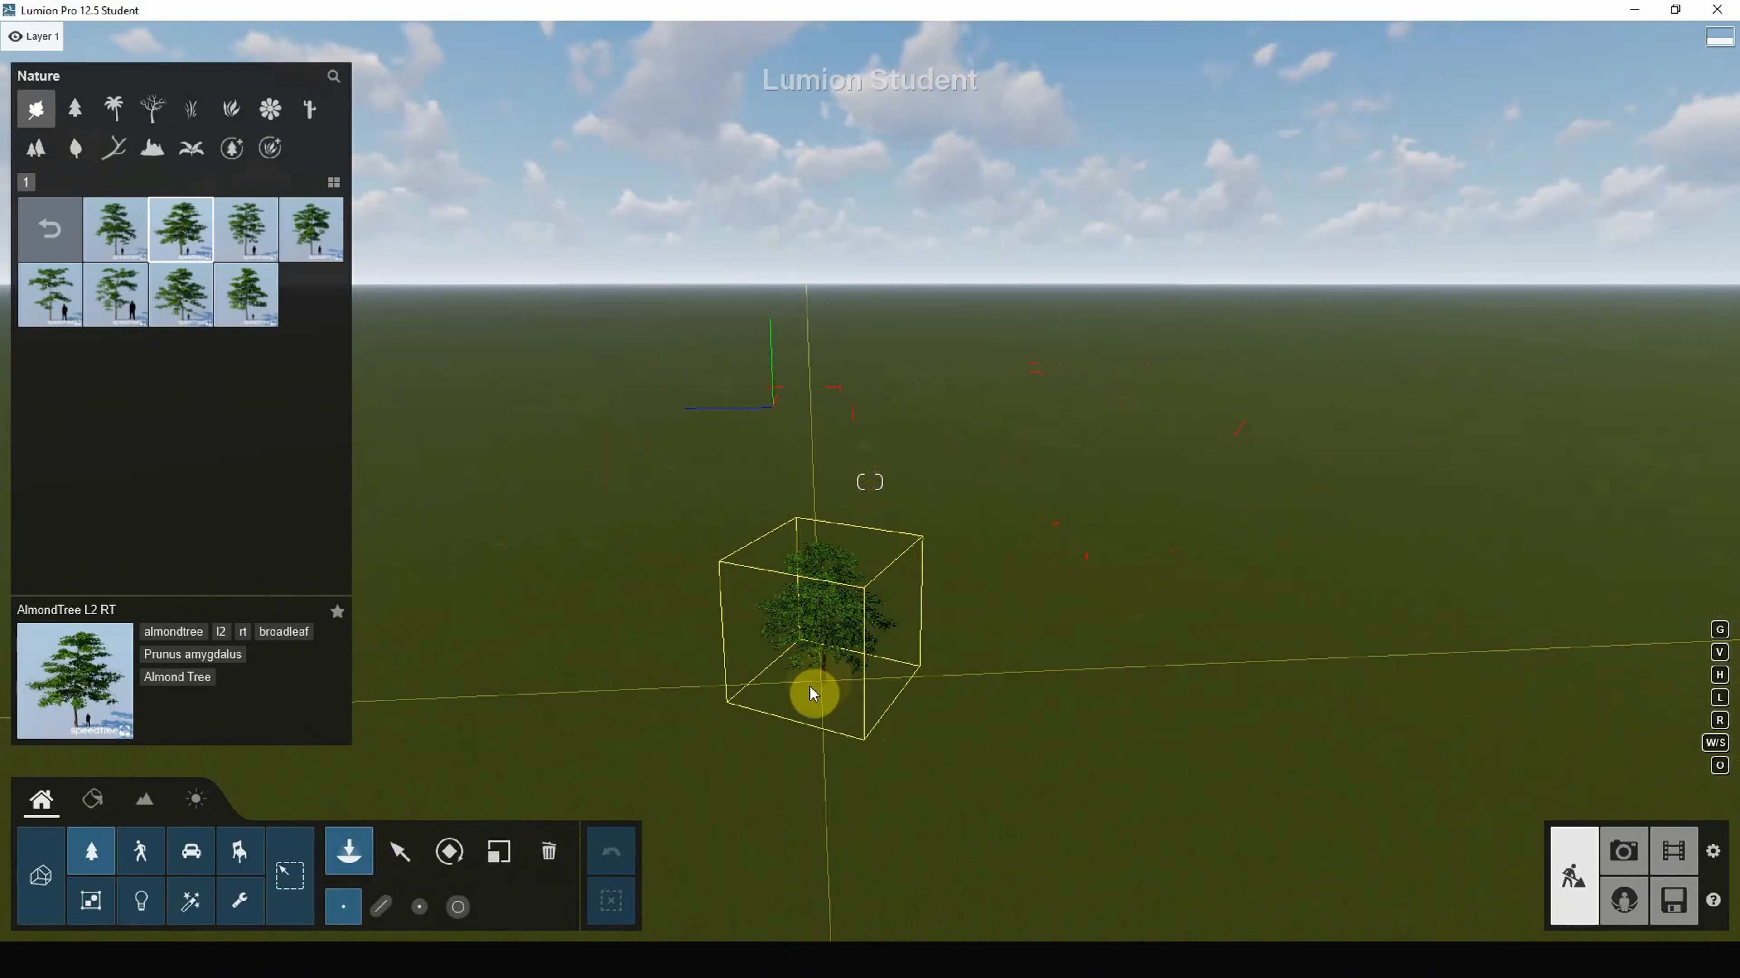
Step: With V held, plant a row of four randomly sized almond trees
key("v")
left_click(808, 688)
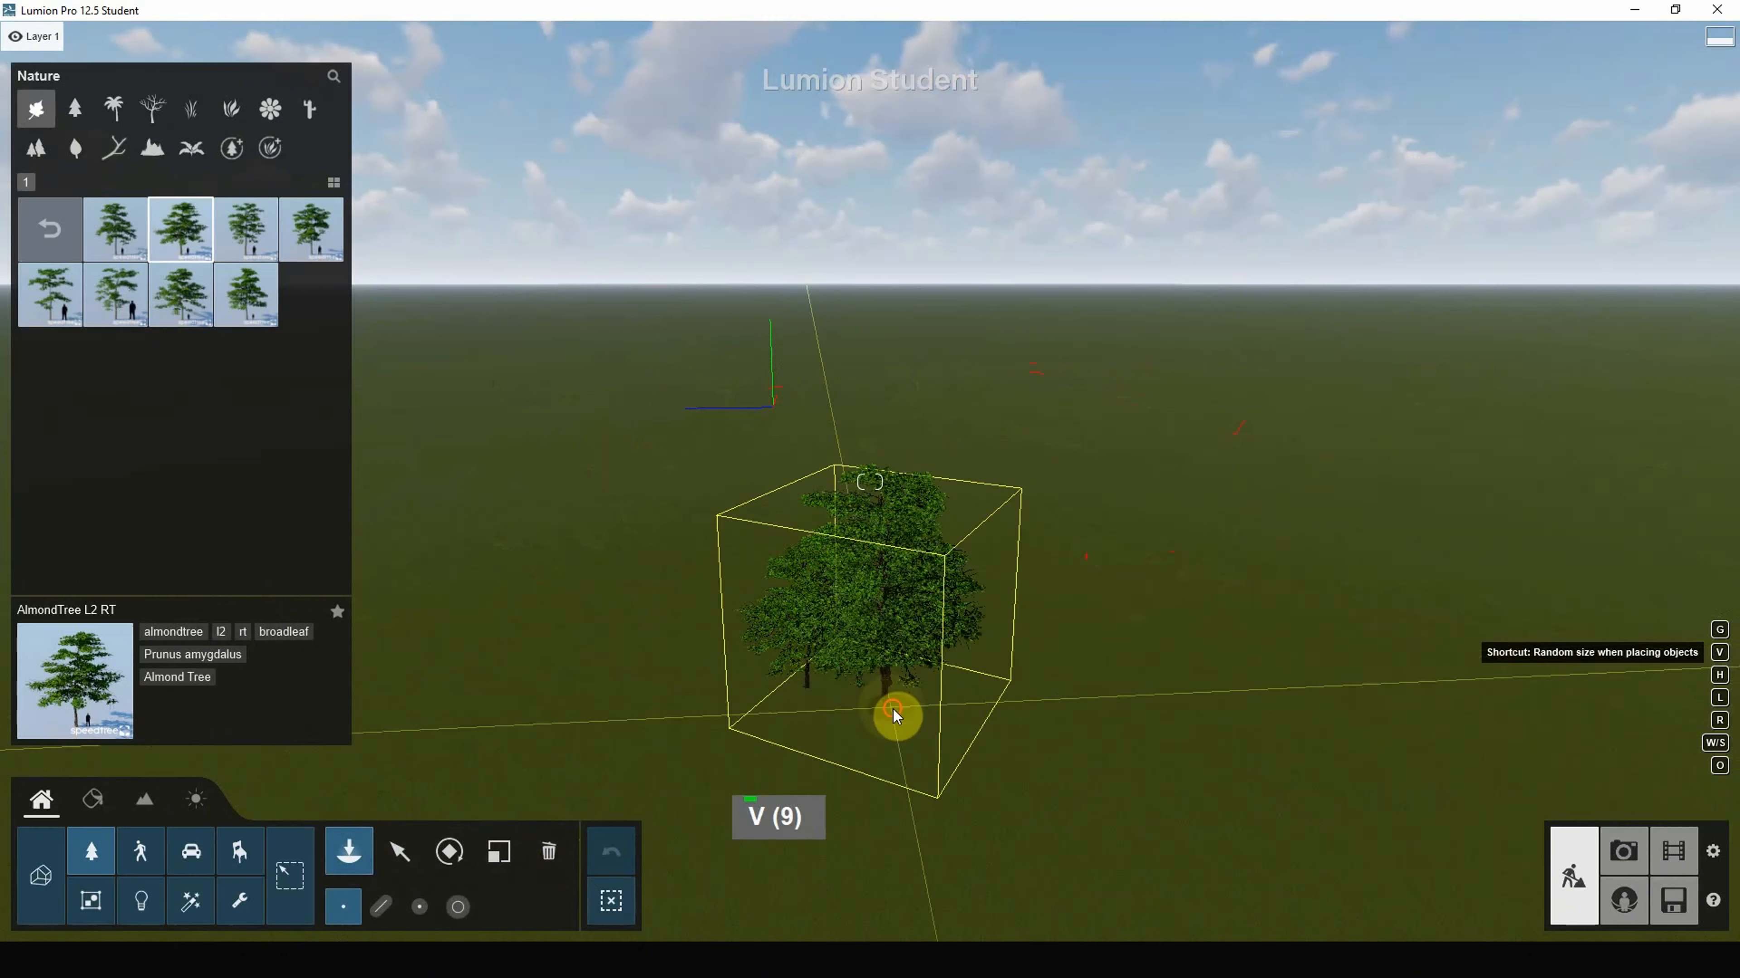
left_click(932, 705)
left_click(1205, 735)
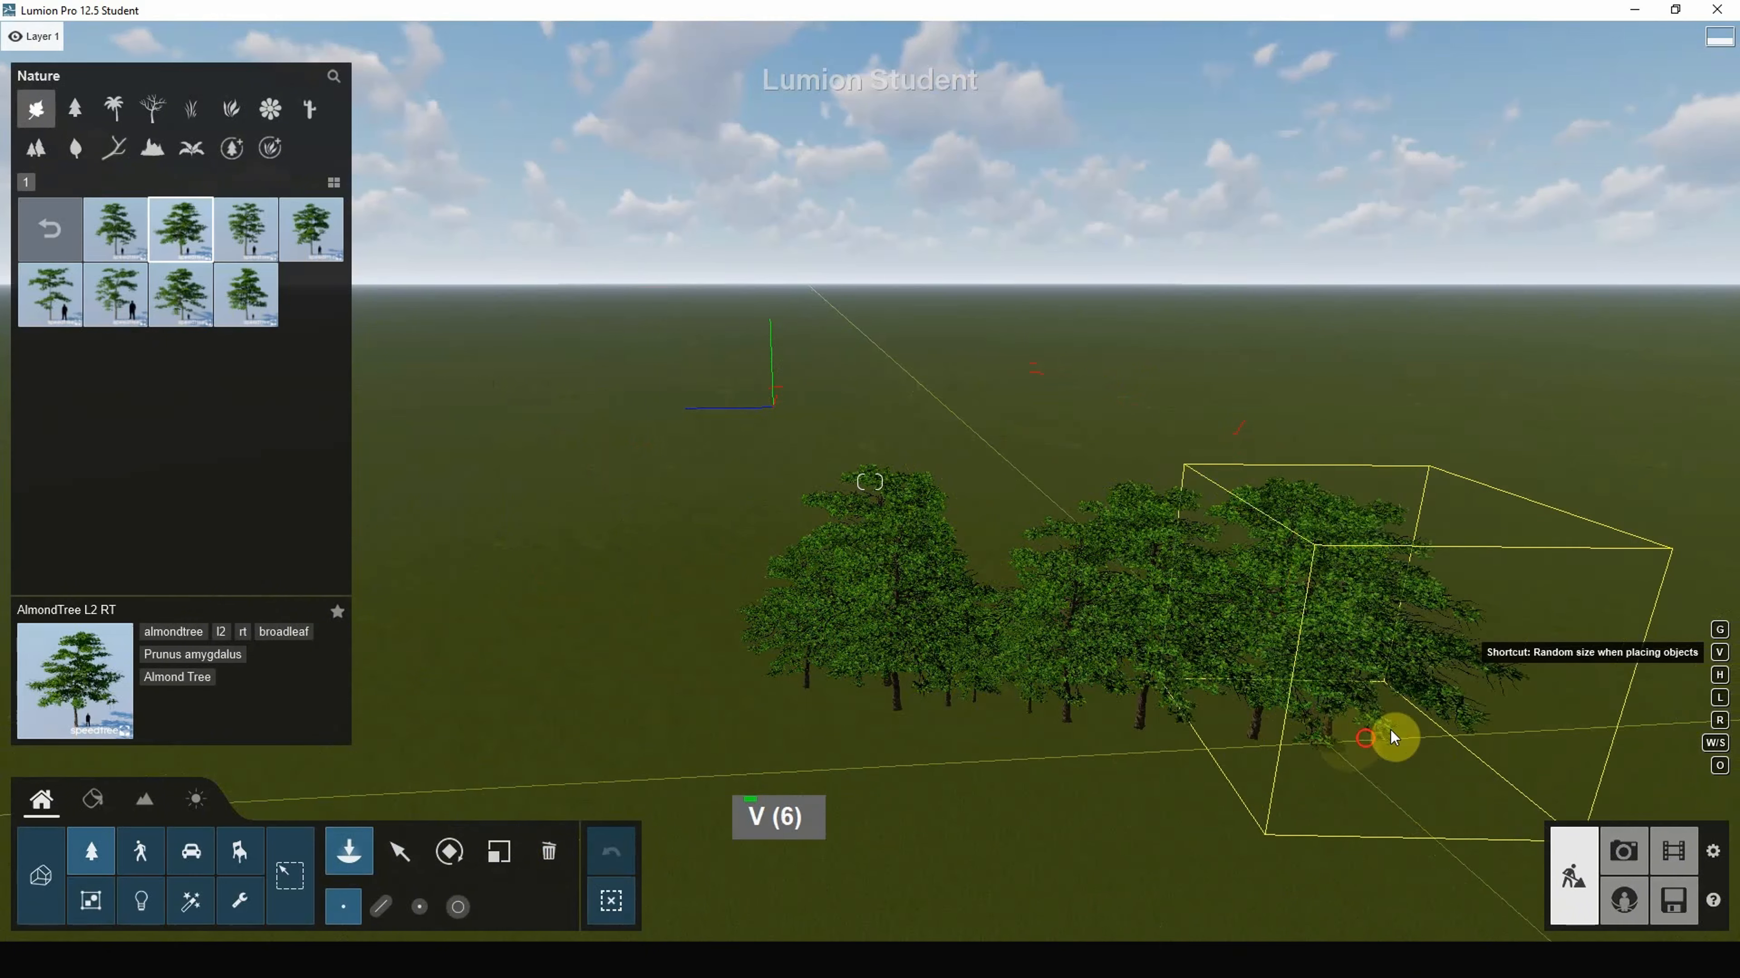
left_click(1391, 730)
Step: Fly the camera toward the row and plant a large almond tree in front
scroll(1217, 719, "up", 2)
key("e")
key("e")
key("e")
key("e")
key("e")
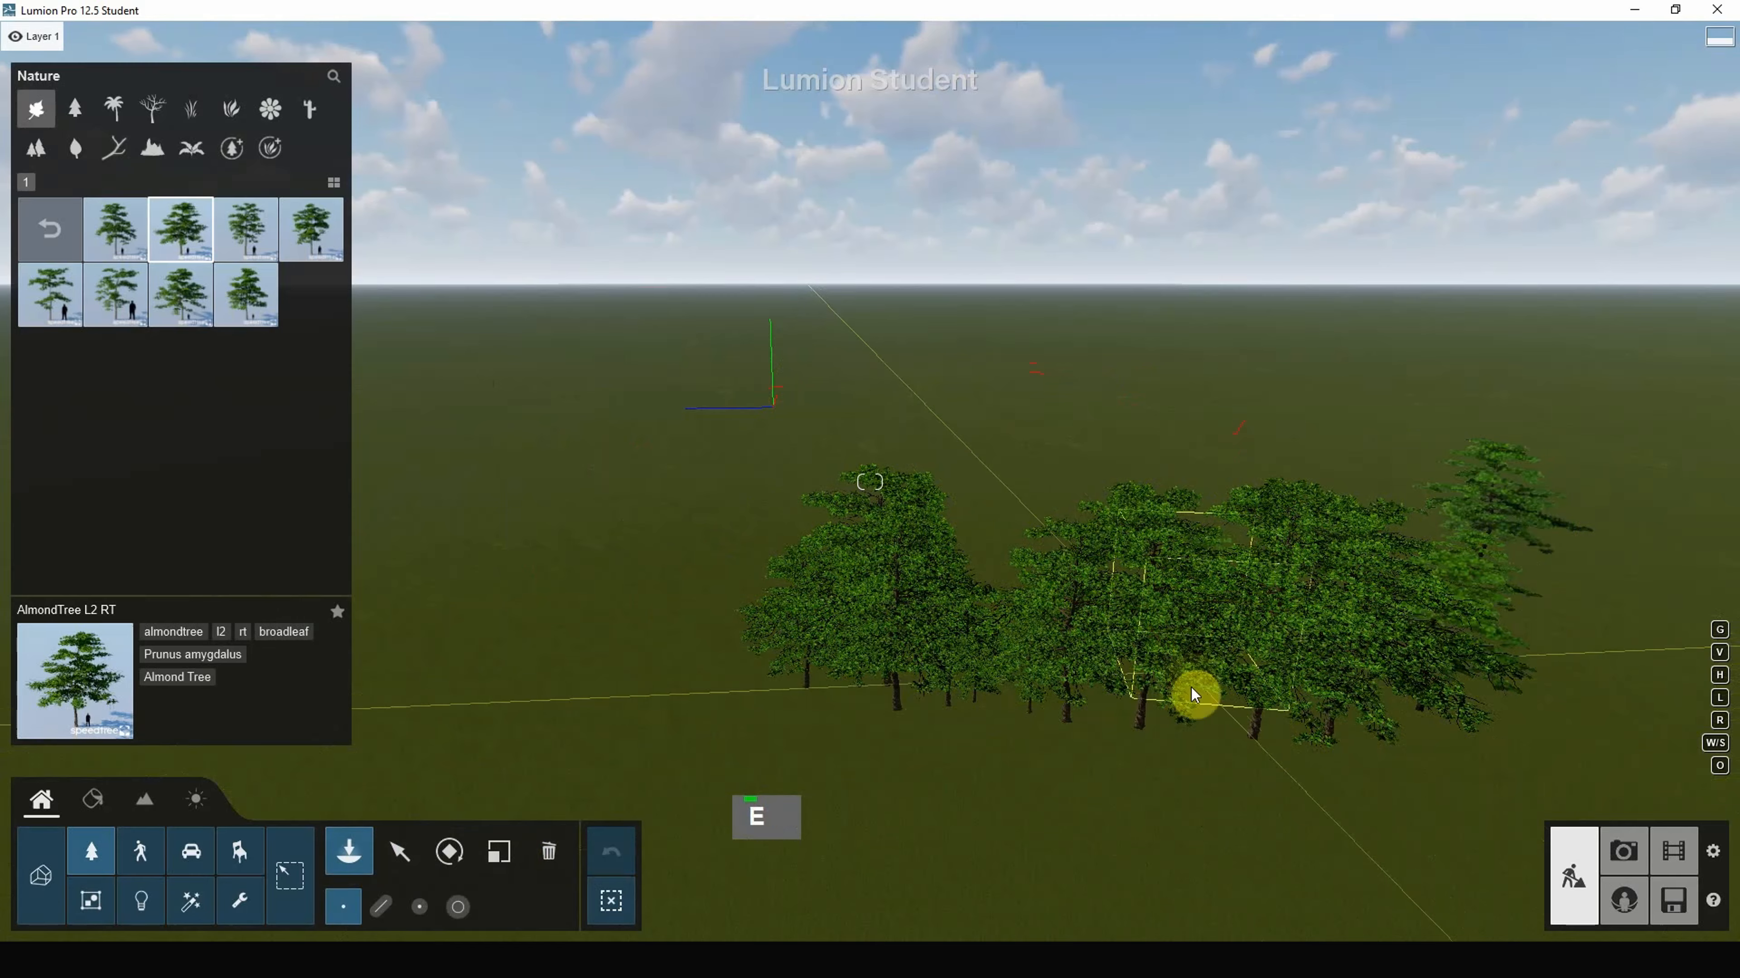
right_click_drag(1052, 695, 943, 851)
key("e")
key("e")
key("e")
key("e")
key("e")
key("e")
key("e")
key("e")
key("e")
key("e")
key("e")
key("e")
key("e")
key("e")
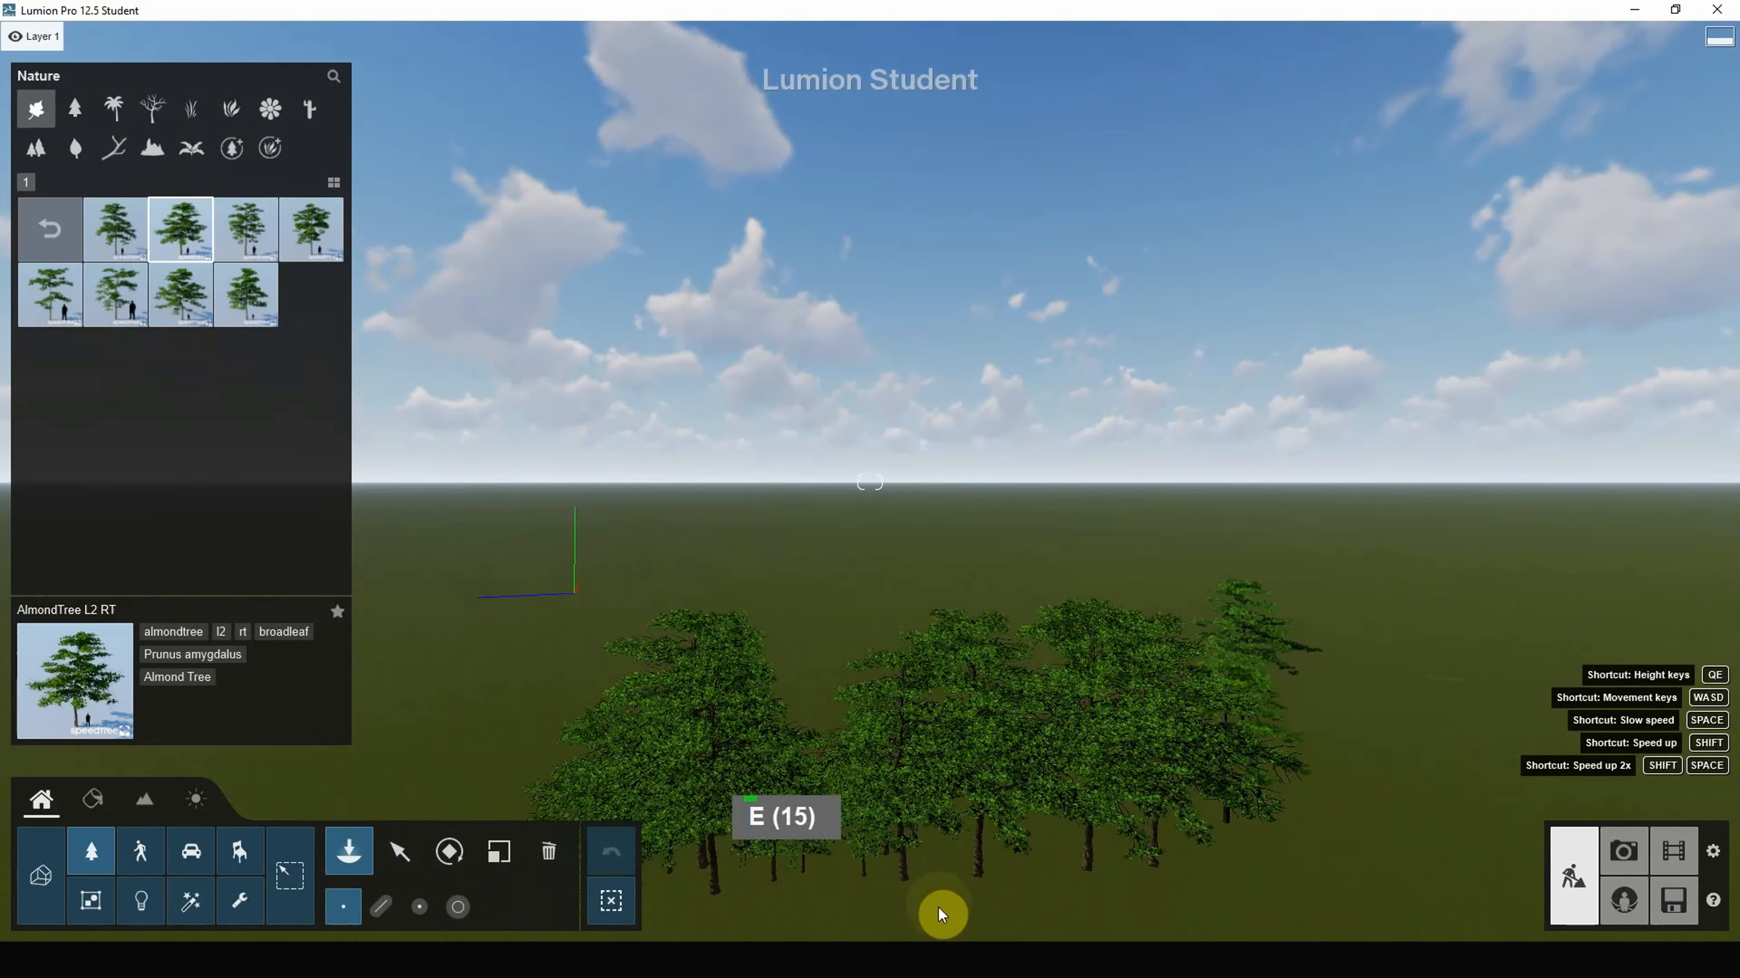
key("shift")
key("shift")
key("shift")
key("shift")
key("shift")
key("shift")
key("shift")
key("shift")
key("shift")
key("shift")
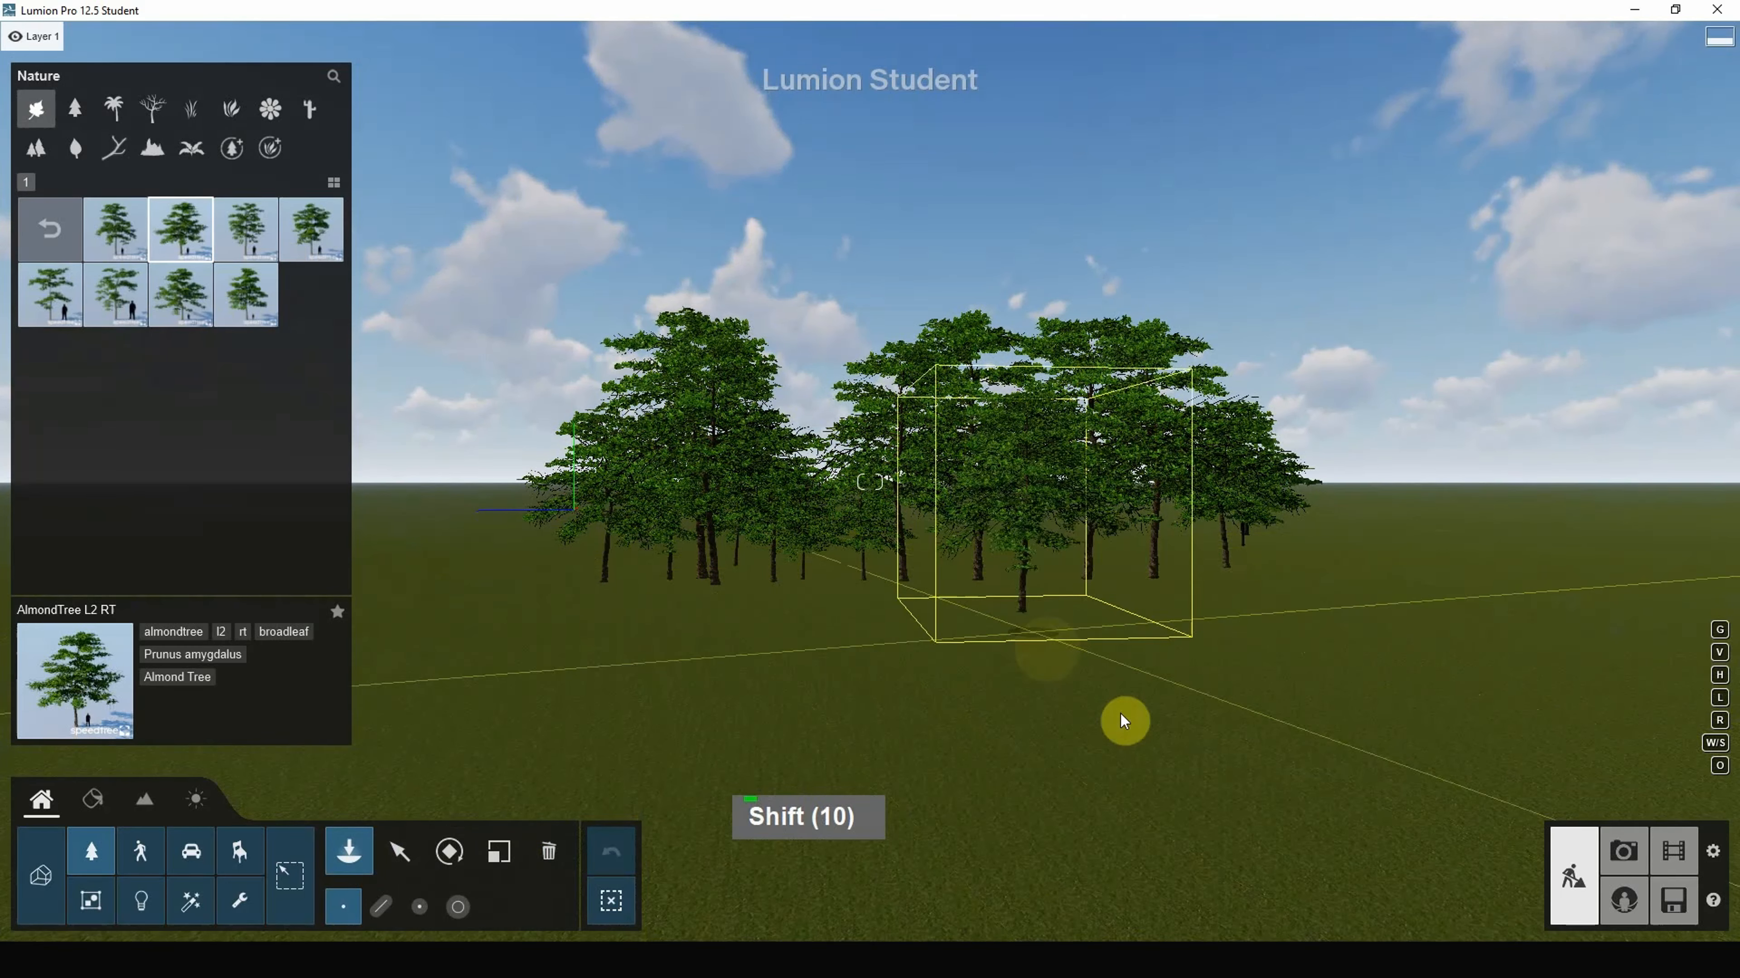
left_click(1142, 733)
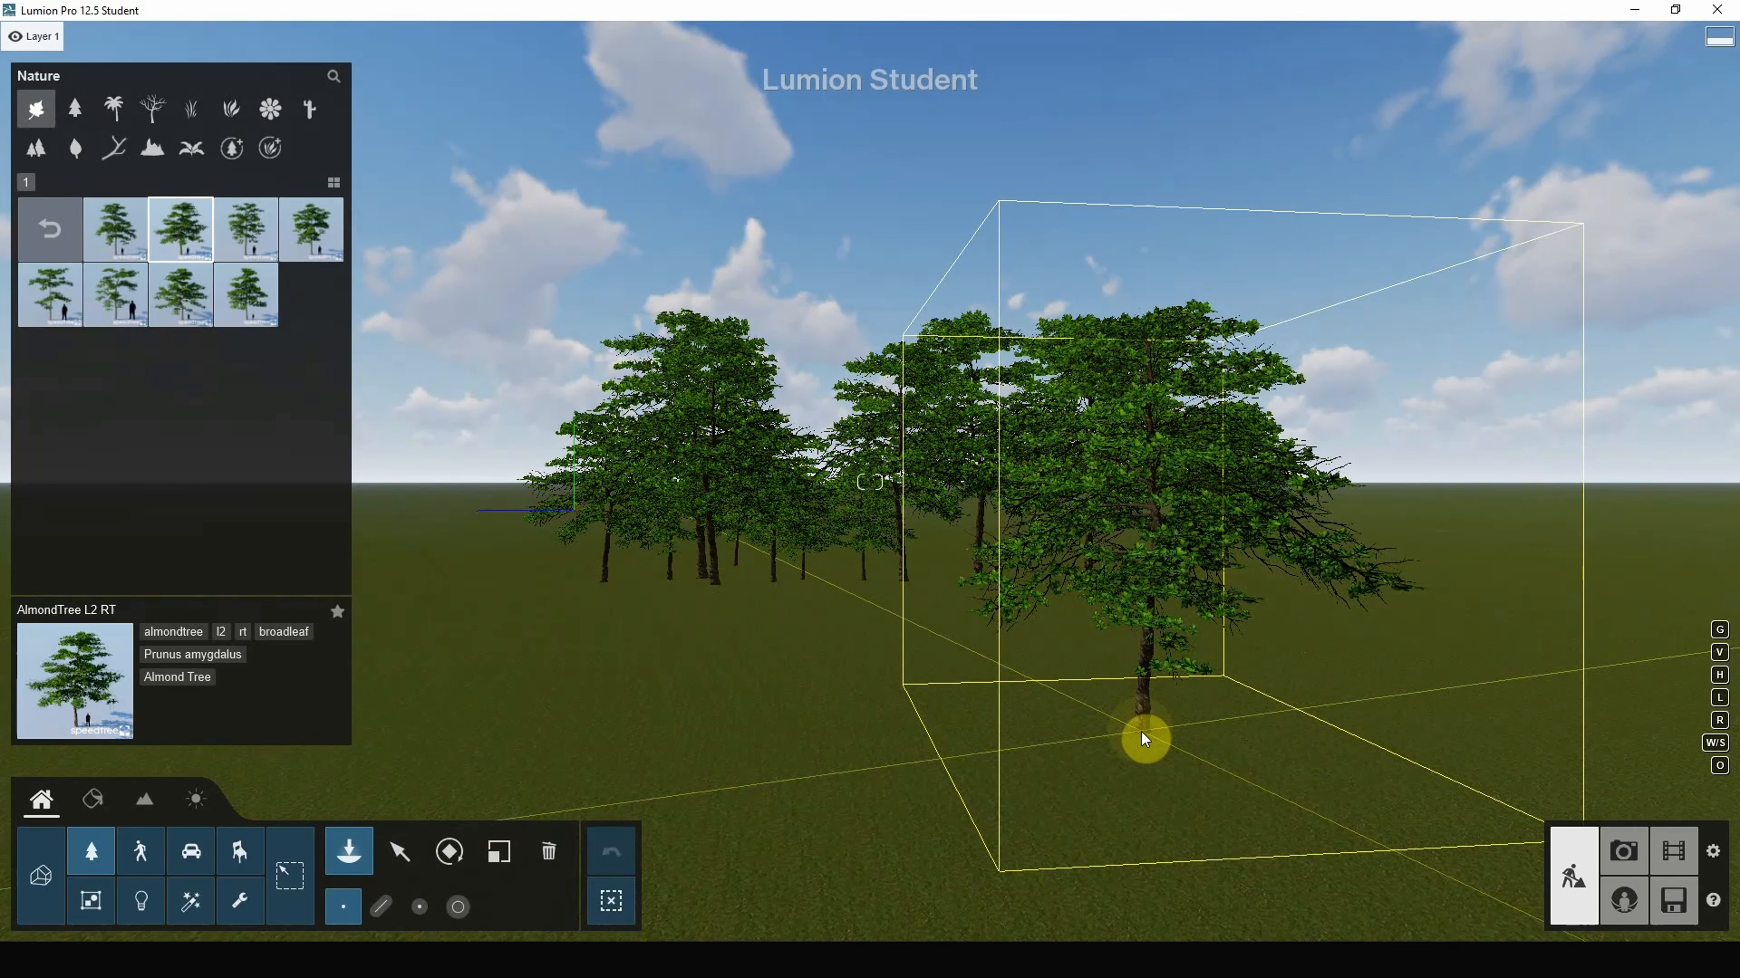
key("Return")
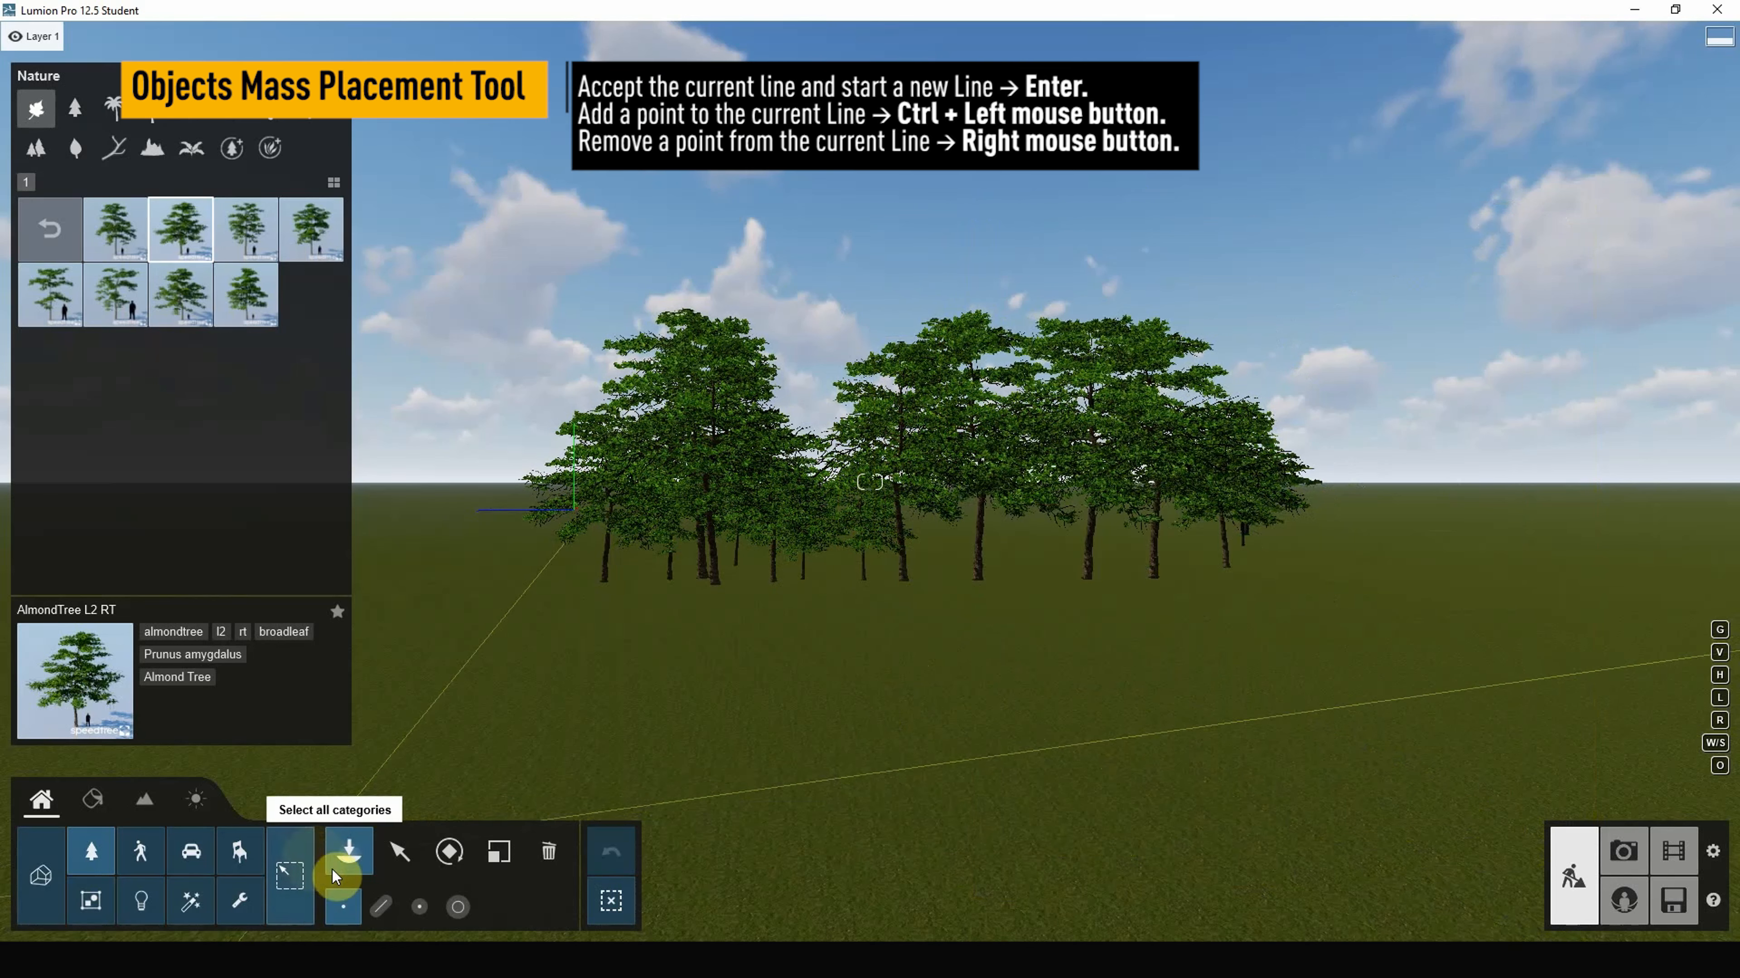
Step: Start Mass placement and set the start and end points of the tree line
left_click(391, 910)
right_click_drag(841, 642, 889, 621)
scroll(947, 634, "down", 7)
scroll(1033, 695, "down", 16)
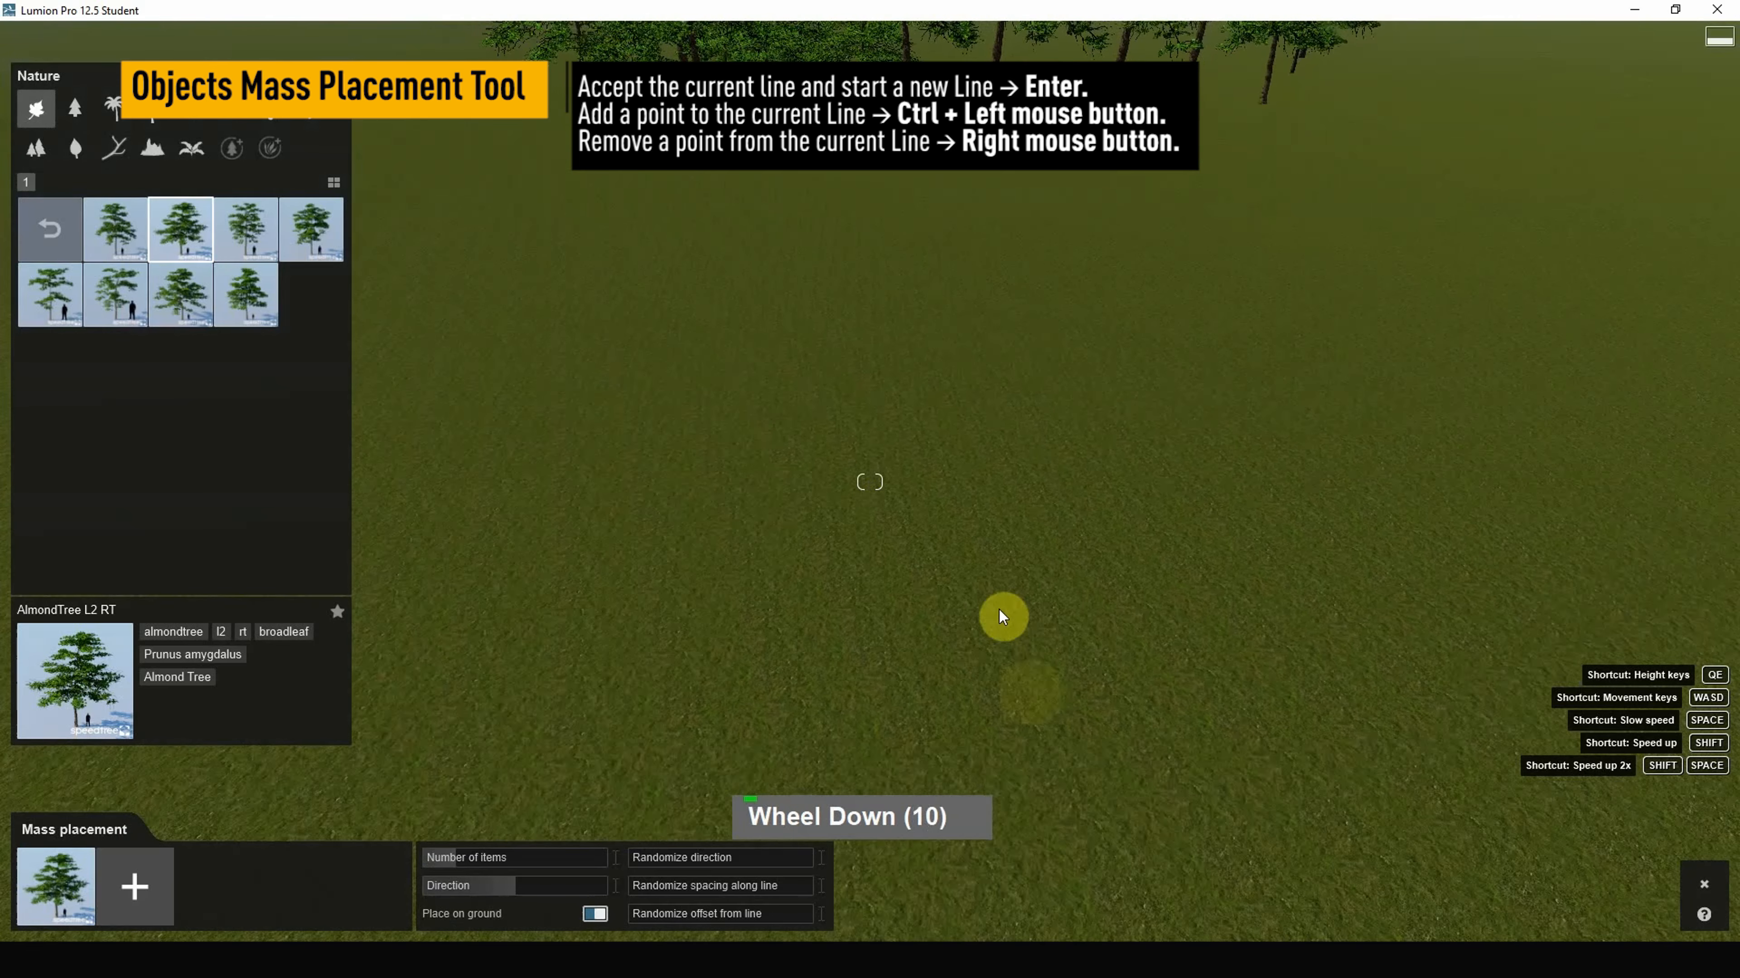
right_click_drag(962, 635, 955, 612)
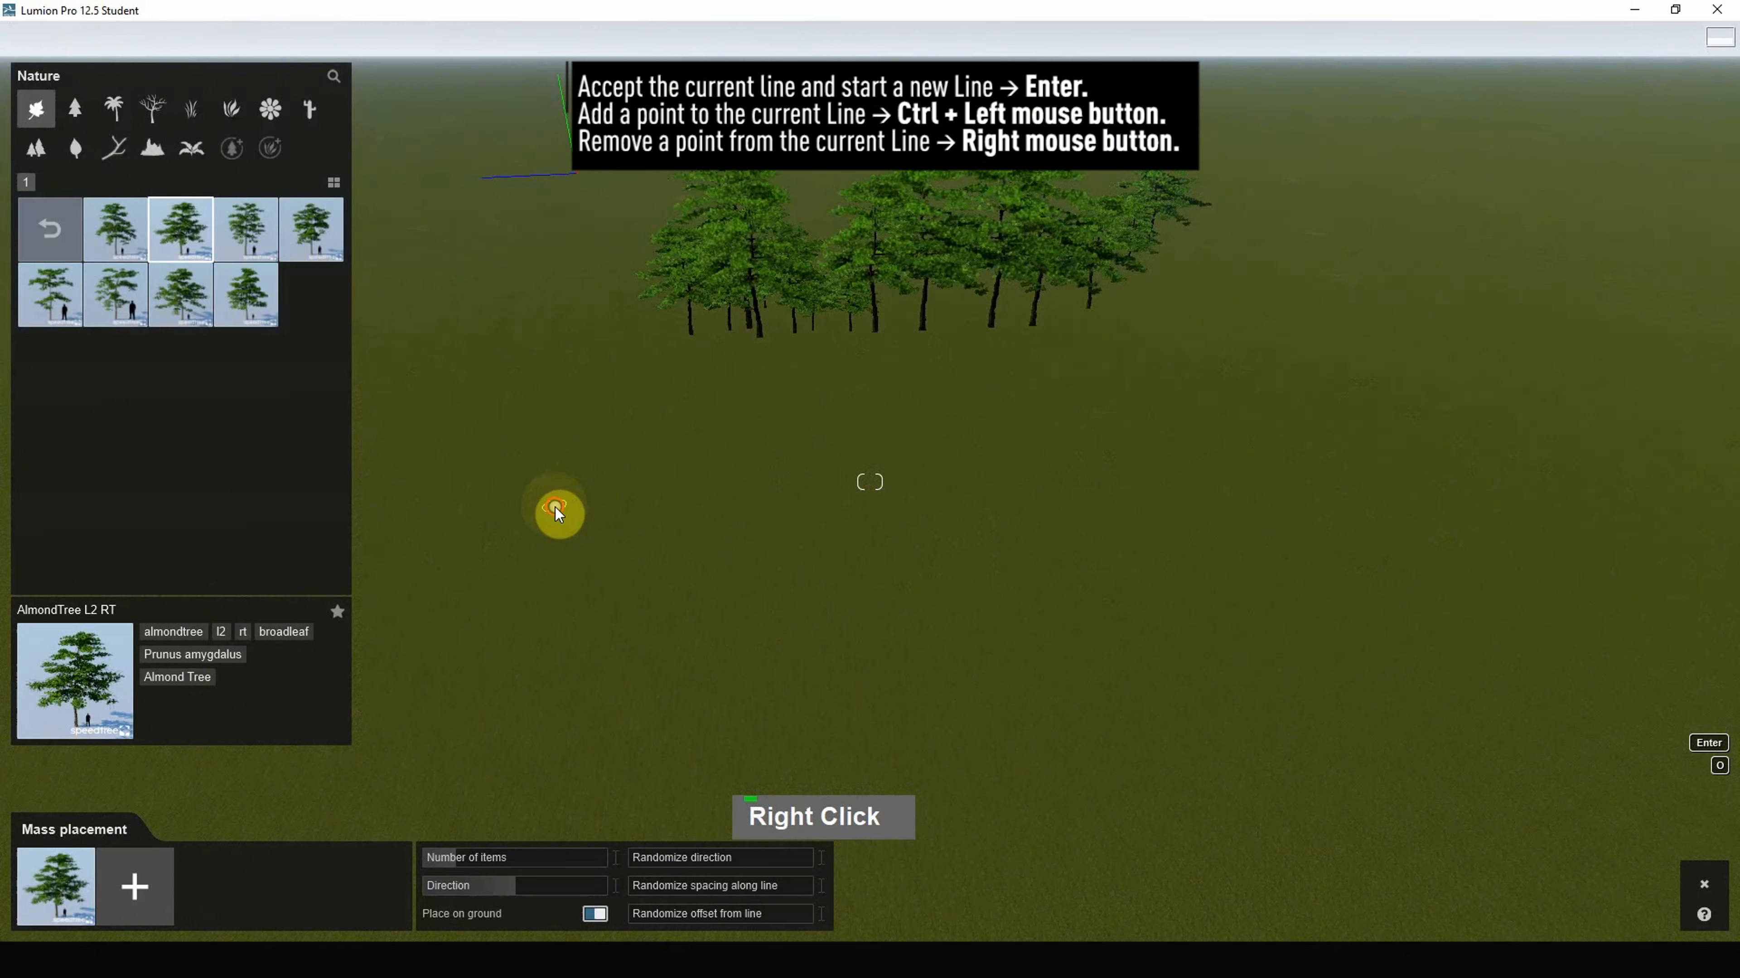
left_click(555, 506)
left_click(965, 550)
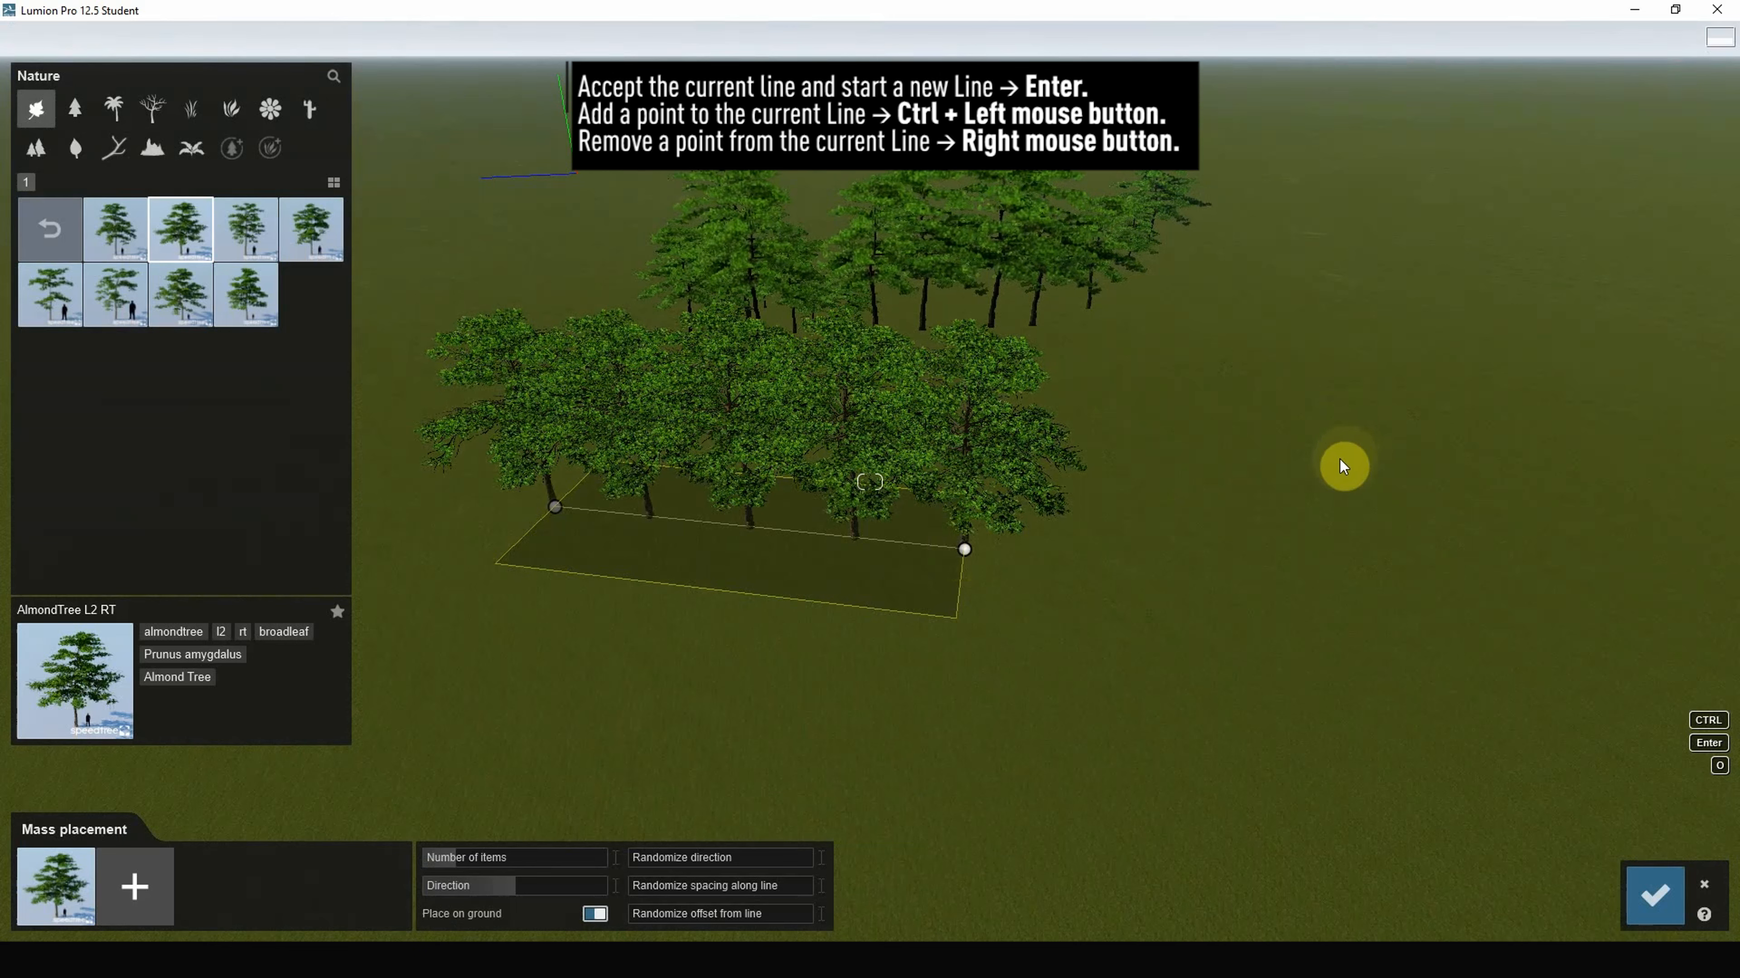
Step: Ctrl+click to add bend points to the line, removing and undoing an extra point
key("ctrl")
left_click(1451, 459, "ctrl")
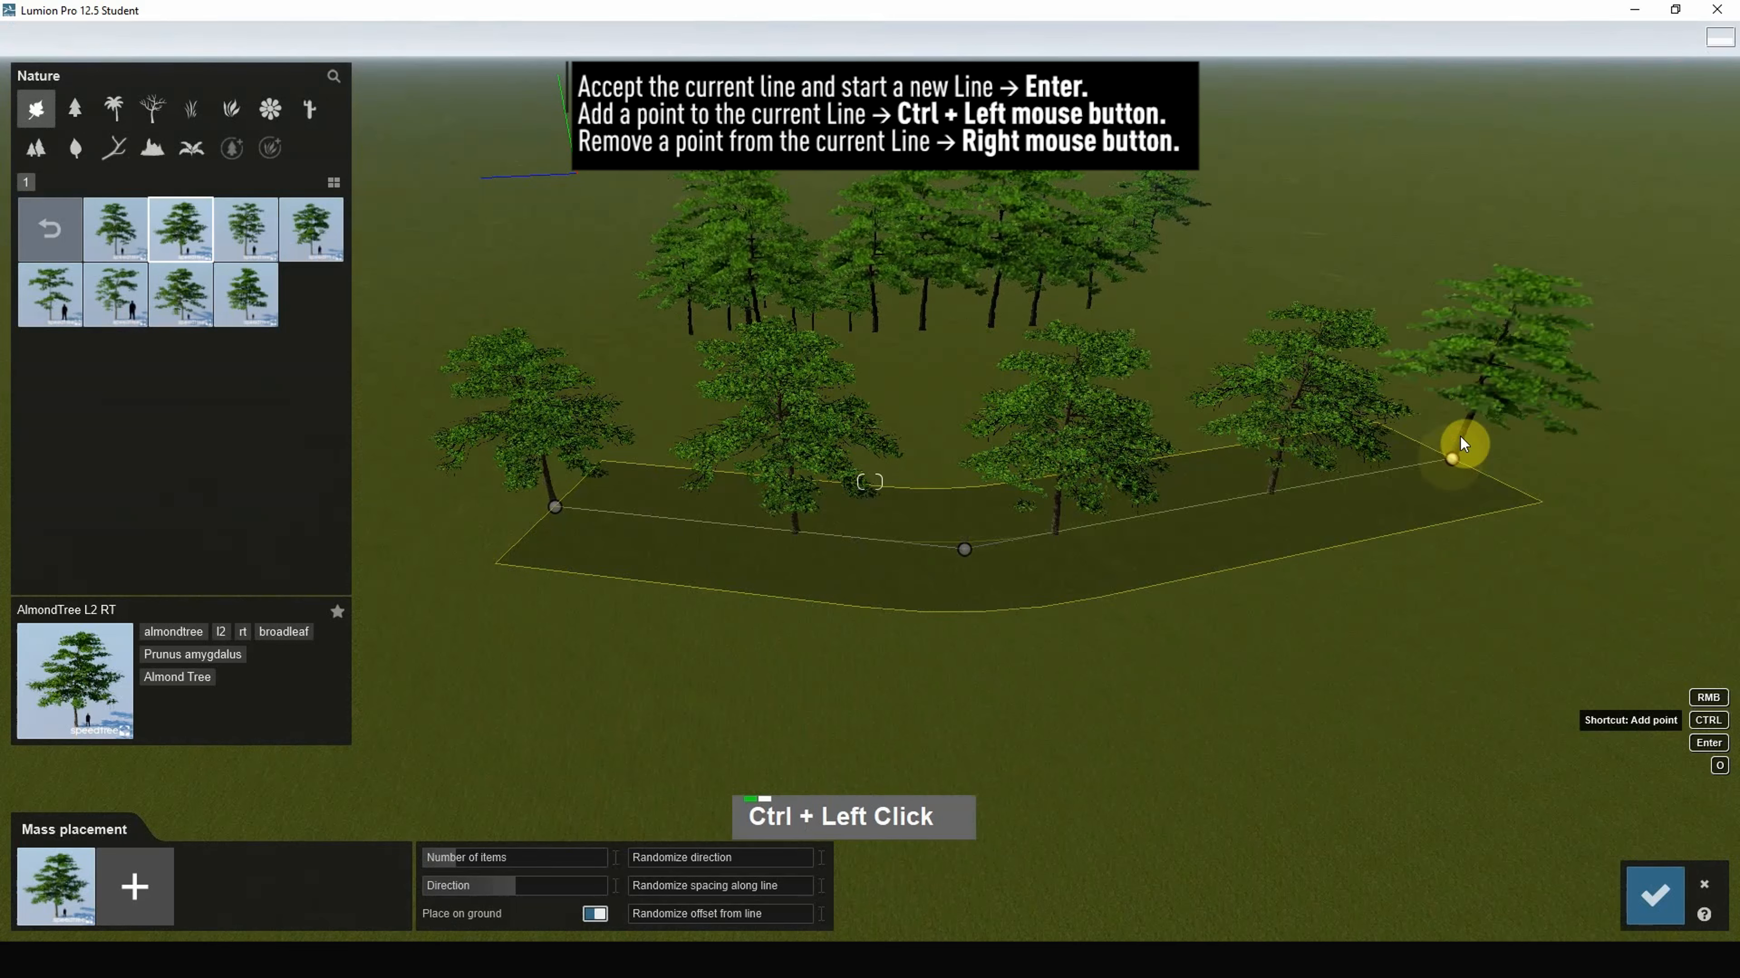
left_click(954, 716, "ctrl")
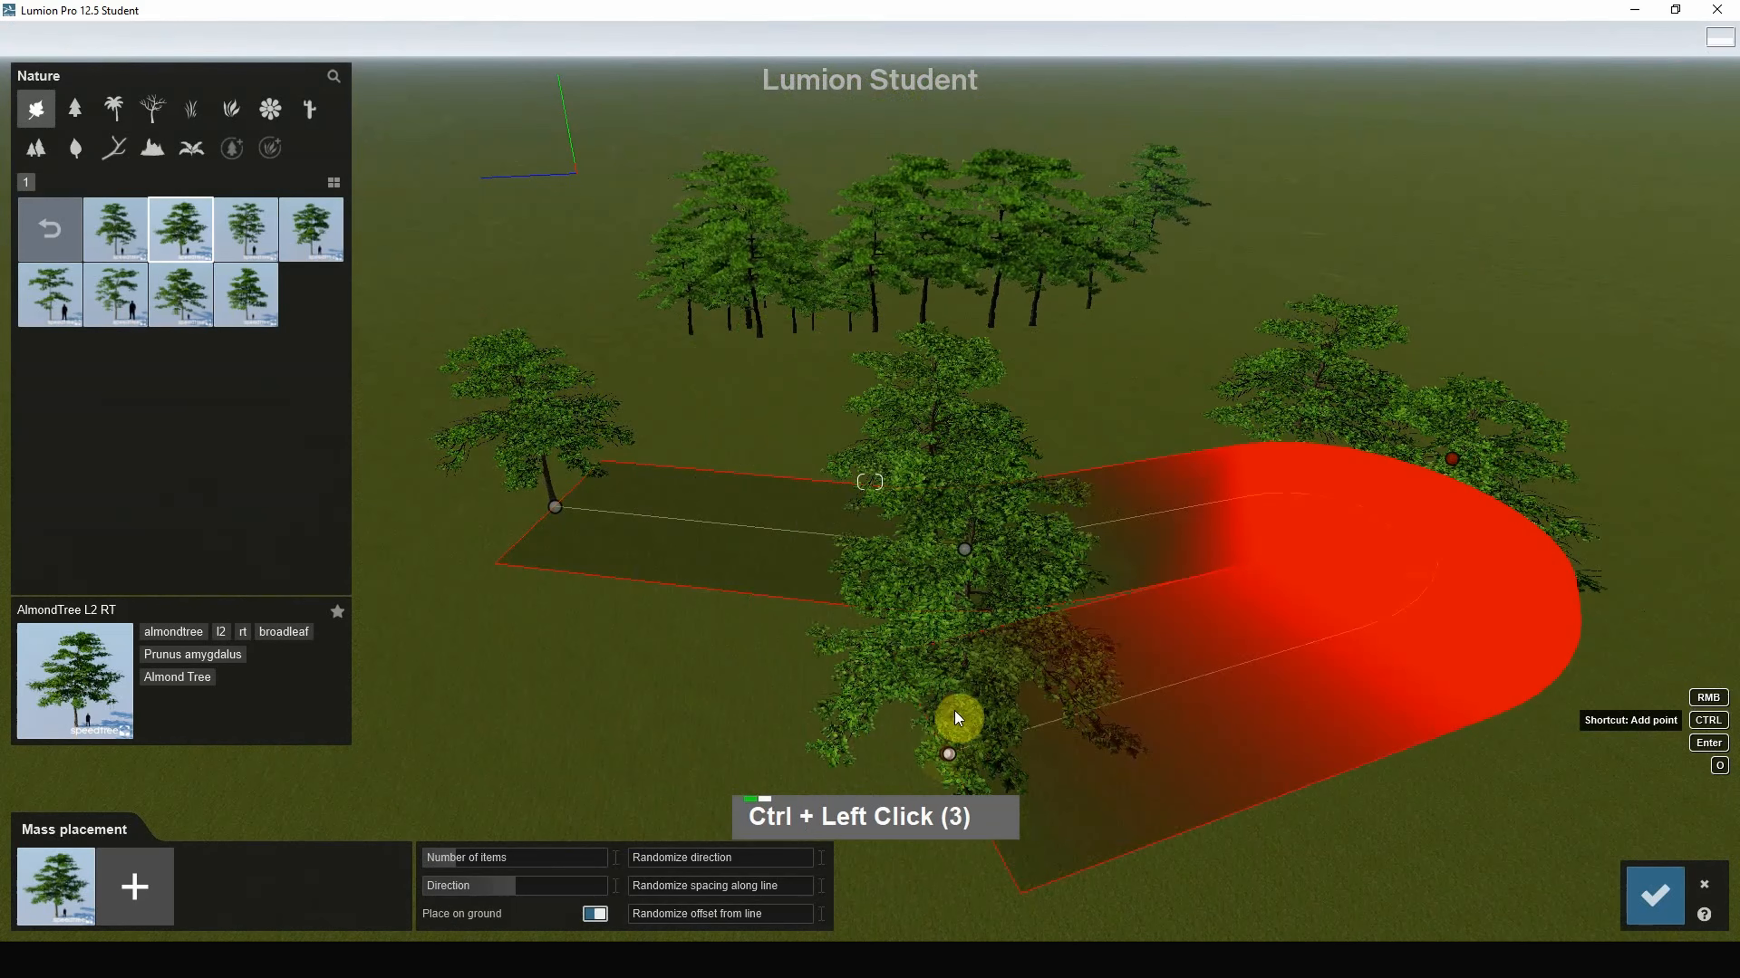
right_click(1005, 719)
scroll(962, 646, "down", 7)
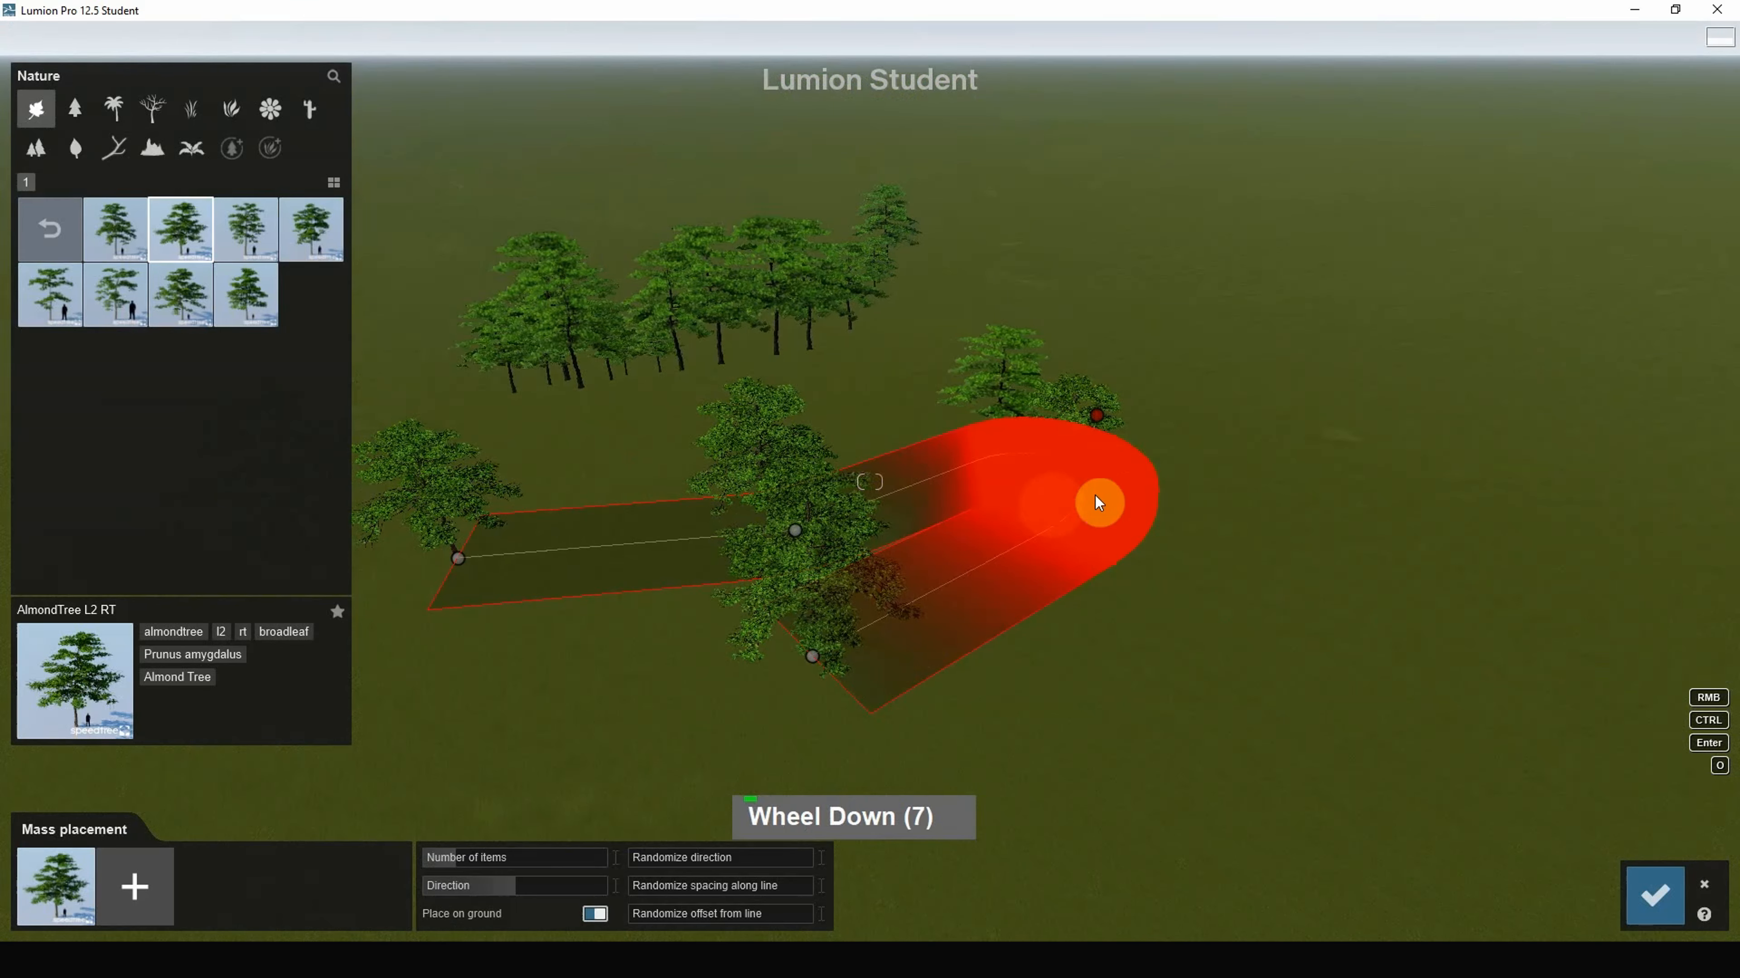
key("ctrl+z")
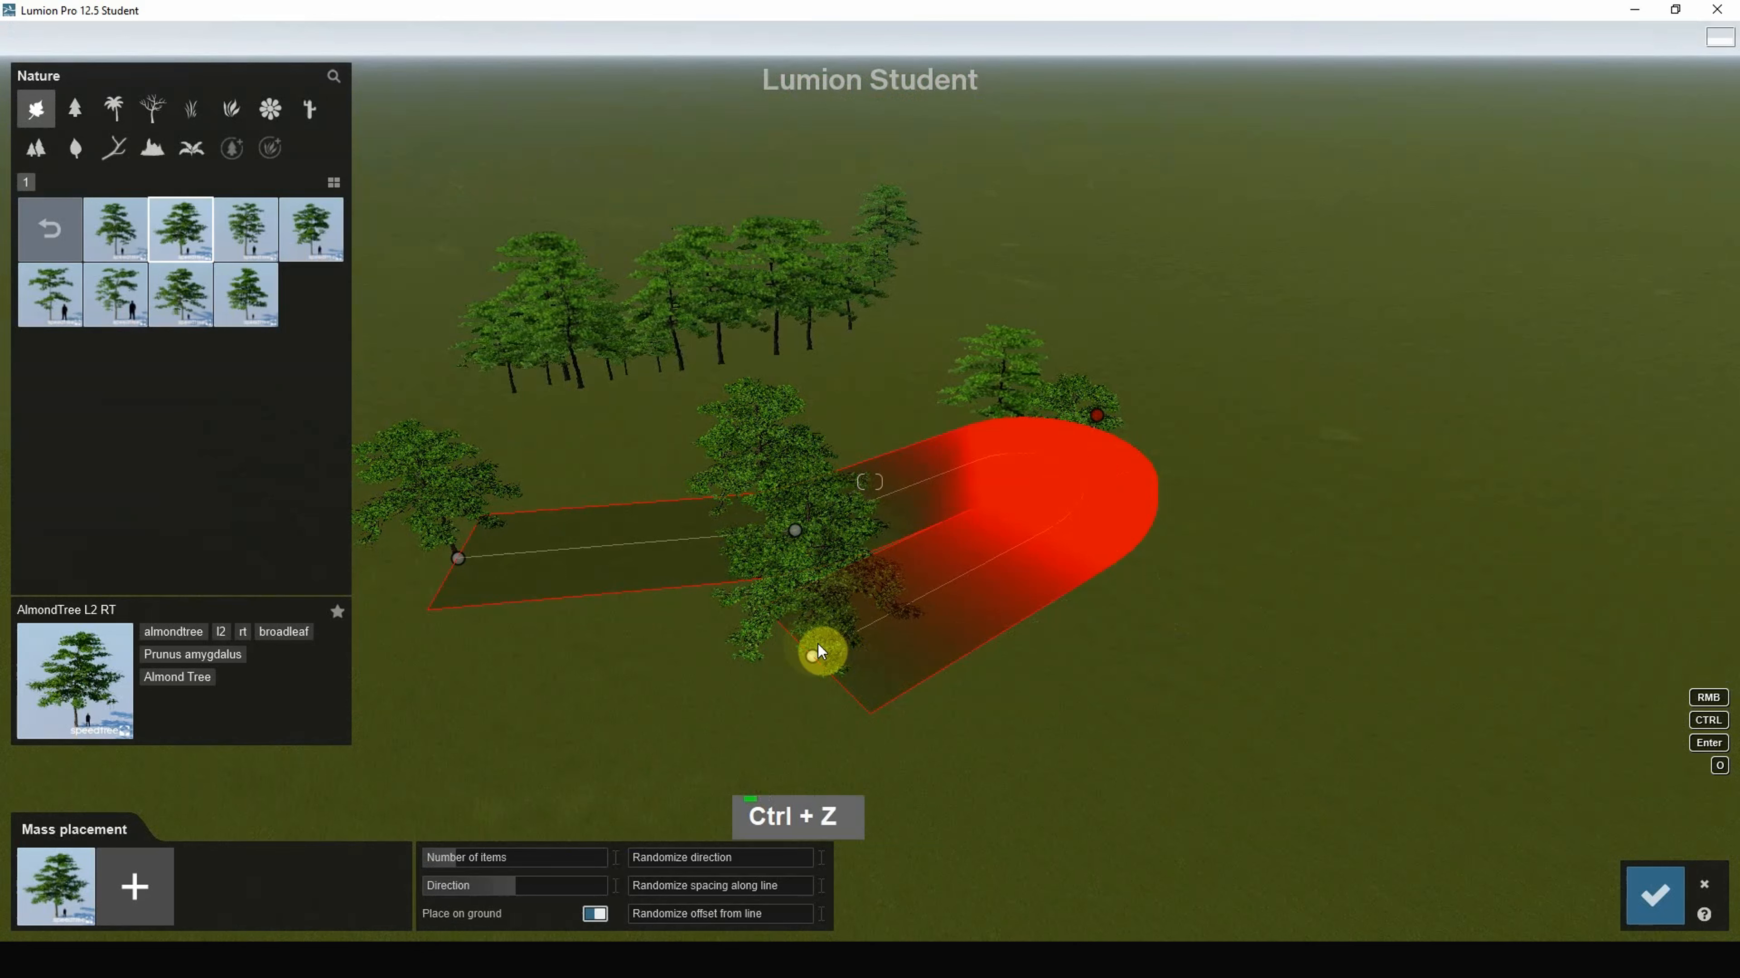
Step: Drag the line's points into a zigzag with a central peak
left_click_drag(812, 658, 1537, 610)
left_click_drag(1095, 421, 1051, 217)
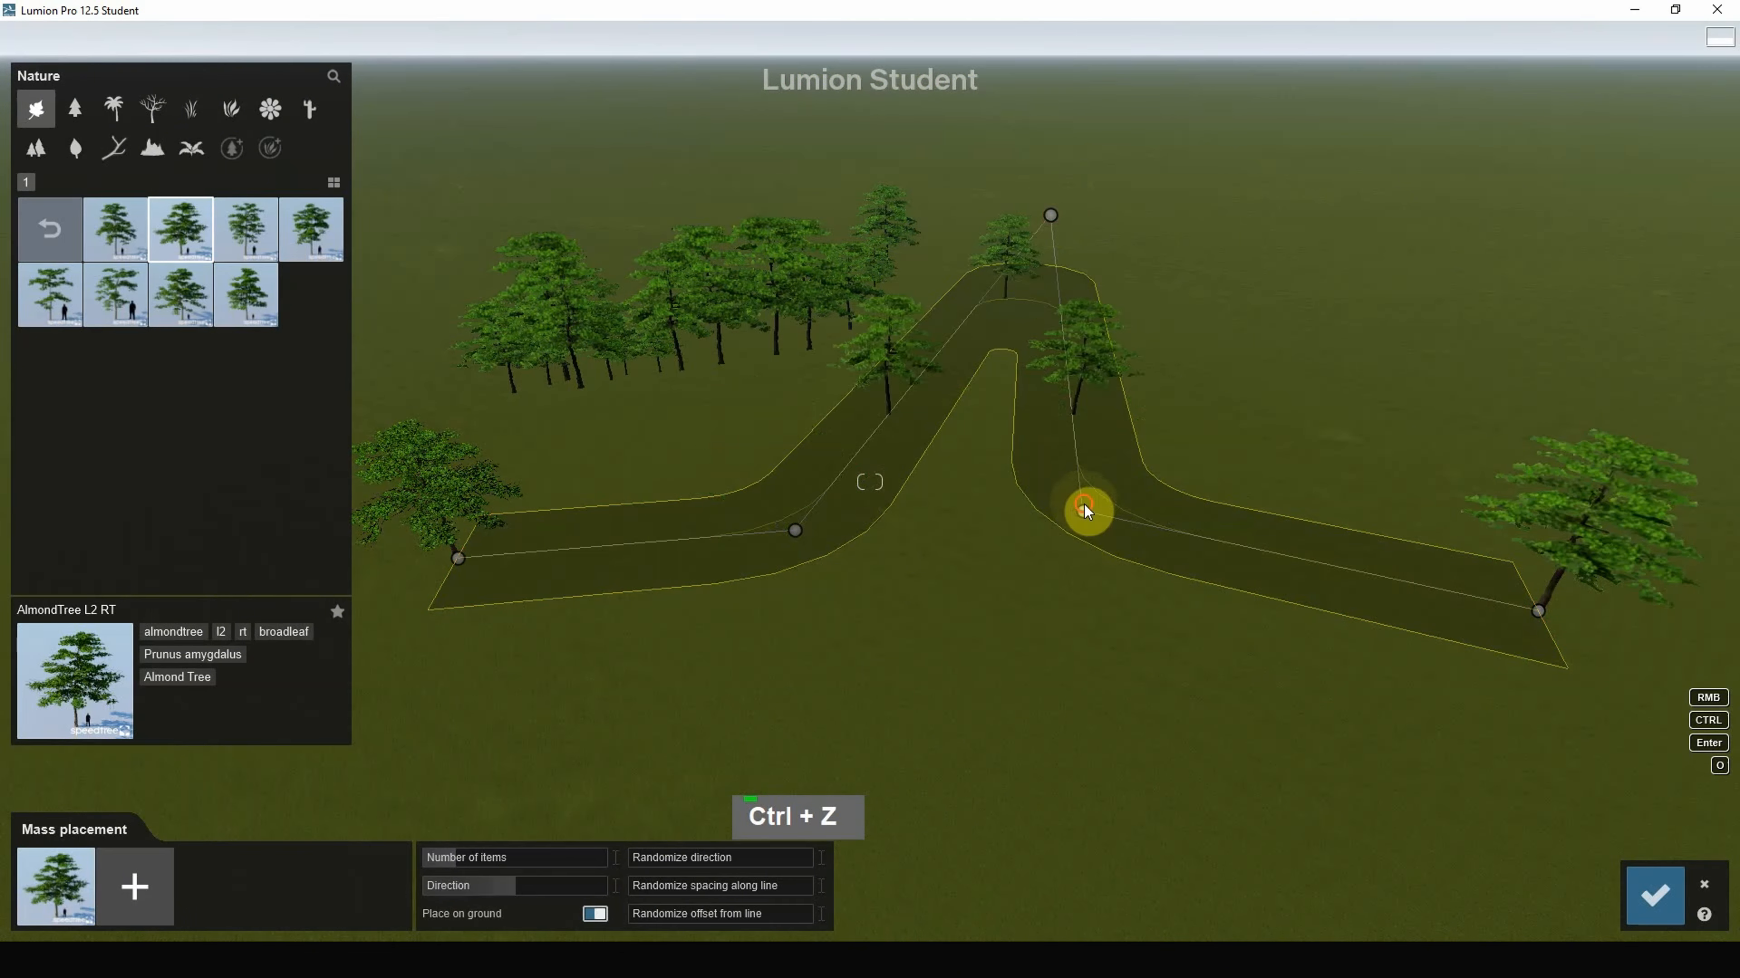
left_click_drag(1085, 508, 1260, 634)
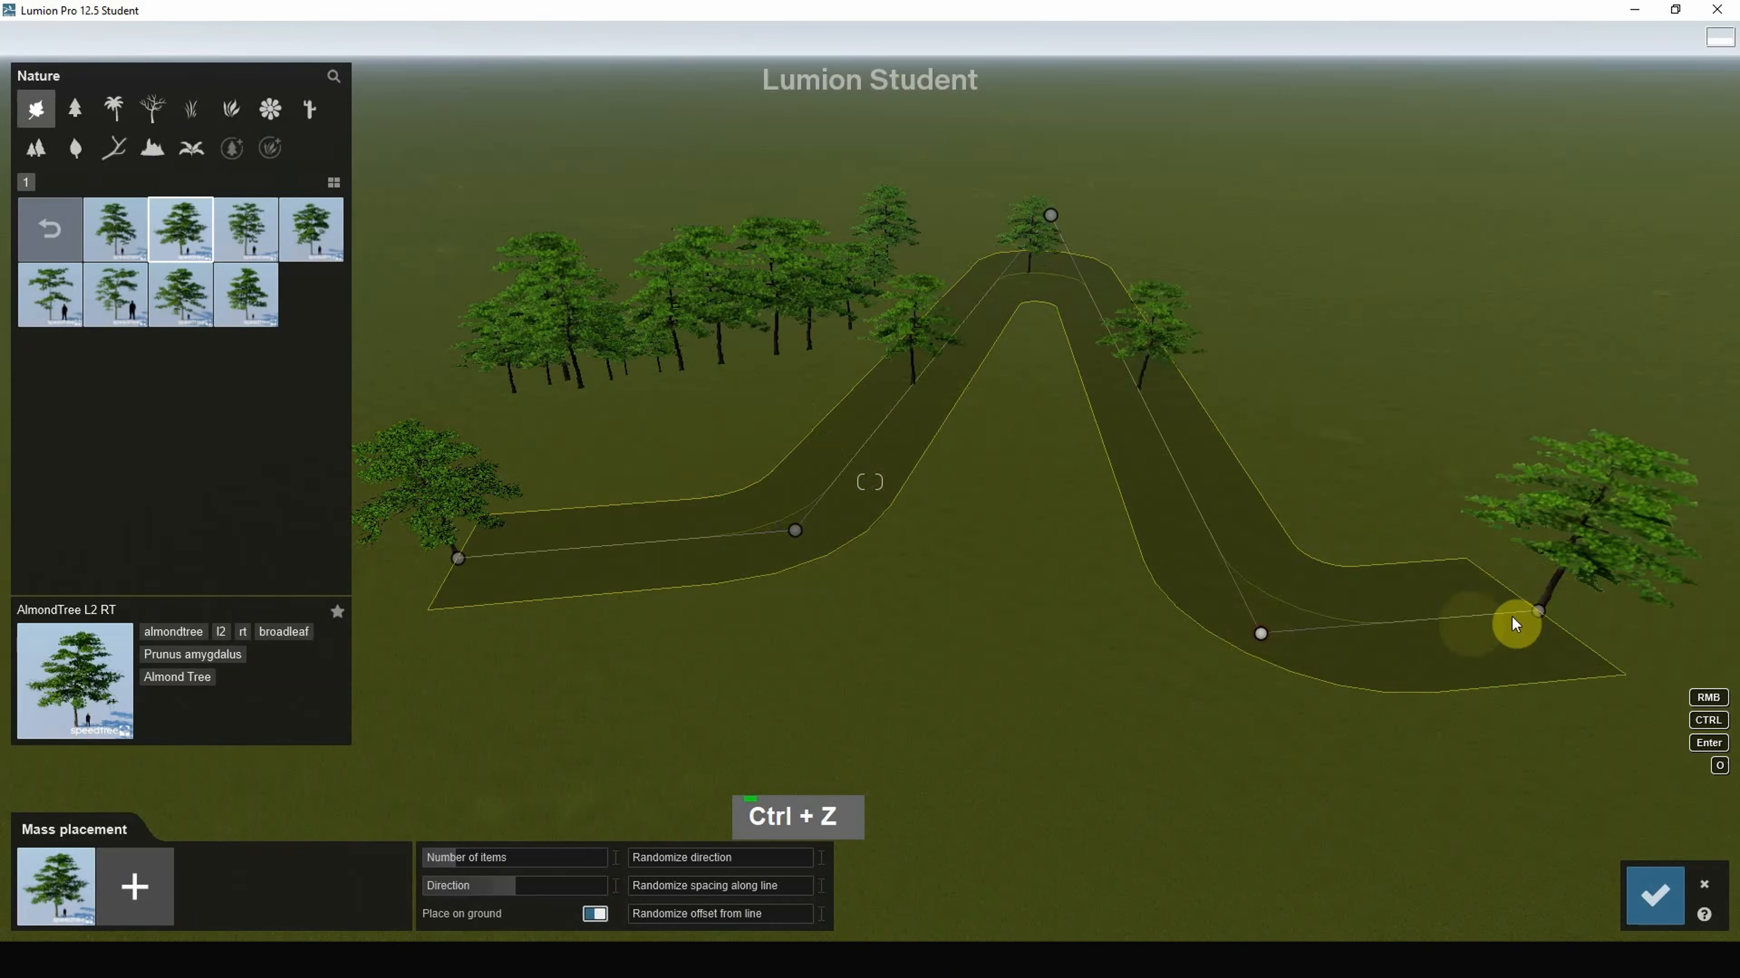
left_click_drag(1543, 607, 1662, 356)
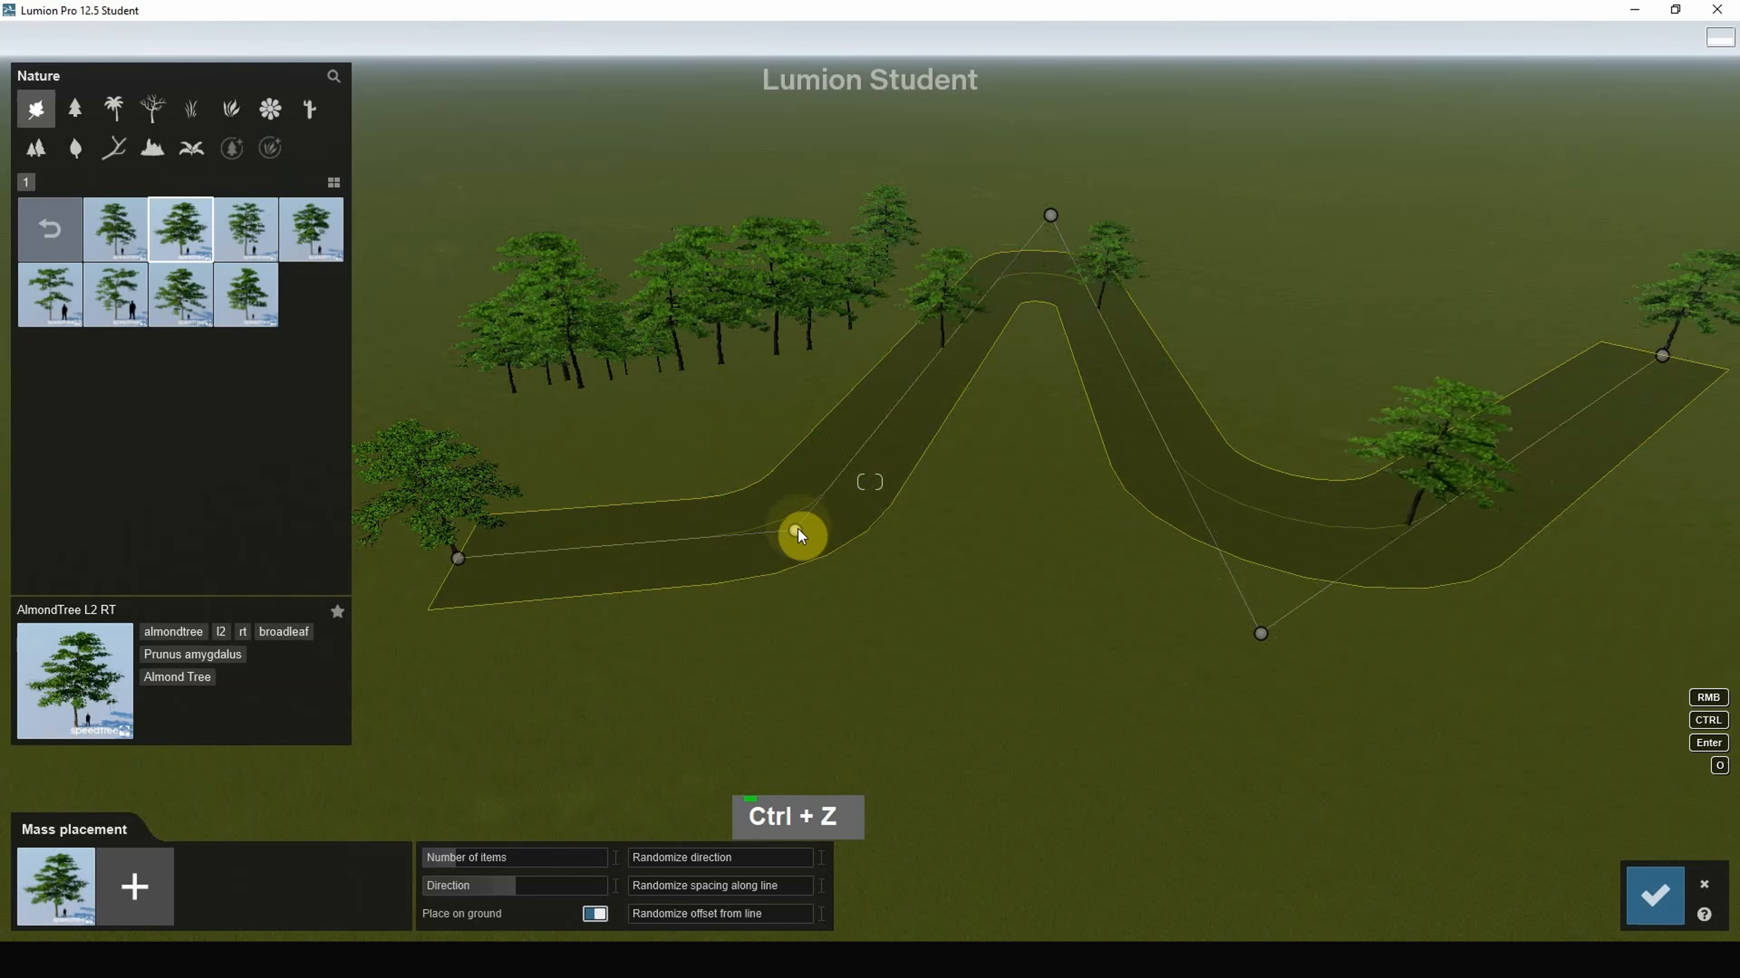
left_click_drag(795, 529, 778, 529)
left_click(827, 740)
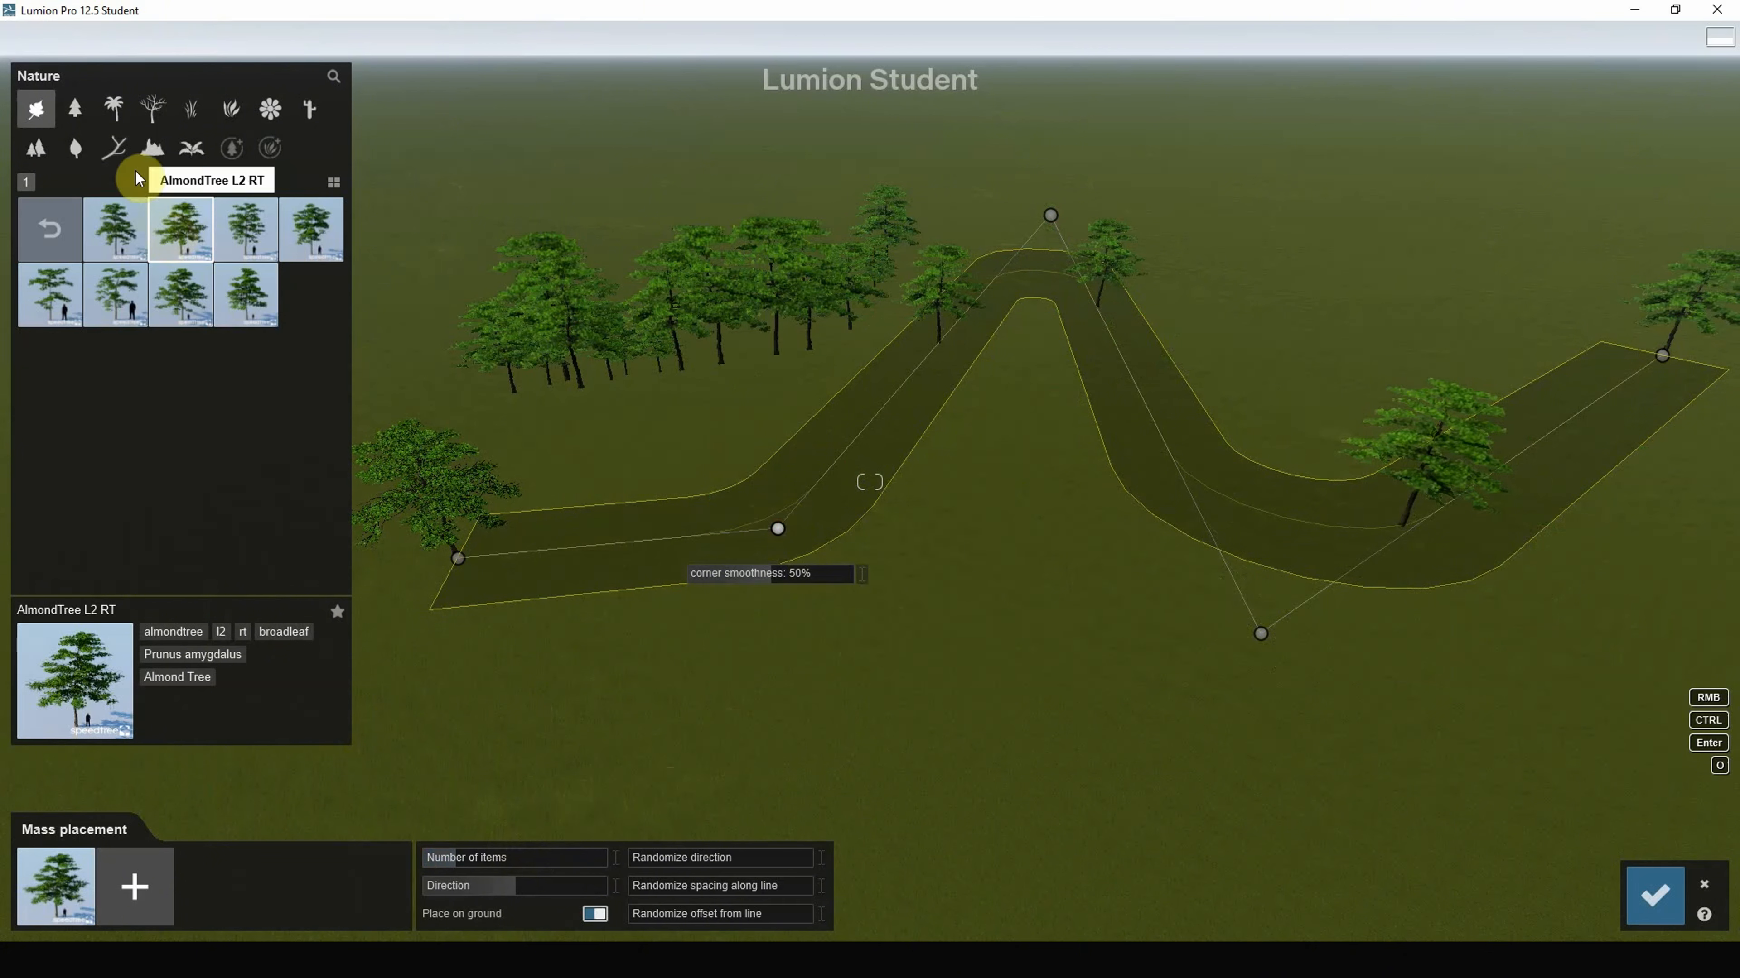
Step: Add Italian Stone Pine and a Mediterranean Pine to the mass-placement mix
left_click(80, 106)
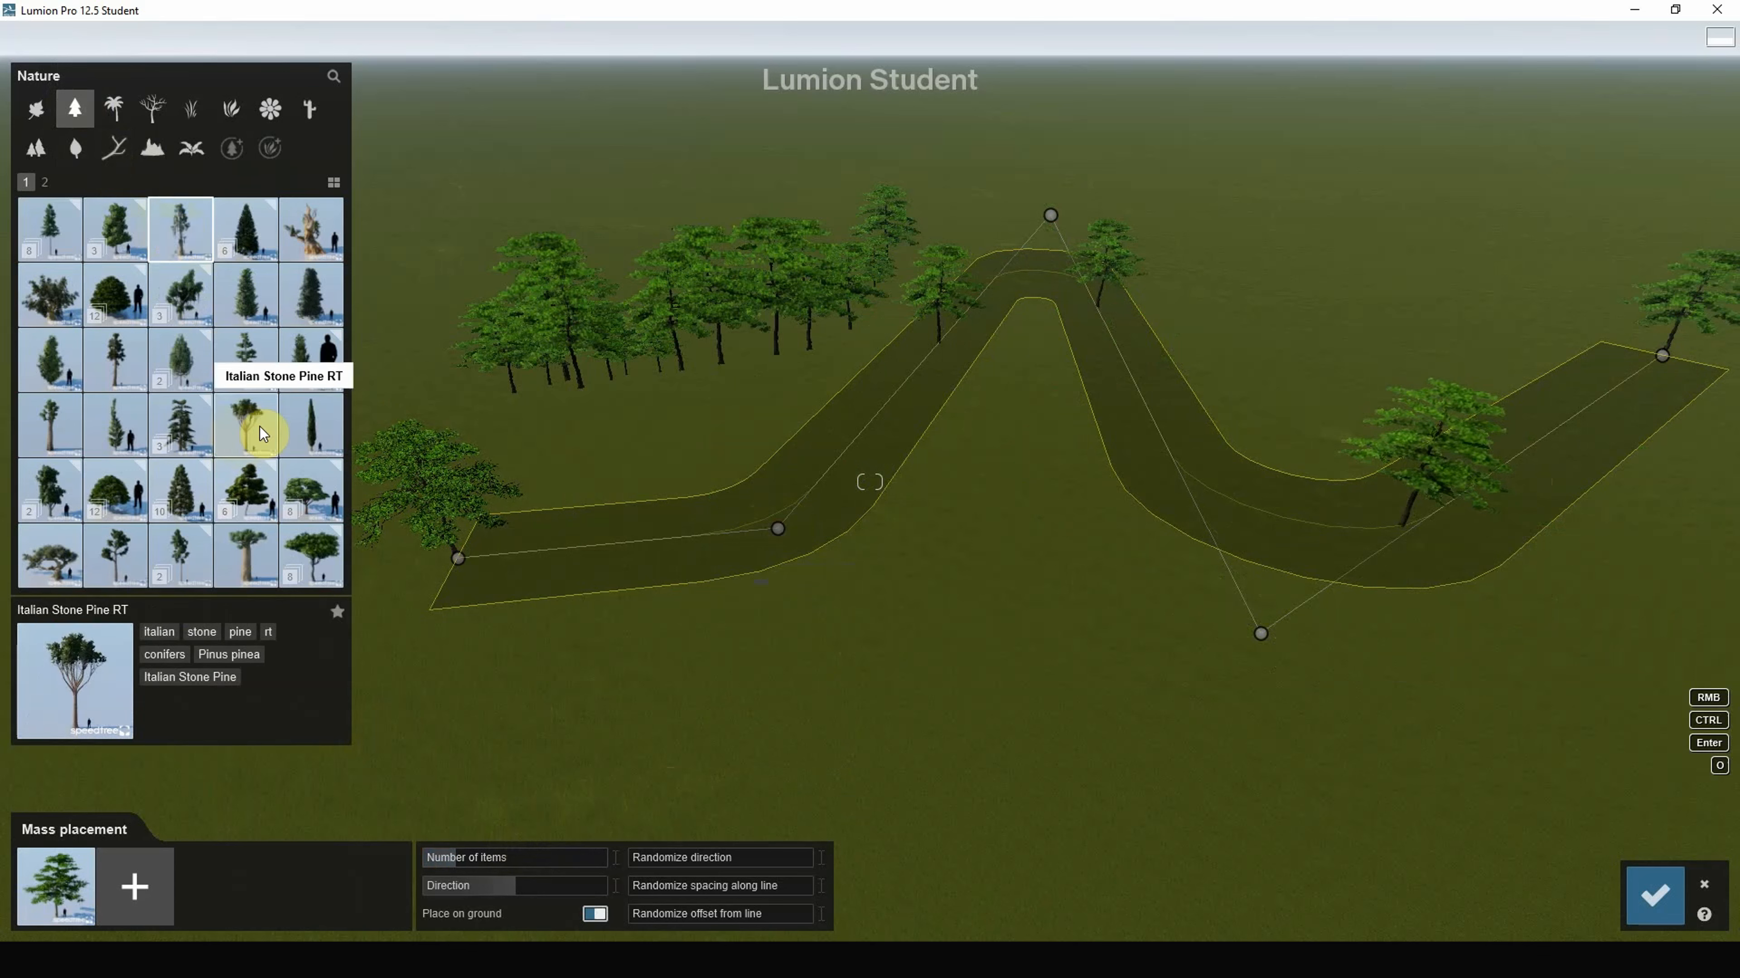
left_click_drag(261, 427, 147, 886)
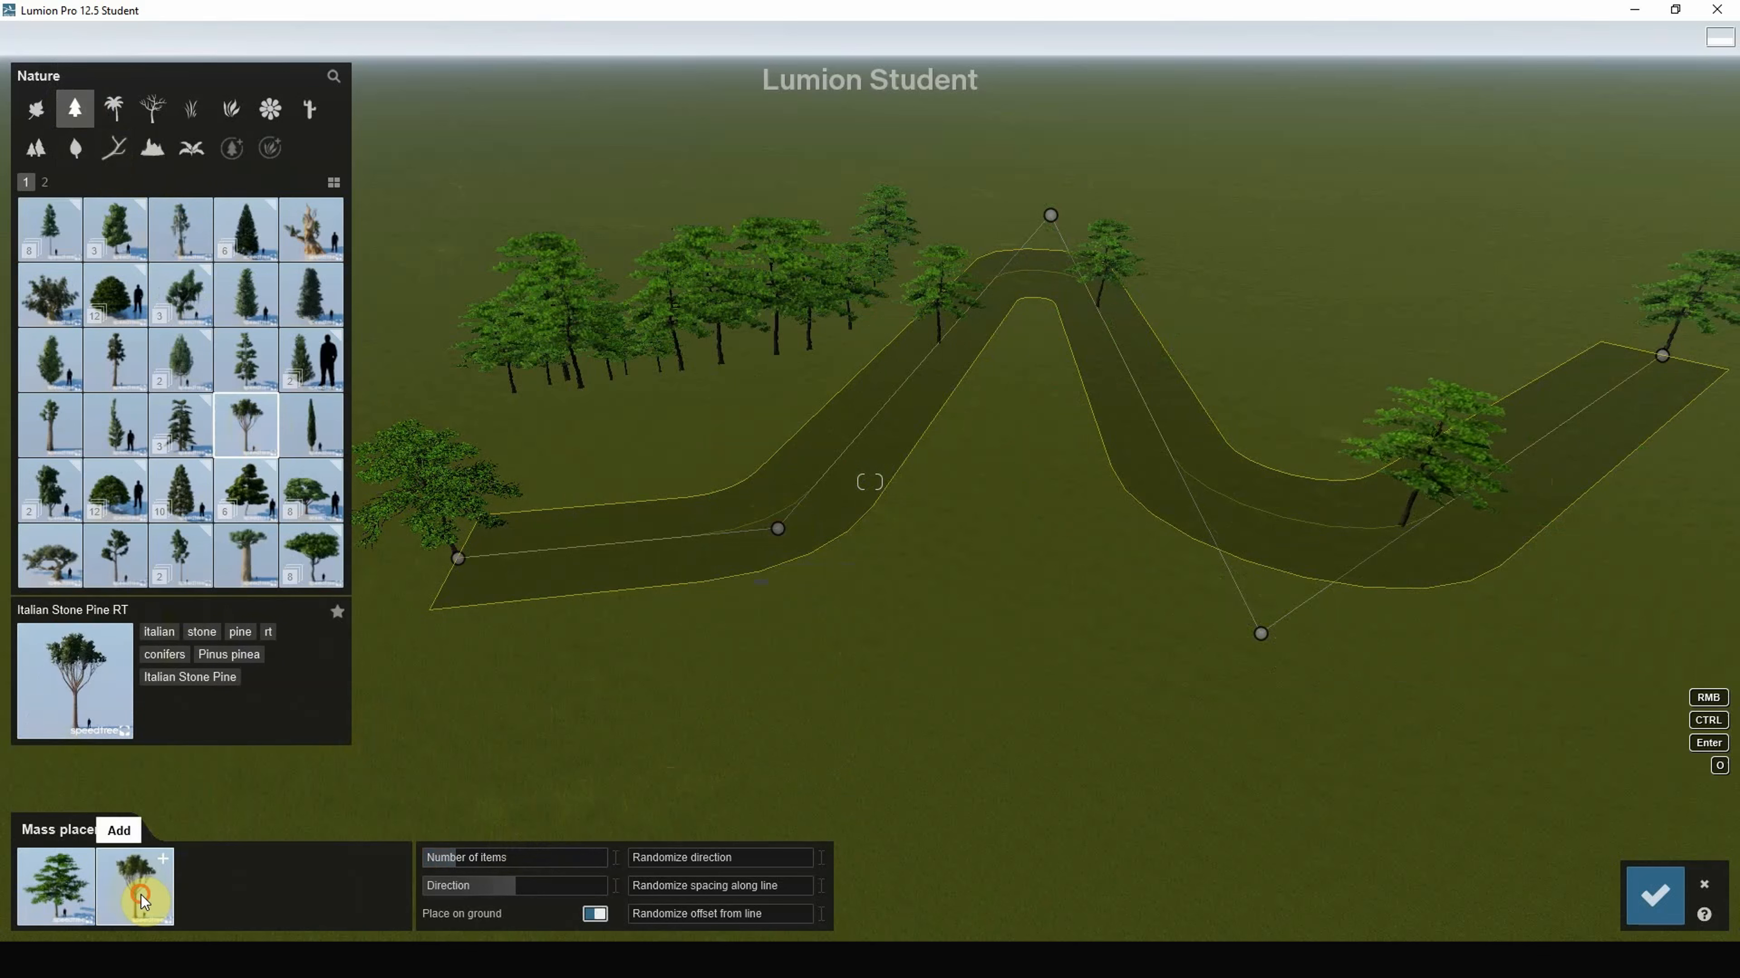
left_click(314, 554)
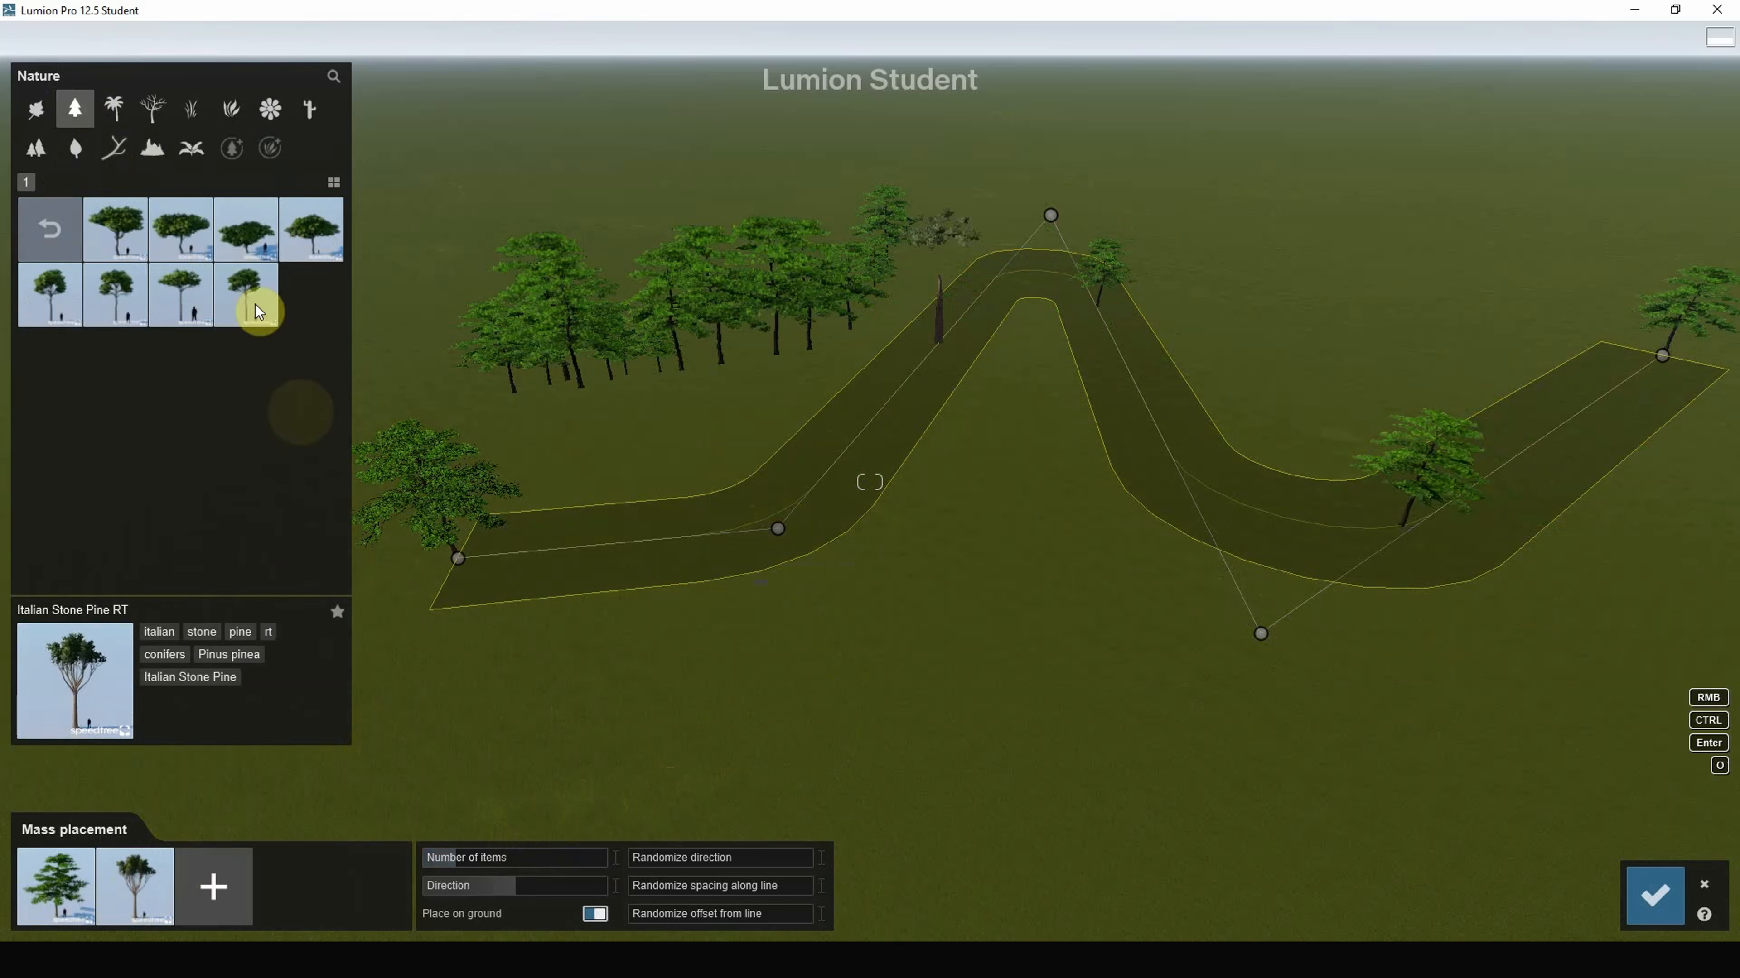
left_click_drag(233, 237, 227, 887)
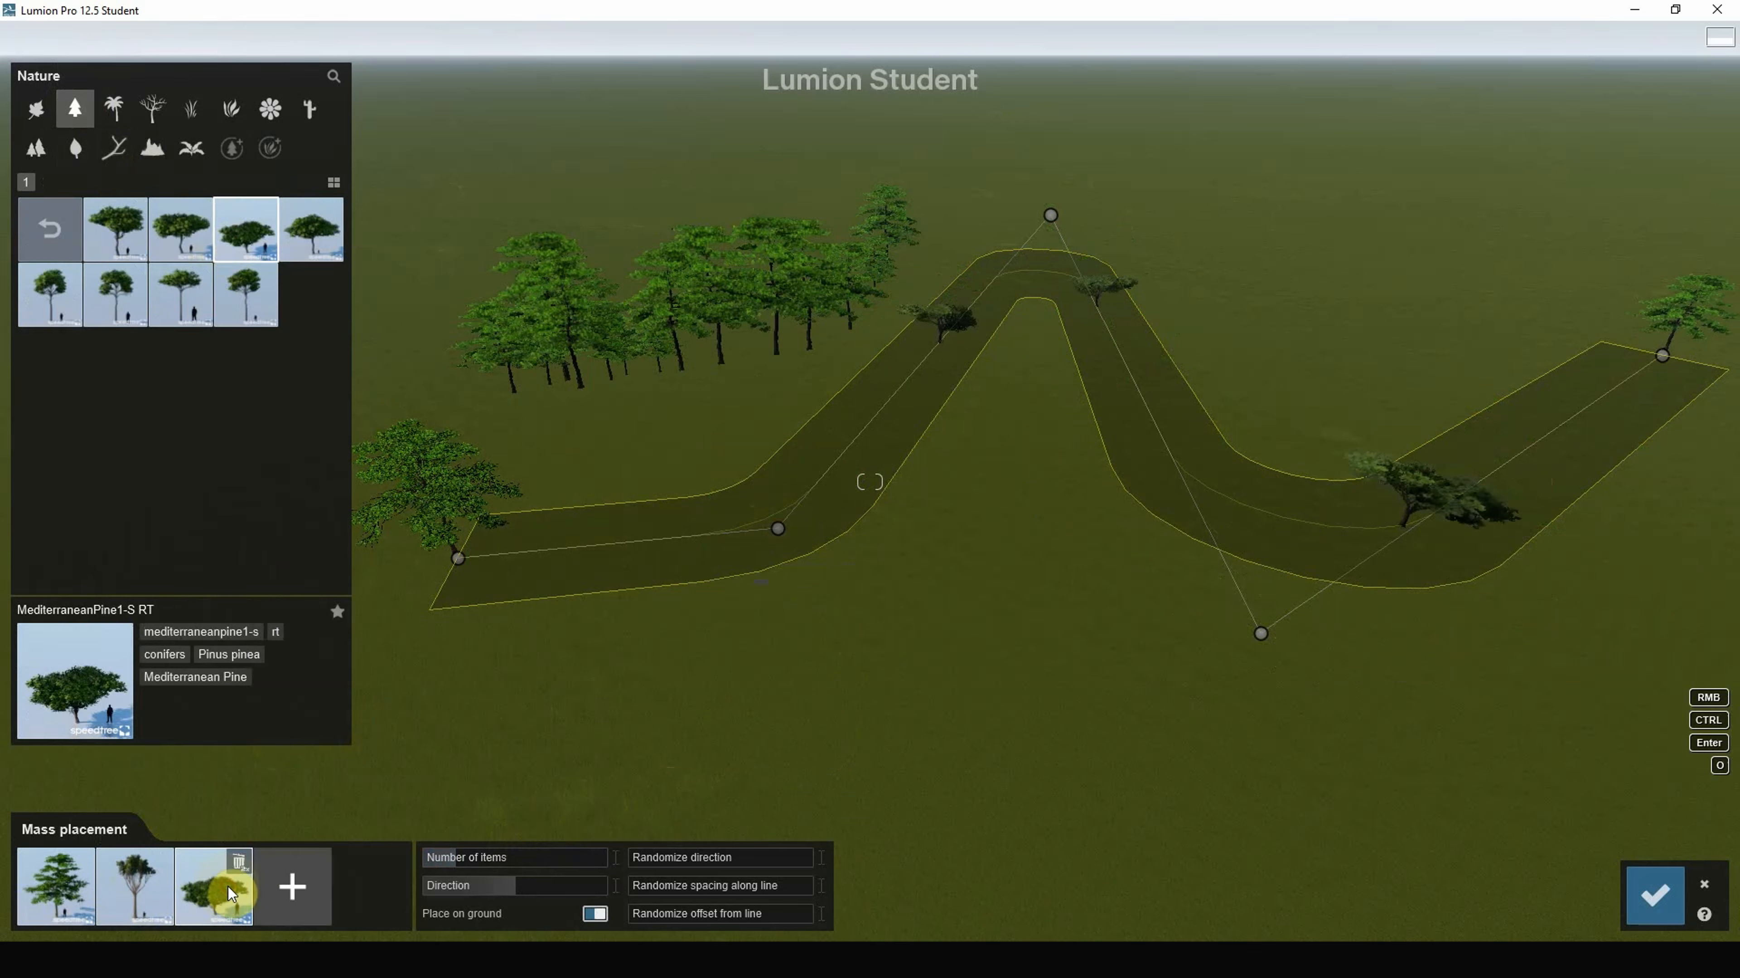
Step: Add Rocks Arch 002 from the rock formations to the placement mix
left_click(152, 147)
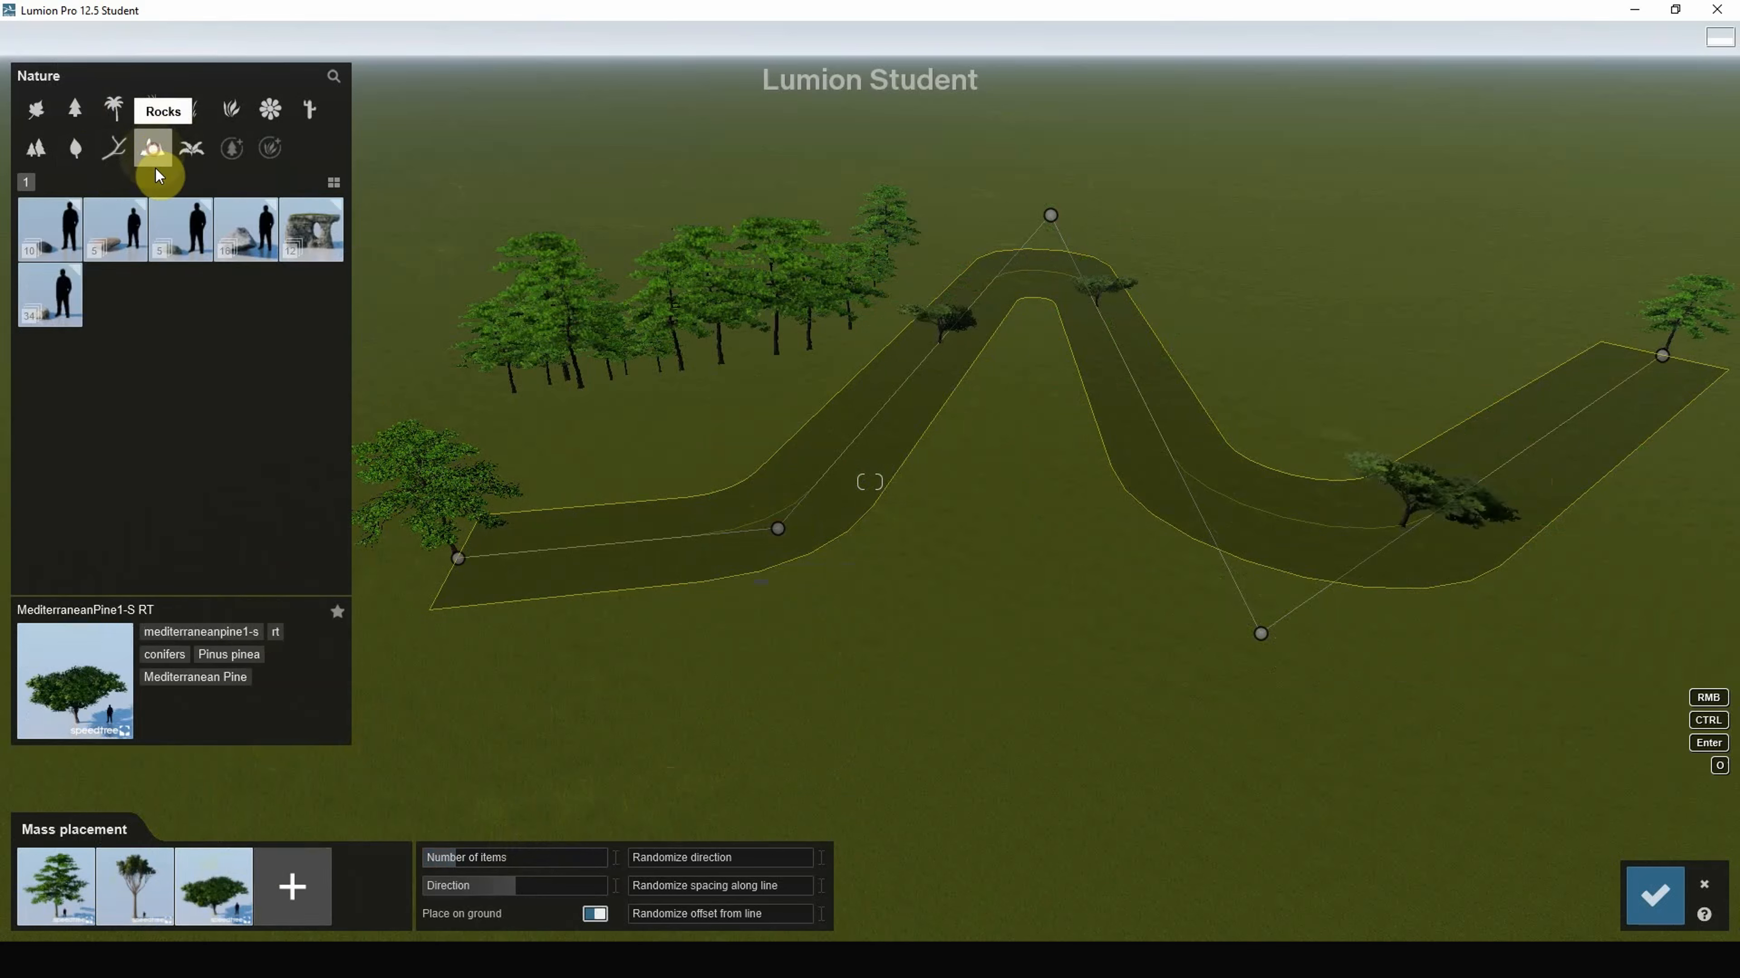
left_click(315, 251)
left_click(311, 889)
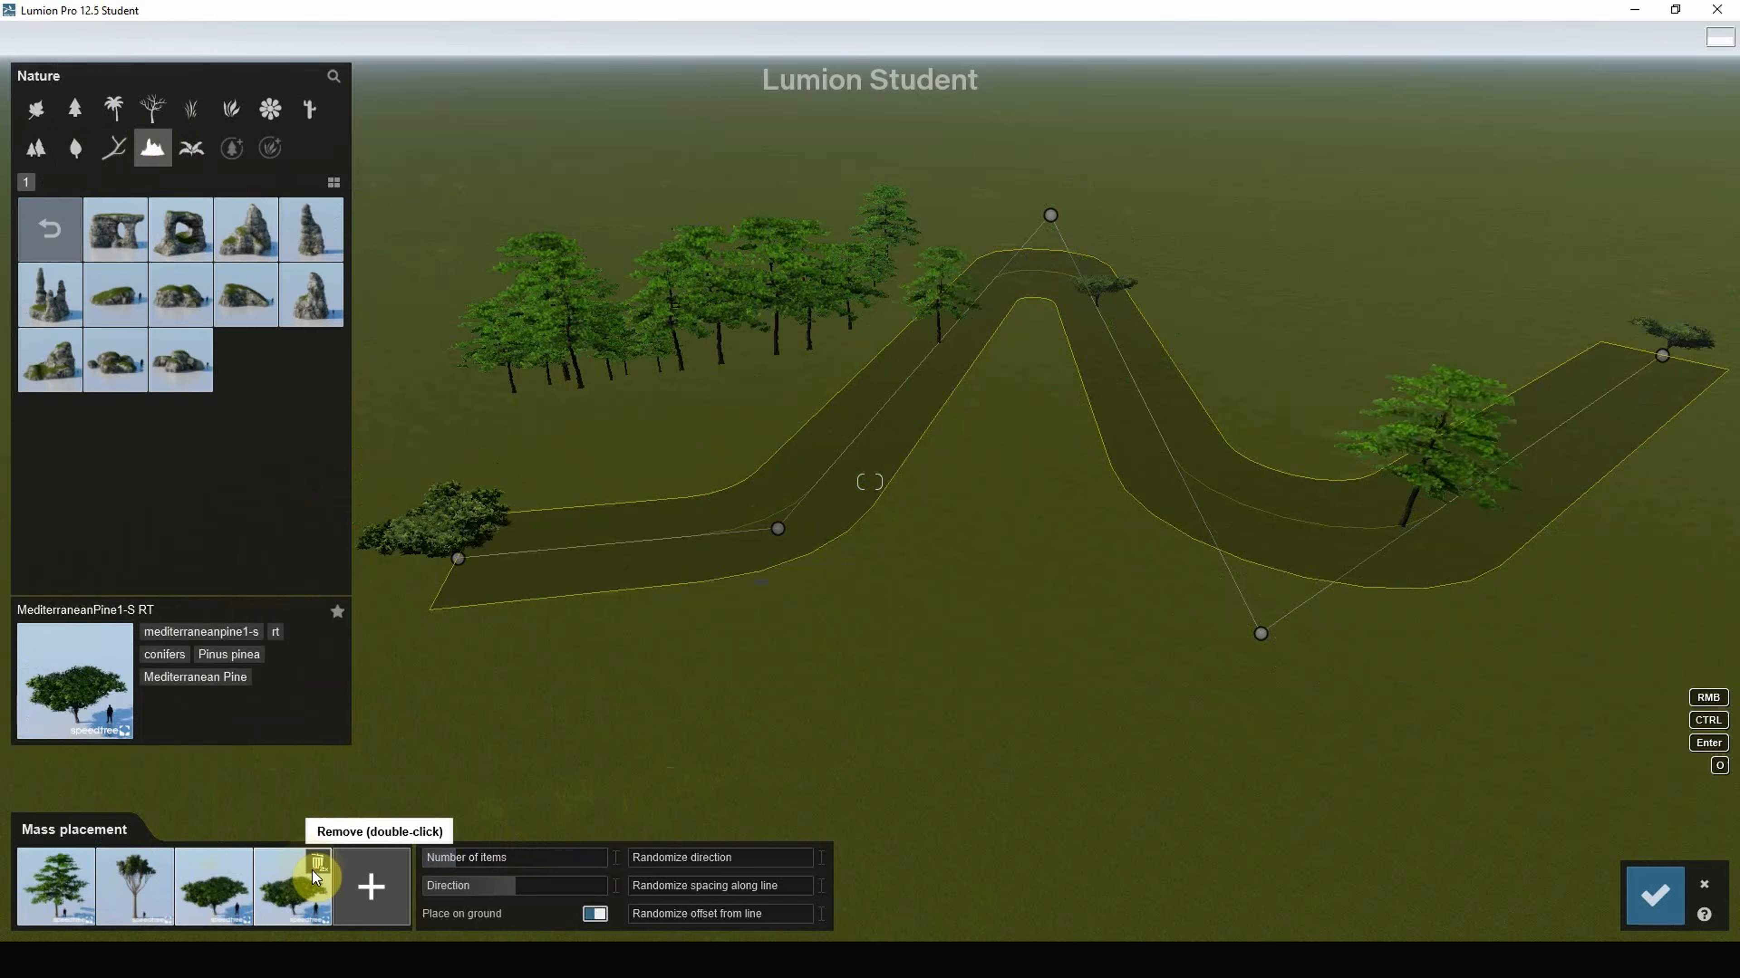
left_click(194, 229)
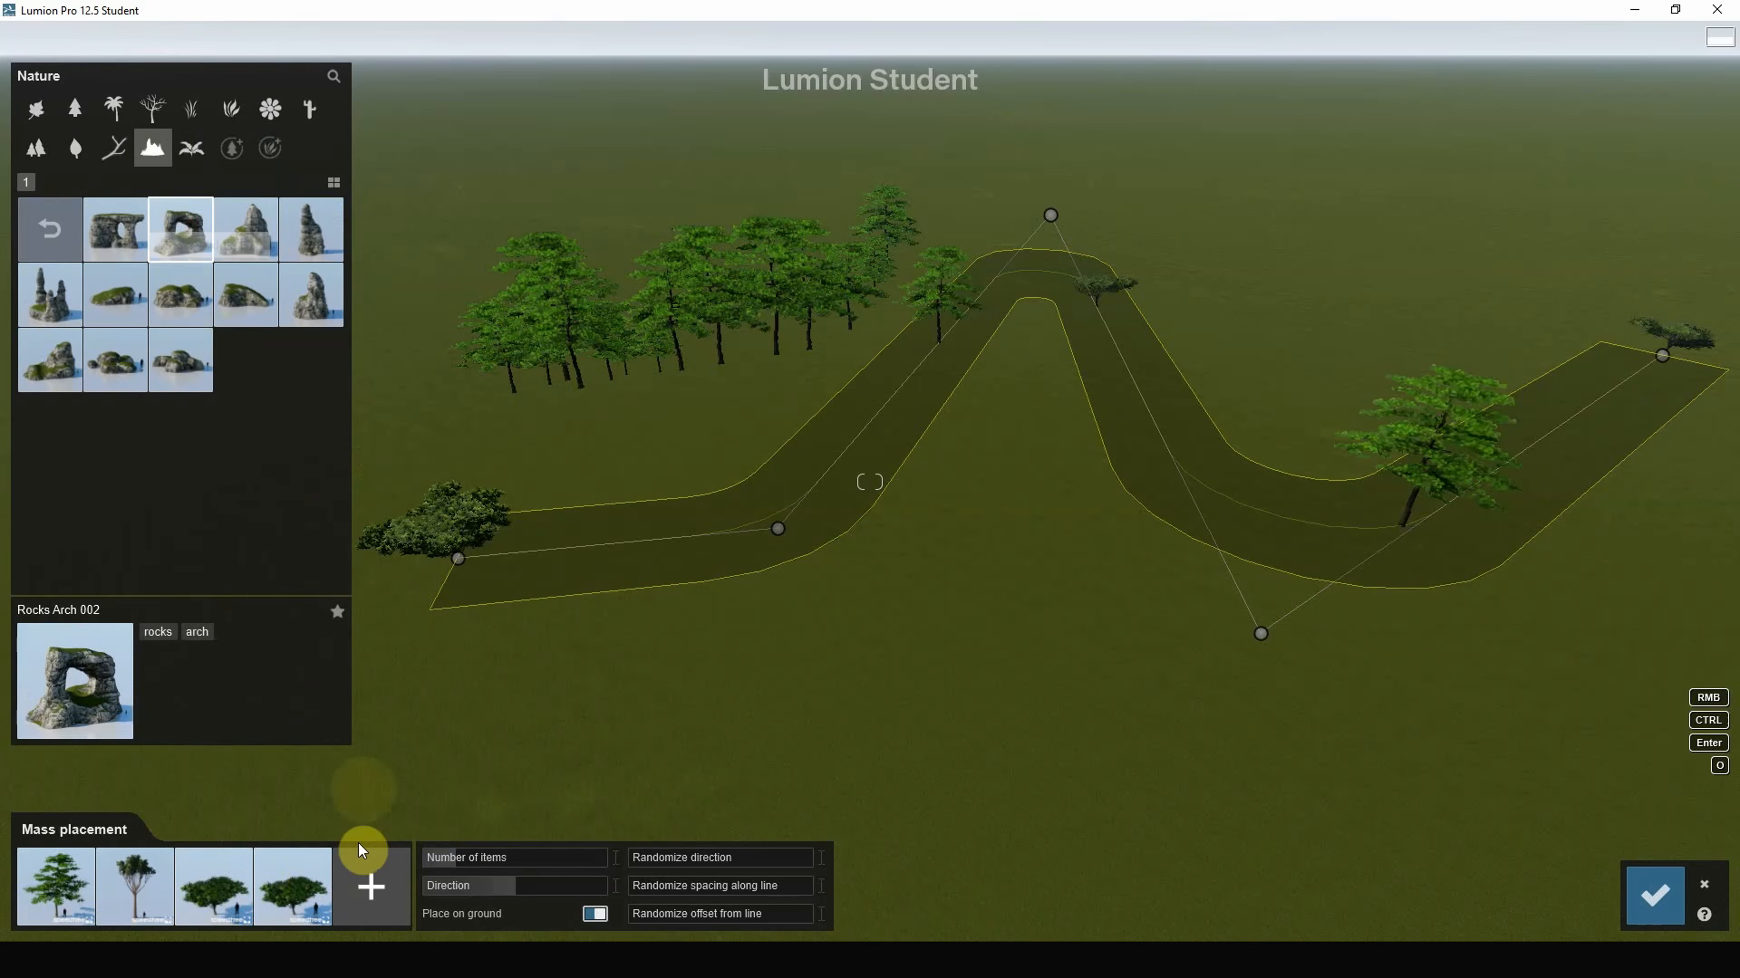
left_click(370, 882)
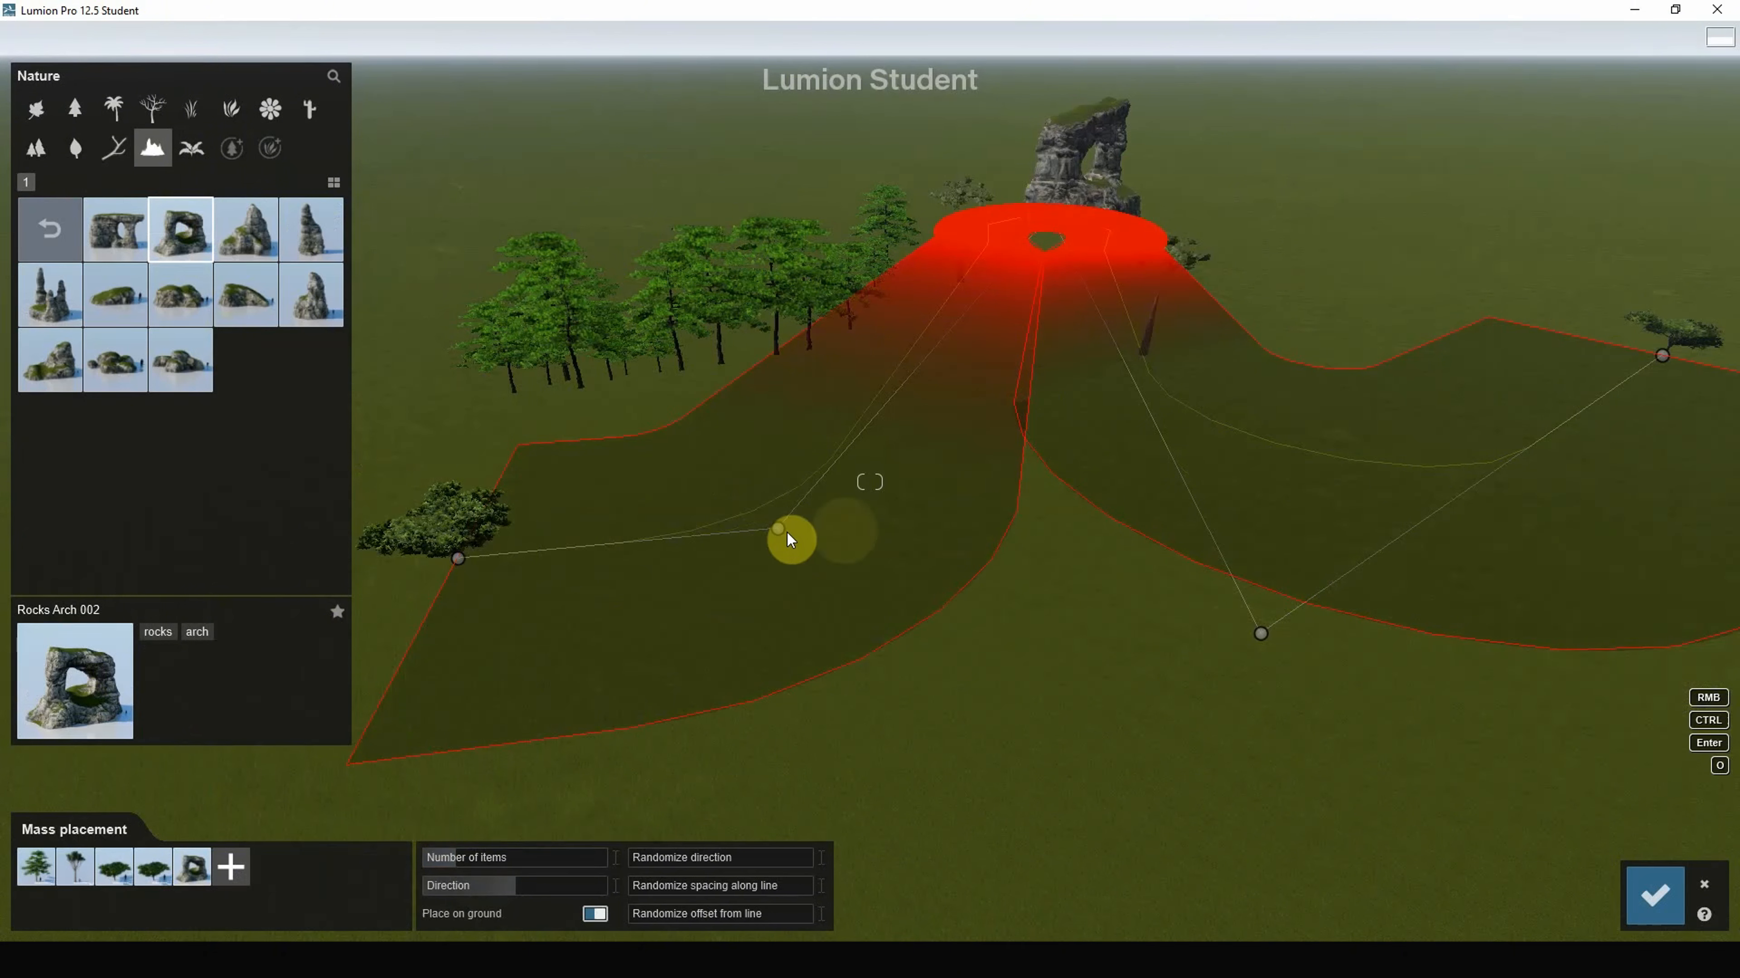
Step: Reshape the path by moving its left bend, top point and lower right bend
left_click_drag(775, 528, 639, 429)
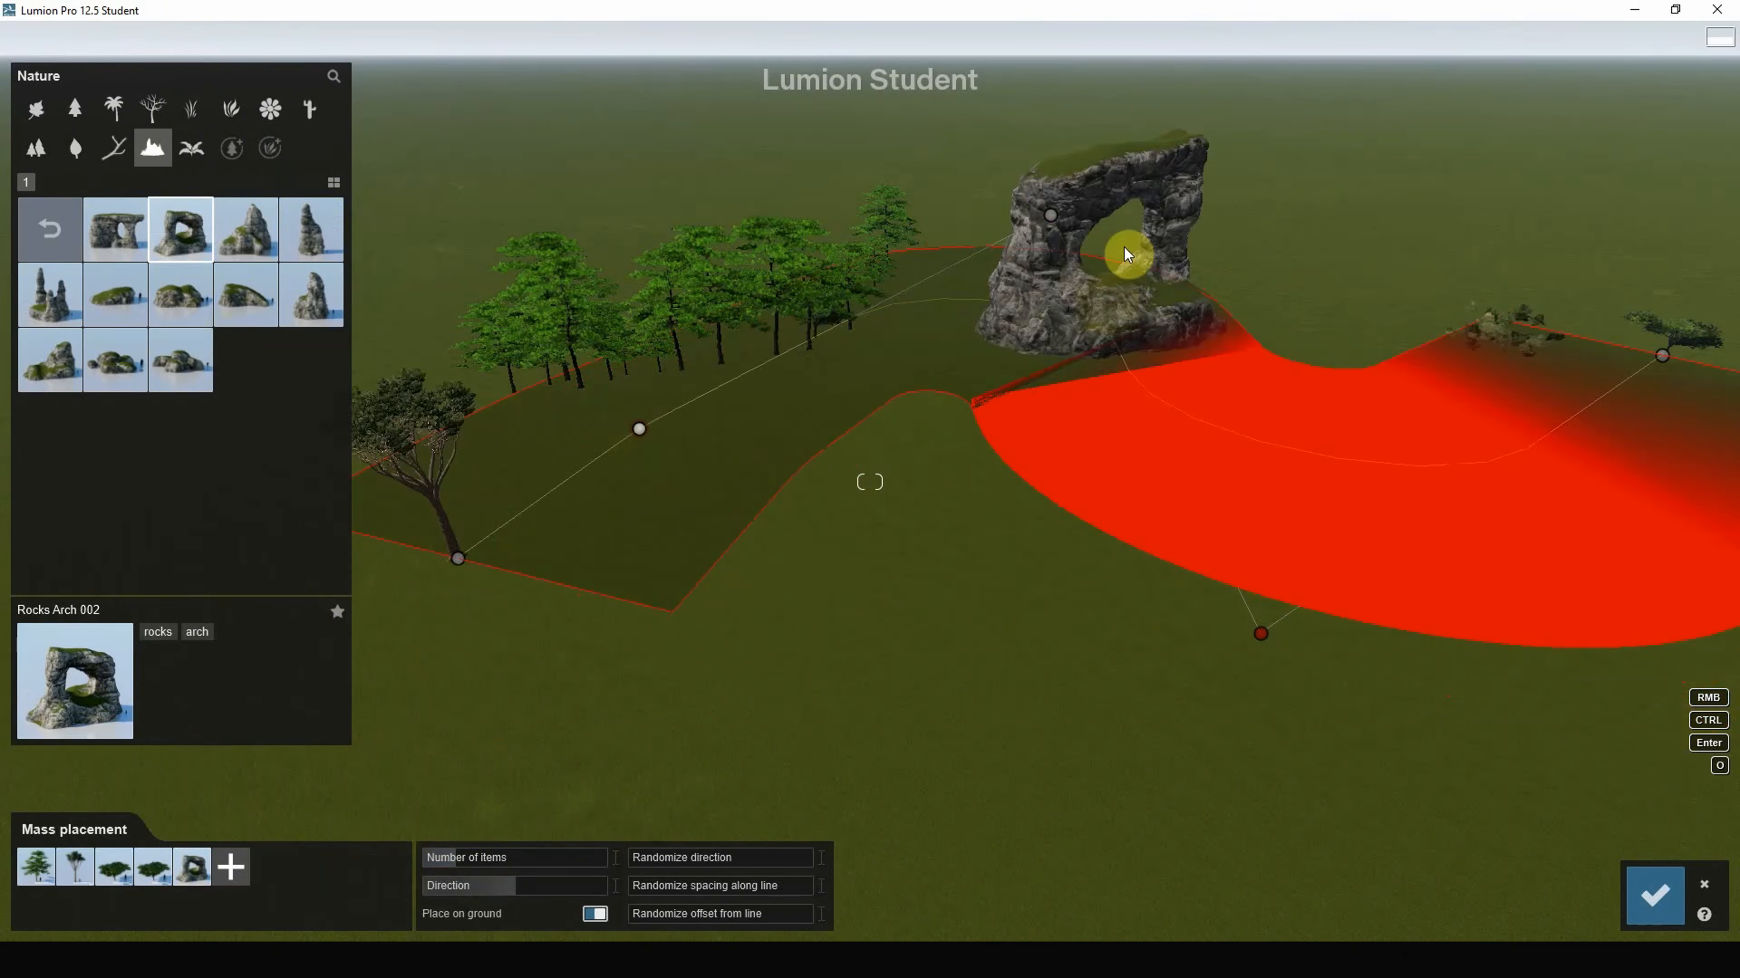
mouse_move(1049, 215)
left_mouse_down()
mouse_move(789, 130)
mouse_move(1055, 185)
left_mouse_up()
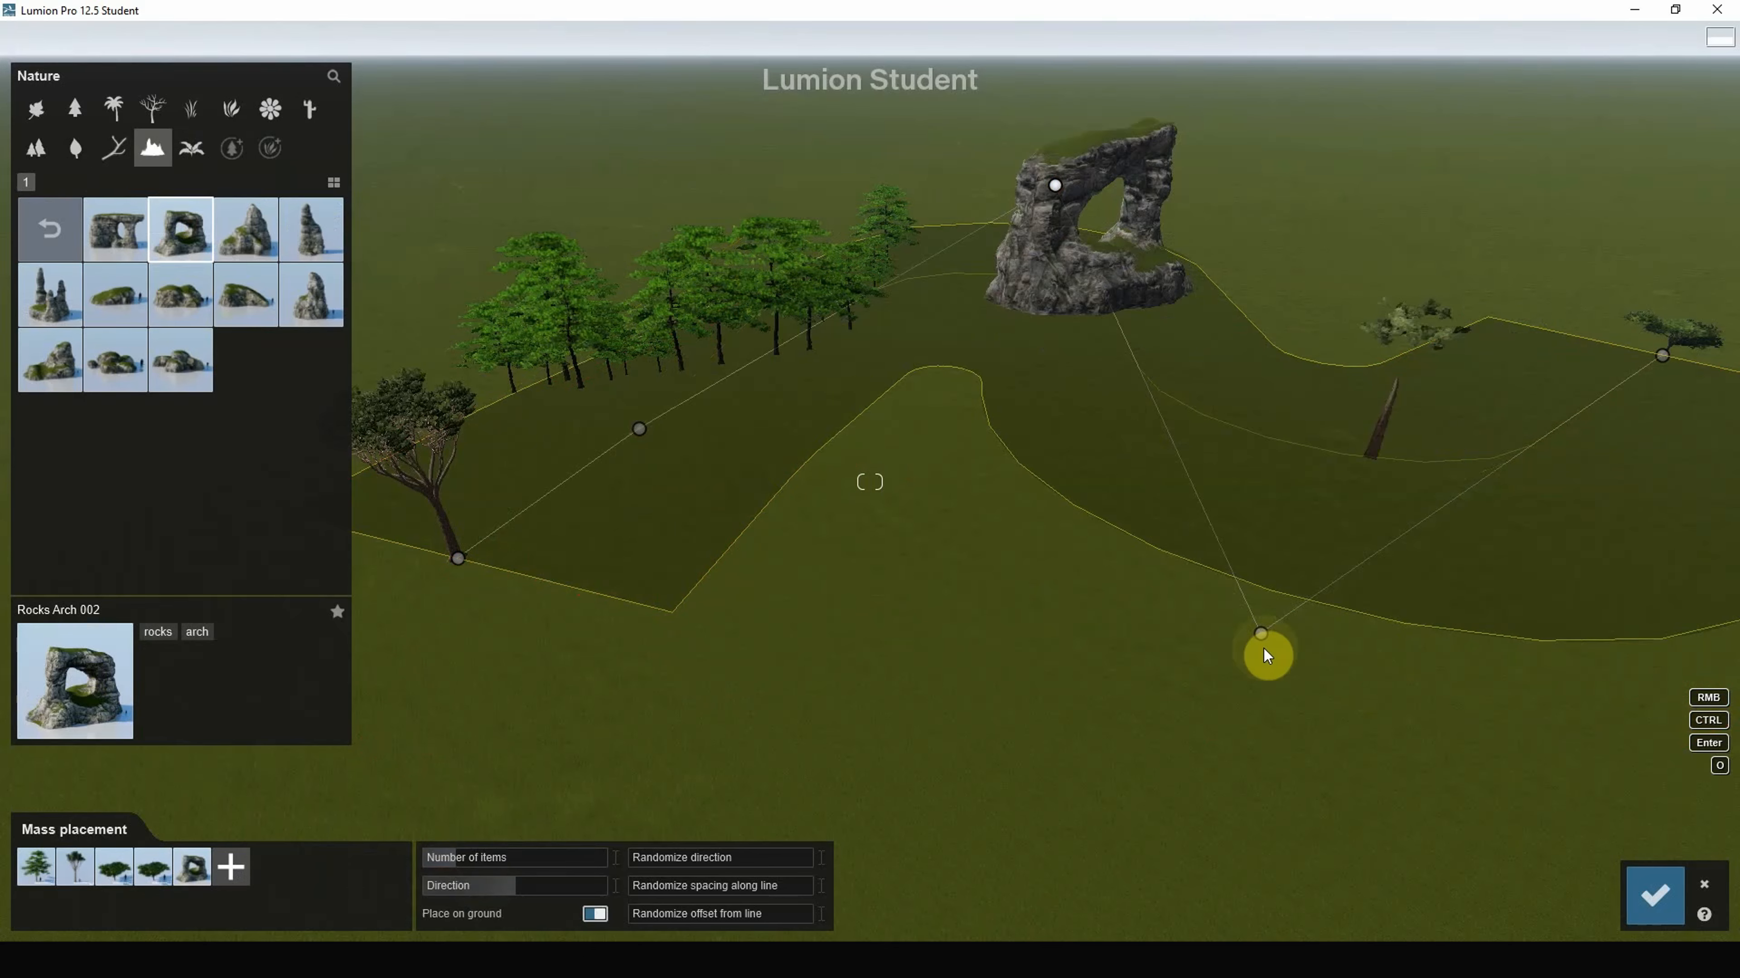
left_click_drag(1262, 635, 1426, 639)
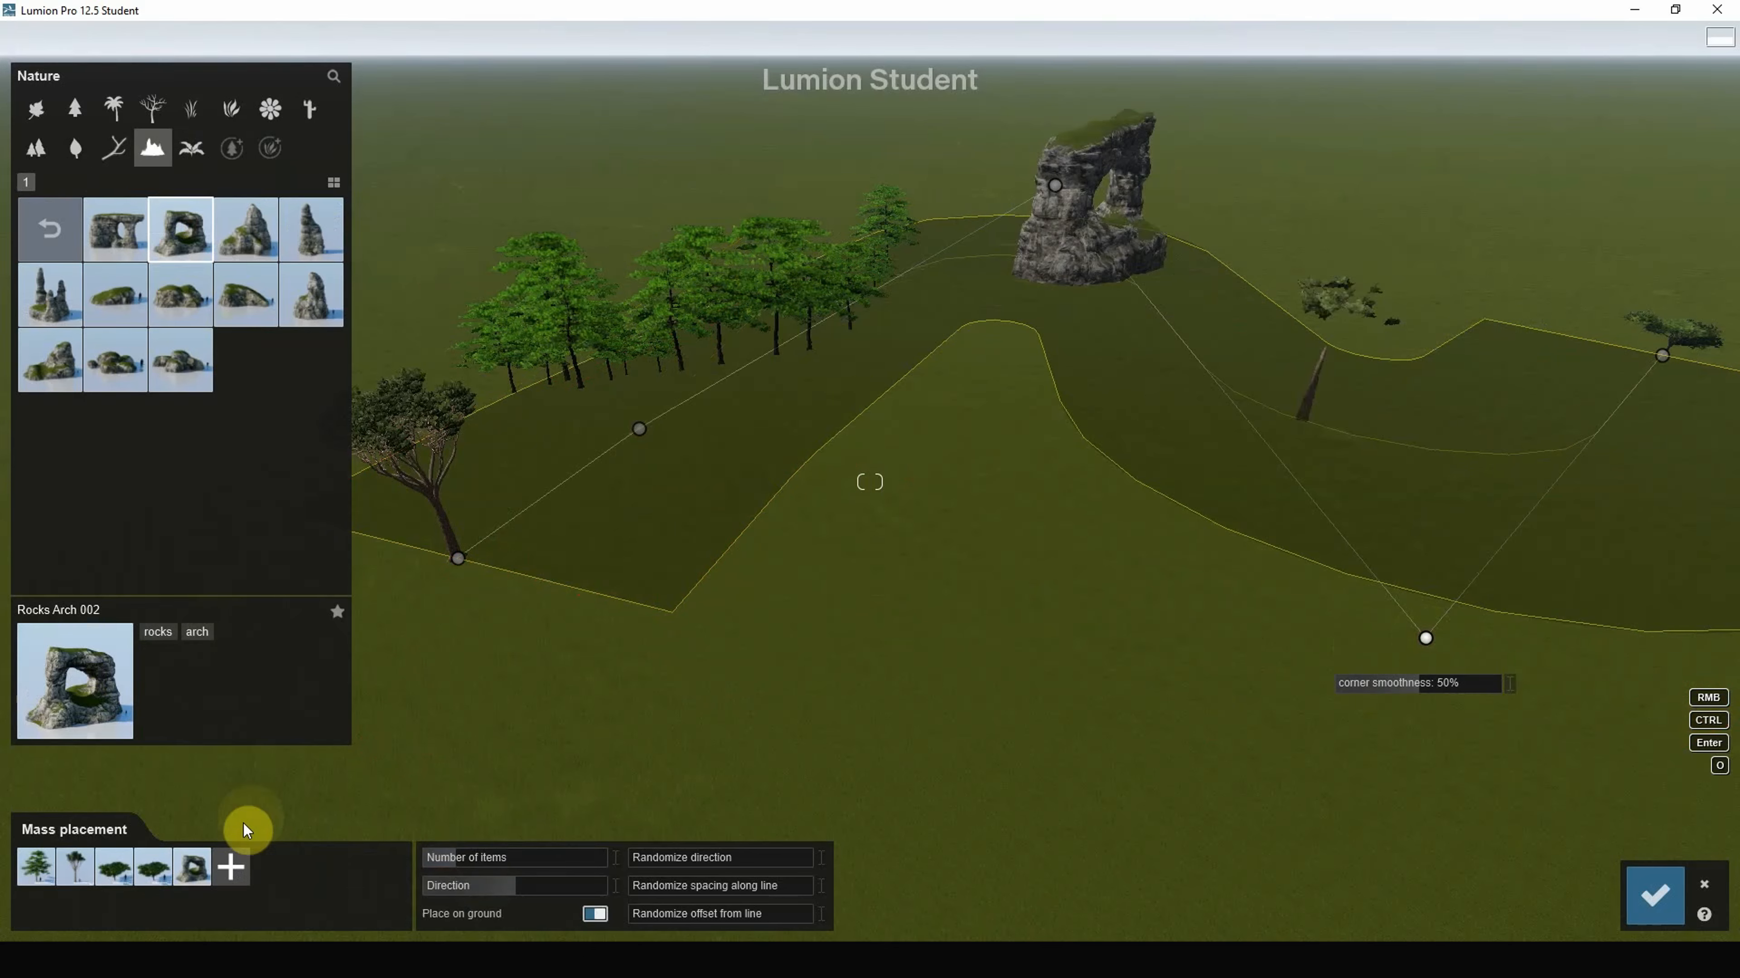
Step: Remove Rocks Arch 002 from the mix and add Leafless Tree 010
double_click(200, 863)
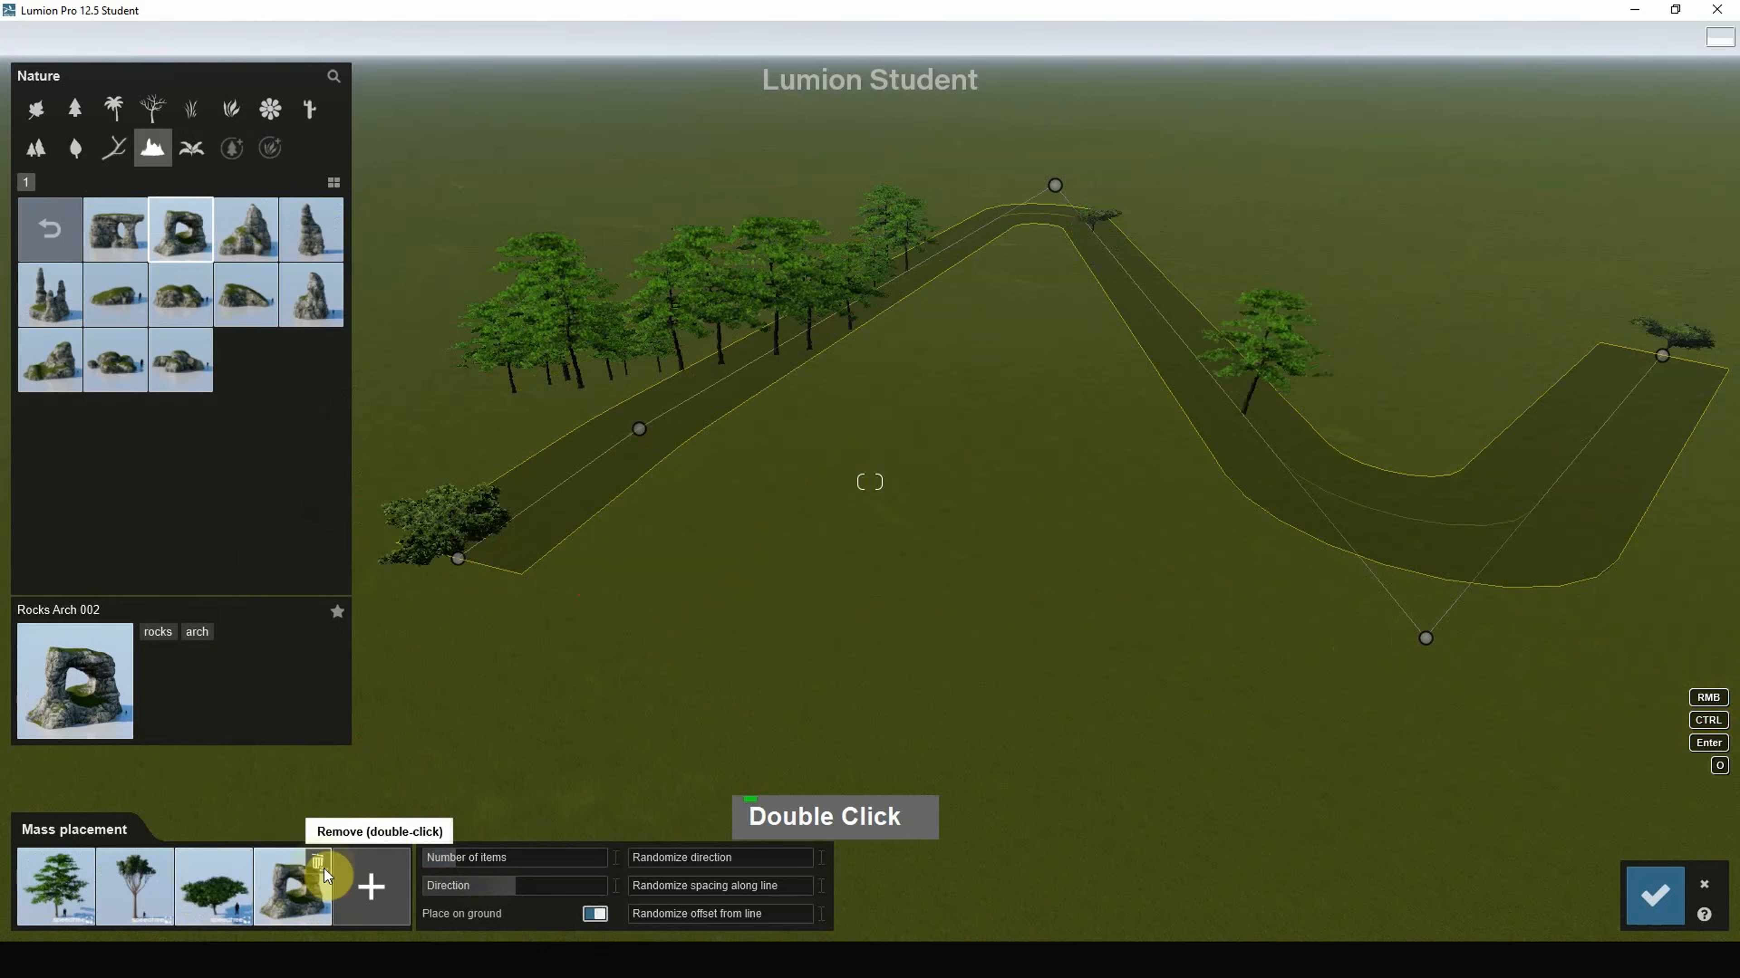
left_click(151, 109)
left_click(241, 362)
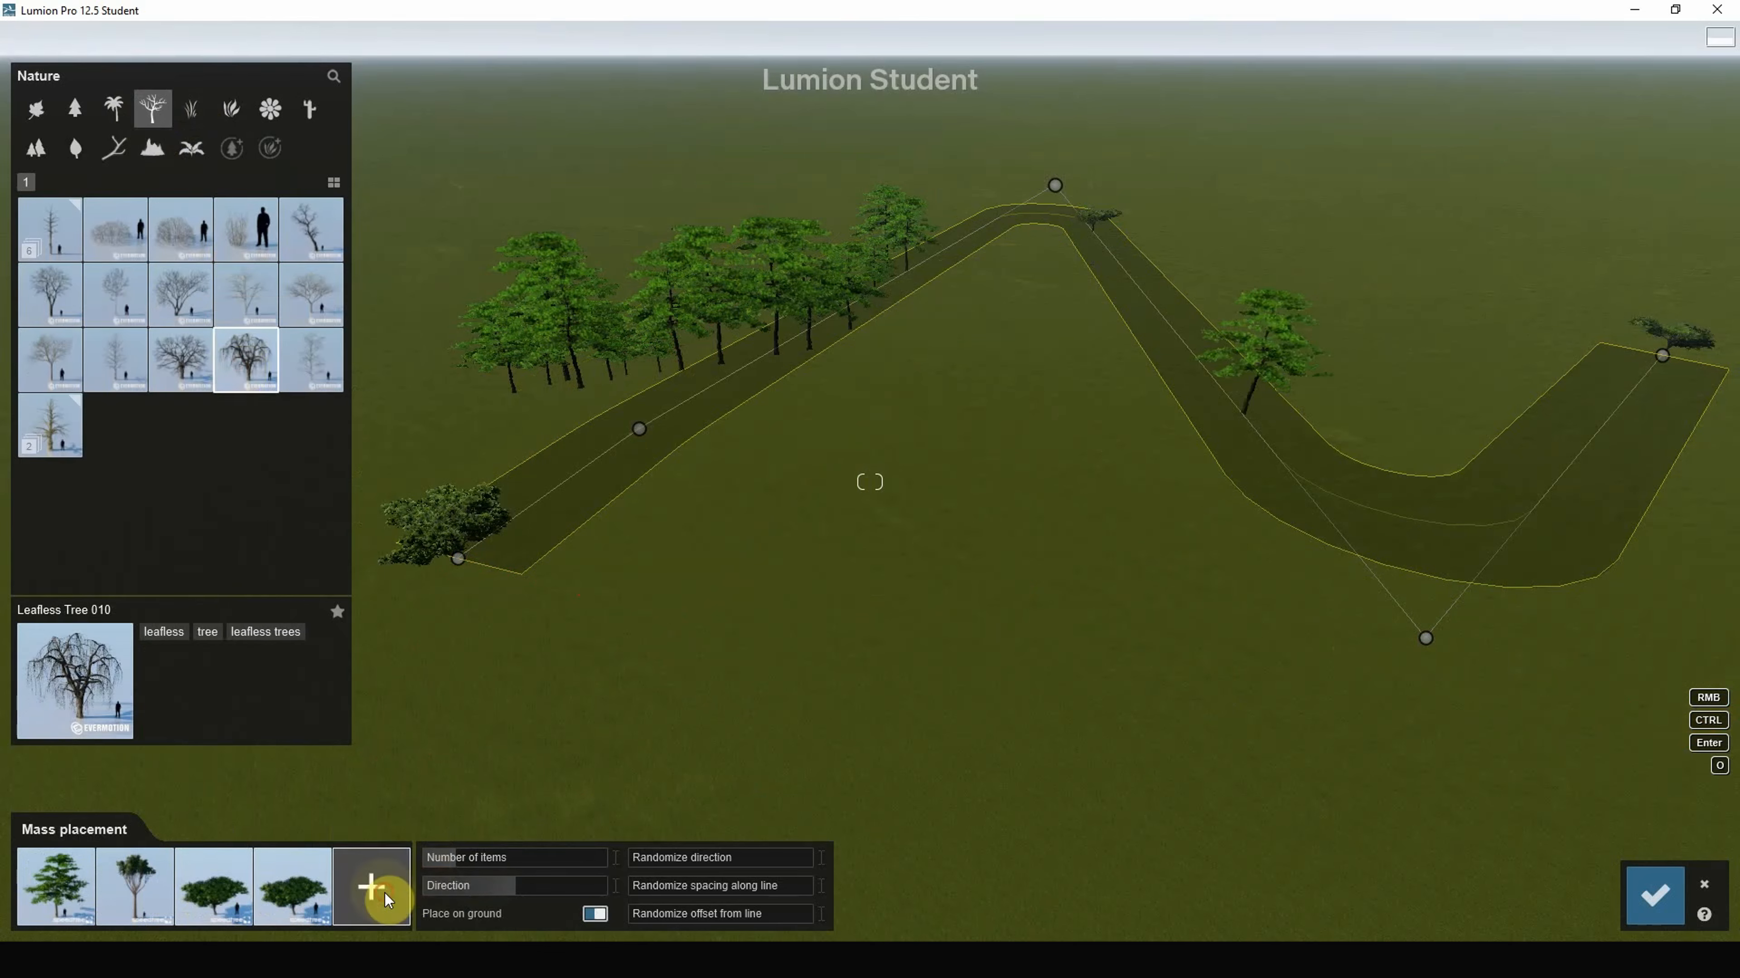
left_click(403, 883)
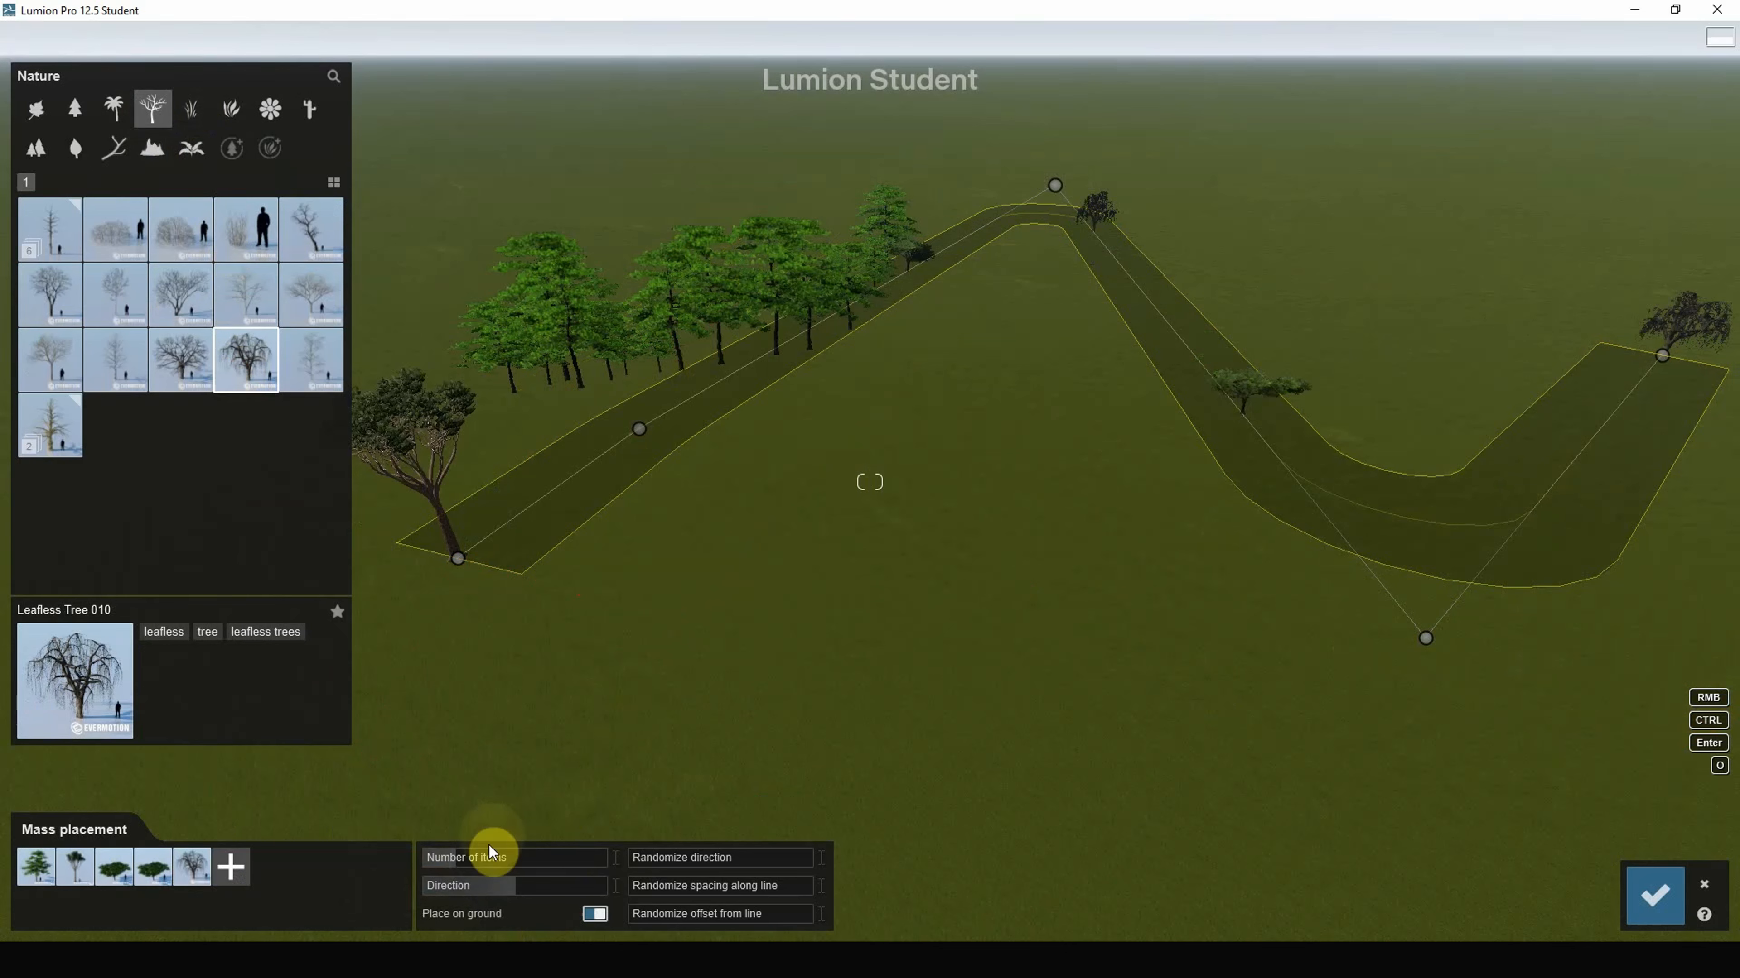
Step: Set the tree count, about 133° direction and 0.6 random direction, keeping trees on the ground
left_click_drag(470, 862, 602, 863)
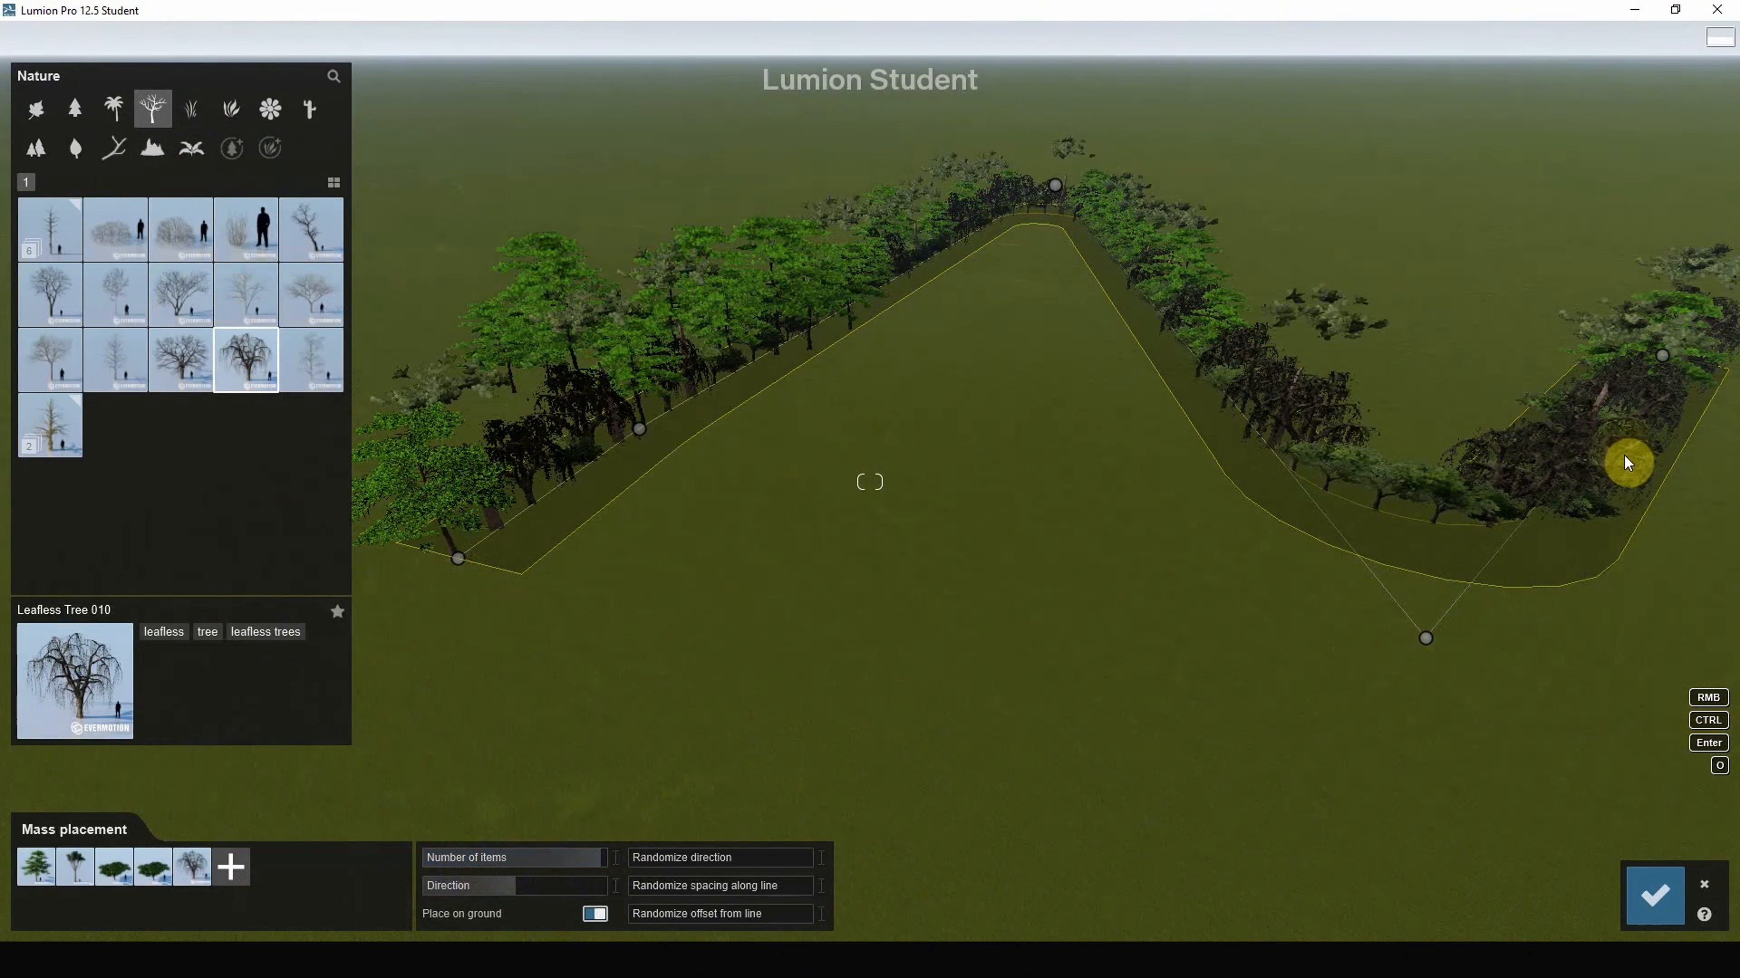
left_click_drag(580, 887, 561, 884)
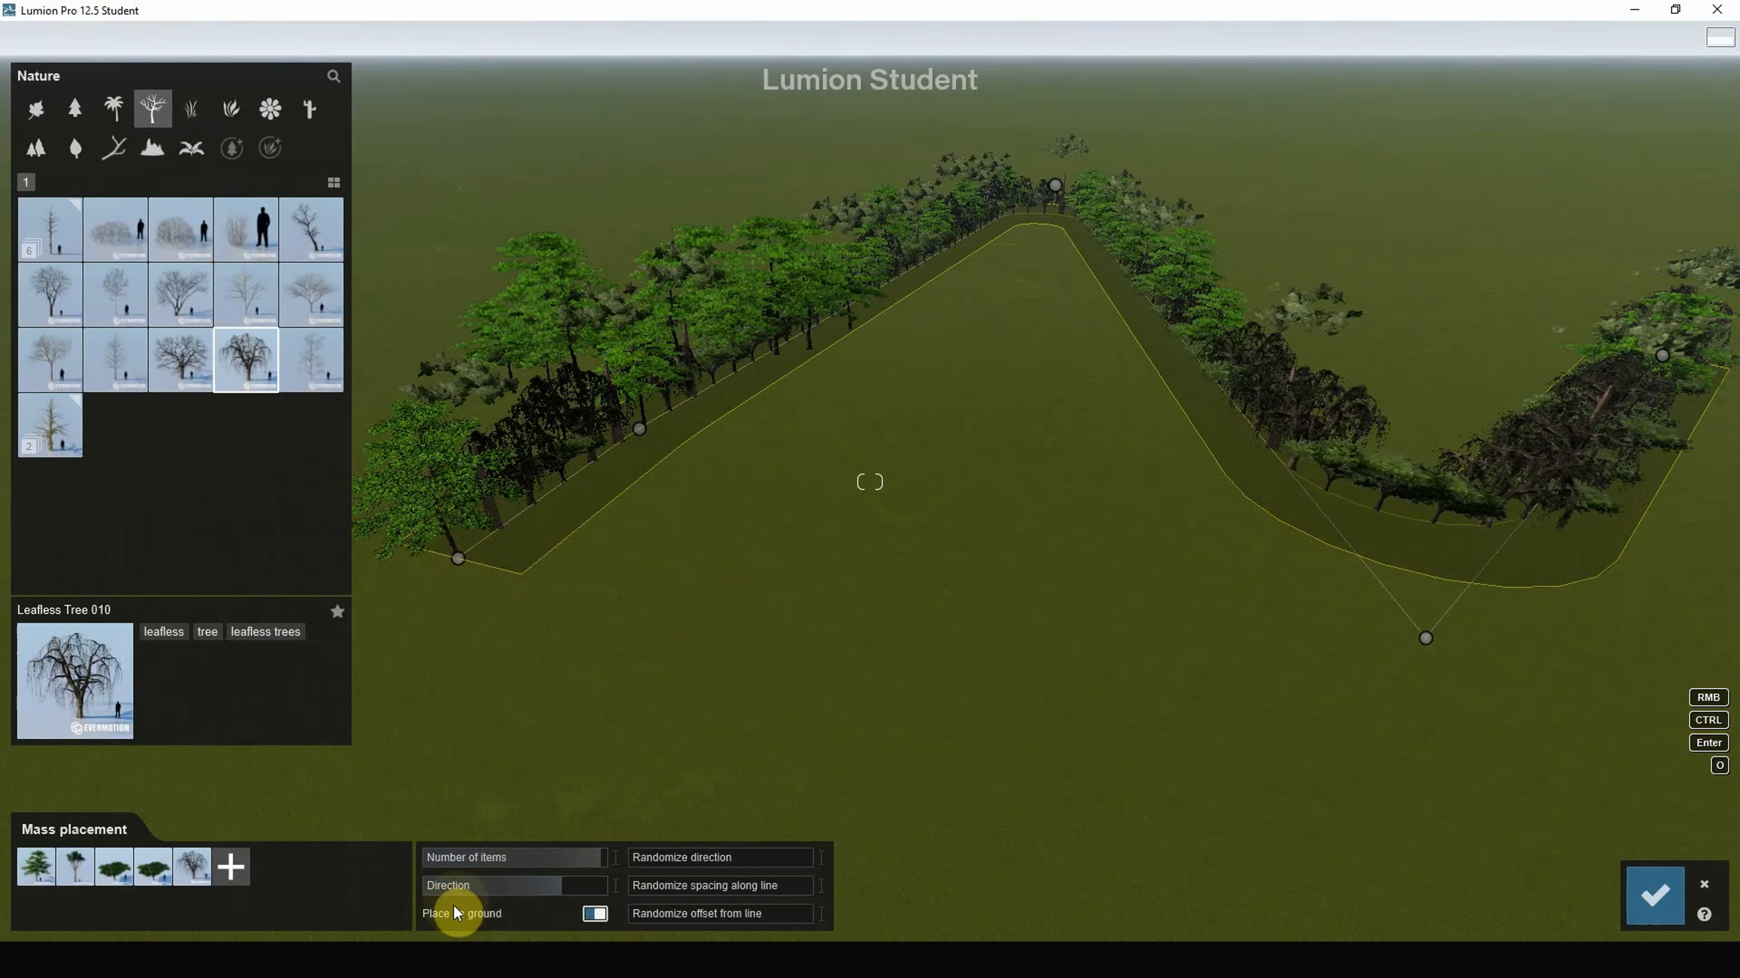
left_click(593, 914)
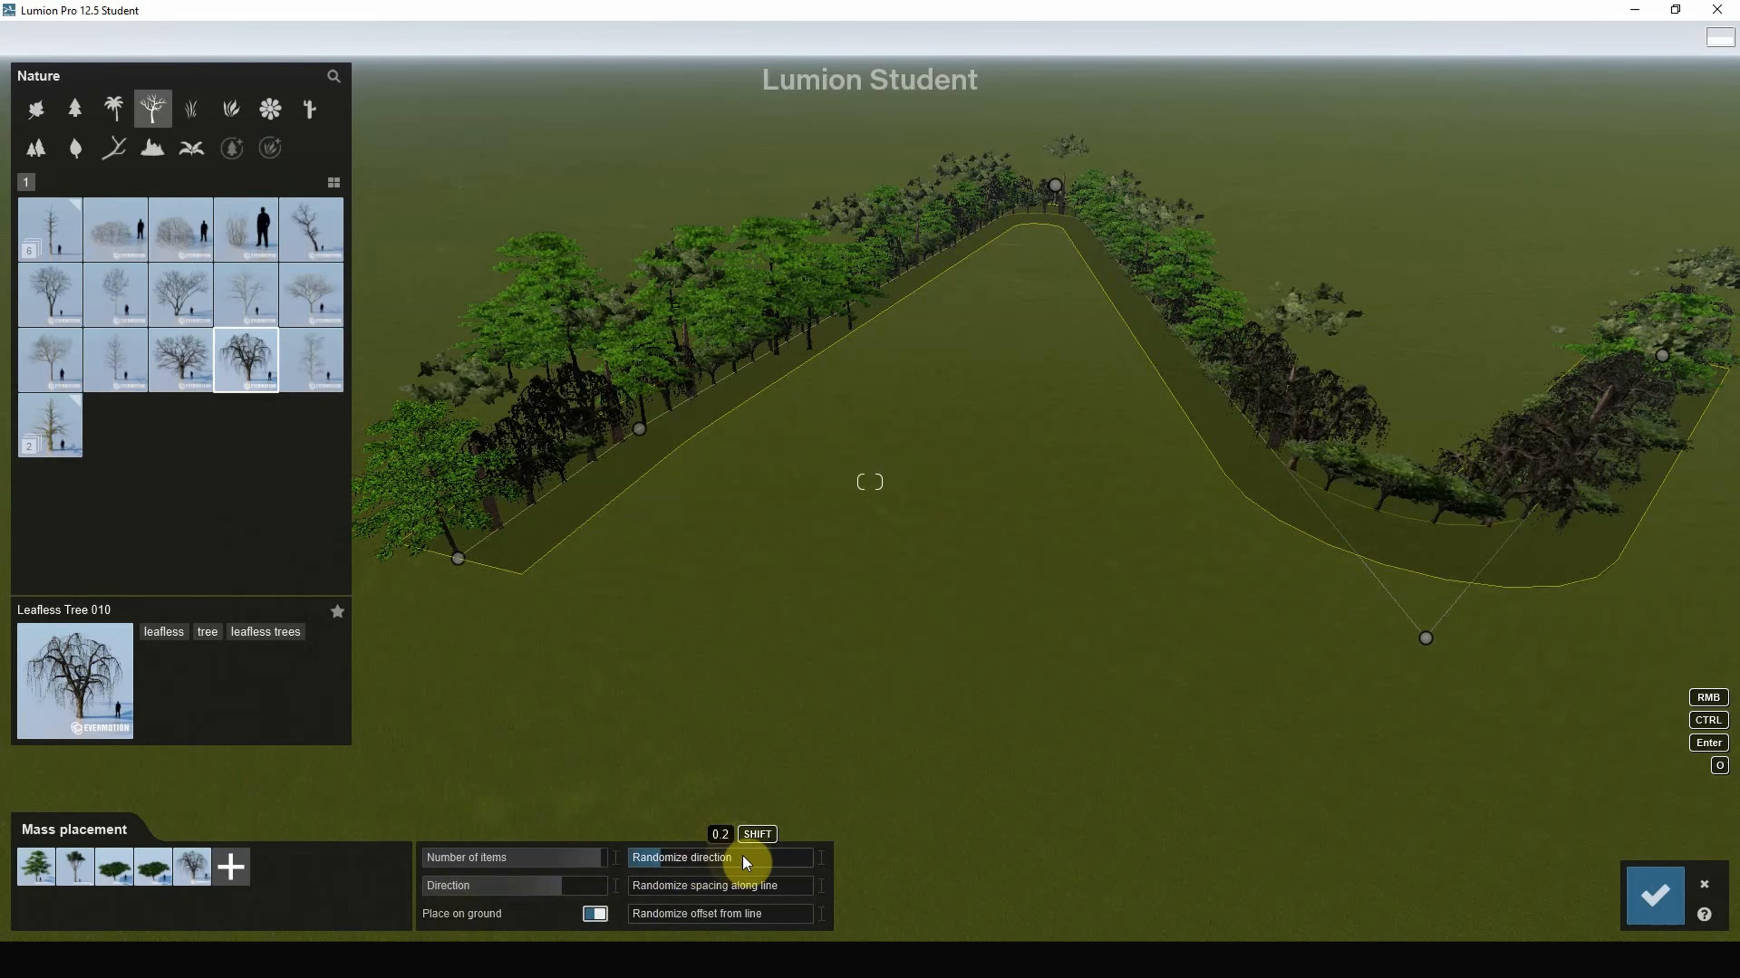
left_click_drag(742, 857, 734, 857)
left_click_drag(524, 859, 525, 860)
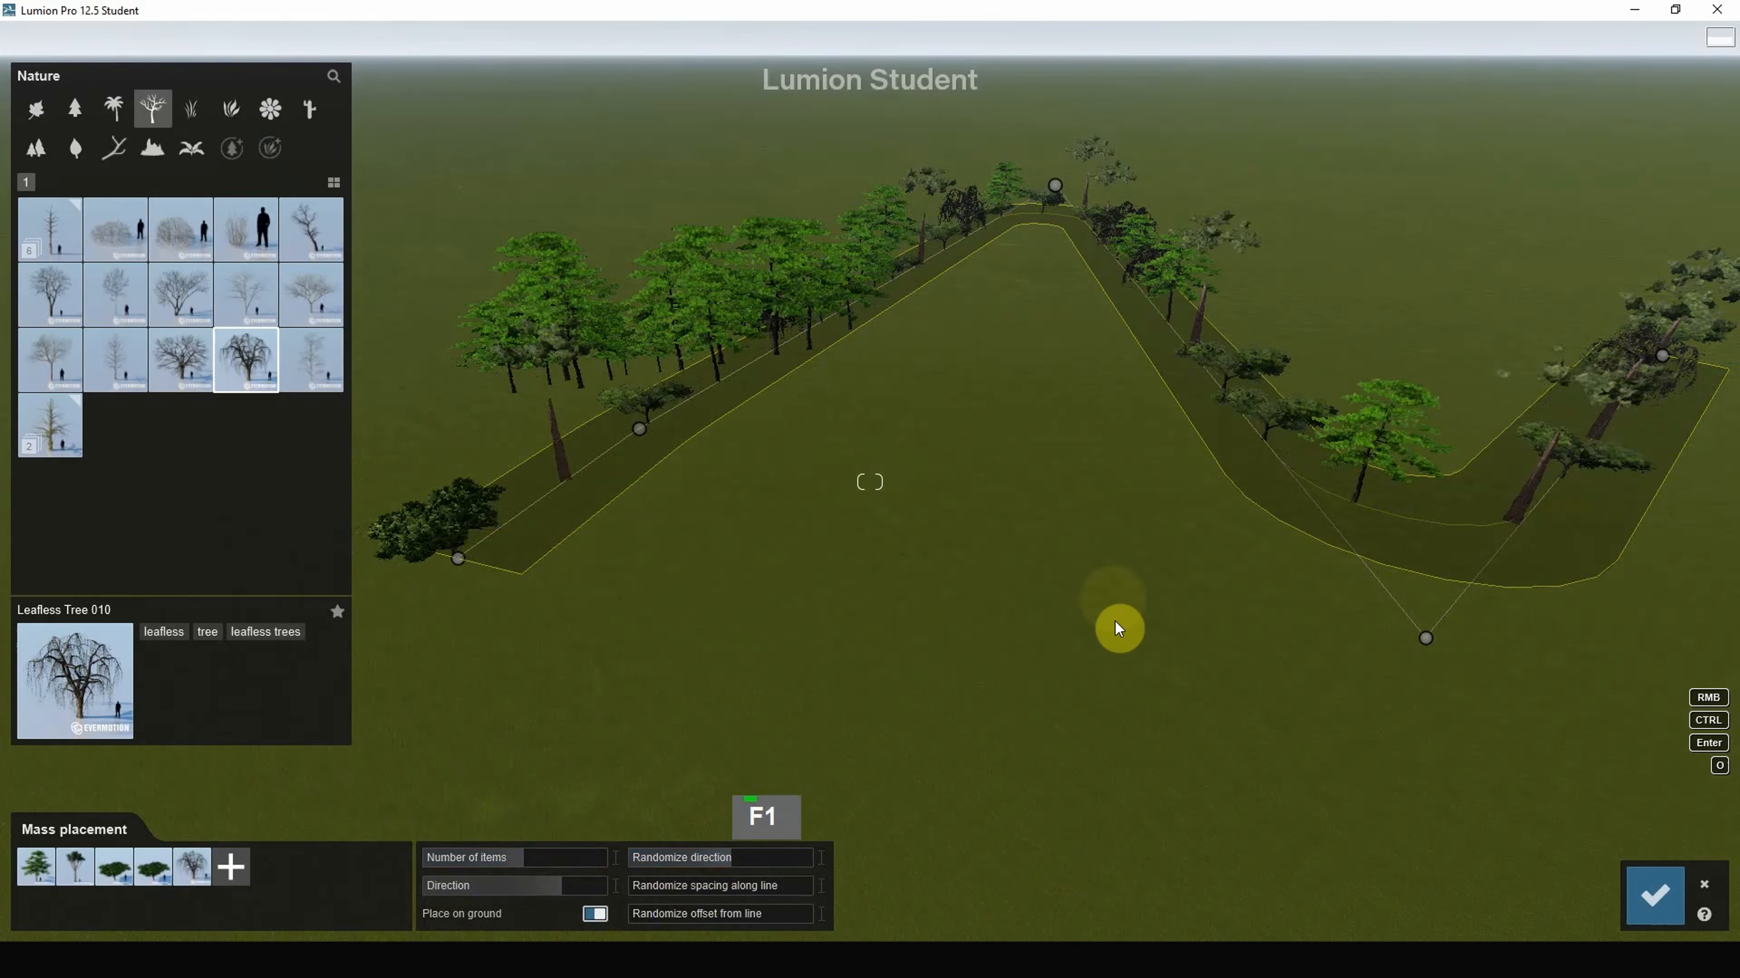
Step: Raise the preview quality to F4, randomize spacing to 0.6 and commit the tree line
right_click_drag(1116, 627, 1099, 540)
key("F2")
right_click_drag(1021, 583, 1221, 588)
key("F3")
key("F4")
key("F9")
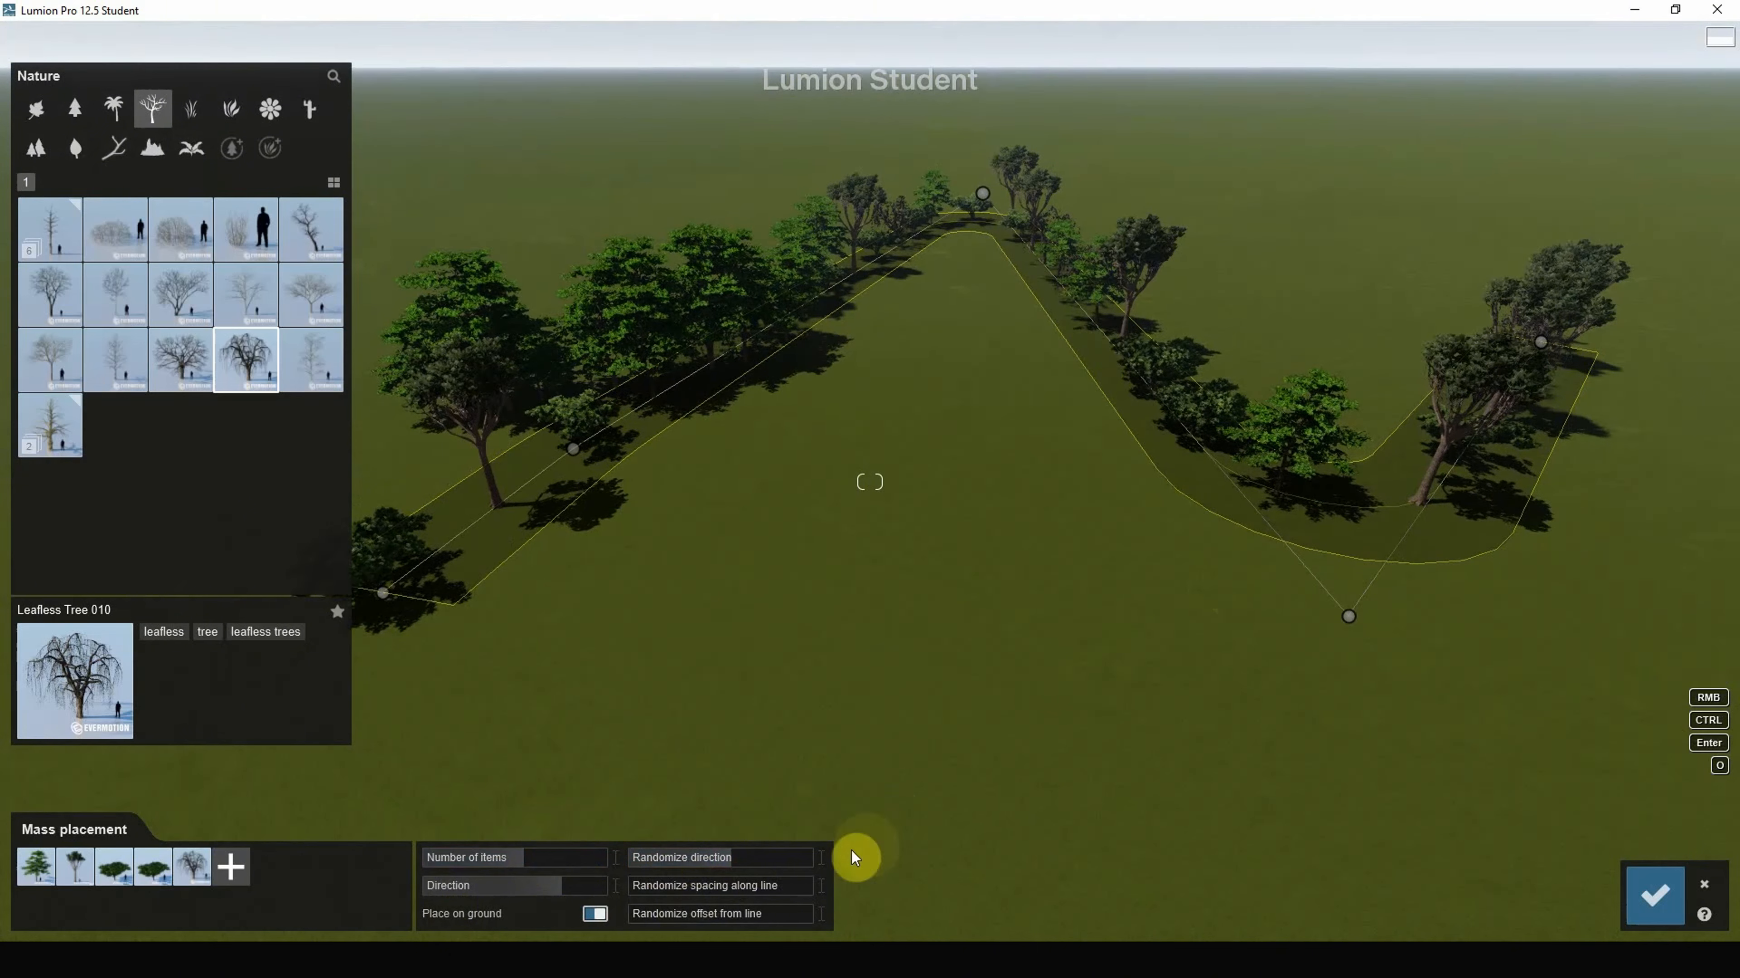
left_click_drag(723, 886, 711, 920)
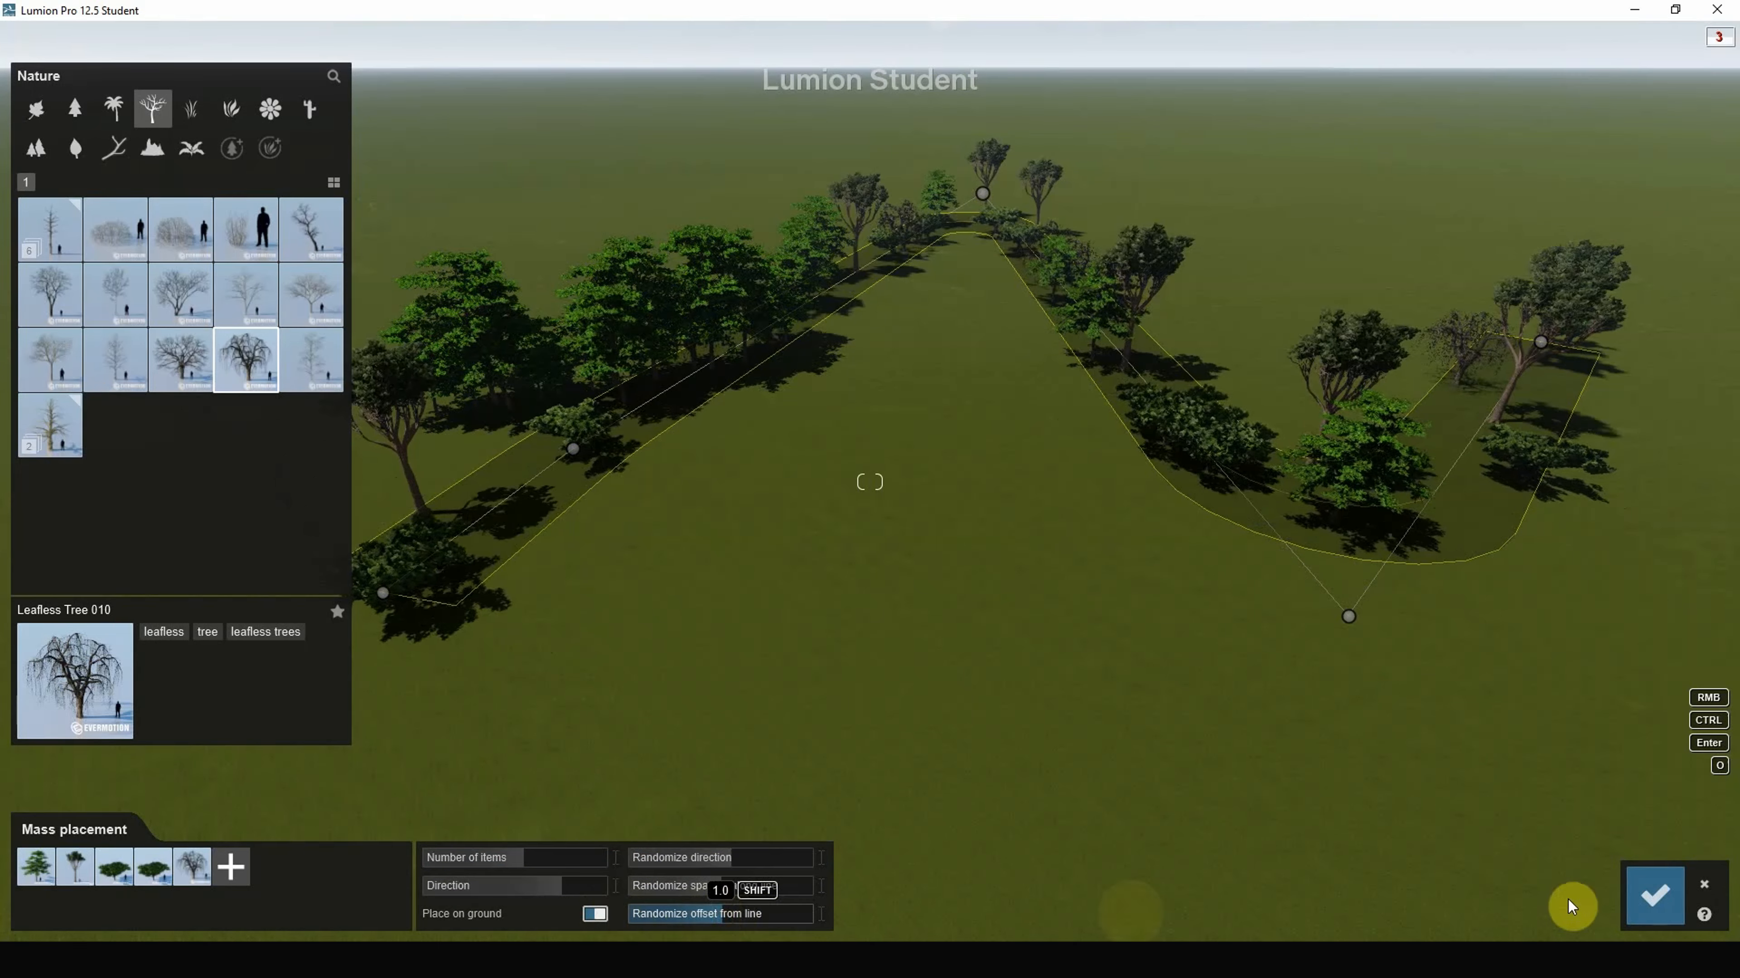
left_click(1658, 904)
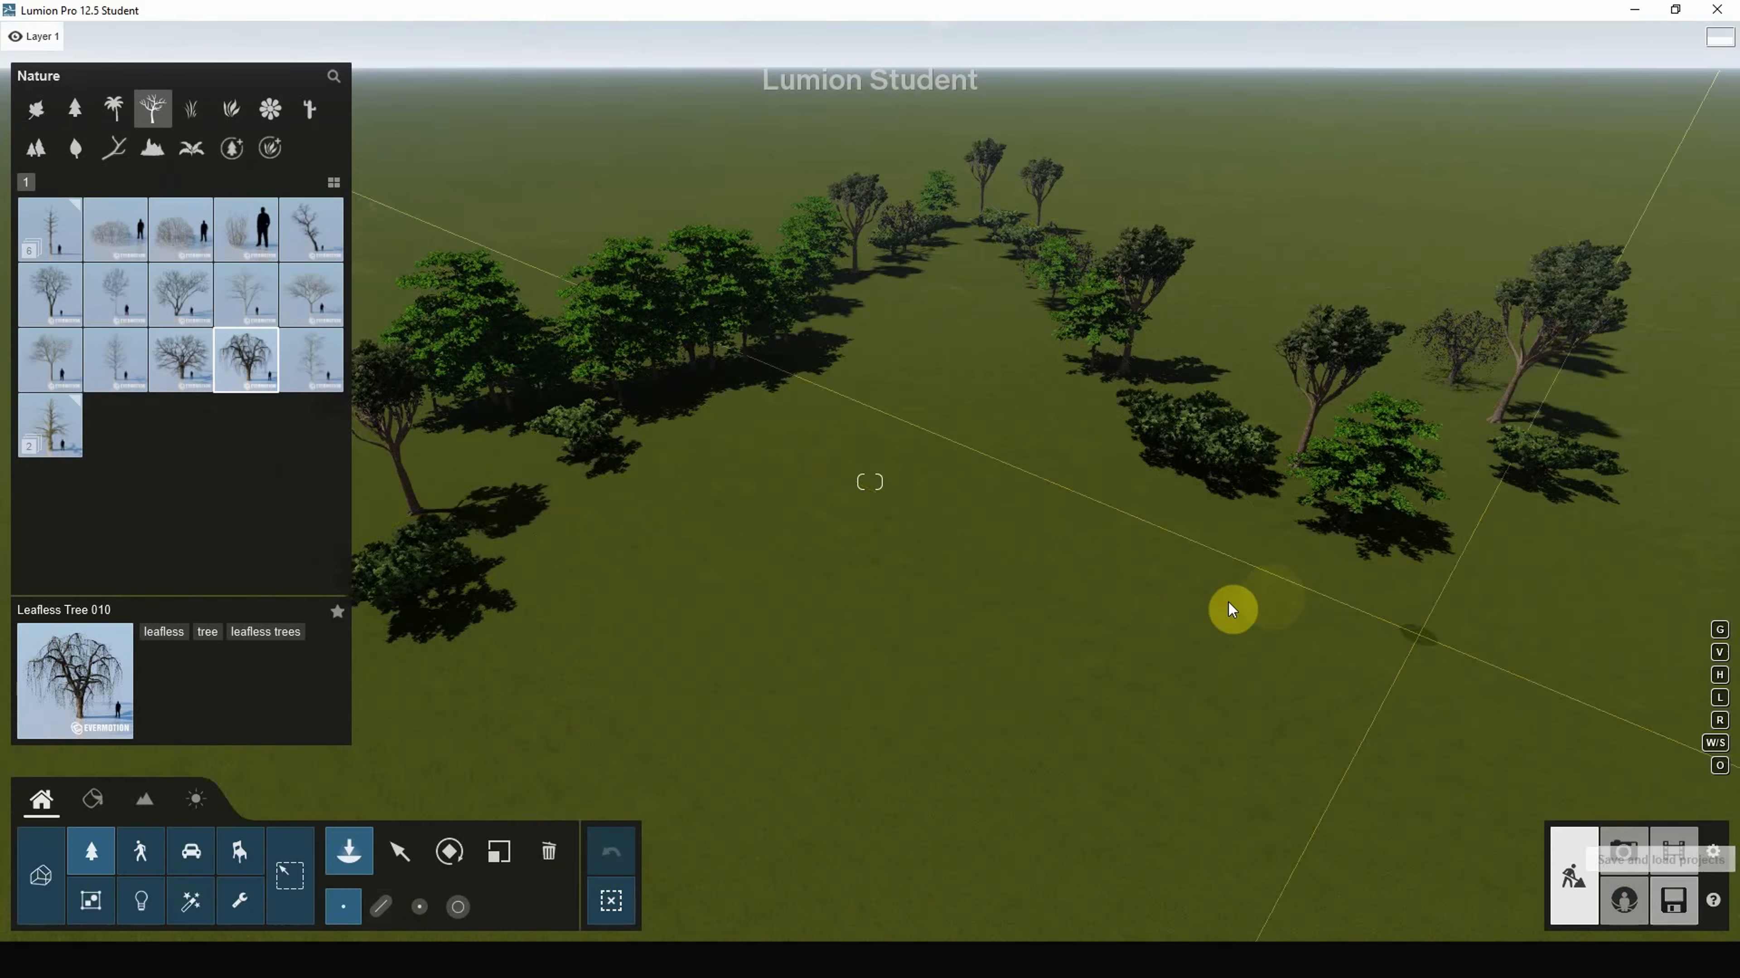
Step: Place a single leafless tree, then start a new tree line with four path points
left_click(749, 660)
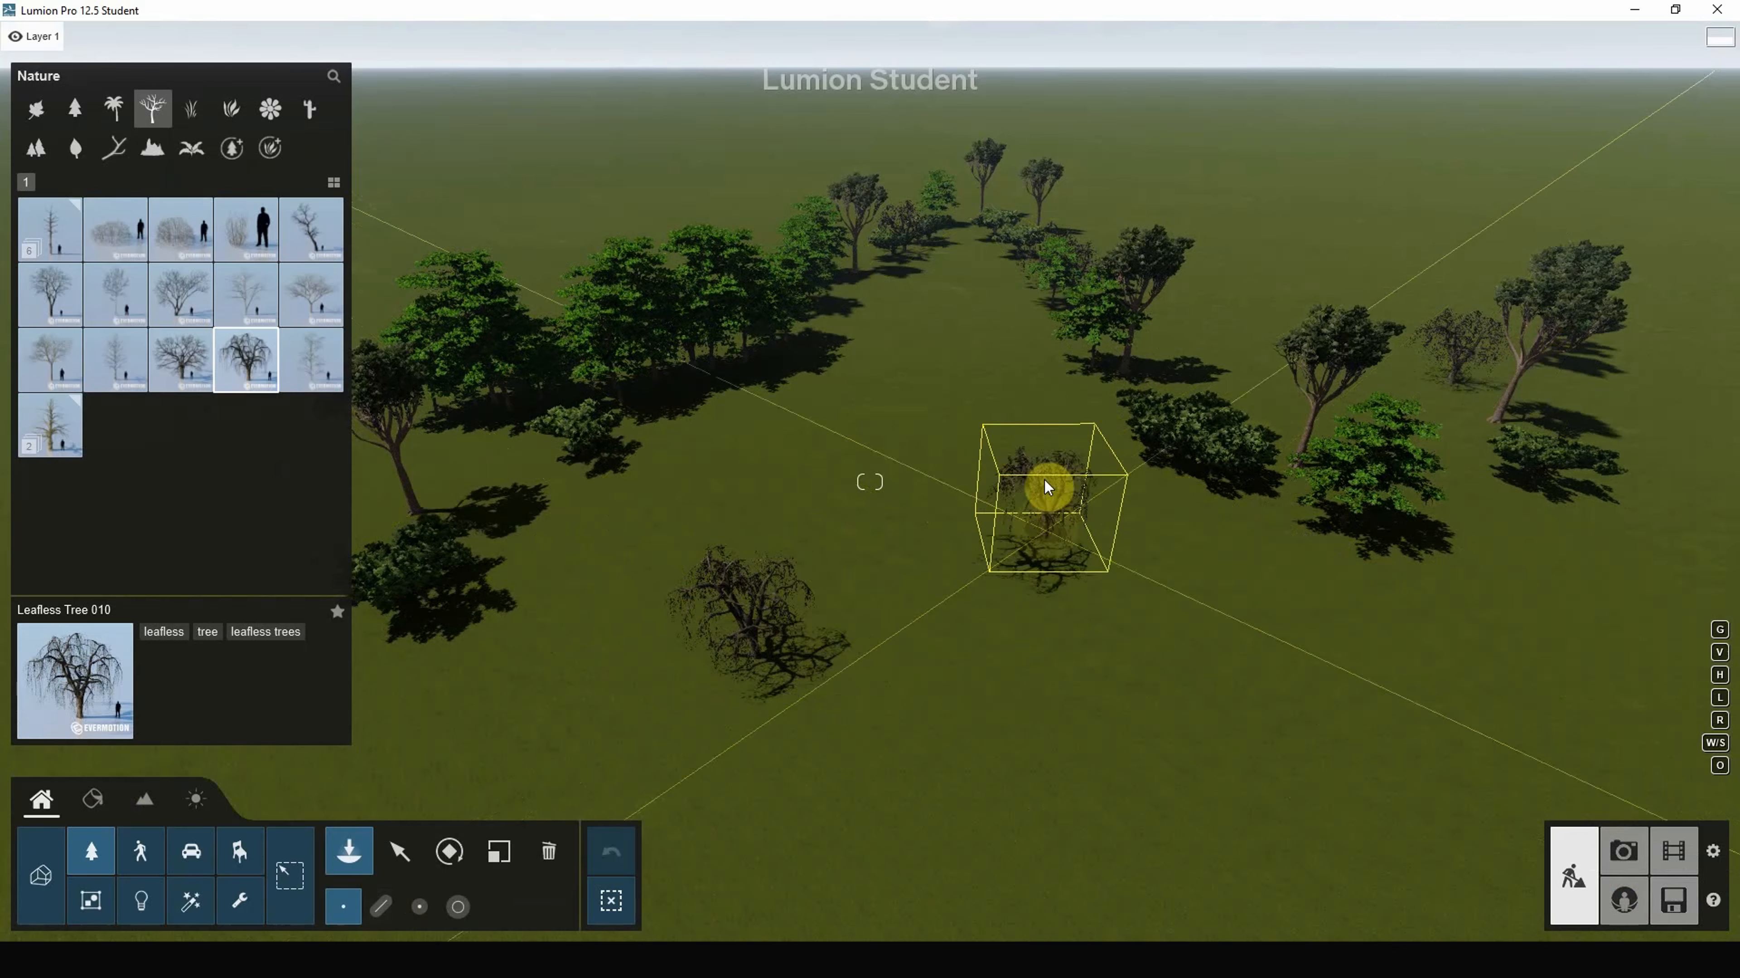
left_click(381, 906)
left_click(656, 483)
left_click(1008, 609)
left_click(1072, 634, "ctrl")
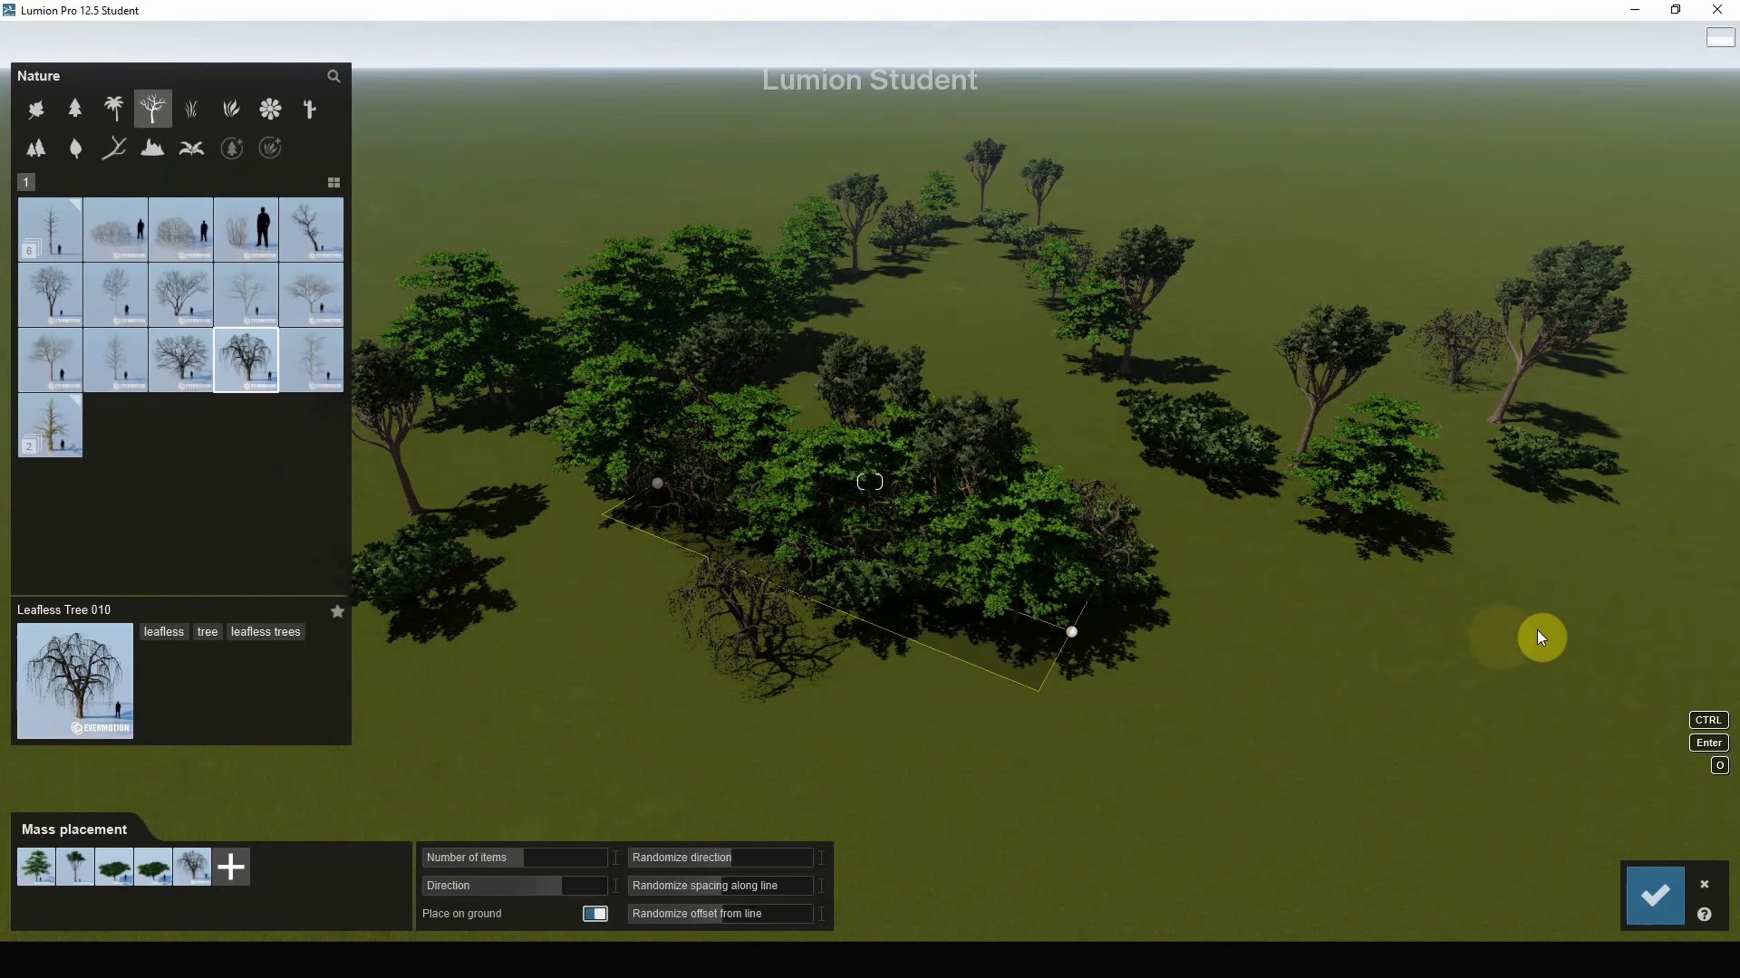
left_click(1588, 613, "ctrl")
Step: Loop the line with three more points, raise the tree count to maximum, and commit
right_click_drag(1013, 532, 1185, 304)
left_click(940, 237, "ctrl")
left_click(704, 389, "ctrl")
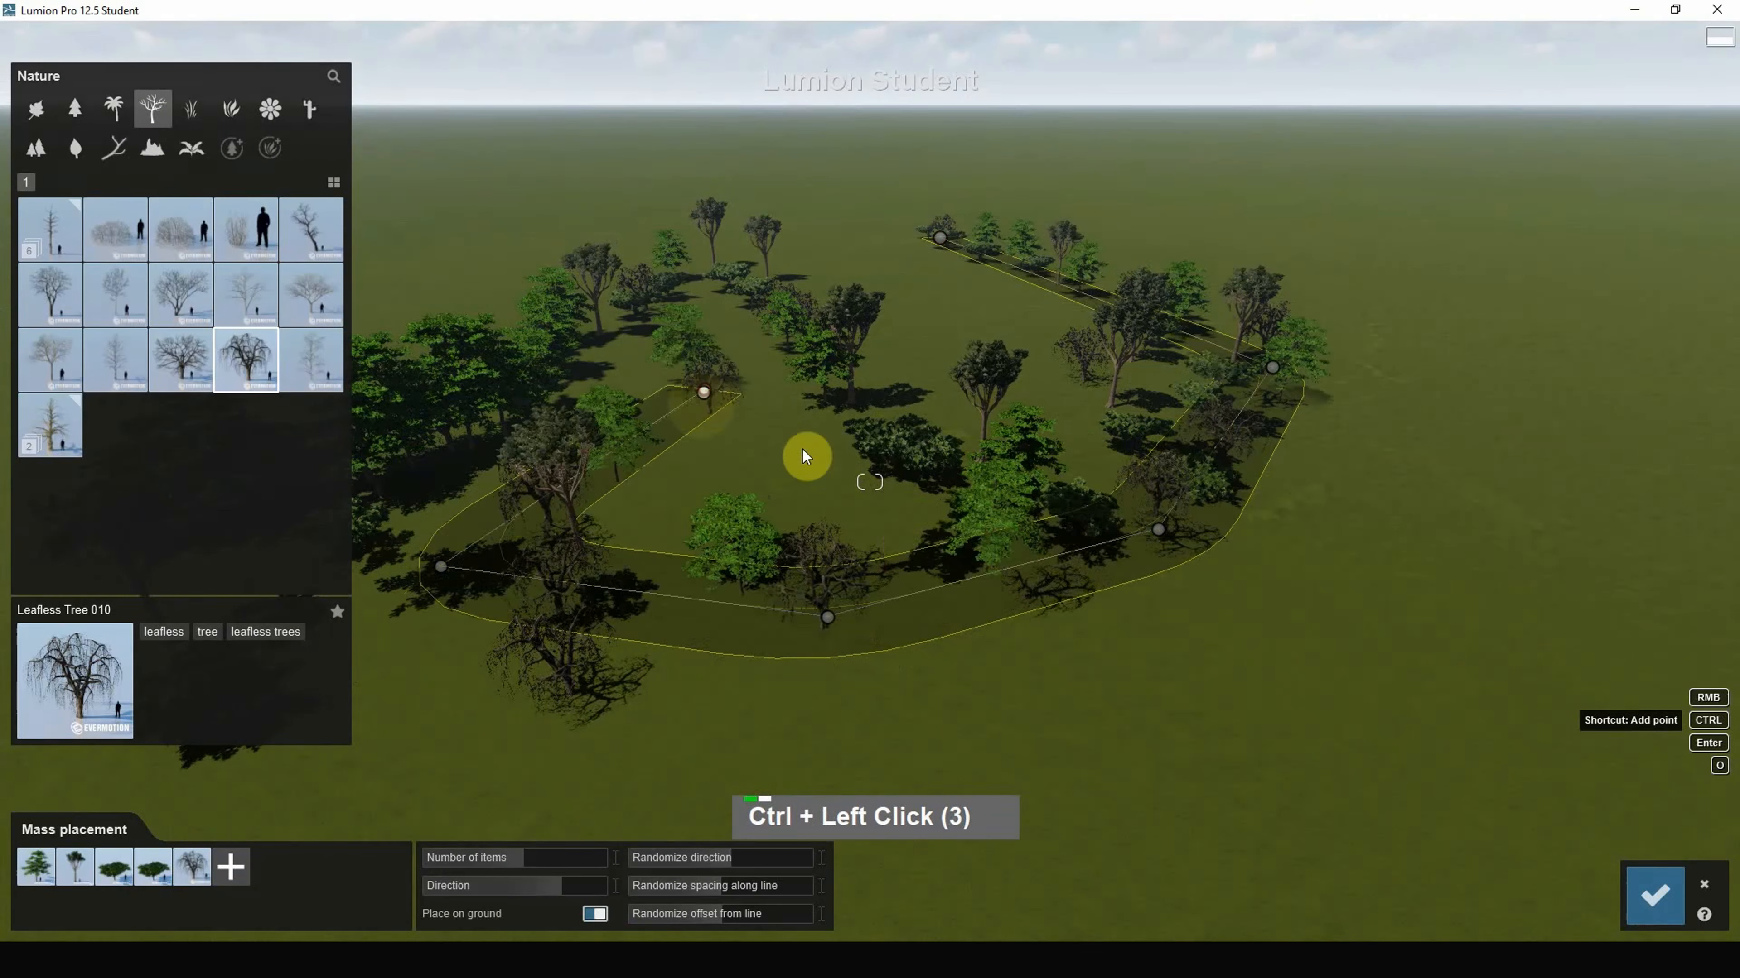
left_click(1330, 625, "ctrl")
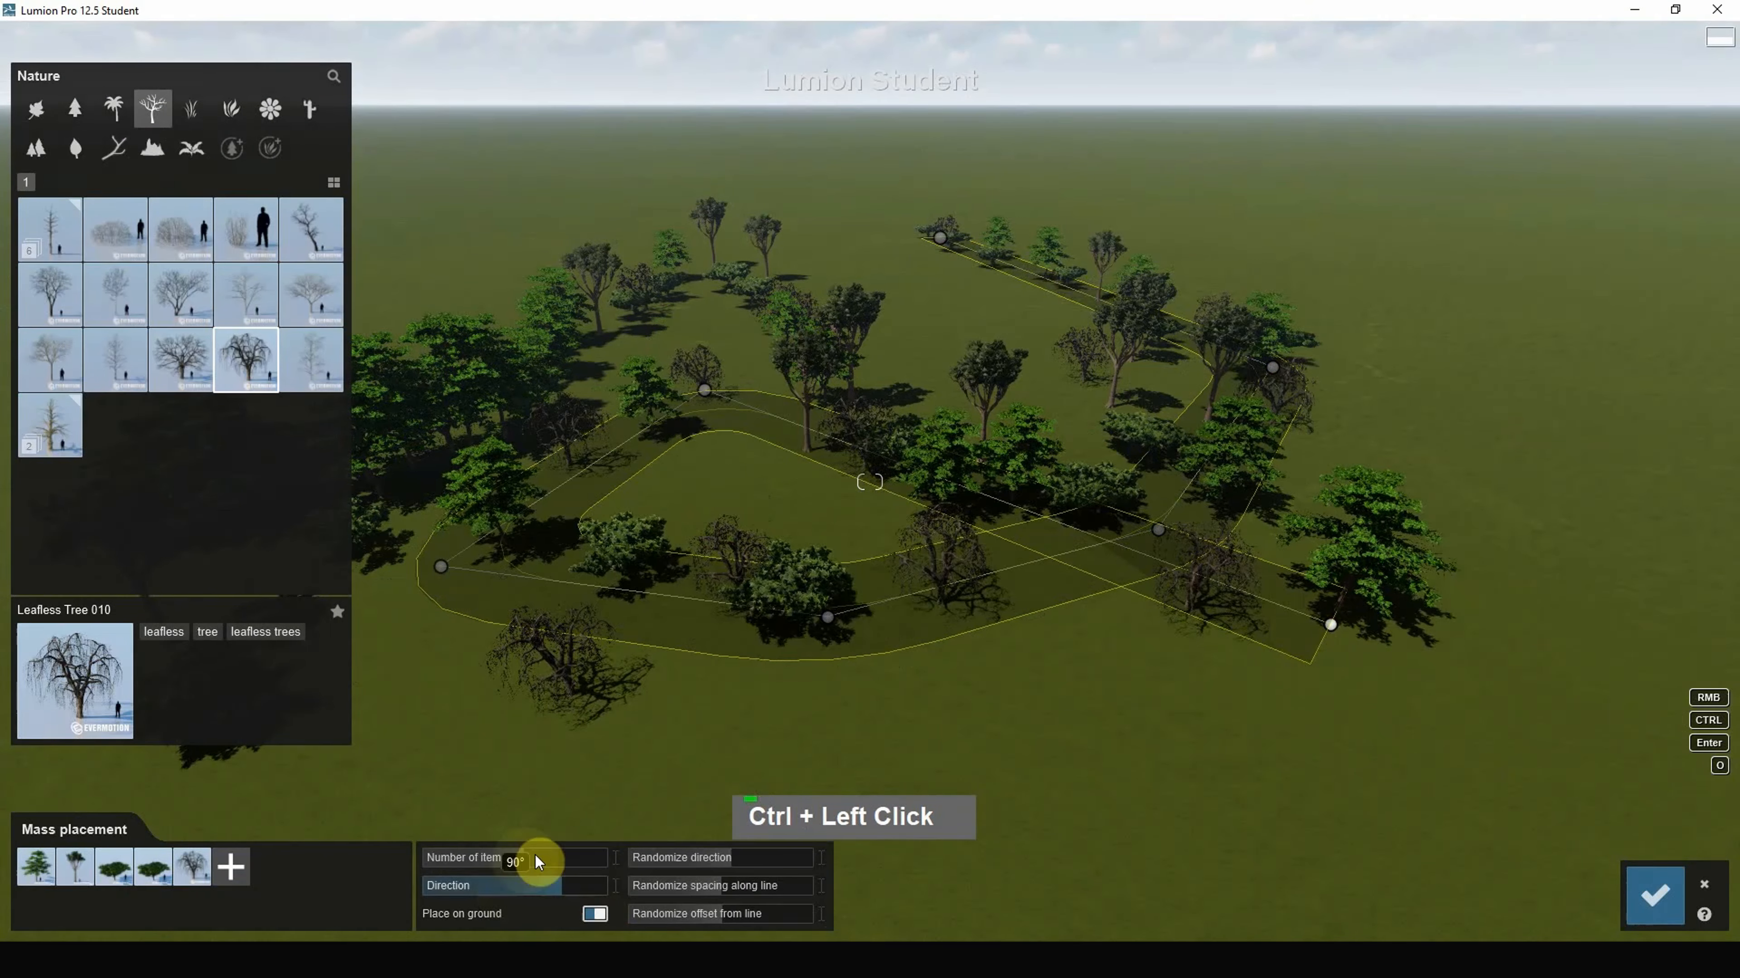
left_click_drag(535, 861, 626, 864, "shift")
right_click_drag(1126, 583, 987, 555)
left_click(1657, 907)
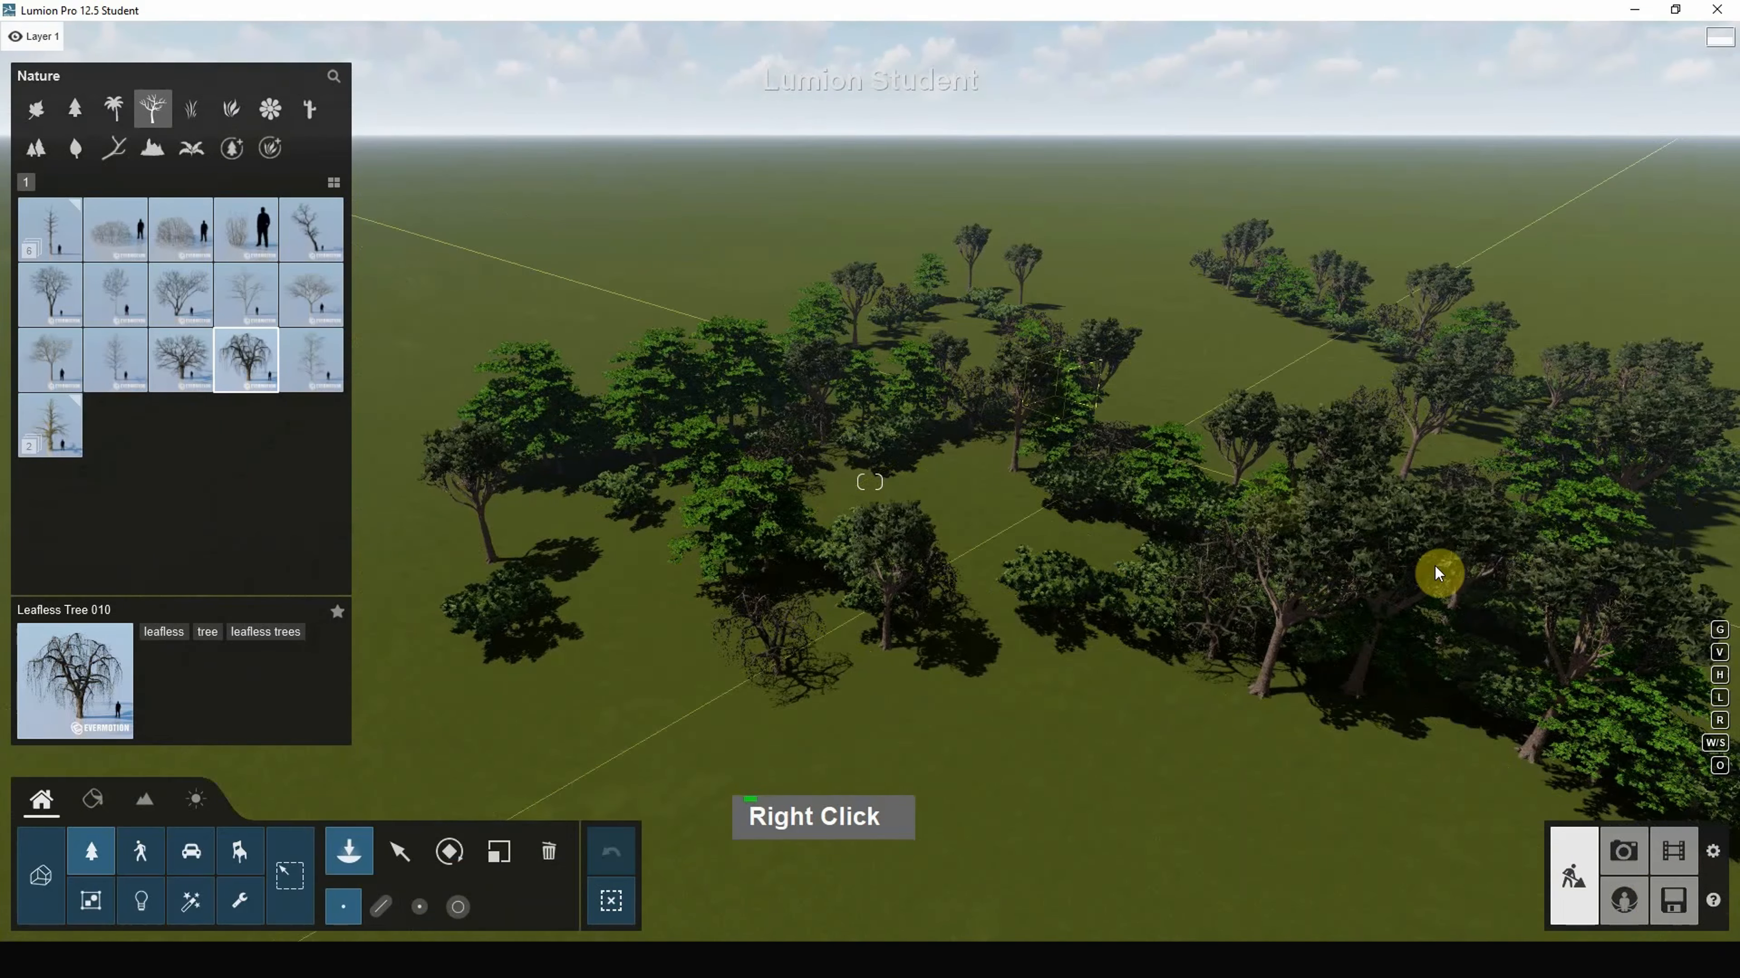
Step: Switch to a low-quality preview and change tree detail while looking over the planted trees
key("F1")
scroll(920, 589, "up", 2)
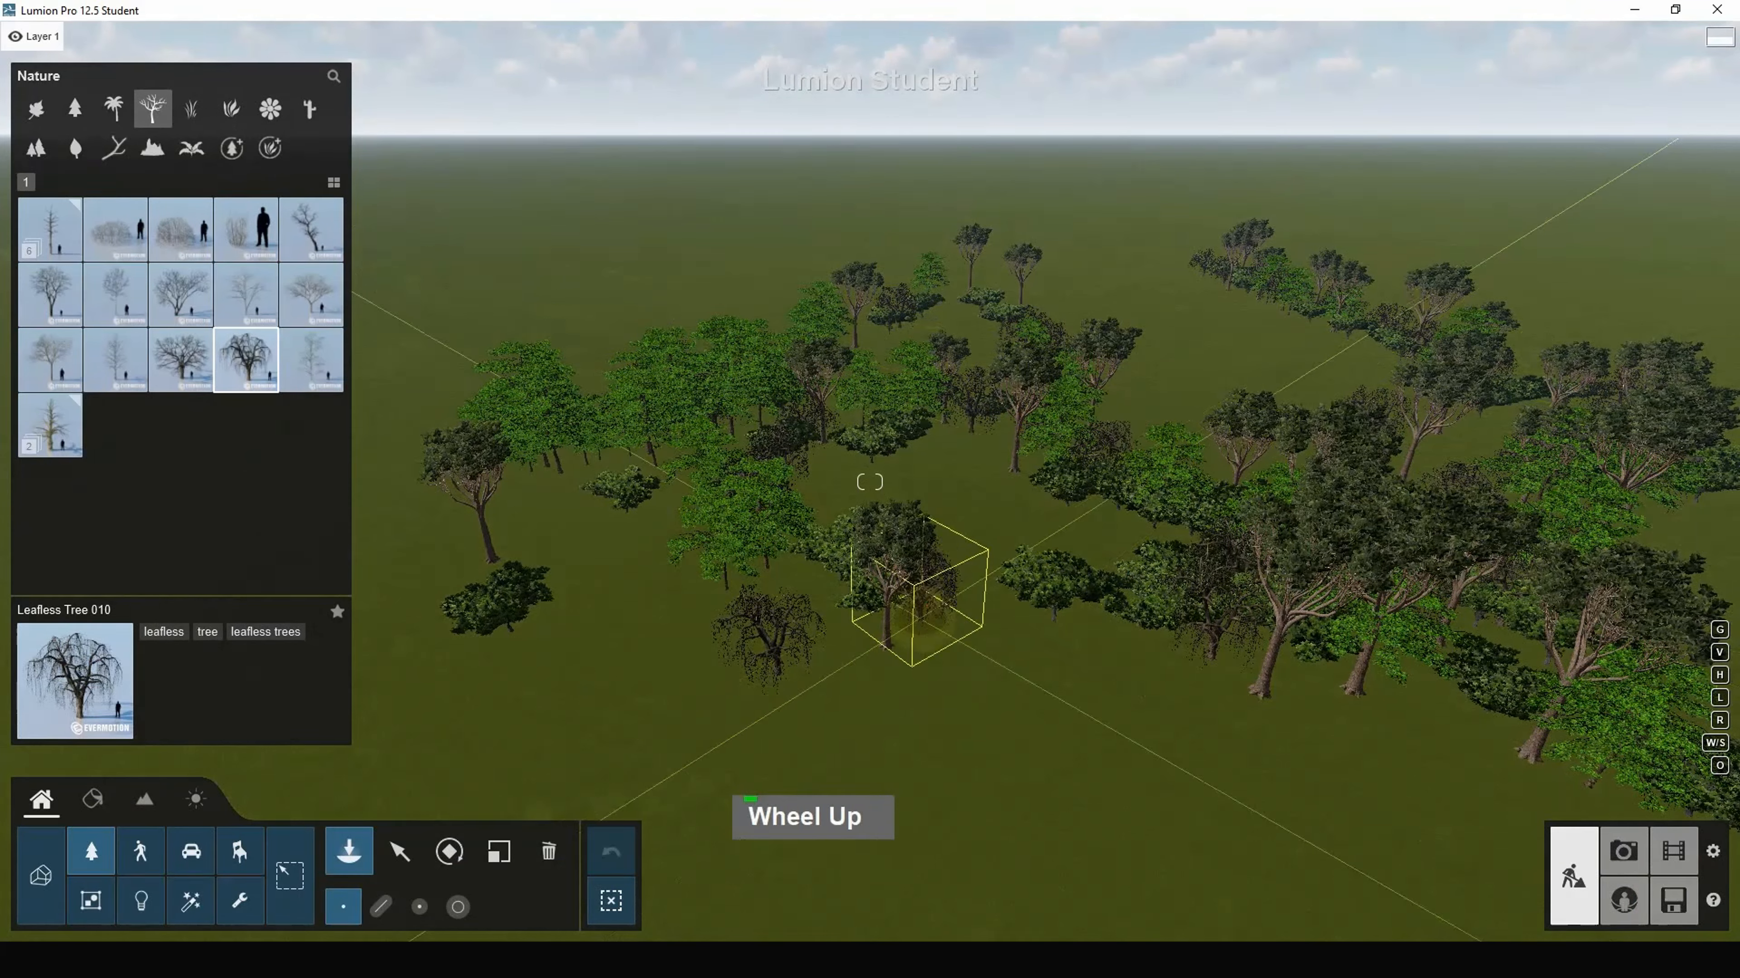
right_click_drag(925, 603, 998, 622)
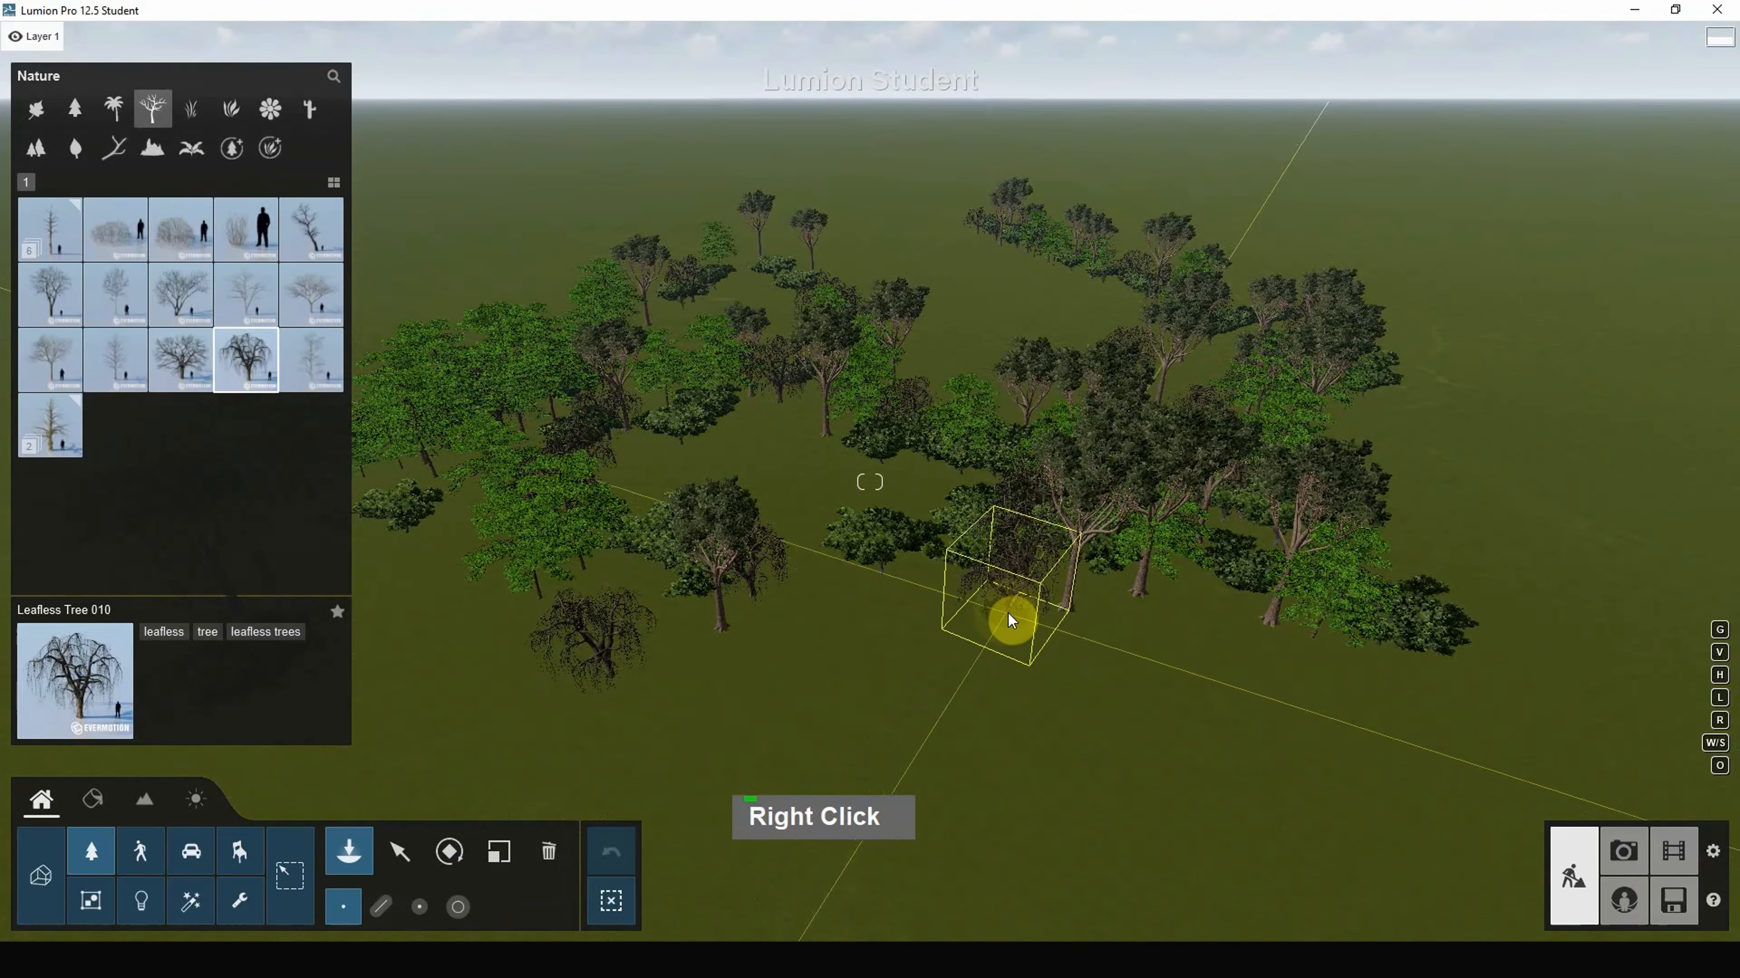
key("F9")
right_click_drag(1208, 618, 620, 828)
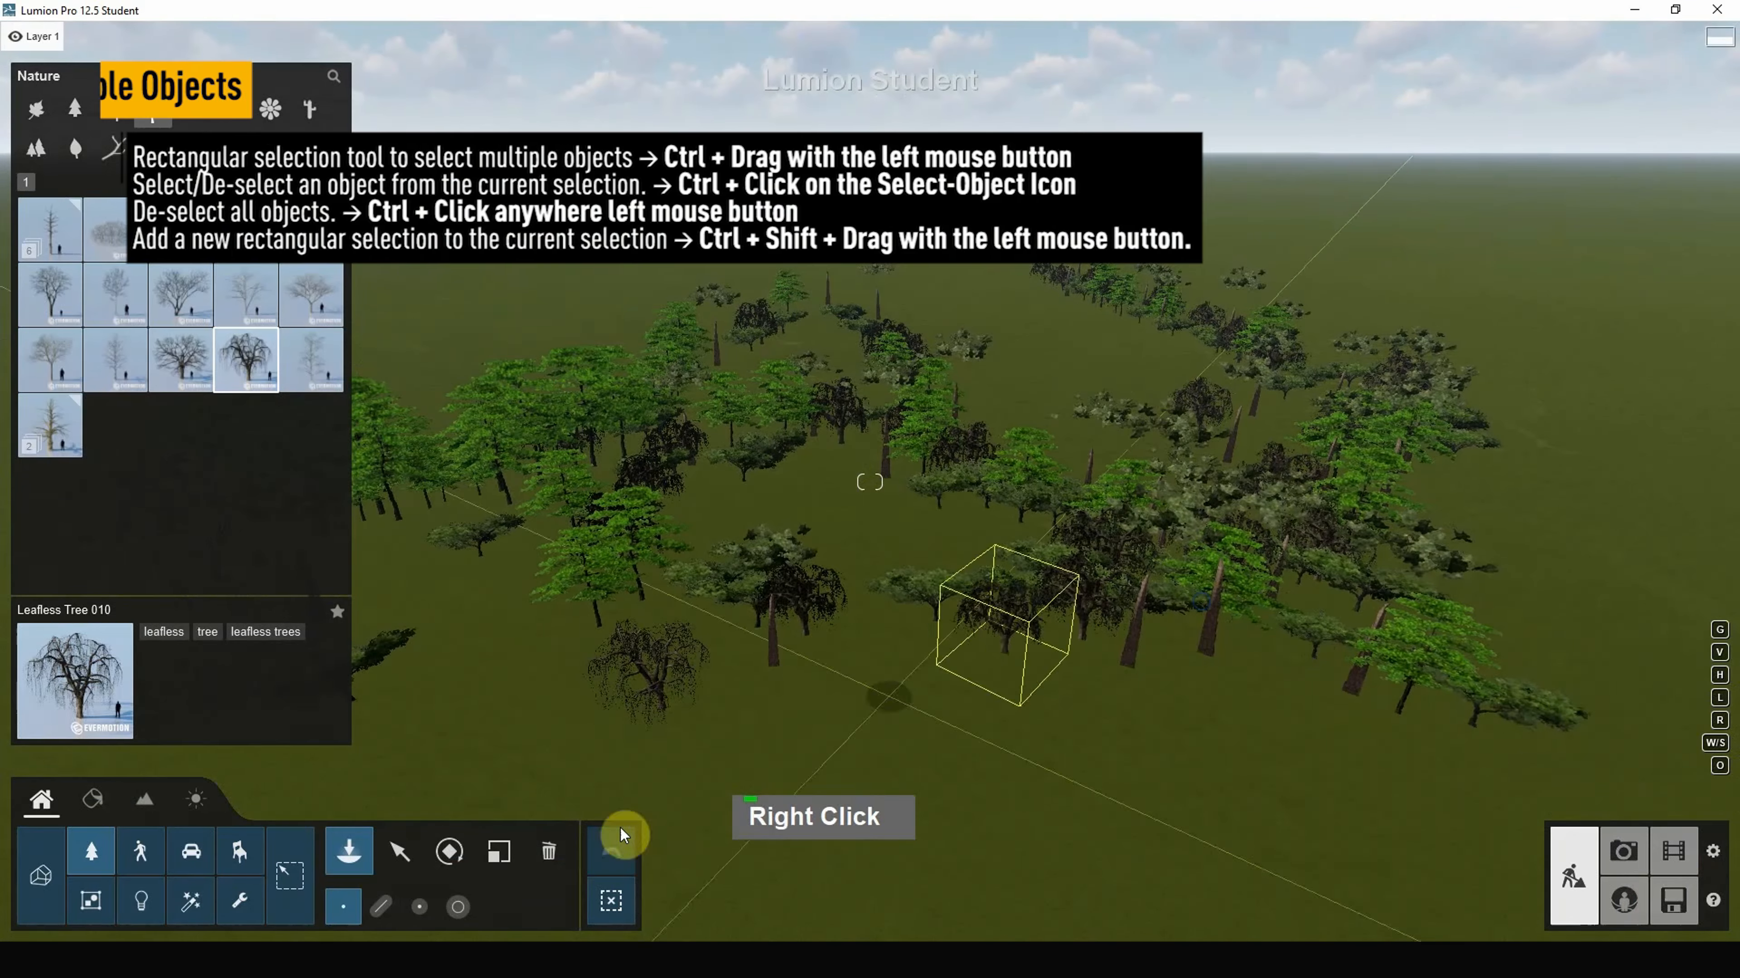
Step: Box-select a large group of trees and switch to the Delete tool
left_click(409, 854)
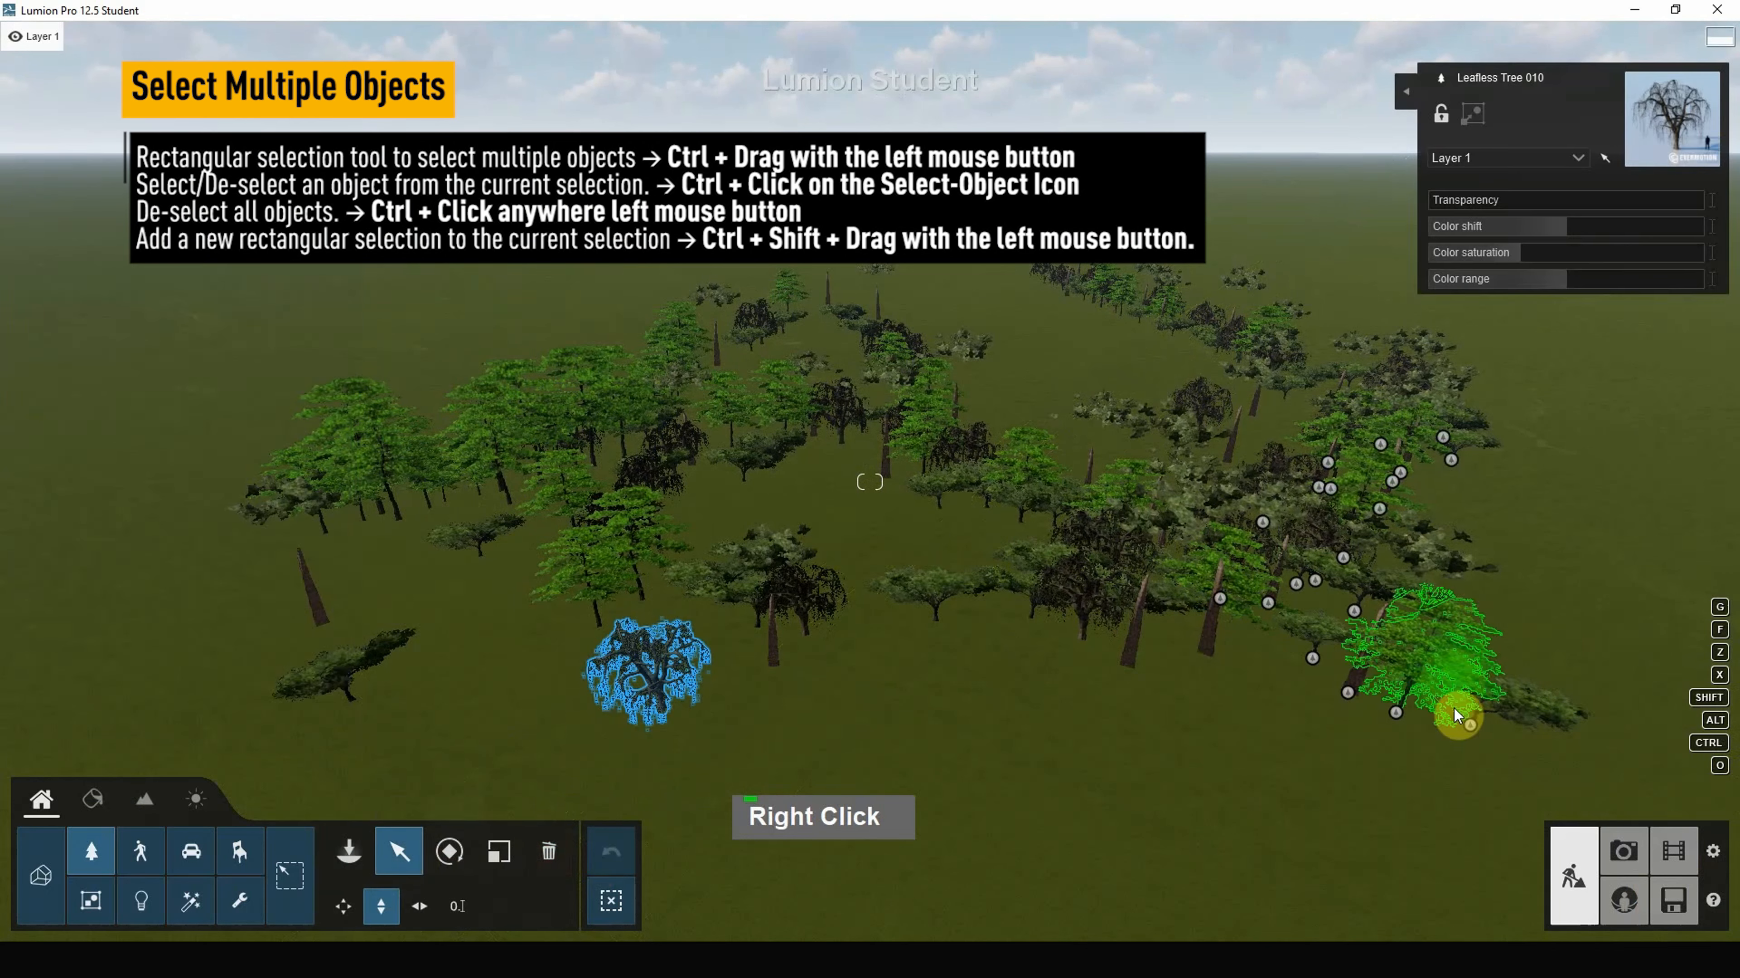
left_click_drag(1536, 783, 314, 247, "ctrl")
left_click_drag(421, 257, 186, 221, "ctrl")
left_click(544, 847)
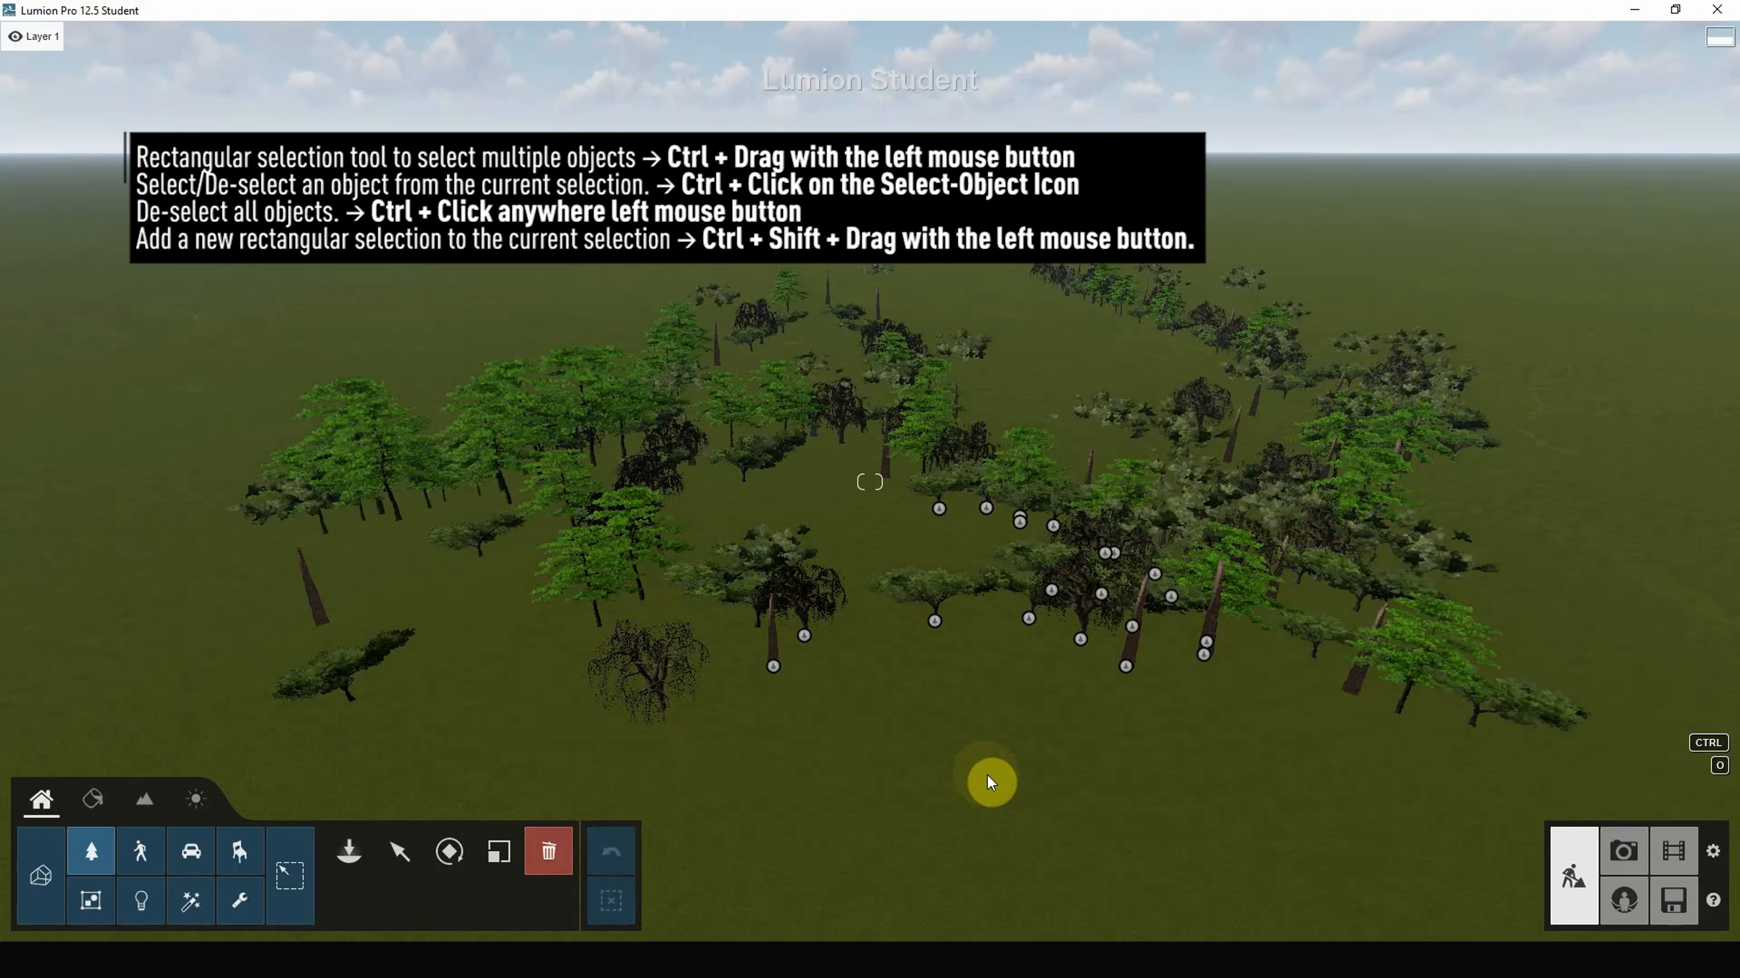
left_click_drag(1437, 771, 454, 355, "ctrl")
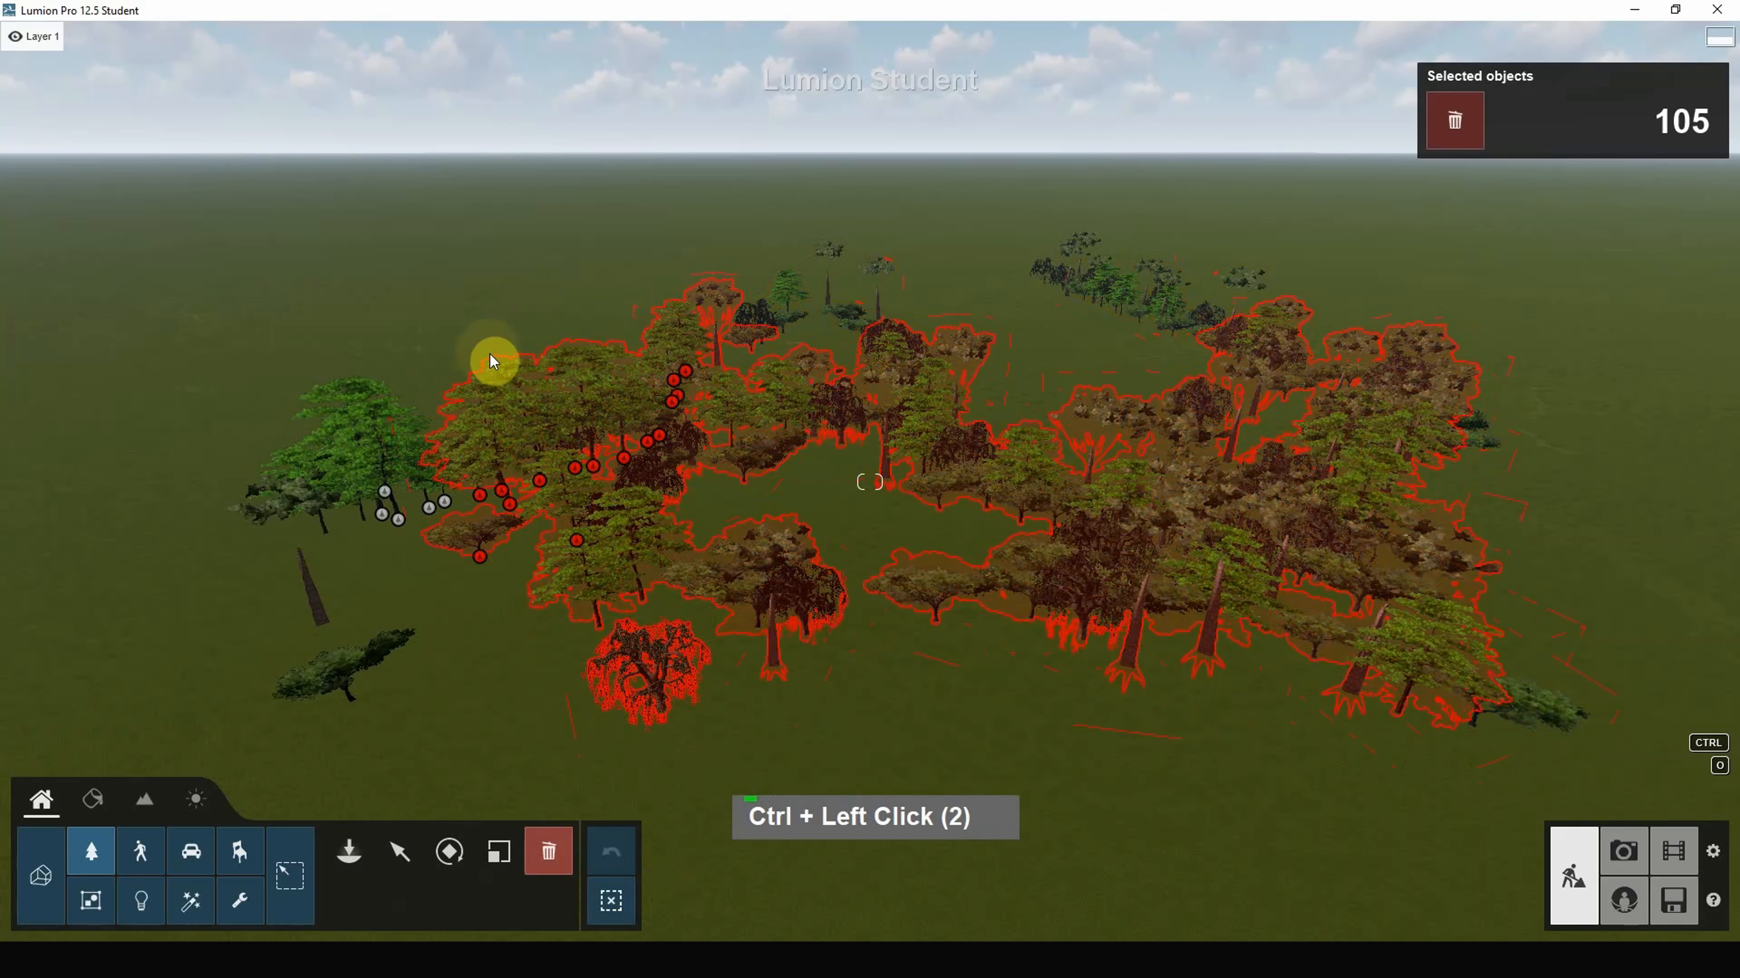
left_click(398, 316, "ctrl")
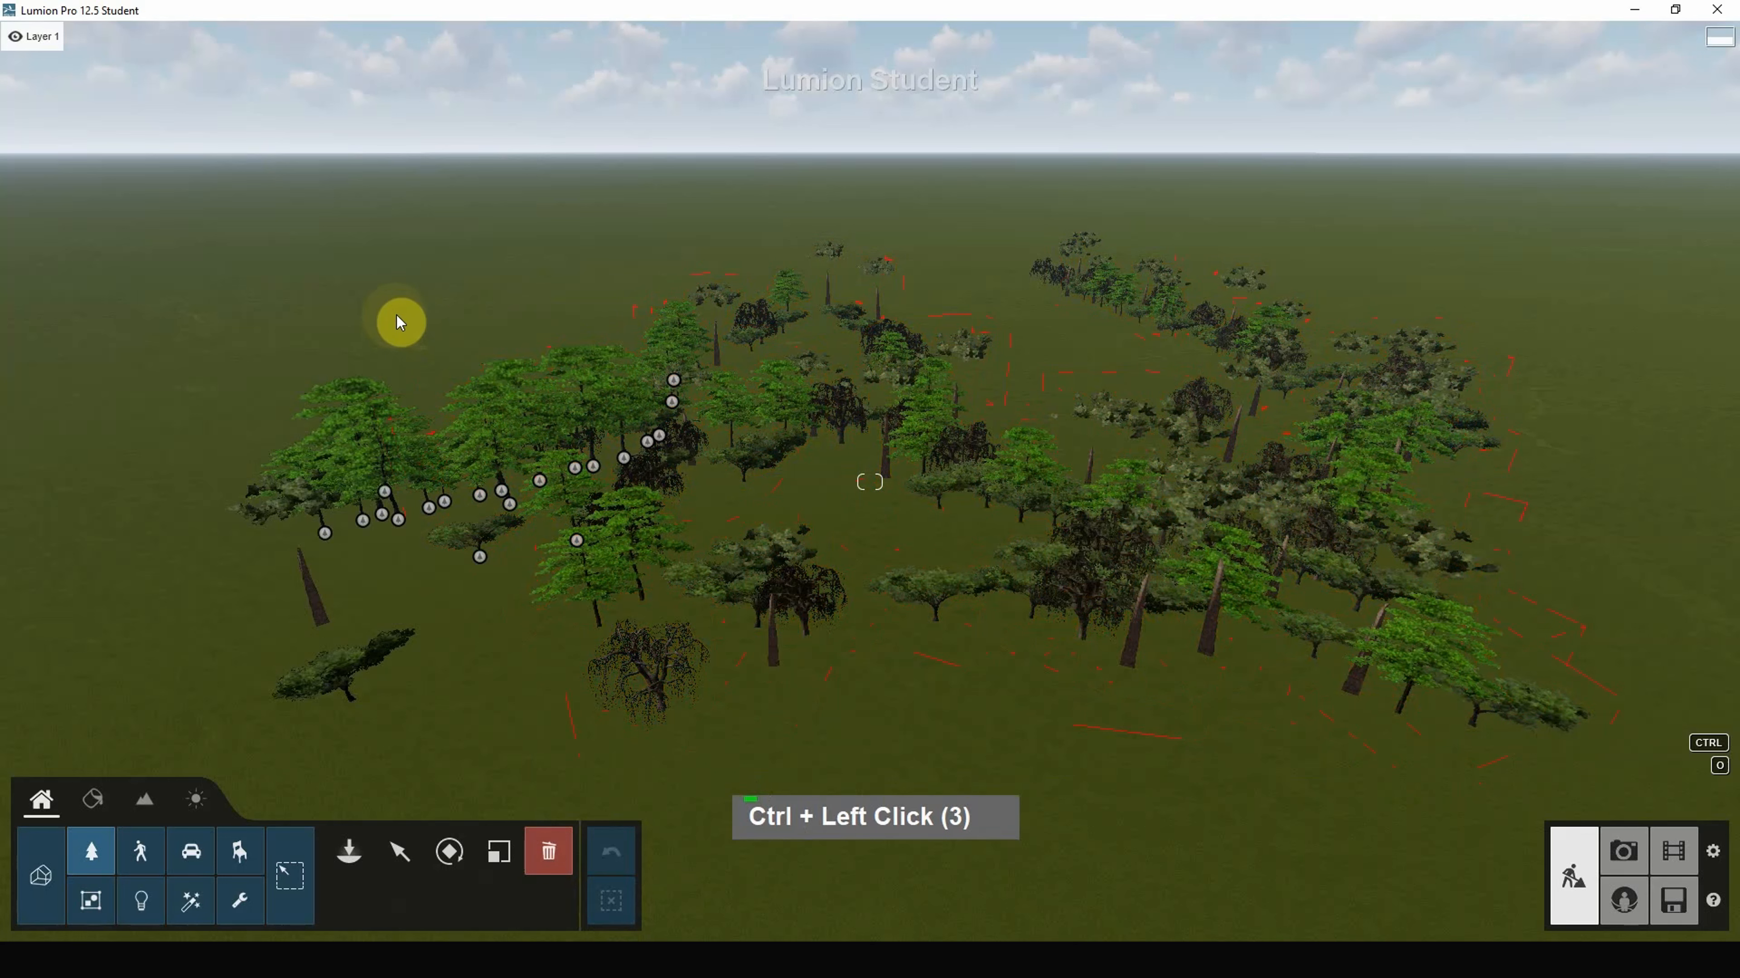
key("Delete")
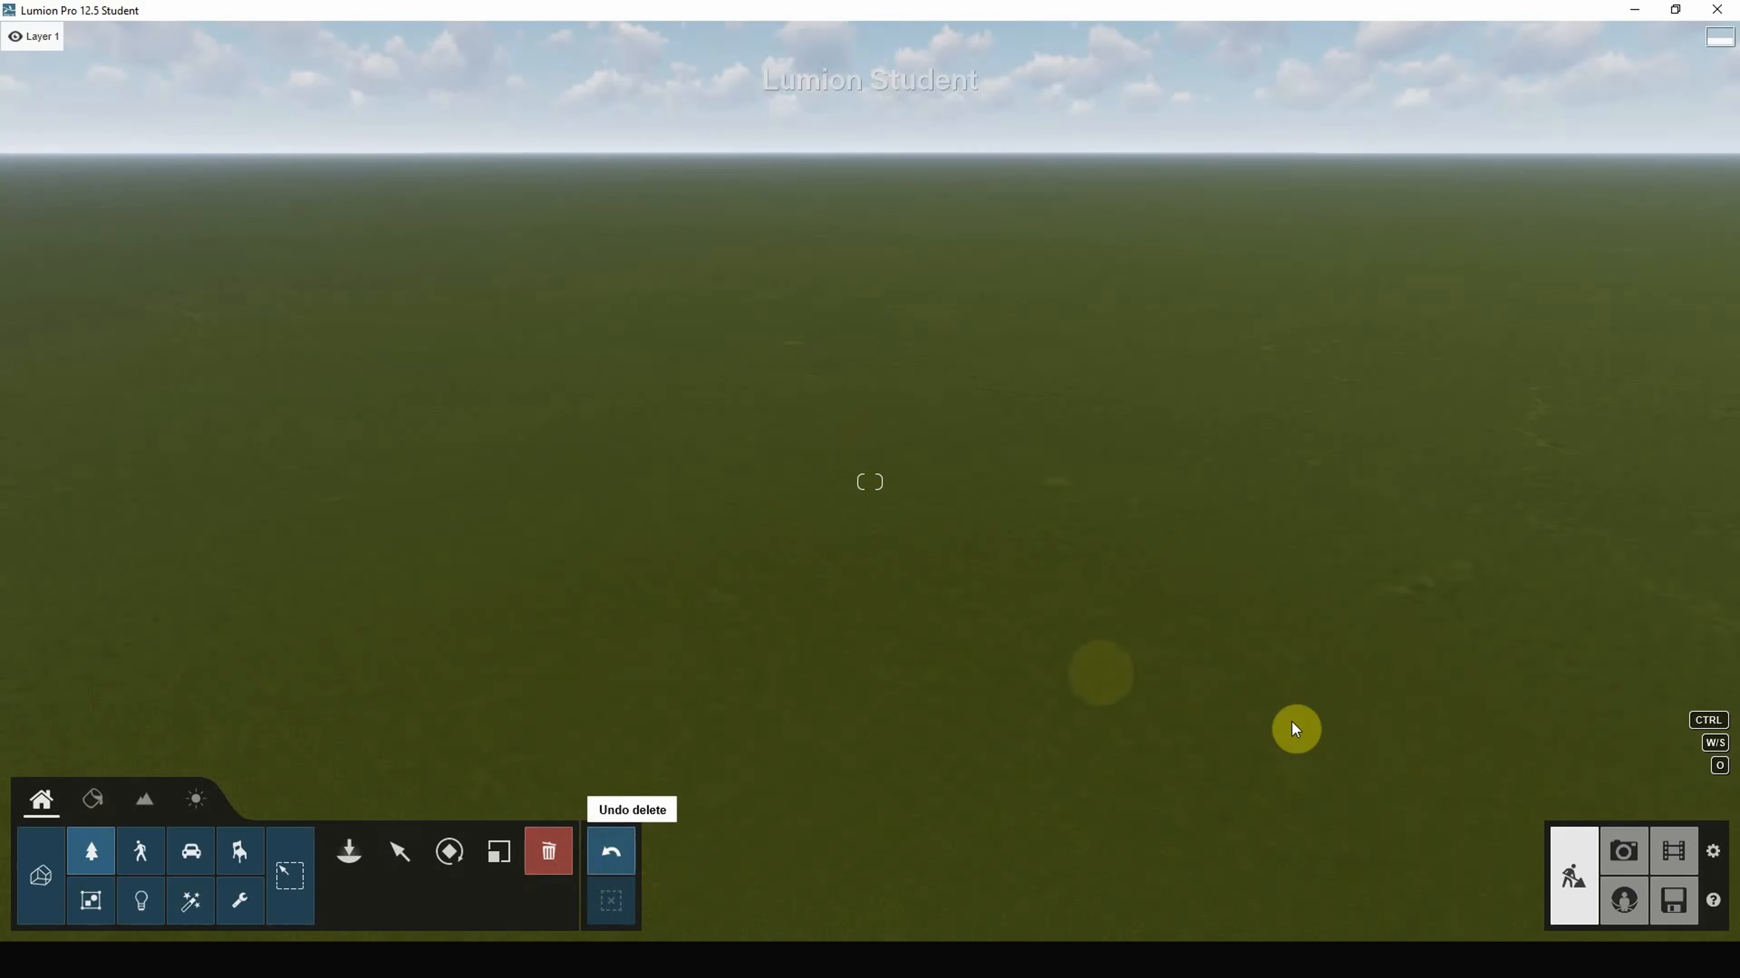
key("ctrl+z")
left_click_drag(1365, 650, 1520, 771, "ctrl+shift")
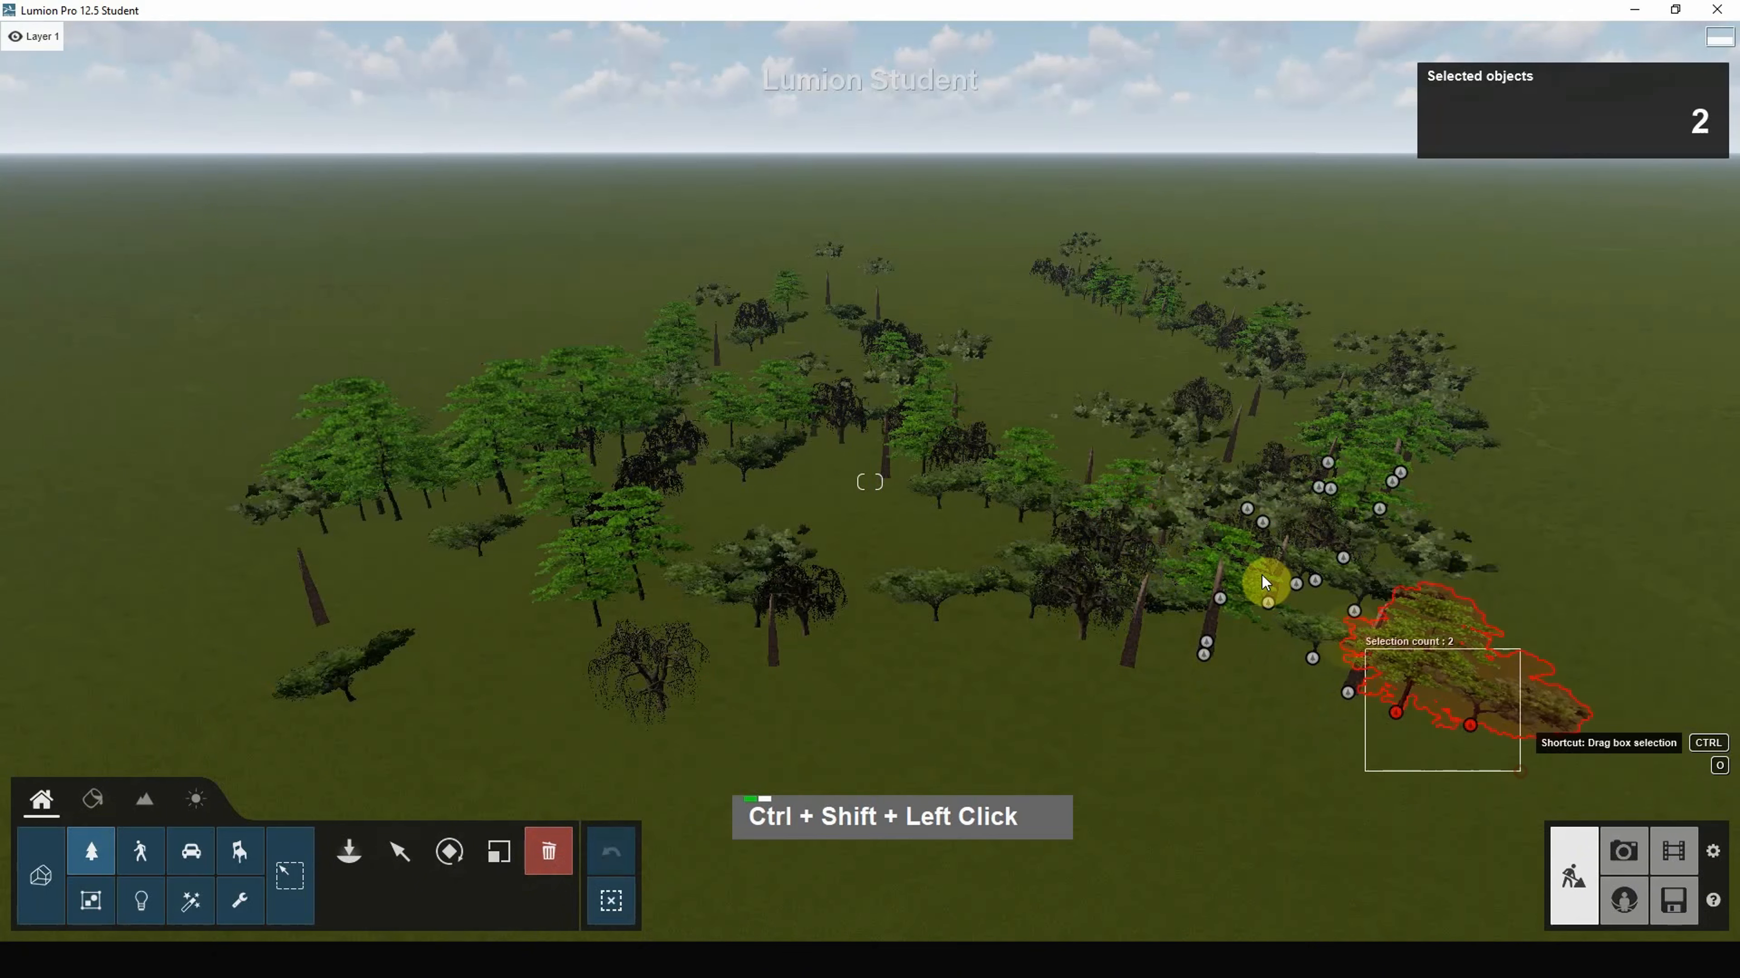
left_click_drag(1264, 583, 1203, 633, "ctrl+shift")
left_click_drag(1161, 735, 807, 416, "ctrl+shift")
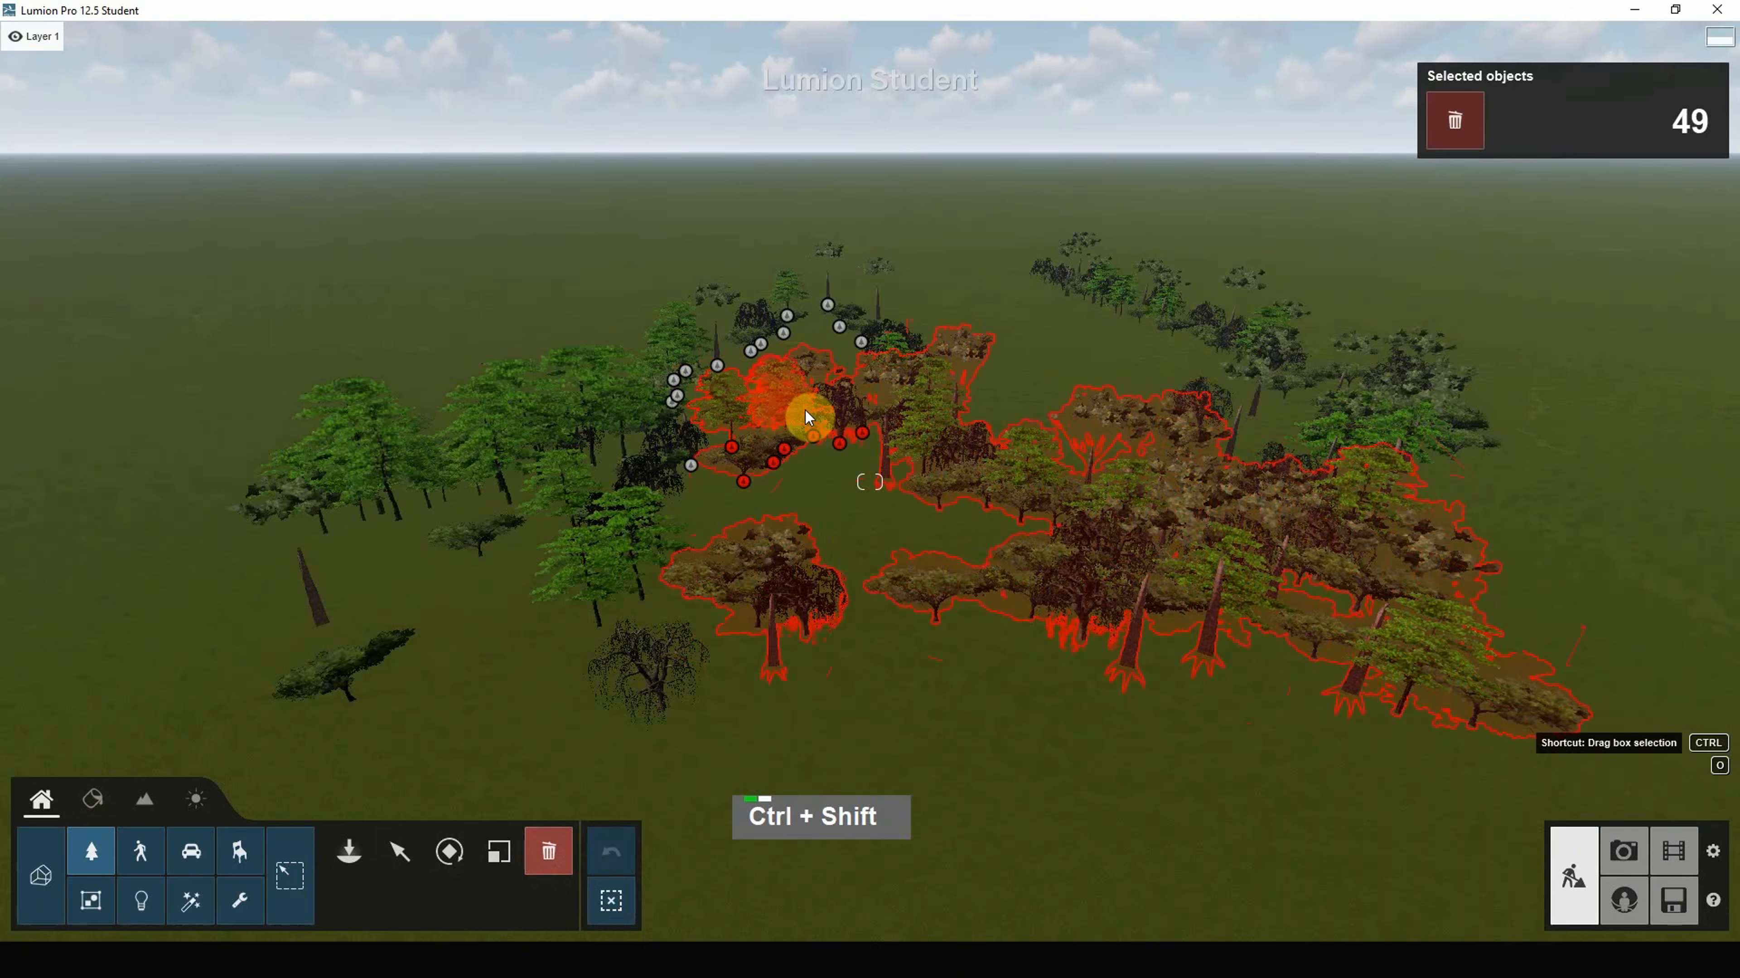
left_click_drag(950, 240, 789, 376, "ctrl")
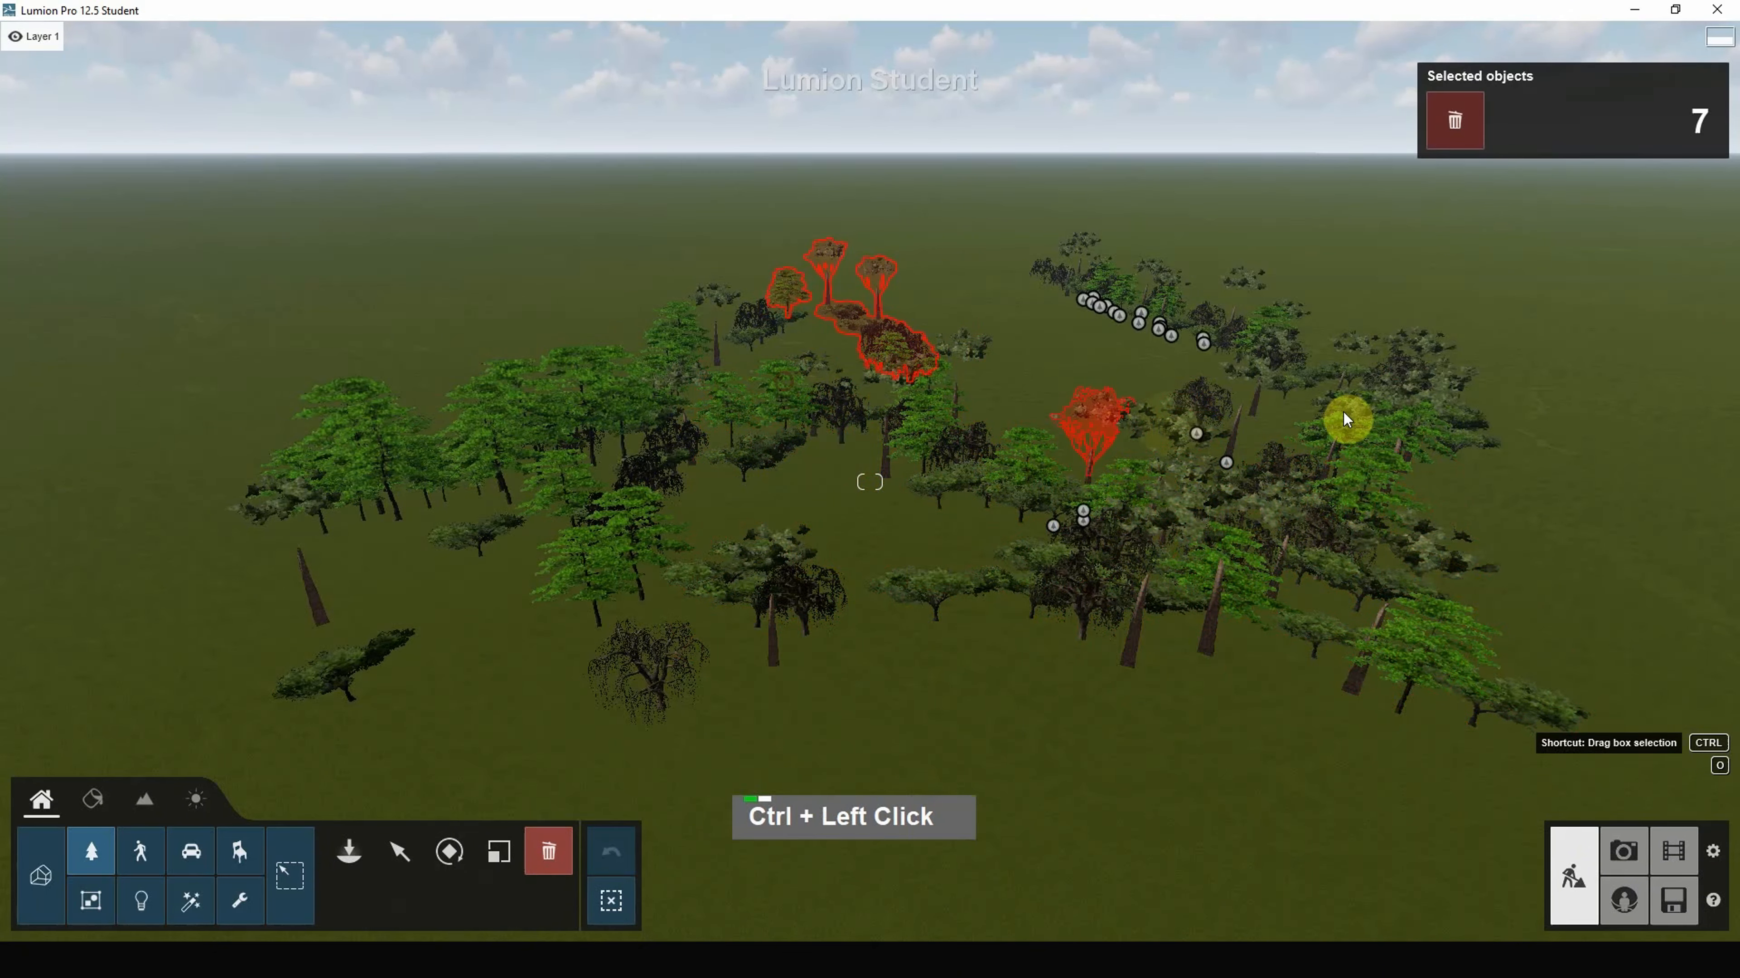
left_click_drag(1467, 392, 1185, 553, "ctrl")
left_click_drag(1572, 528, 1114, 711, "ctrl")
left_click_drag(963, 674, 829, 401, "ctrl+shift")
left_click_drag(491, 710, 233, 397, "ctrl+shift")
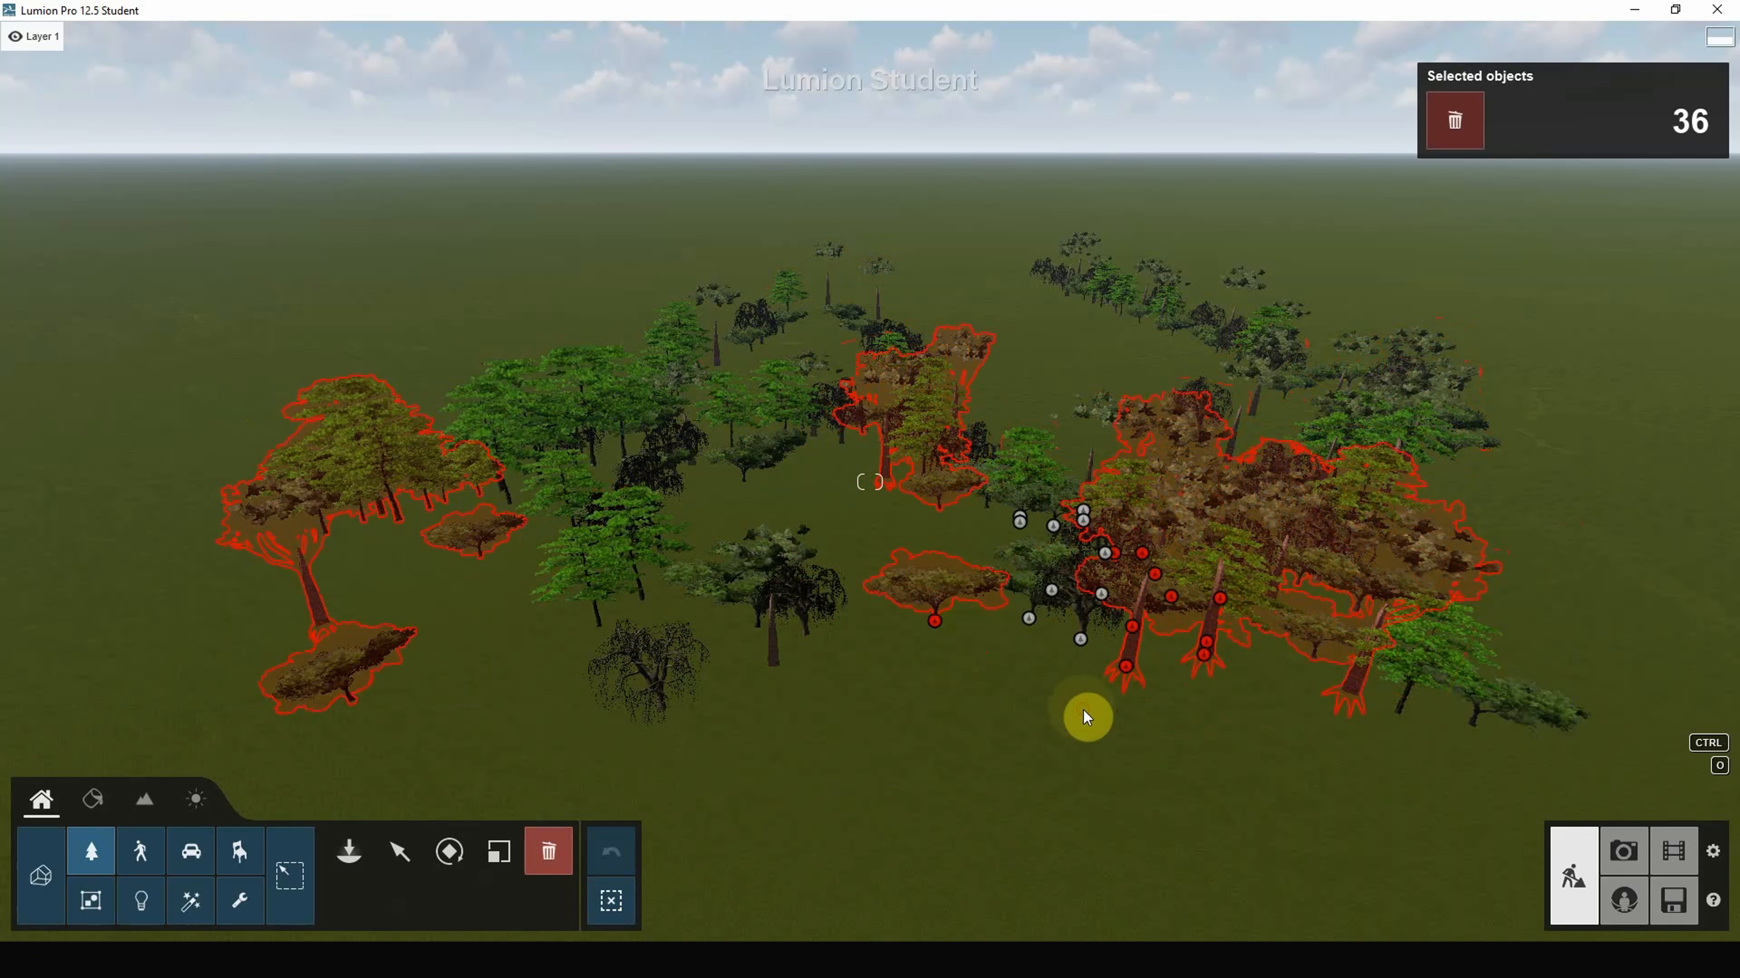
left_click(992, 748, "ctrl")
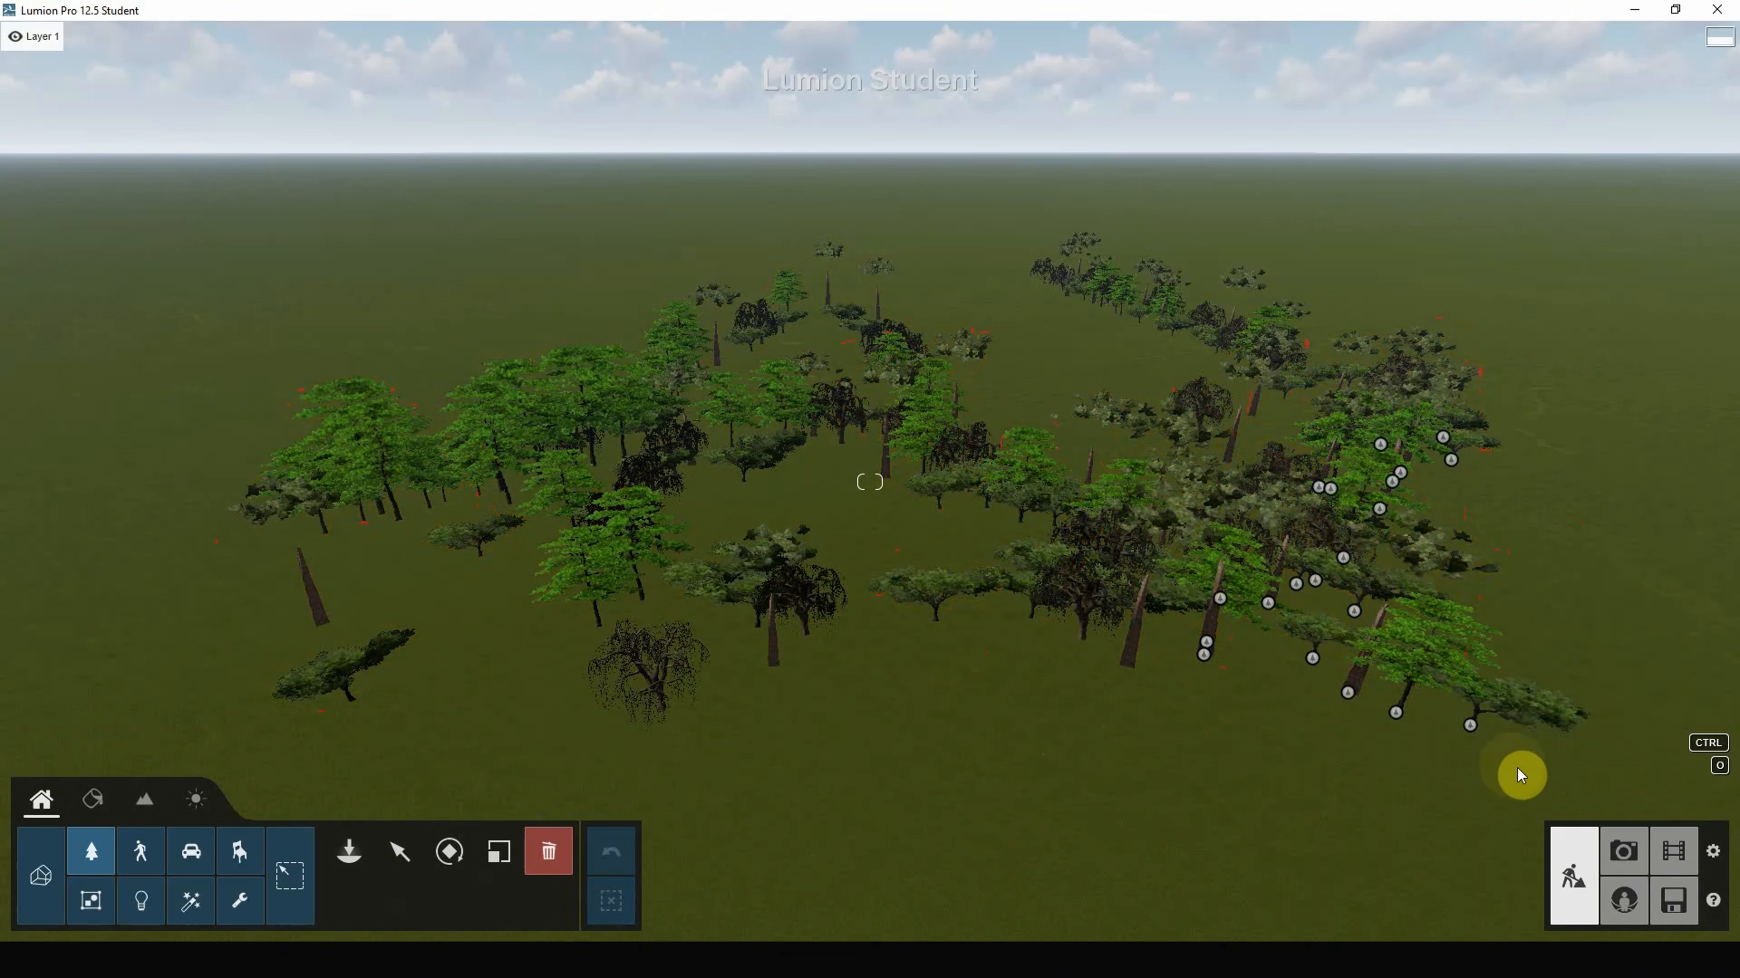
Step: Select and delete the 114 trees on the right side
left_click_drag(1520, 768, 990, 518, "ctrl")
left_click_drag(369, 309, 701, 204, "ctrl")
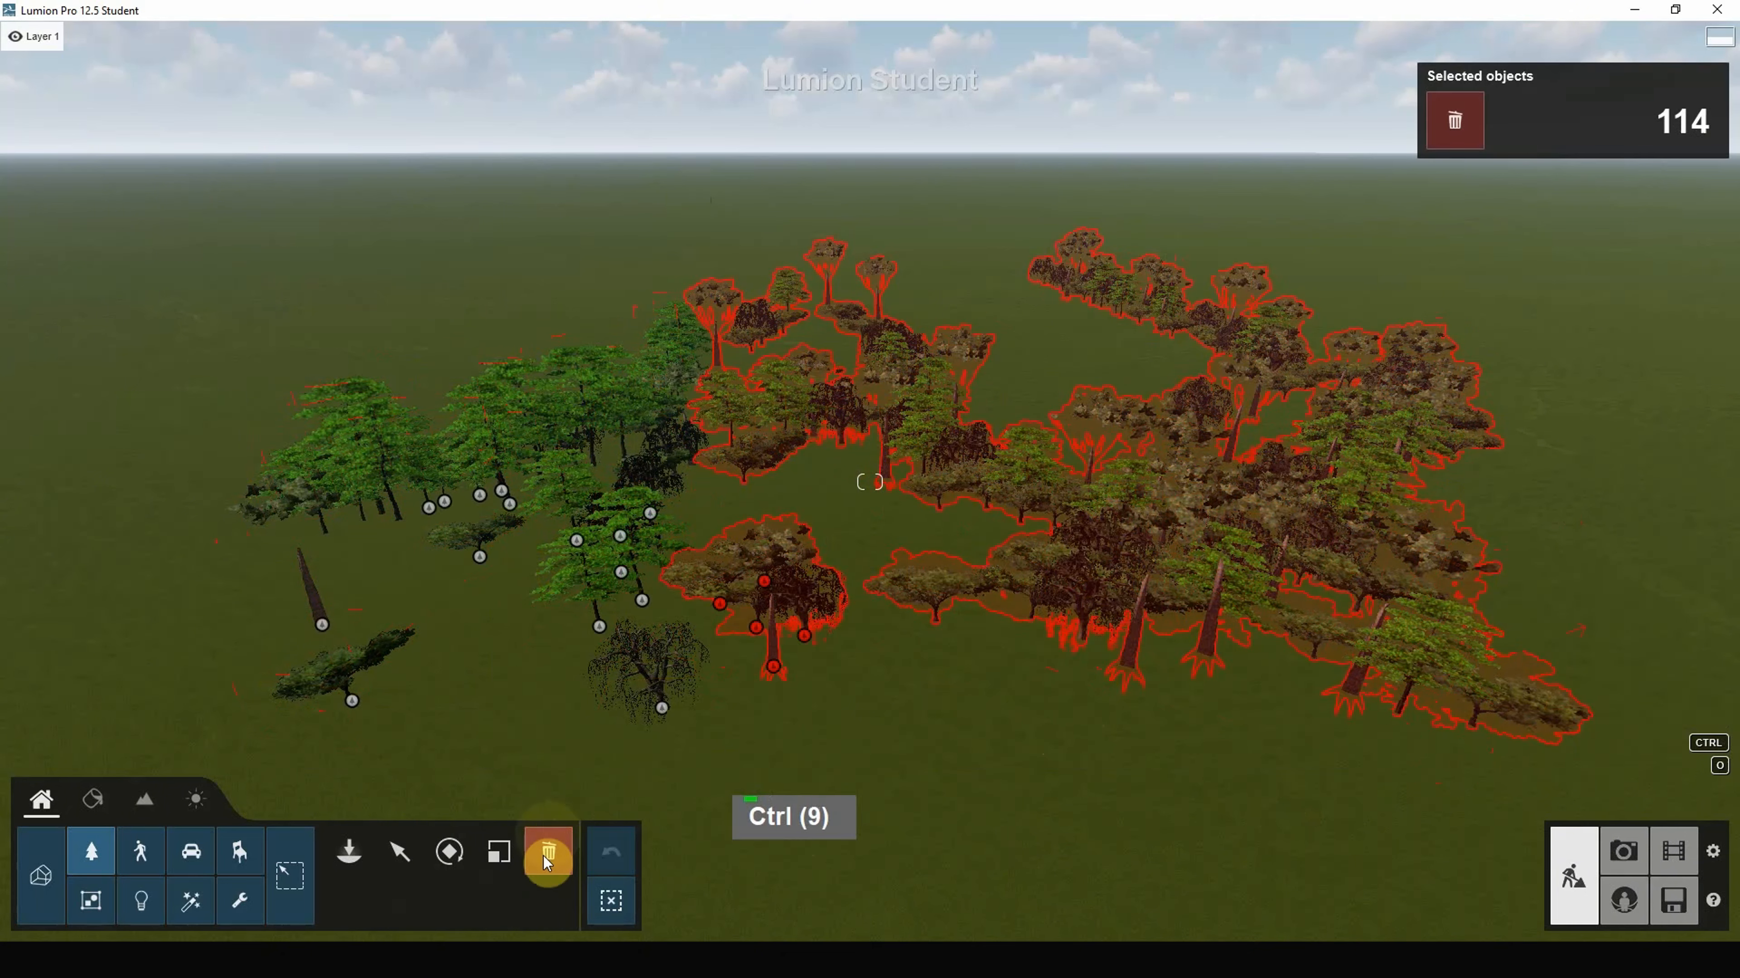
key("Delete")
Step: Select the remaining group of 33 trees
right_click_drag(824, 639, 908, 568)
scroll(911, 577, "up", 2)
key("ctrl")
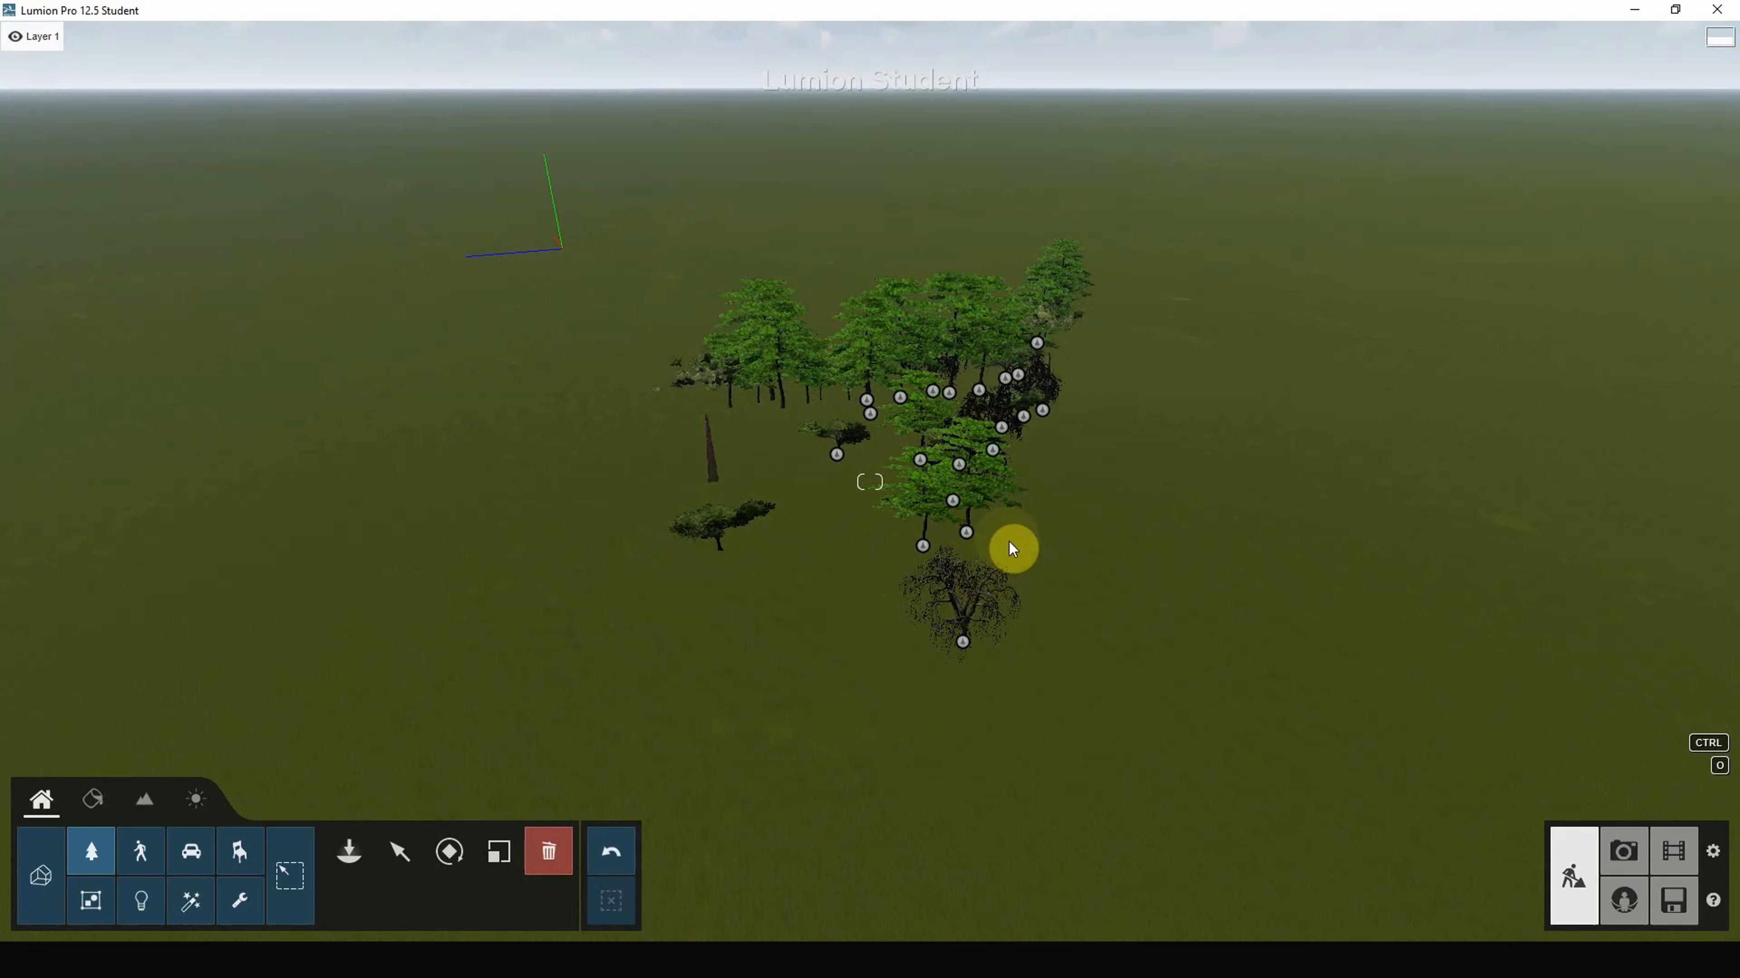
left_click_drag(1173, 725, 630, 269, "ctrl")
right_click_drag(636, 745, 613, 763)
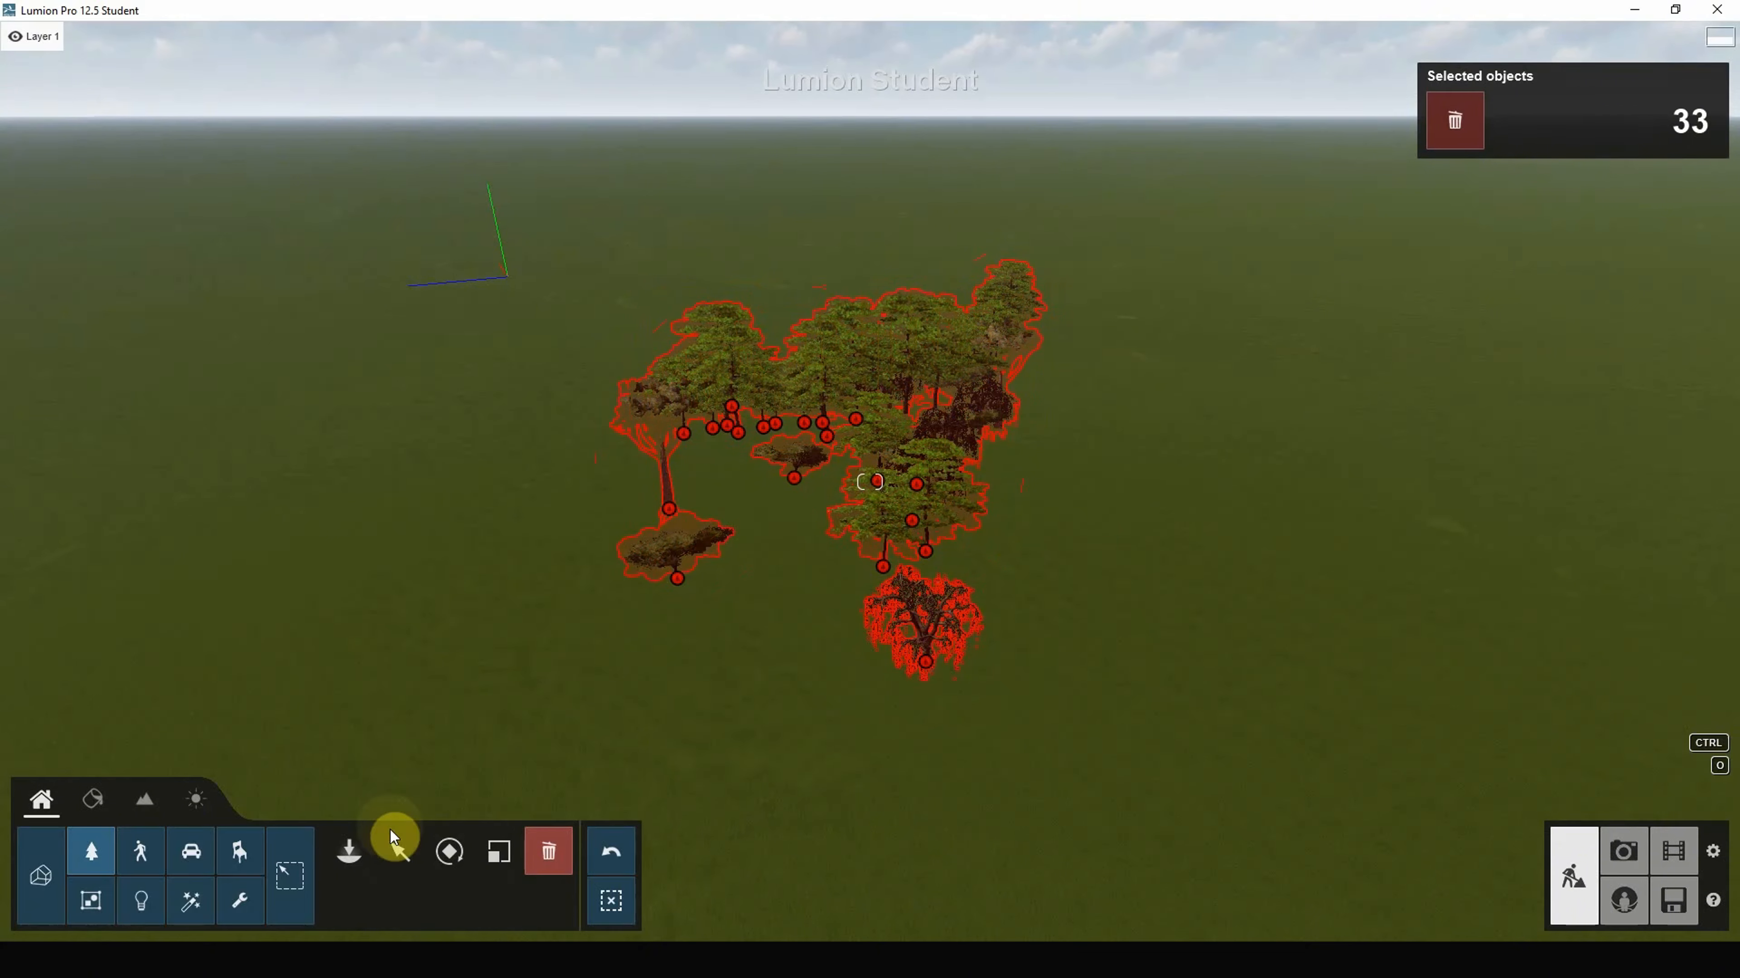
Step: Move the selected tree group freely across the ground
left_click(398, 854)
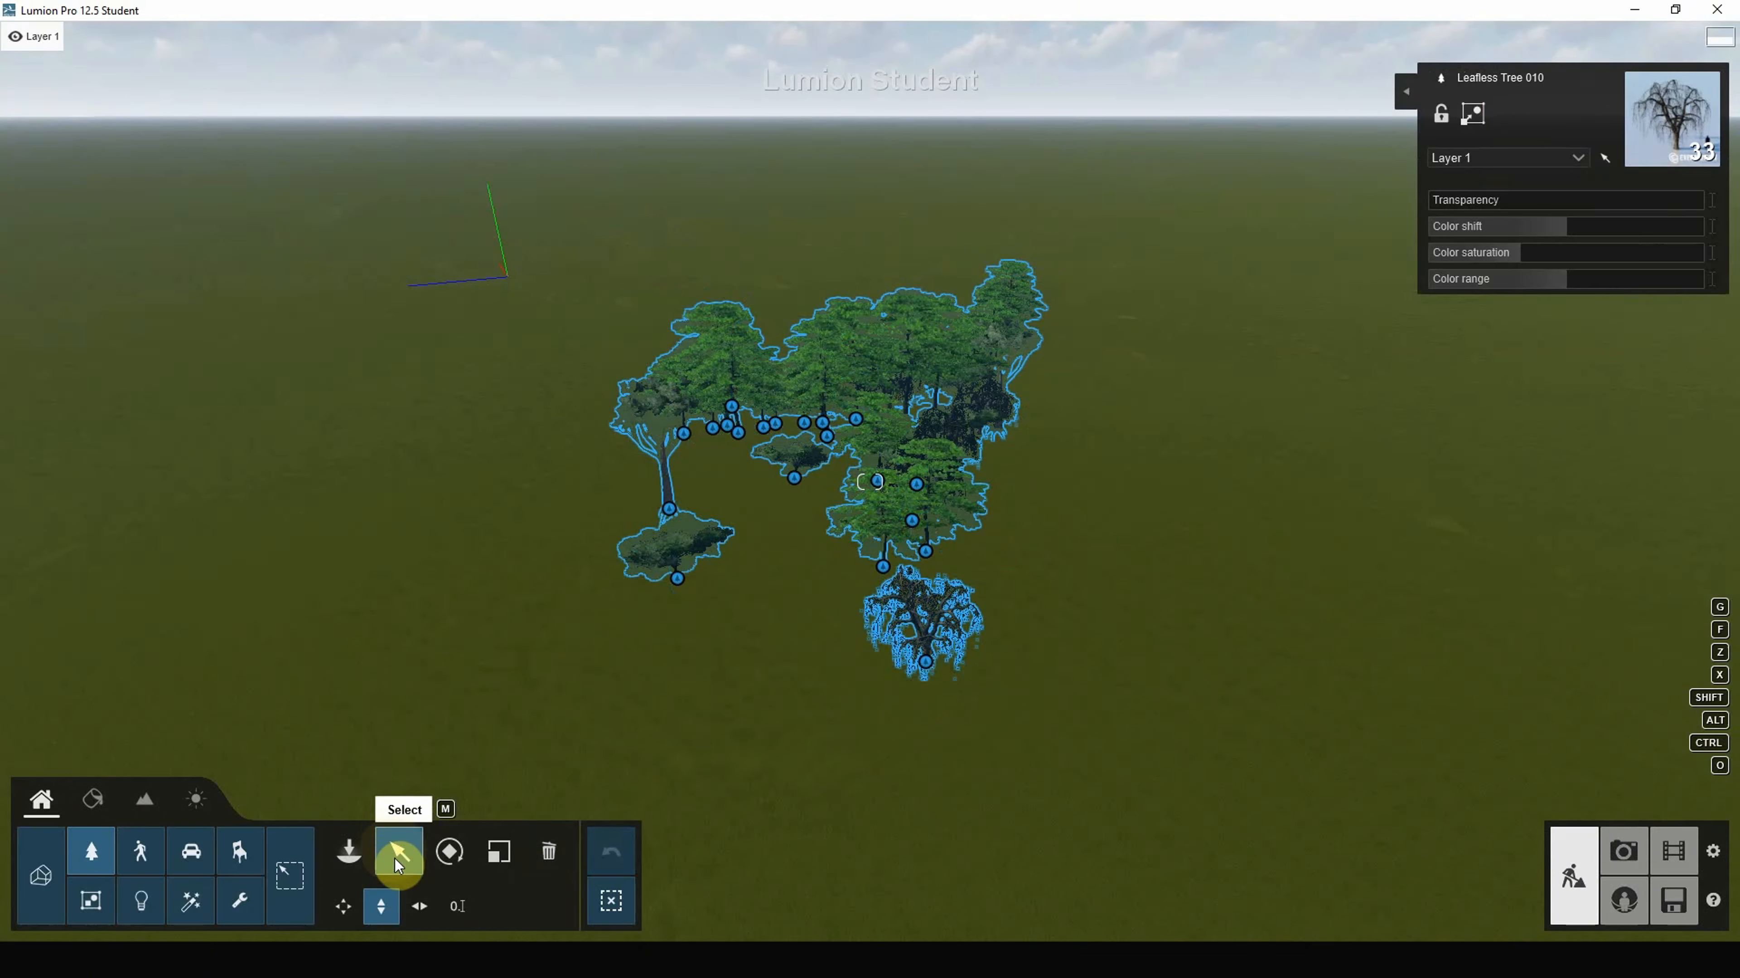
left_click(342, 906)
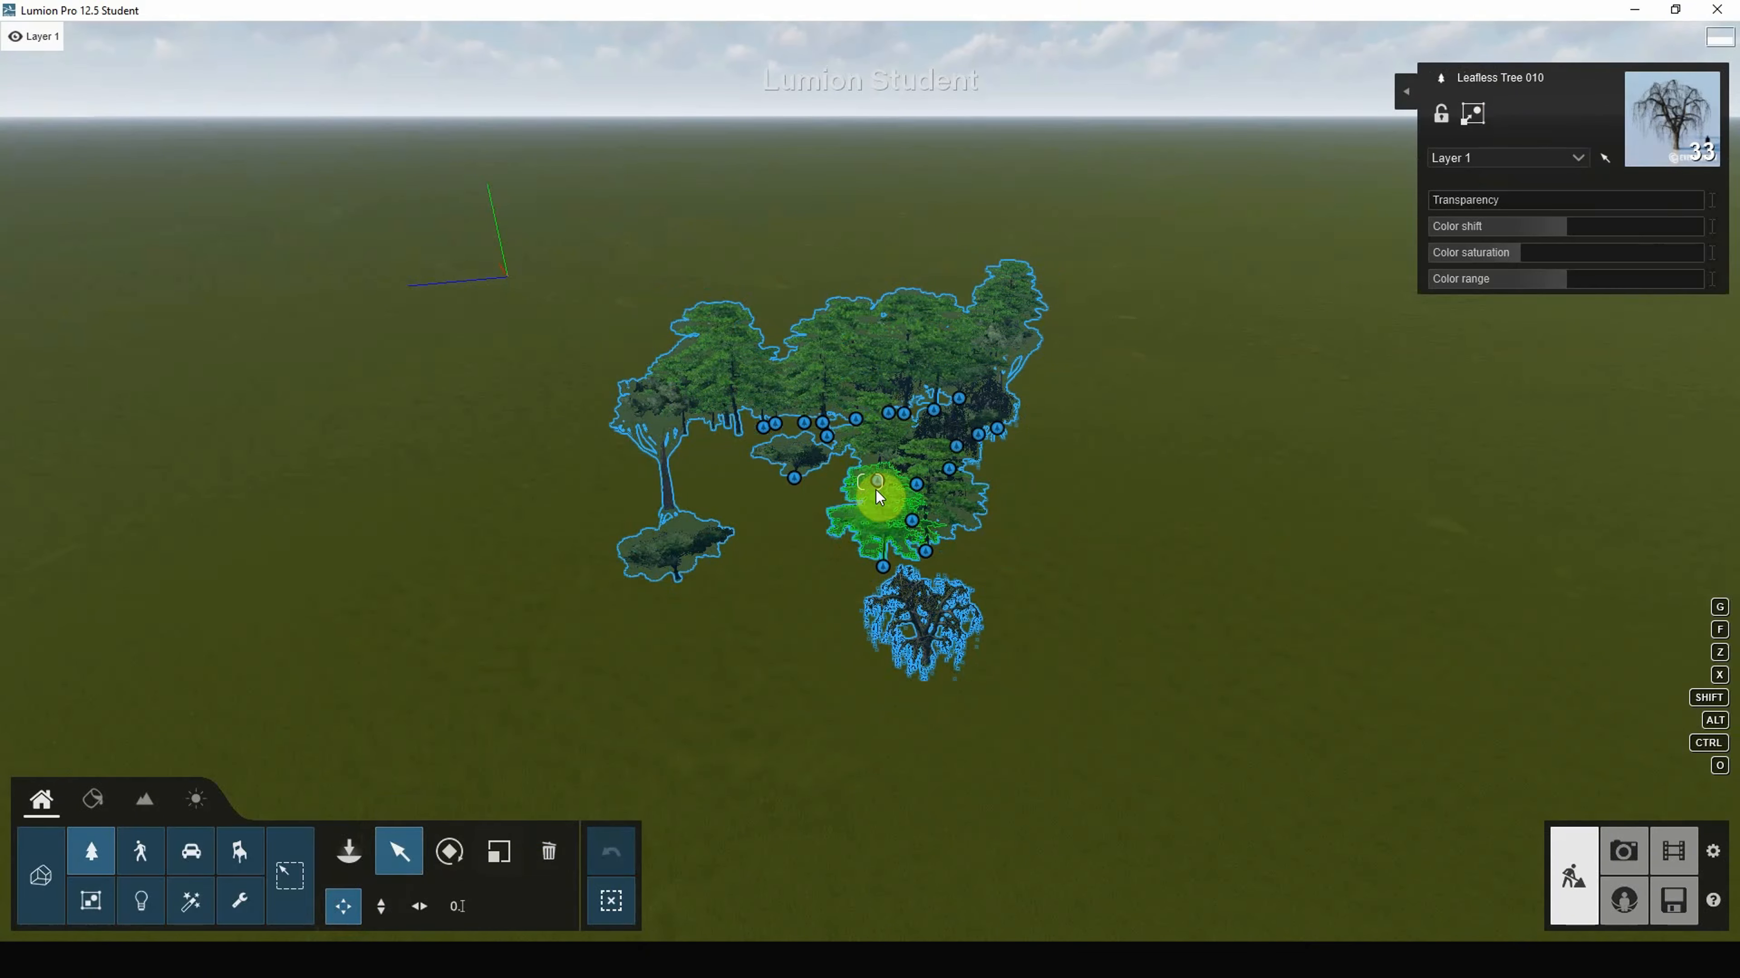
left_click_drag(850, 488, 1468, 493)
right_click_drag(1126, 500, 1036, 525)
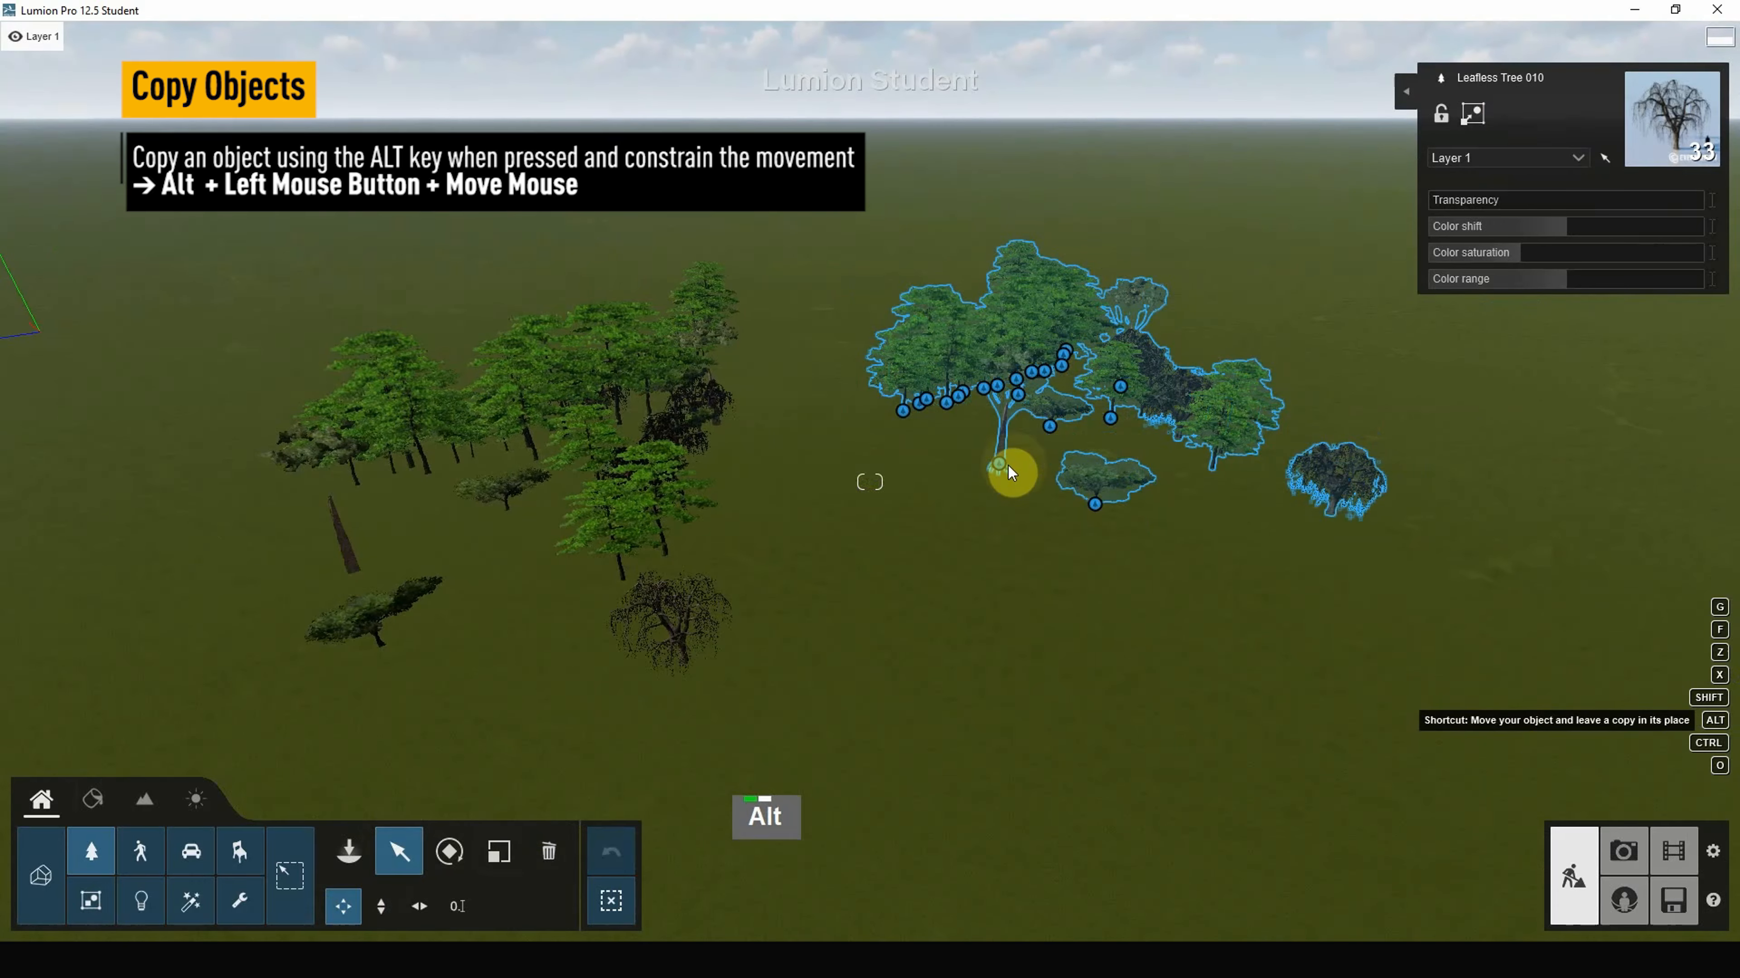
Step: Copy the tree group to a new spot
left_click_drag(1009, 470, 959, 886, "alt")
scroll(1025, 441, "down", 7)
scroll(1196, 350, "down", 20)
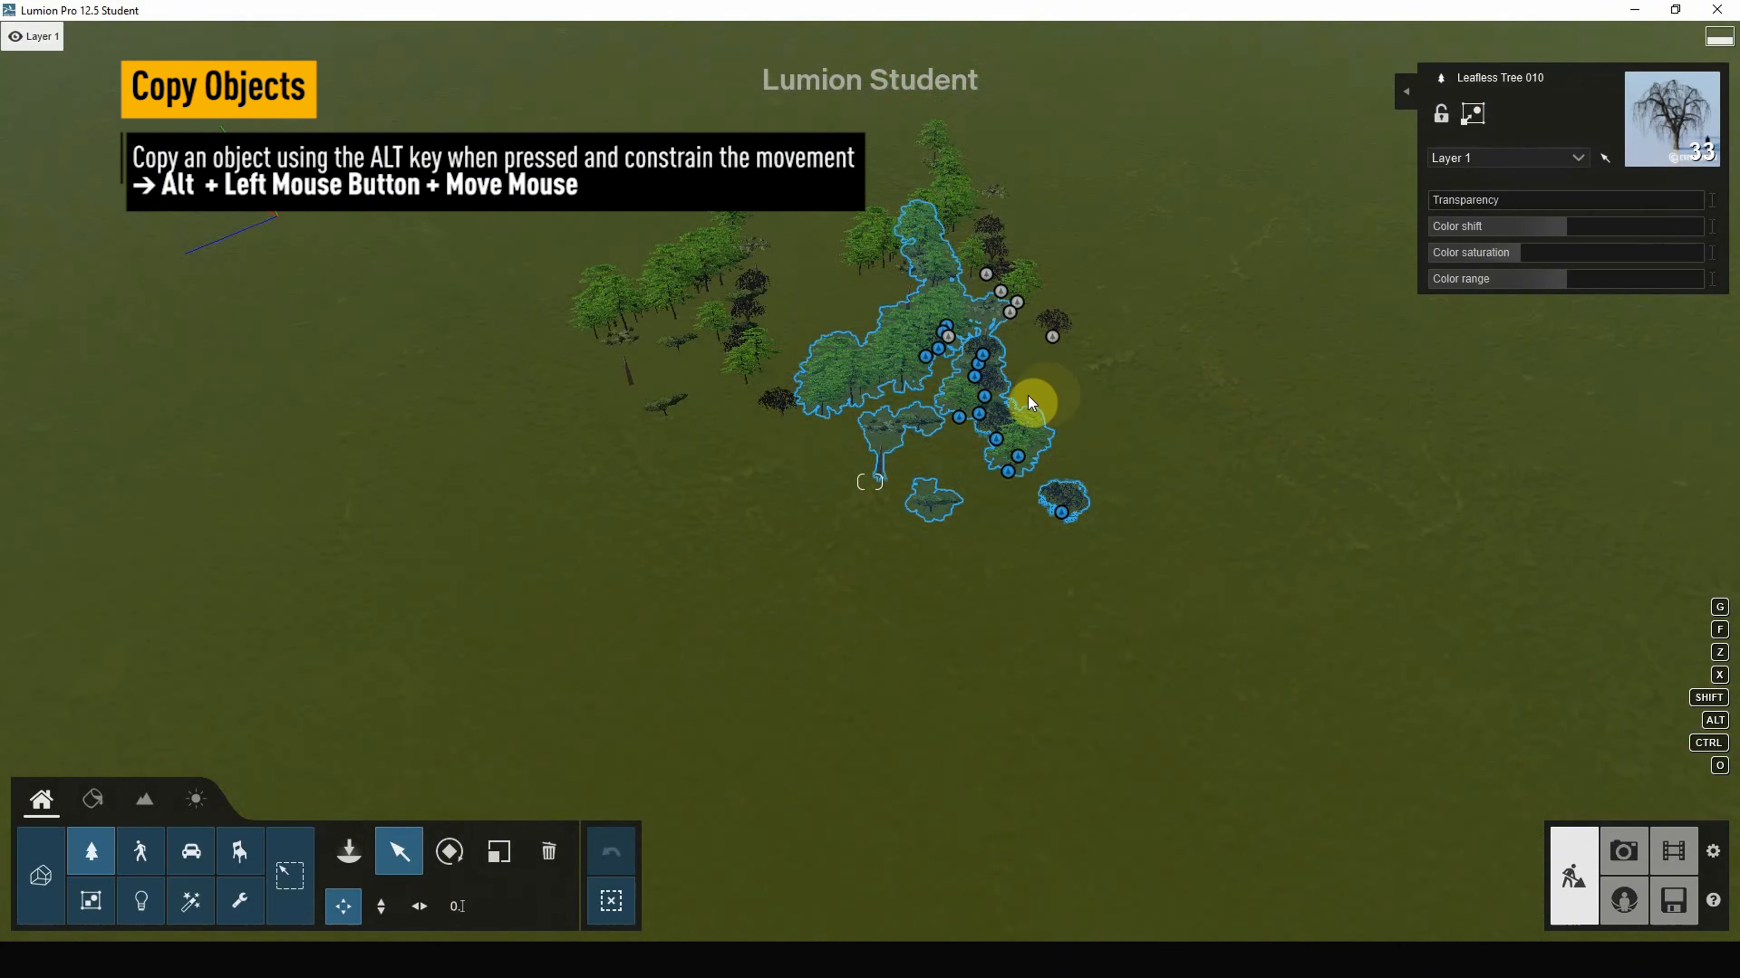
right_click_drag(1027, 396, 962, 716)
Step: Raise and lower the trees in height, then box-select all 99 trees
key("h")
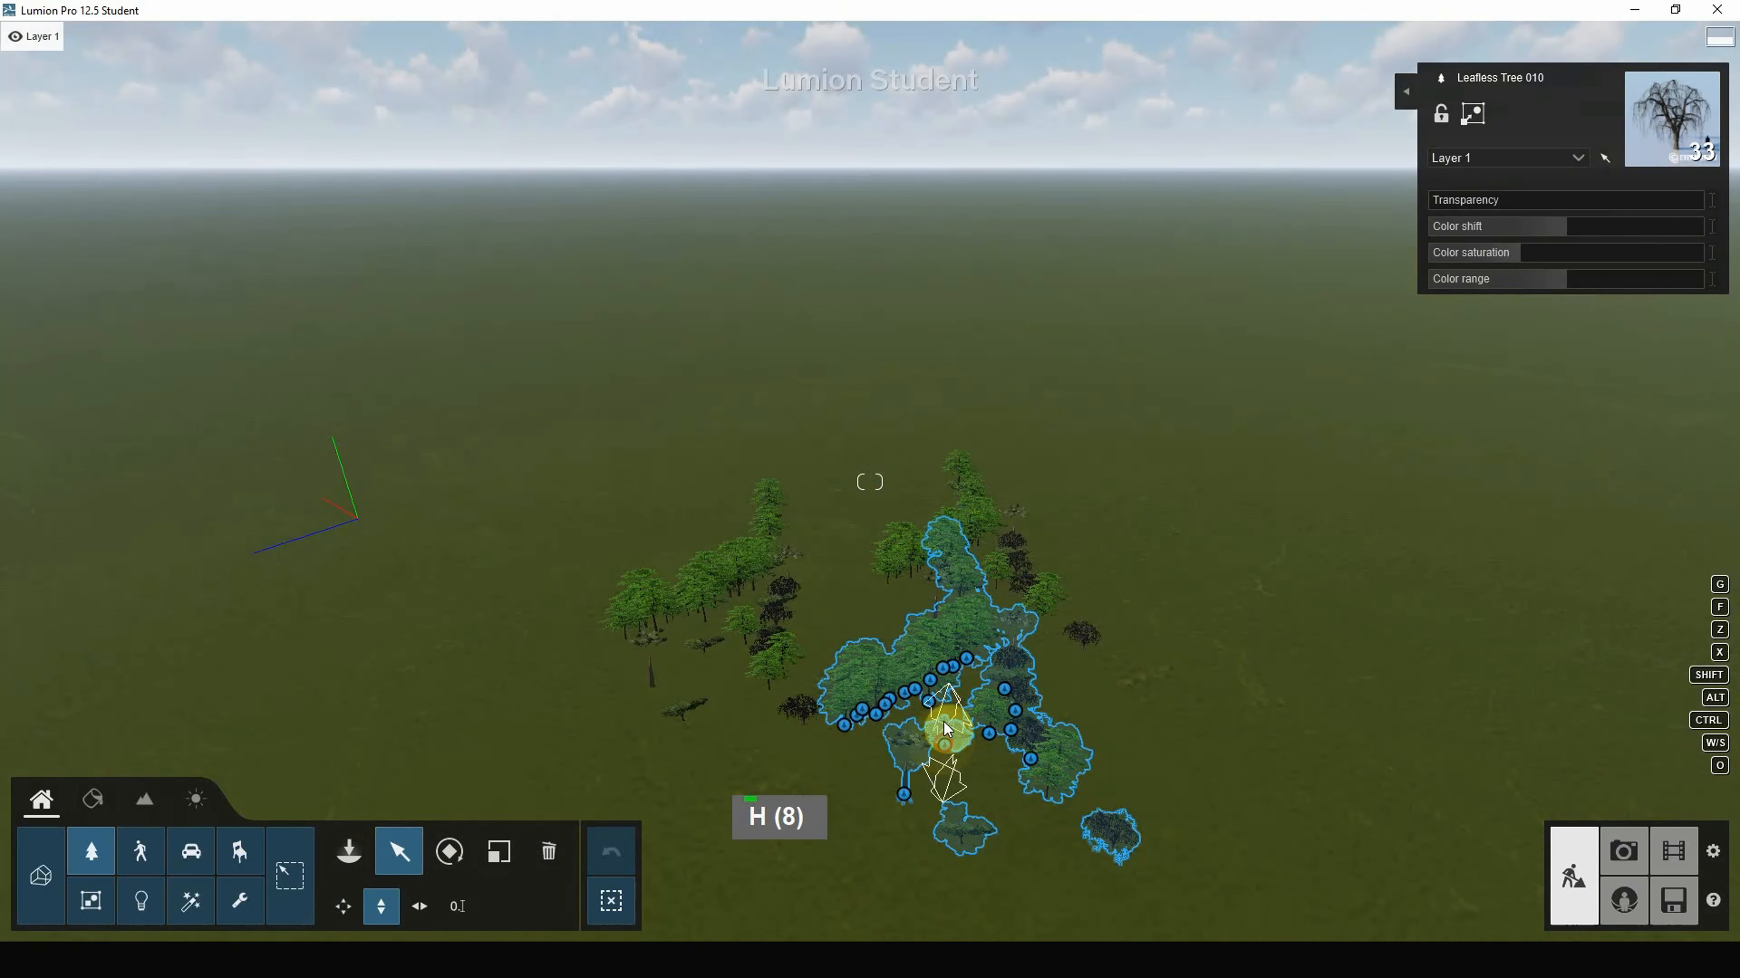
left_click_drag(943, 722, 1152, 554)
scroll(1152, 553, "down", 3)
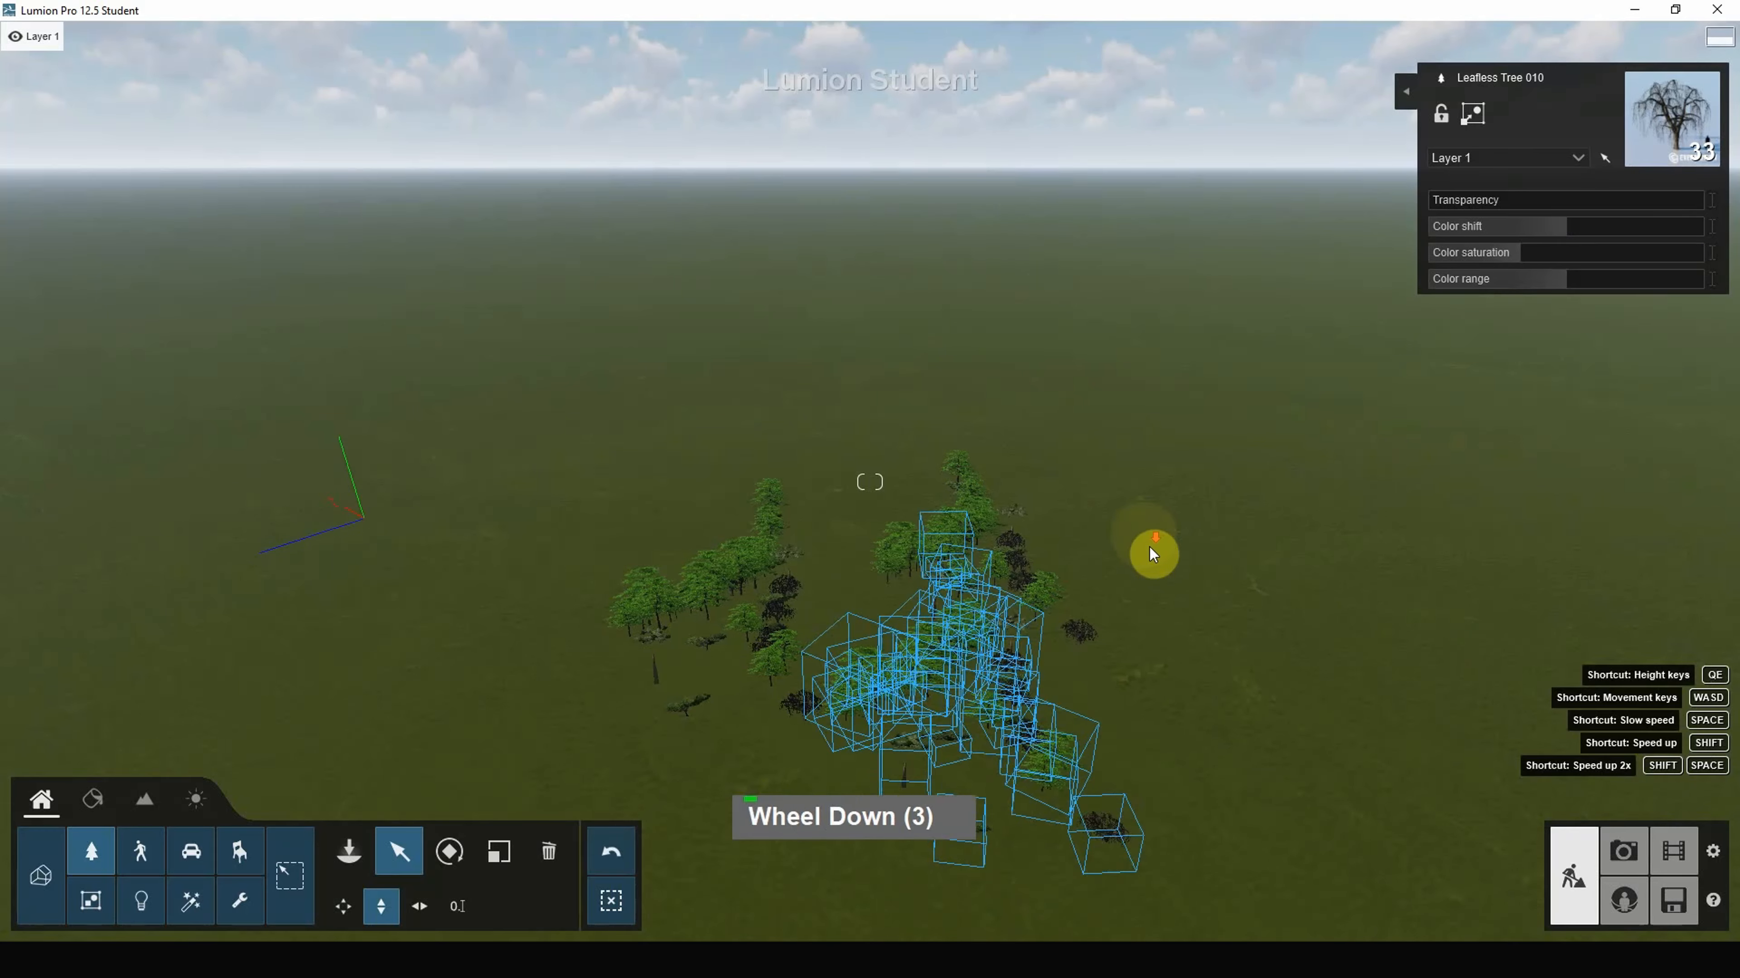
right_click_drag(1152, 554, 1297, 606)
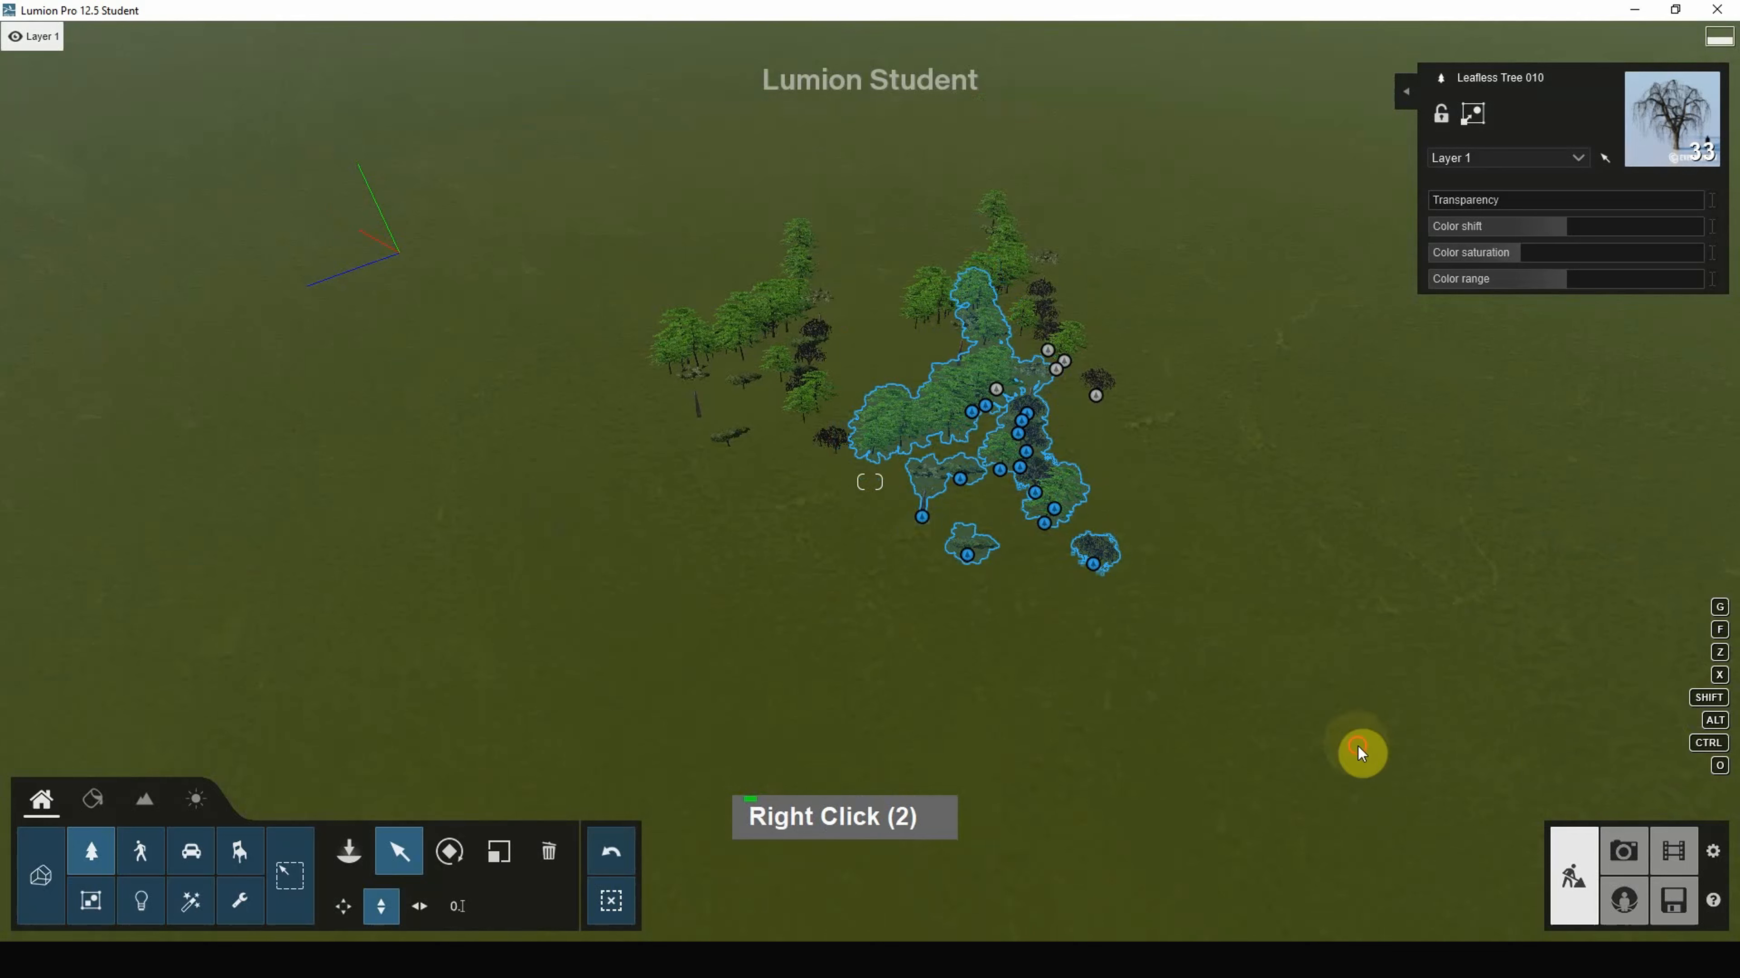
mouse_move(1182, 634)
left_mouse_down("ctrl")
mouse_move(835, 264)
mouse_move(589, 151)
left_mouse_up("ctrl")
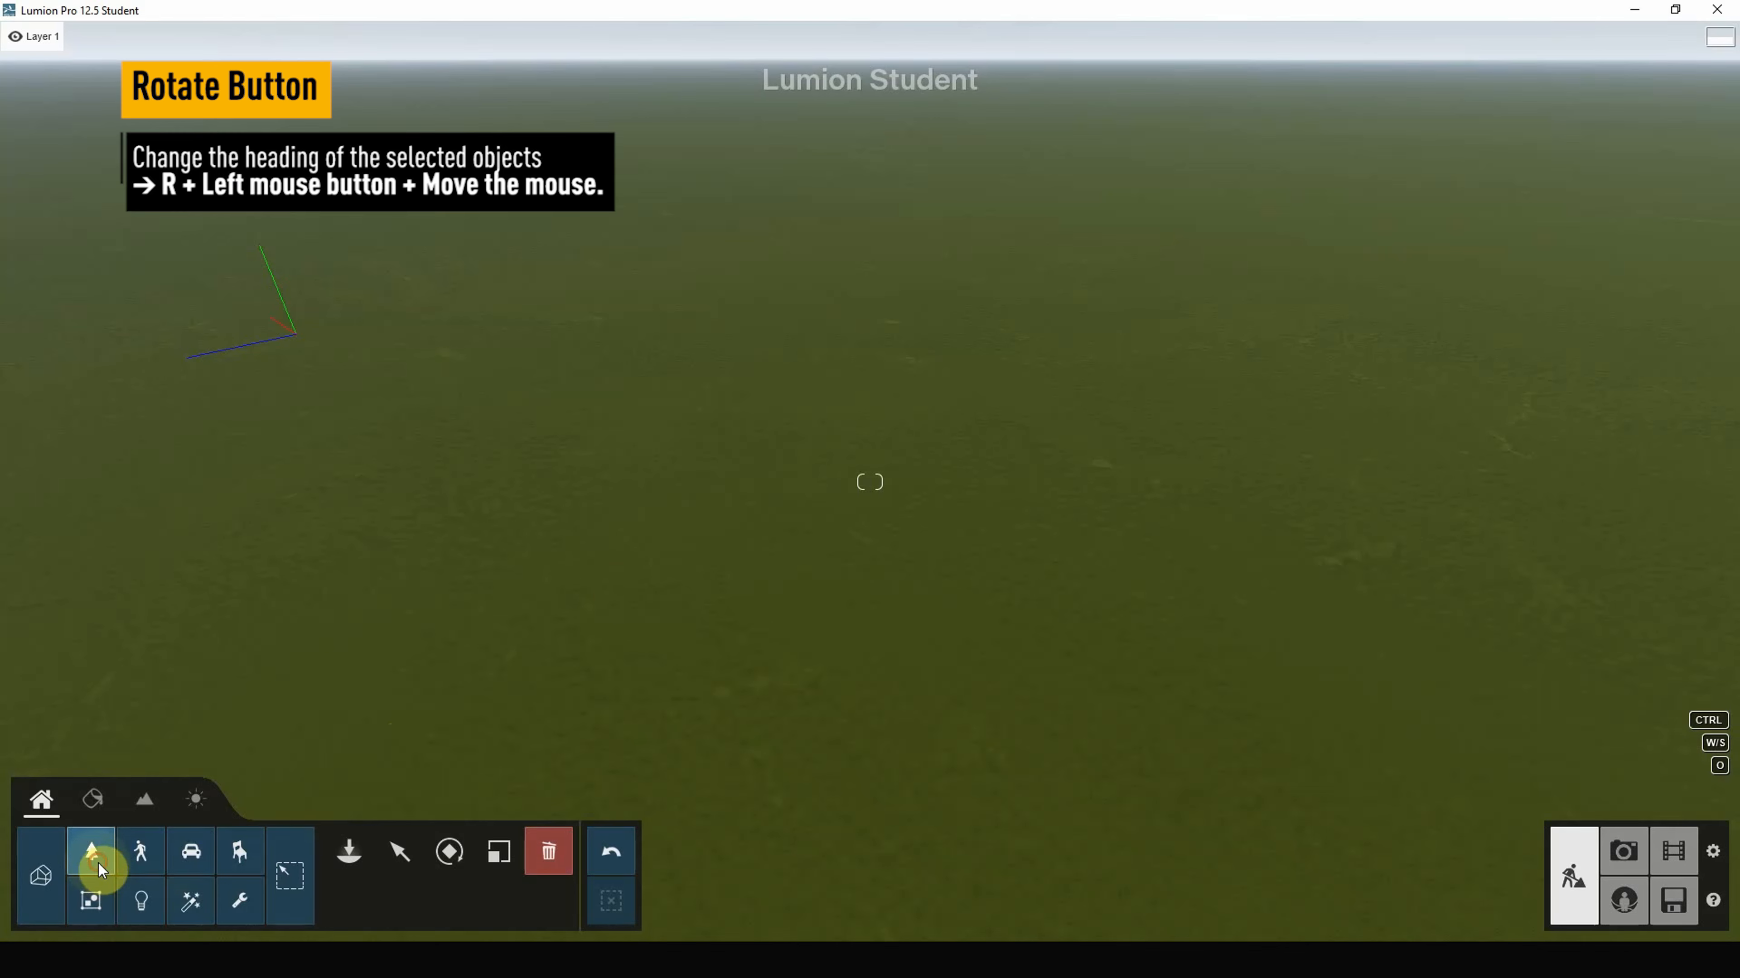
Step: Place a Leafless Tree 010 on the grass and rotate it to face left
left_click(349, 855)
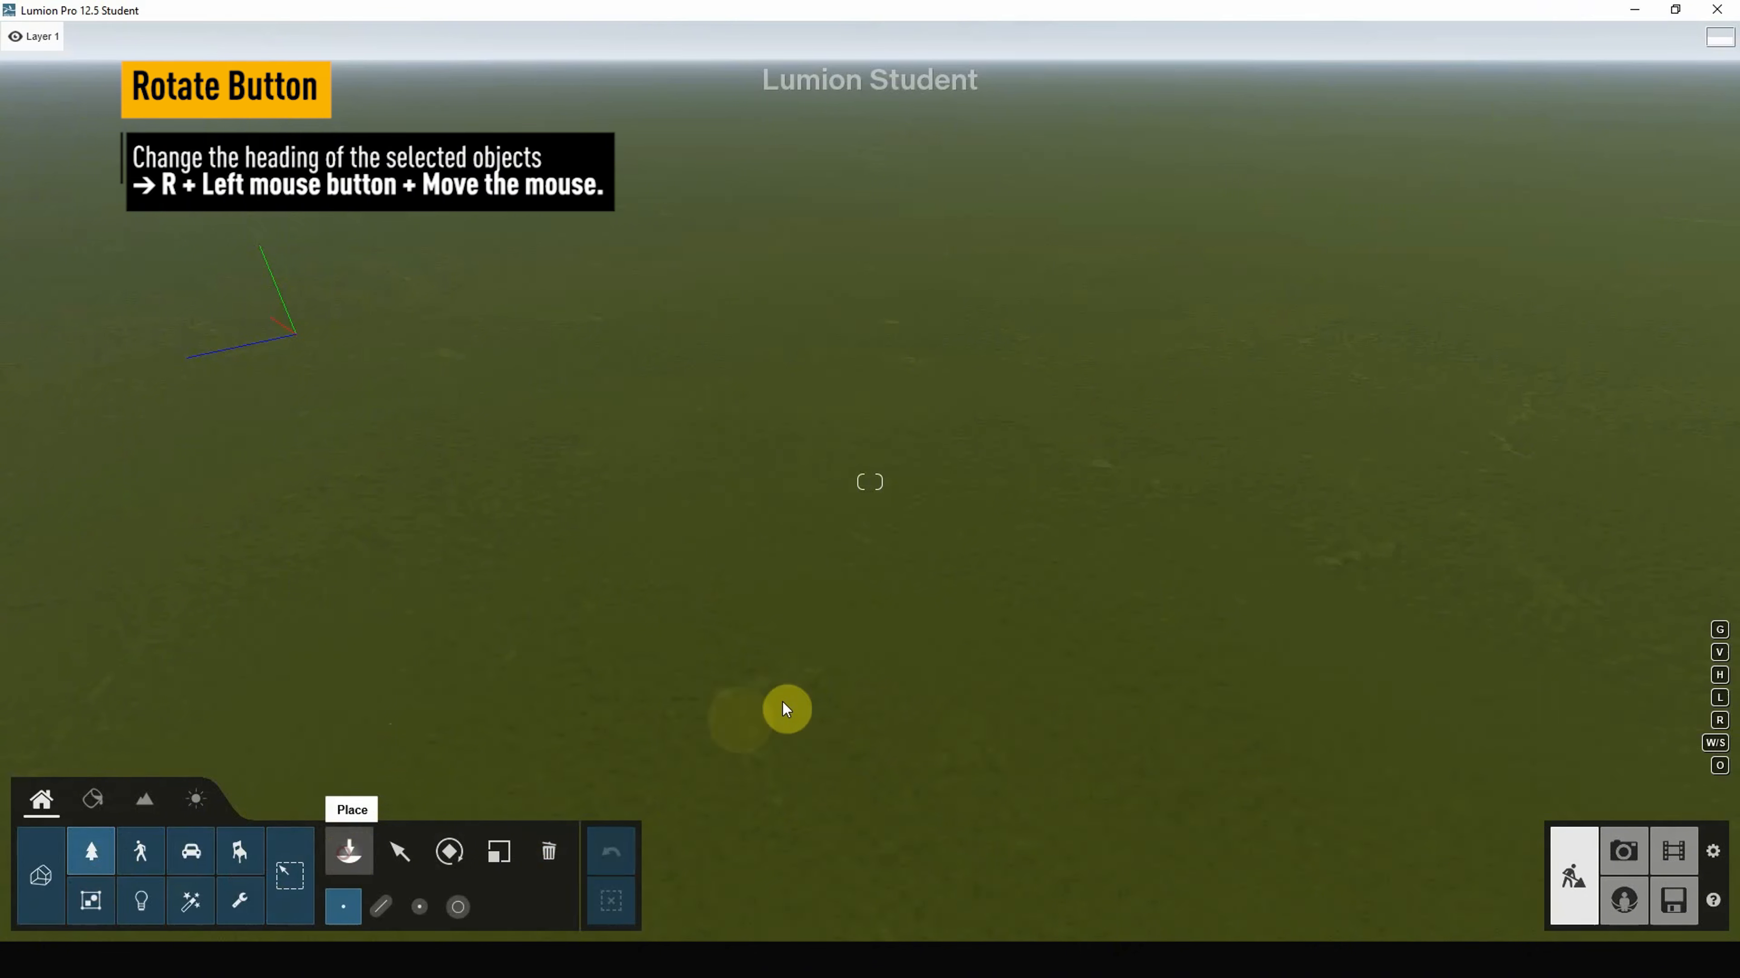
left_click(826, 605)
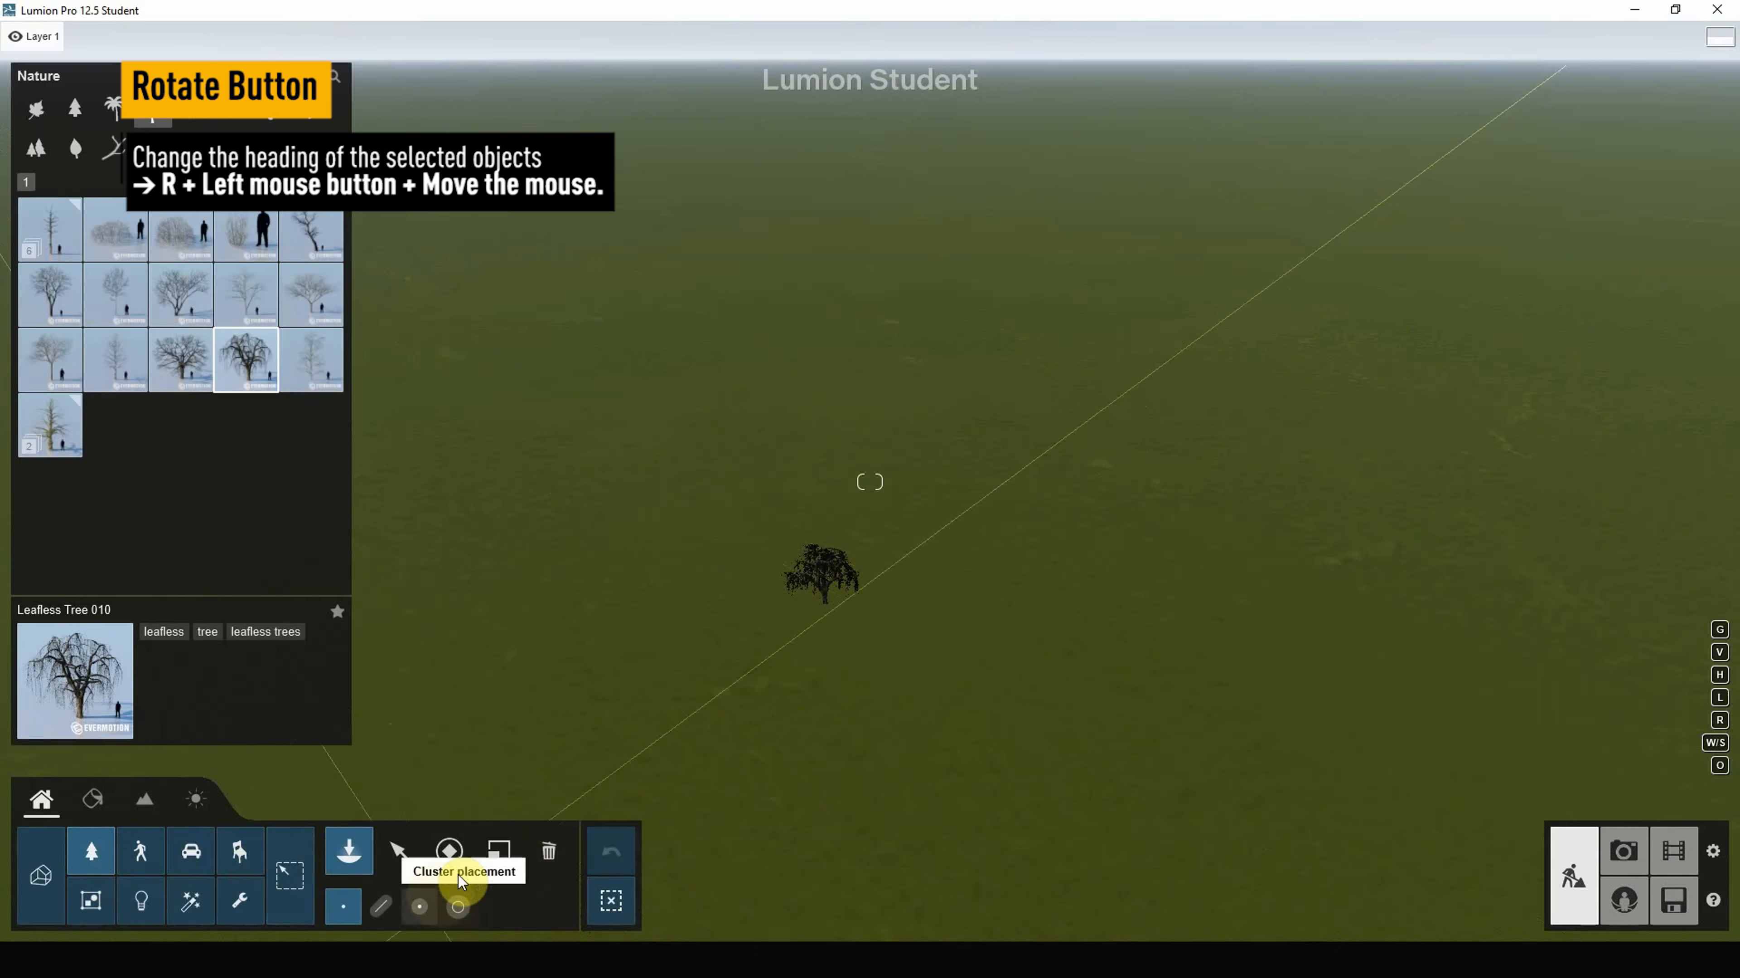
left_click(448, 855)
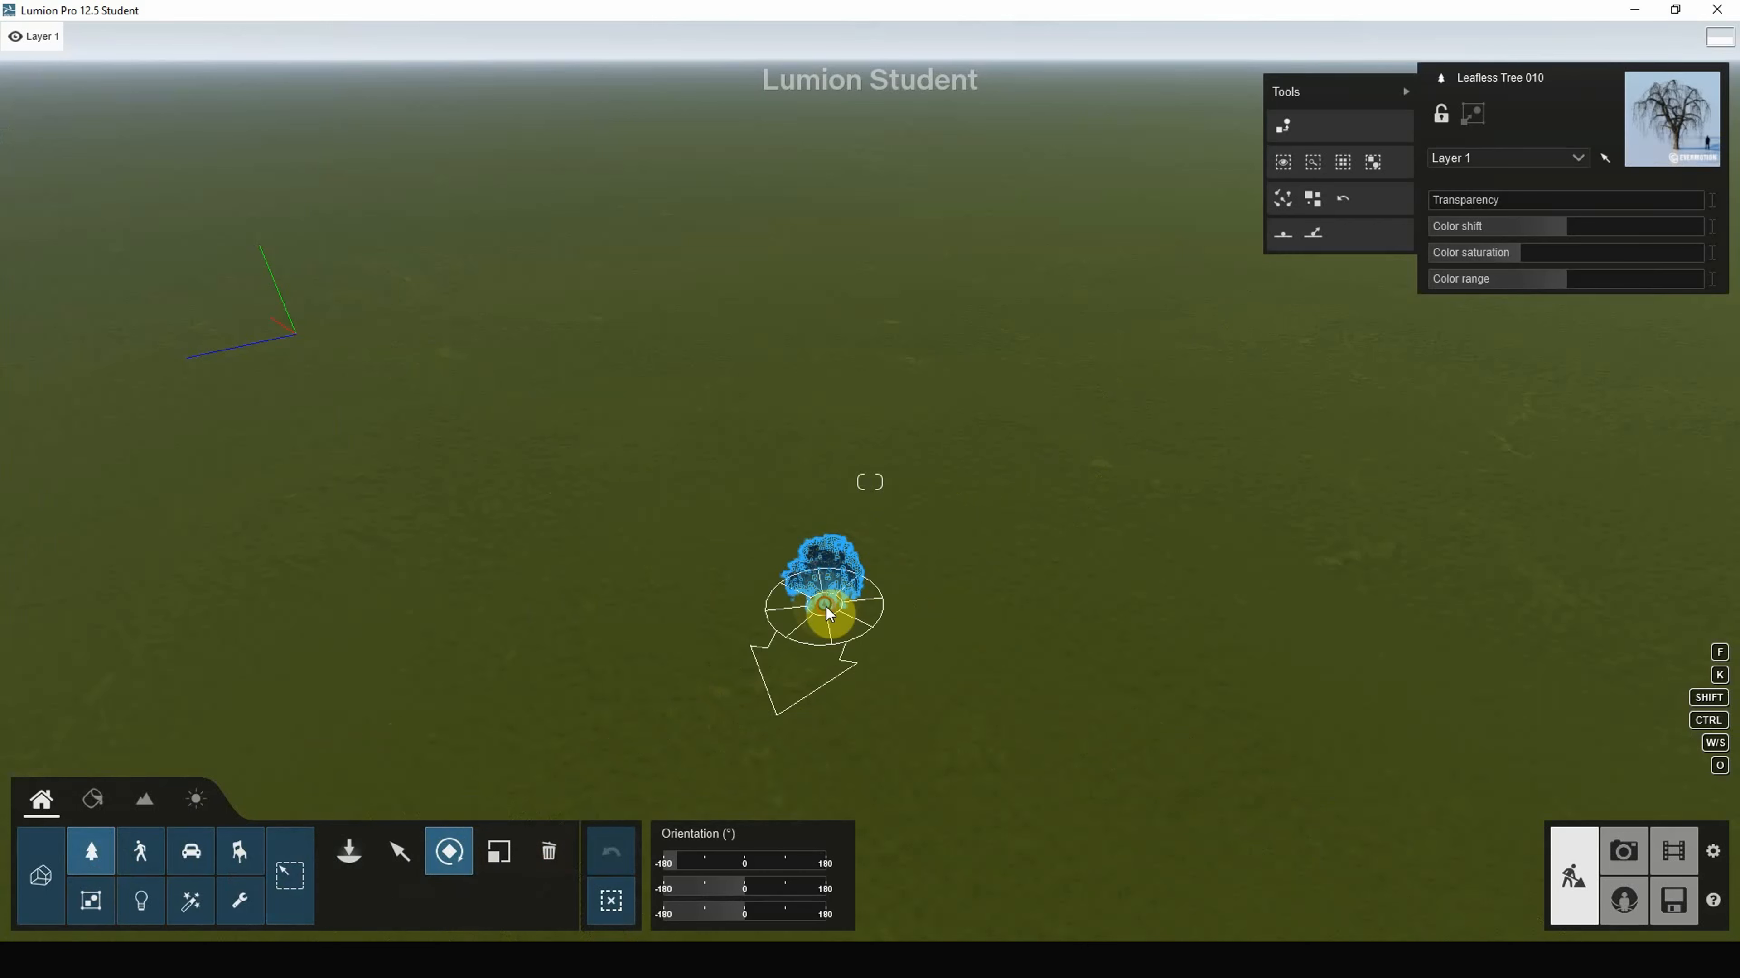
left_click_drag(826, 606, 1040, 496)
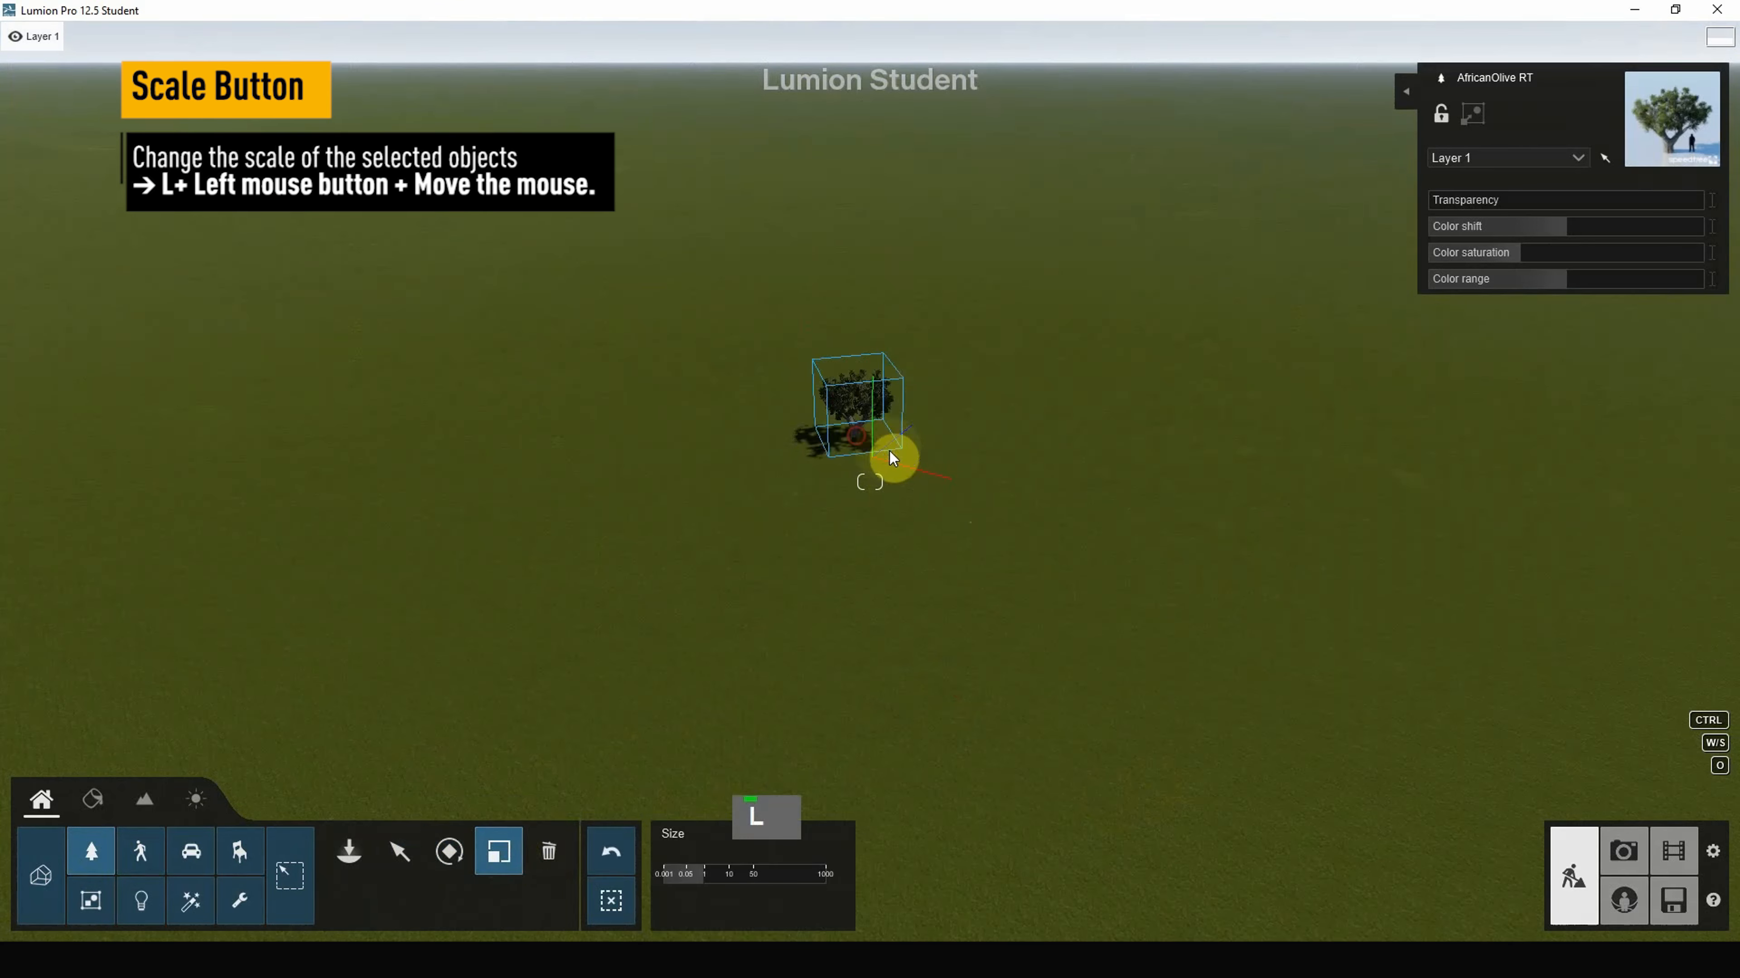
Step: Scale the AfricanOlive RT tree down, then up to a much larger size
mouse_move(893, 458)
left_mouse_down()
mouse_move(1079, 512)
mouse_move(854, 439)
mouse_move(466, 379)
mouse_move(713, 406)
left_mouse_up()
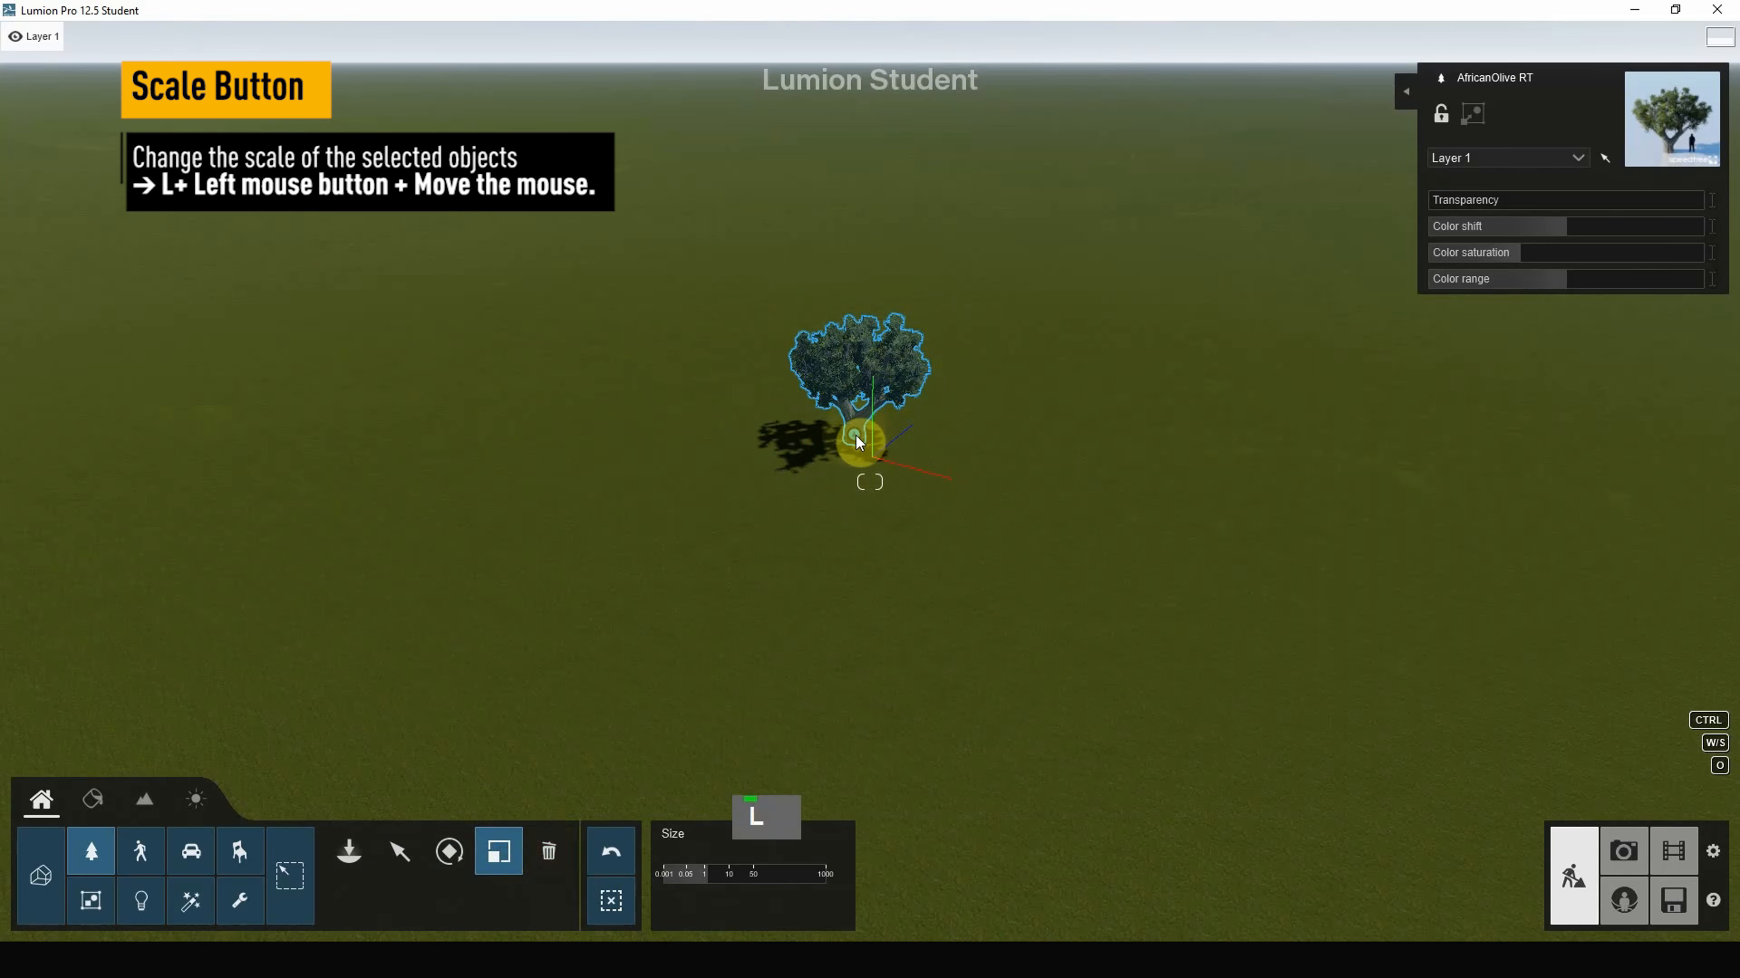
mouse_move(856, 436)
left_mouse_down()
mouse_move(971, 486)
mouse_move(629, 349)
mouse_move(528, 342)
mouse_move(1173, 424)
mouse_move(1592, 517)
mouse_move(645, 400)
mouse_move(486, 400)
left_mouse_up()
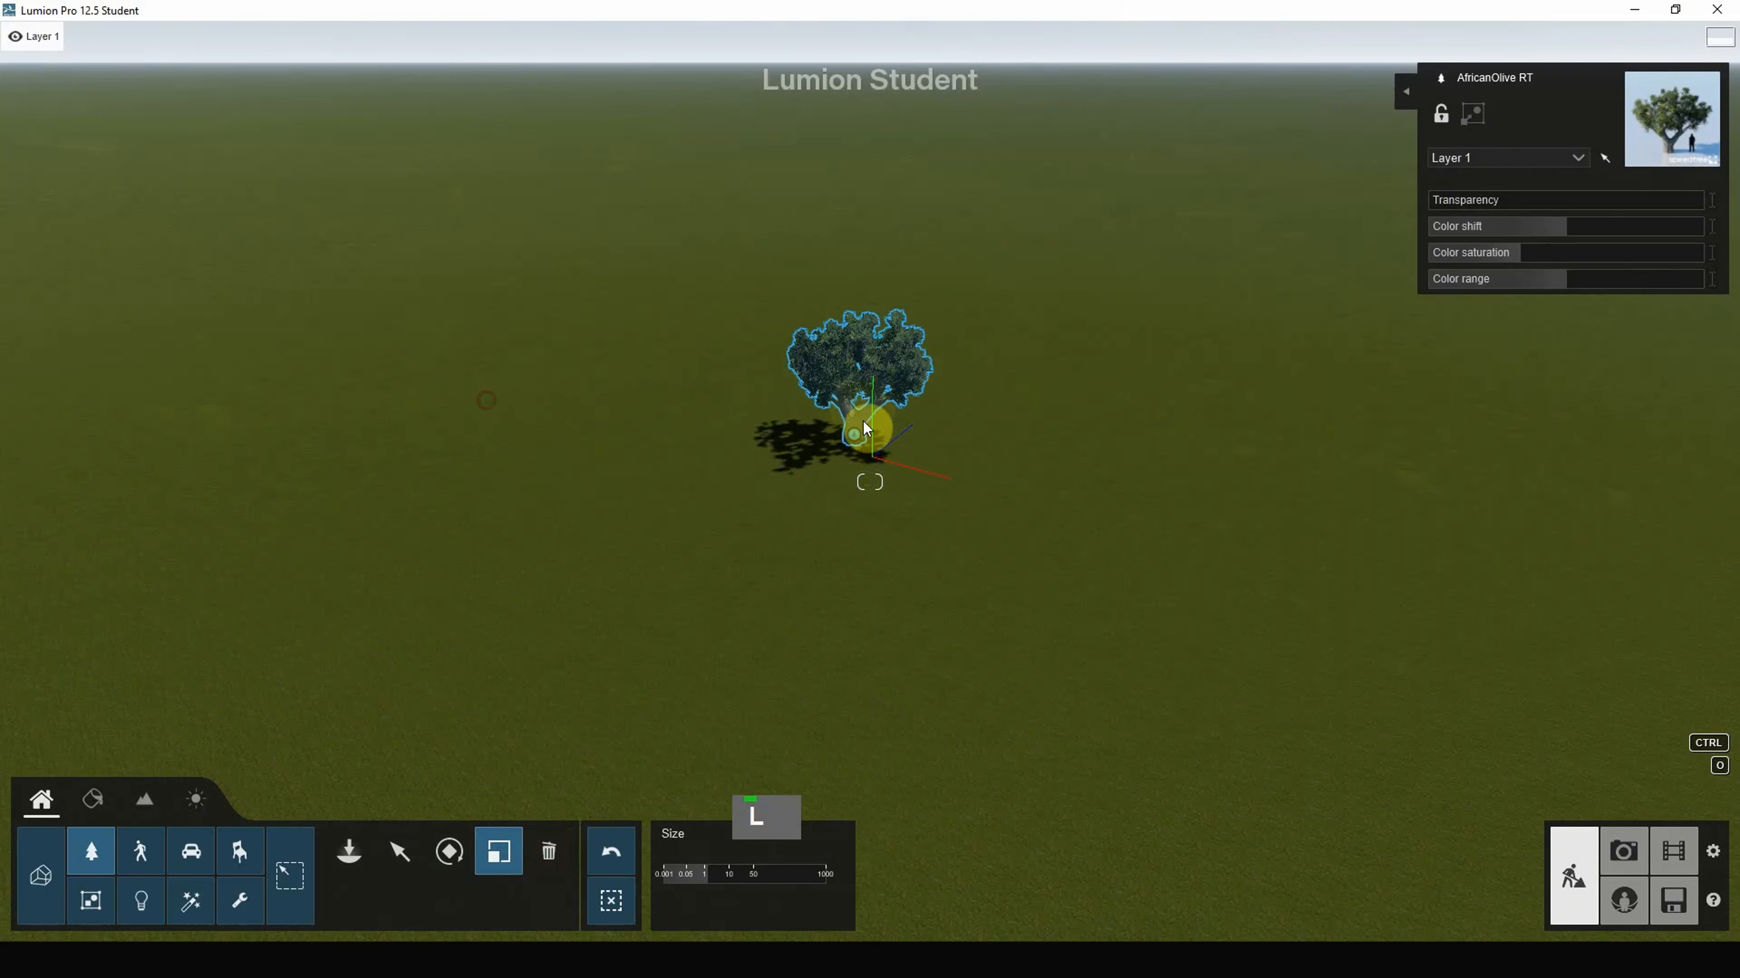